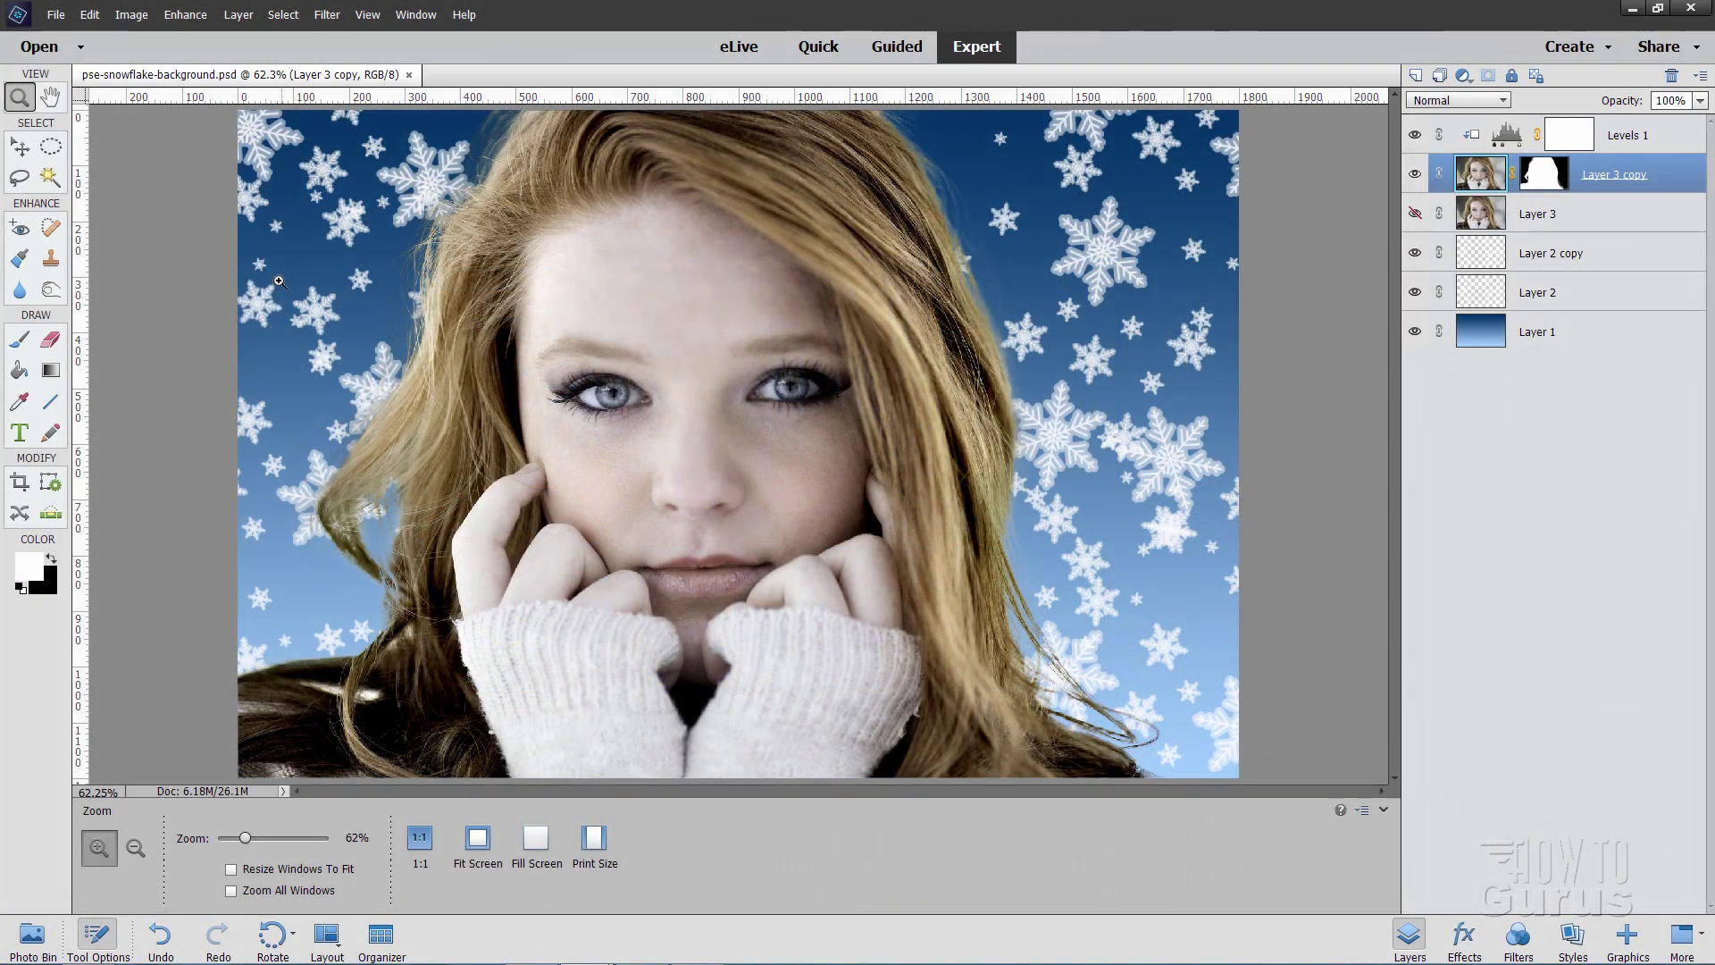
Step: Bring the open snowflake brush.psd document to the front and move its floating window to view the snowflake artwork
{"action": "left_click", "coordinate": [21, 147]}
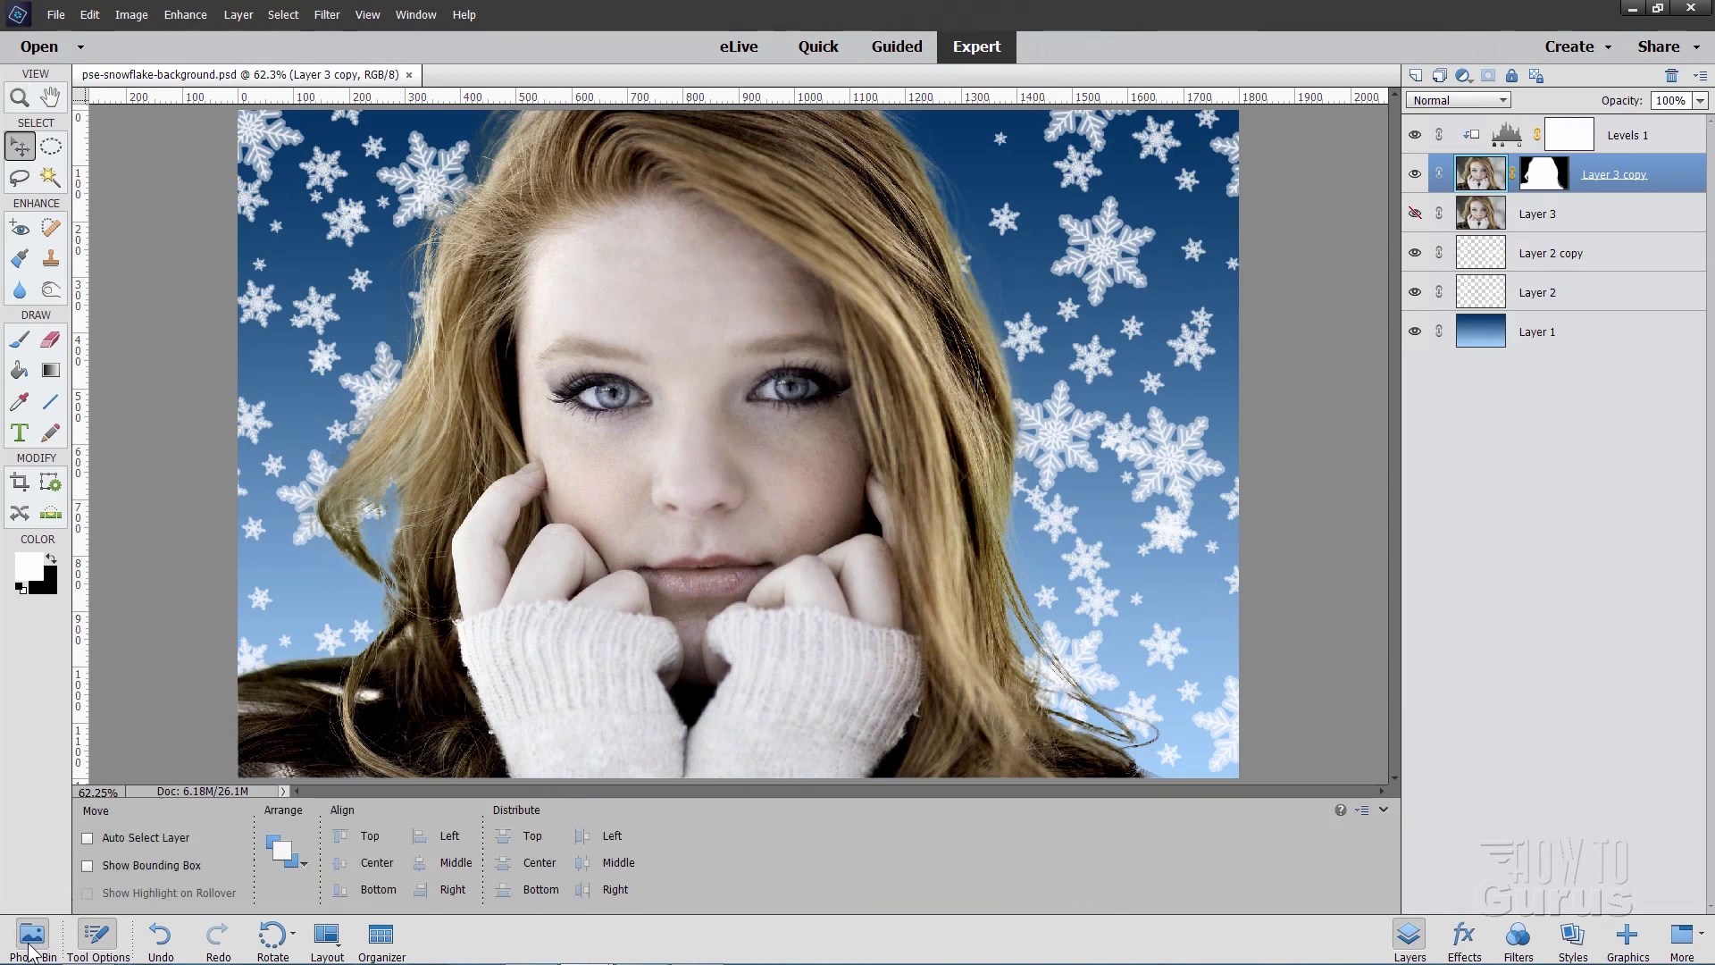
{"action": "left_click", "coordinate": [32, 940]}
{"action": "left_click", "coordinate": [156, 878]}
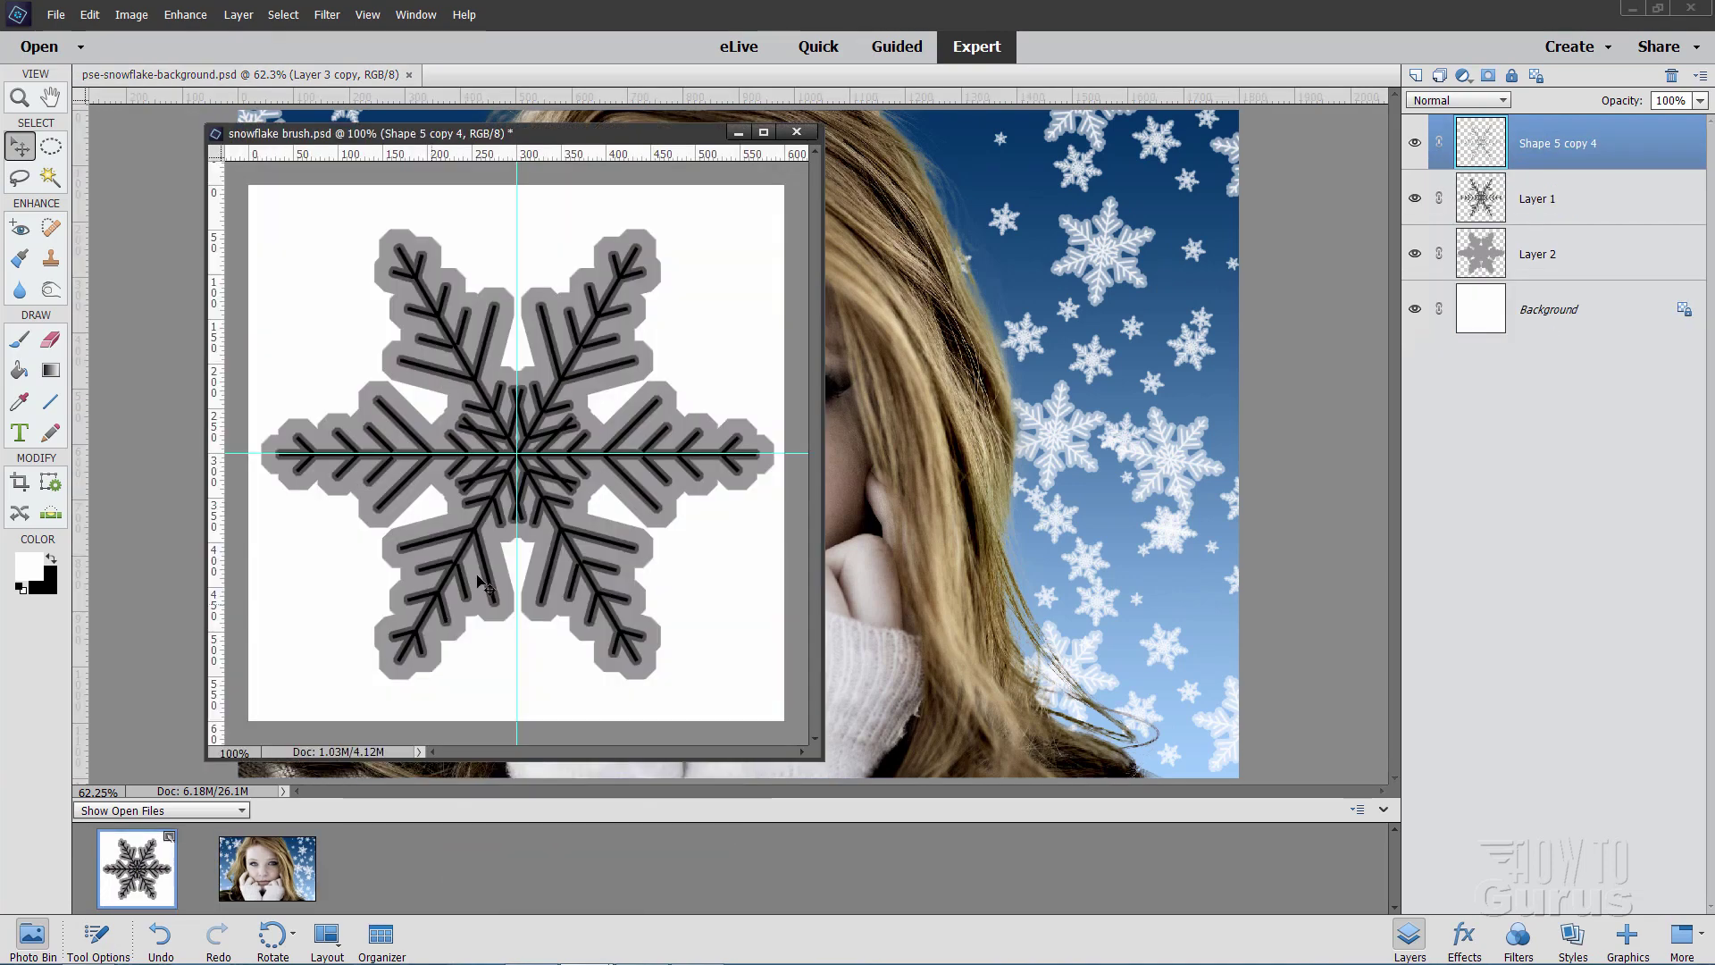
{"action": "left_click_drag", "start_coordinate": [614, 132], "coordinate": [781, 140]}
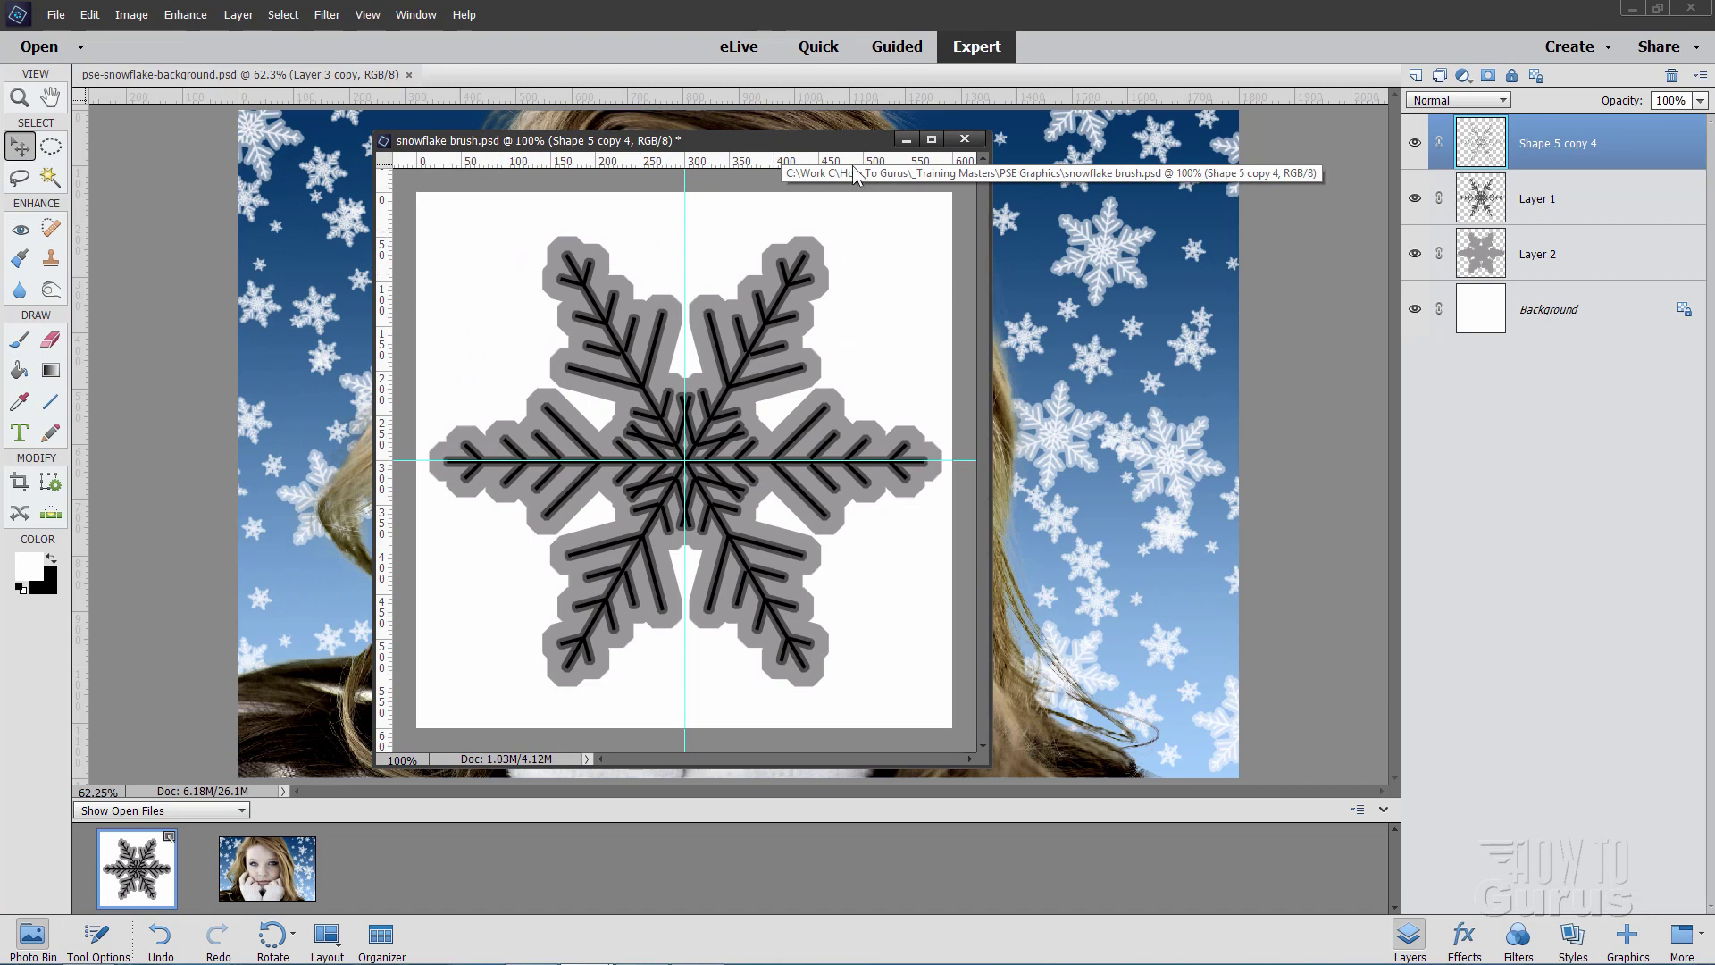
Step: Close snowflake brush.psd with its changes saved, and close pse-snowflake-background.psd as well
{"action": "left_click", "coordinate": [965, 140]}
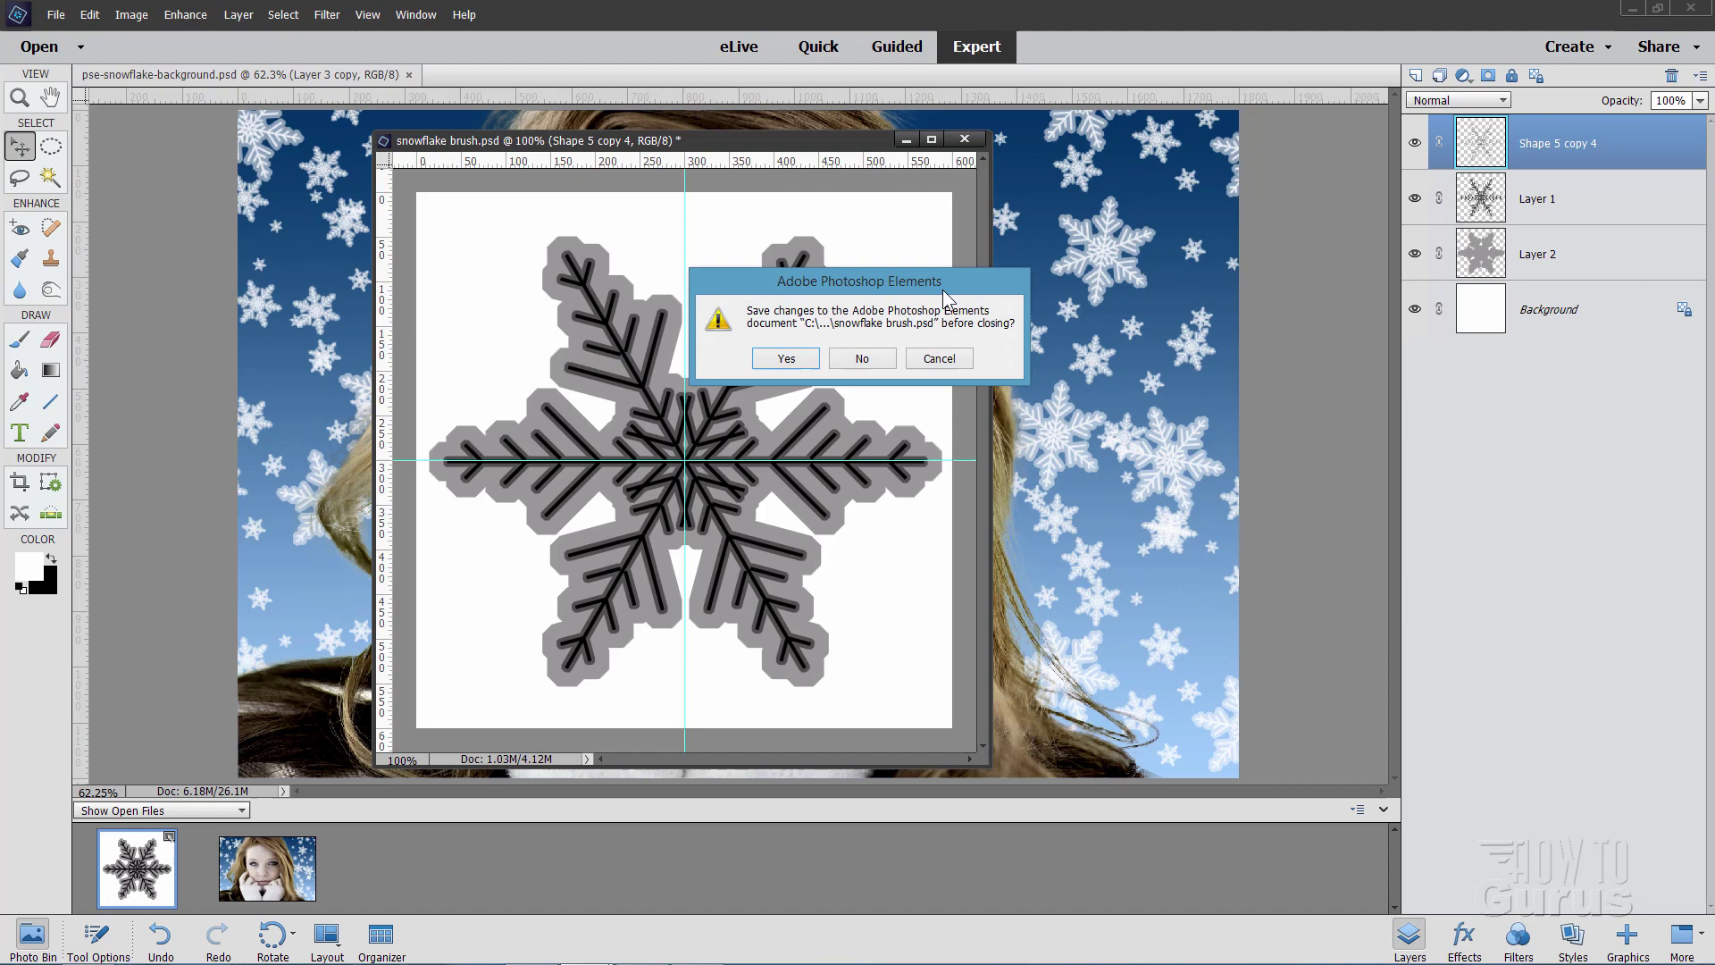
{"action": "left_click", "coordinate": [798, 362]}
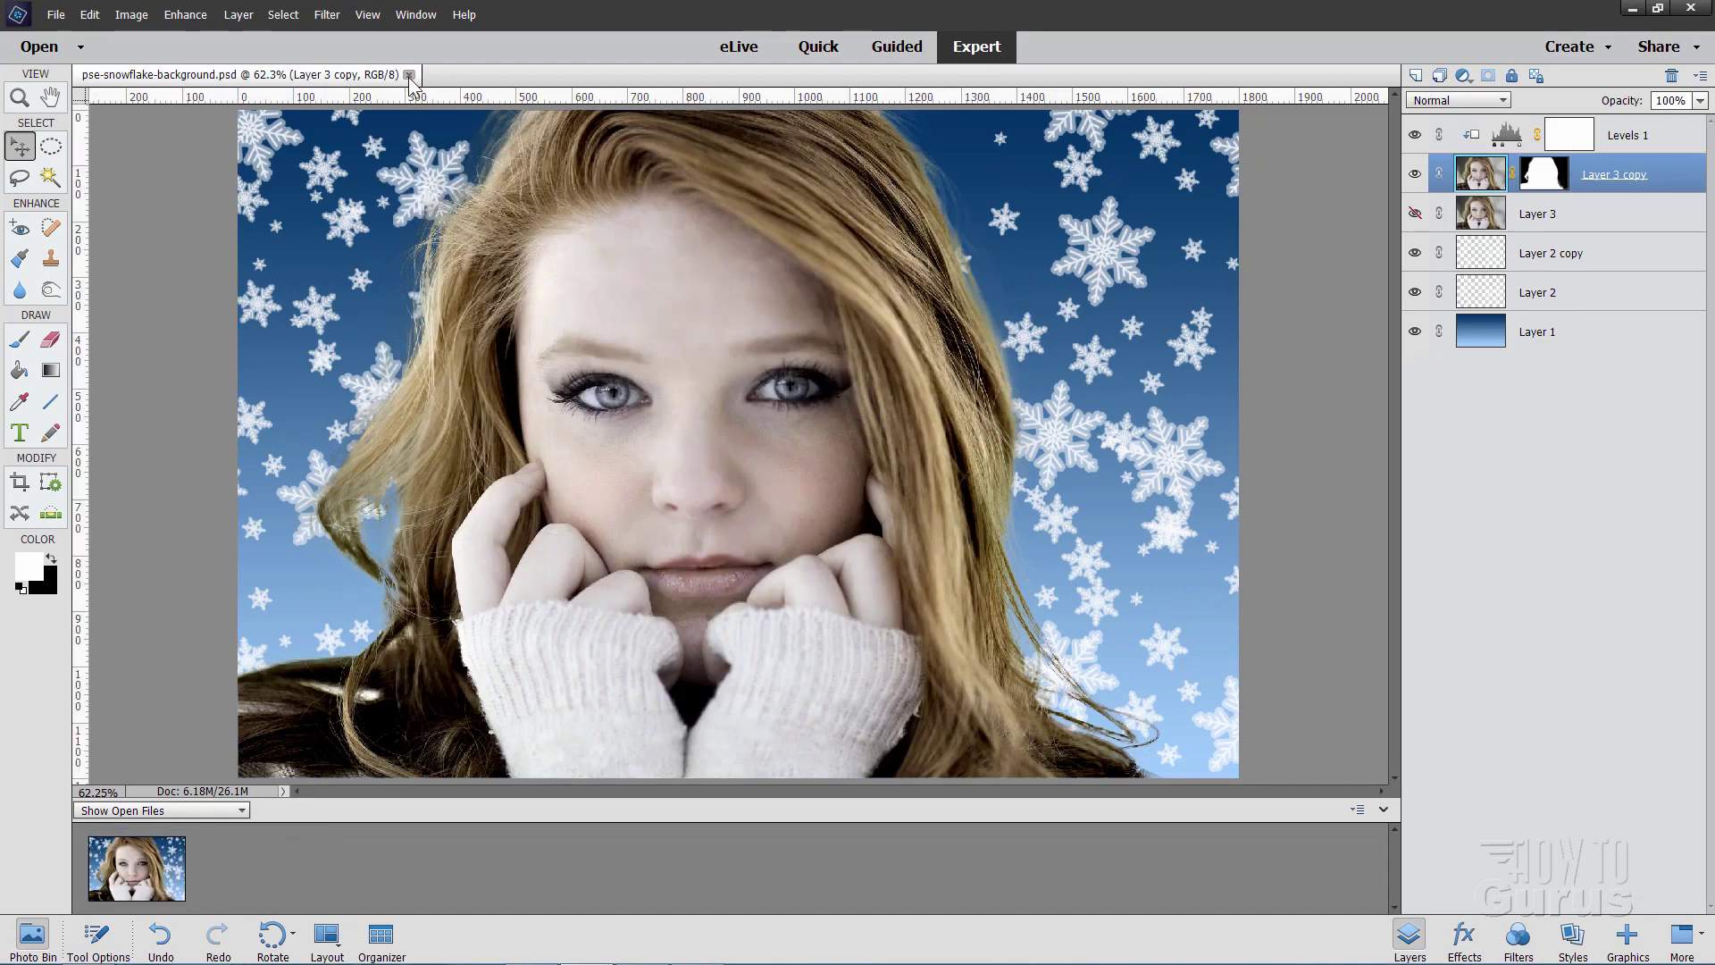
{"action": "left_click", "coordinate": [408, 74]}
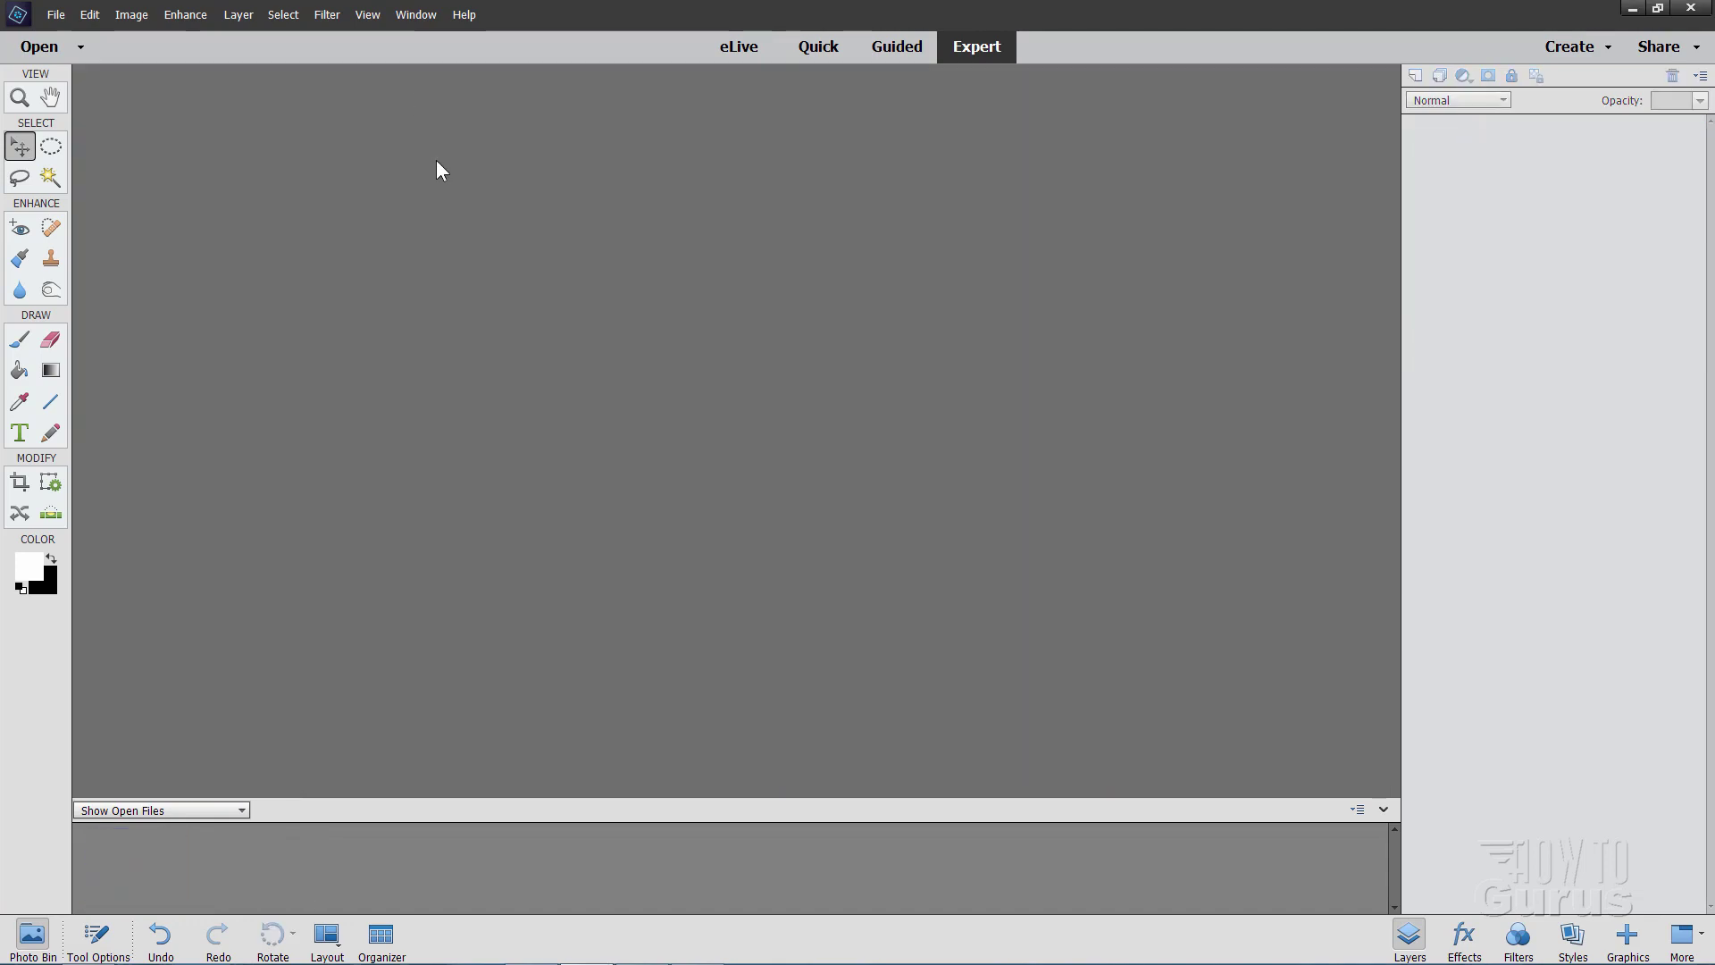
Step: Create a blank 2 x 2 inch RGB document at 300 pixels/inch with a white background and dock its window
{"action": "left_click", "coordinate": [55, 14]}
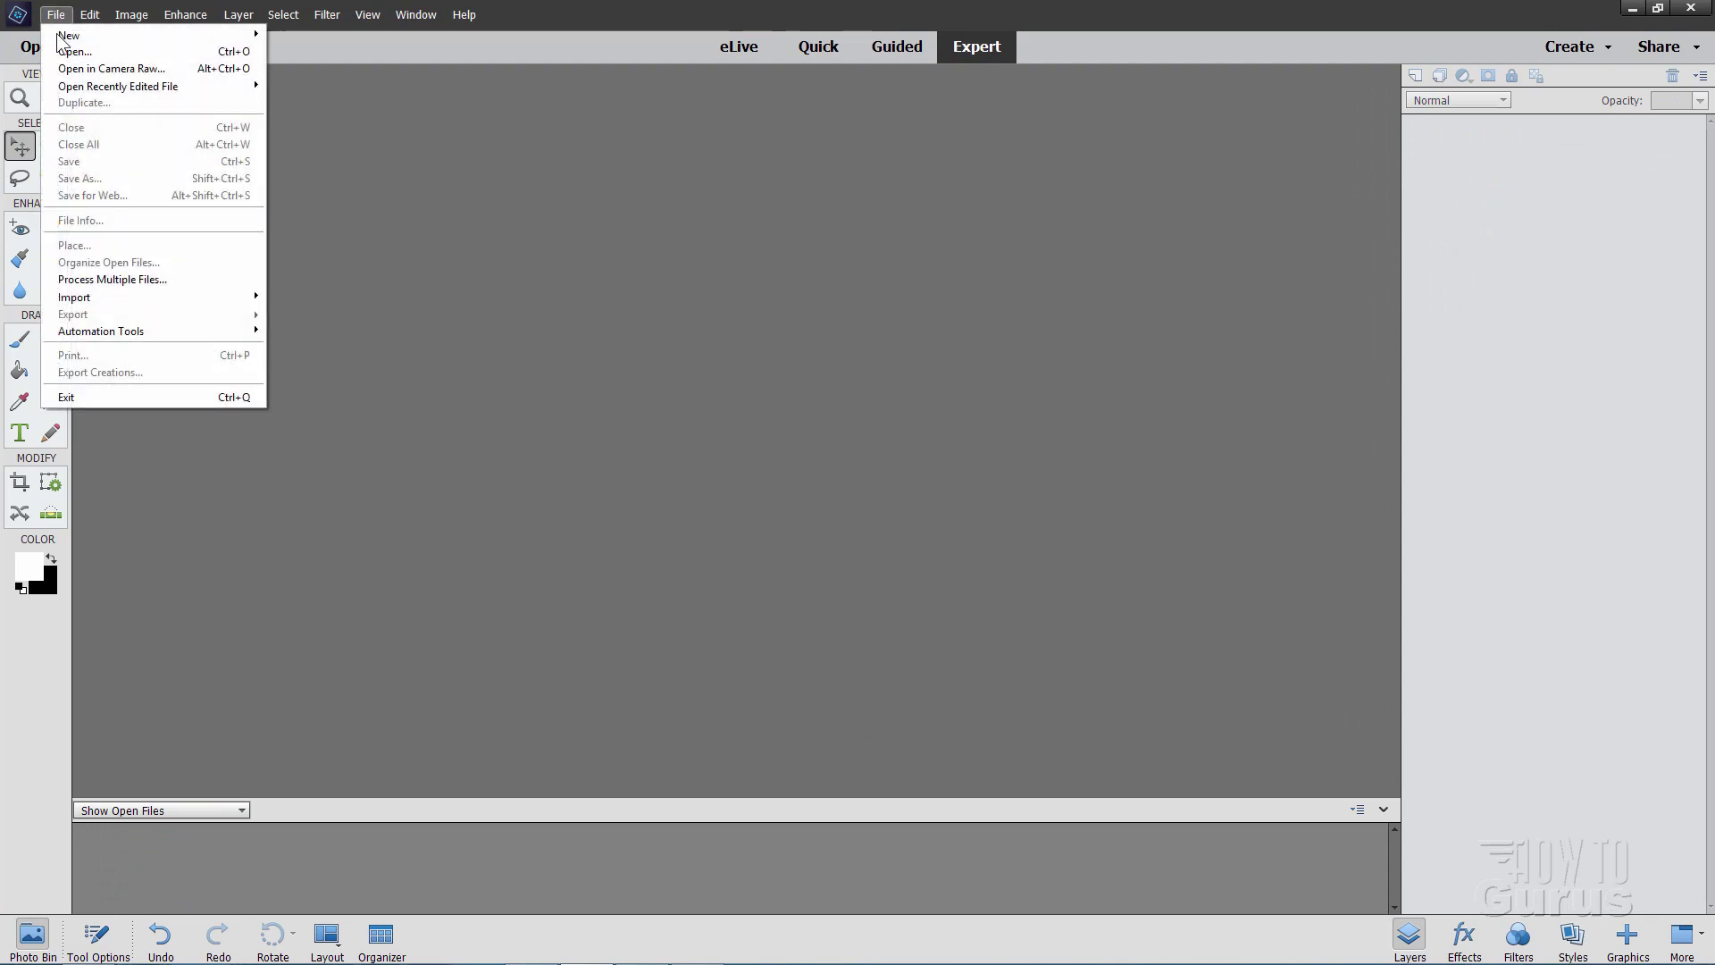
{"action": "mouse_move", "coordinate": [89, 35]}
{"action": "left_click", "coordinate": [287, 29]}
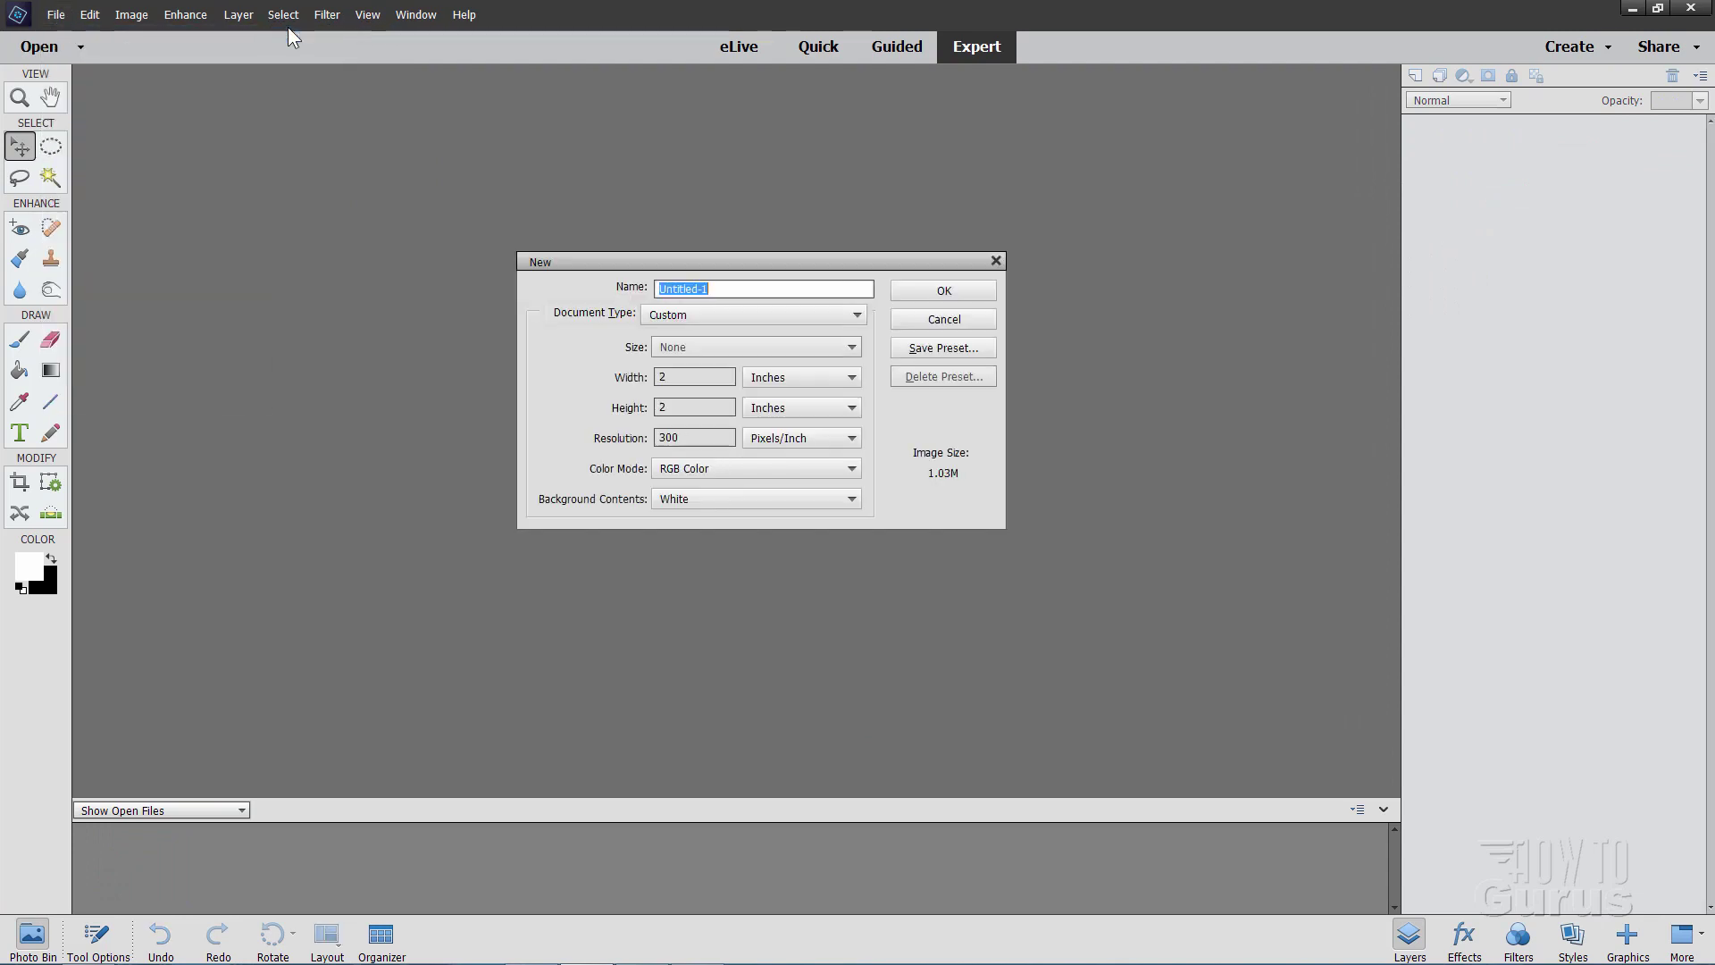
{"action": "left_click", "coordinate": [685, 380]}
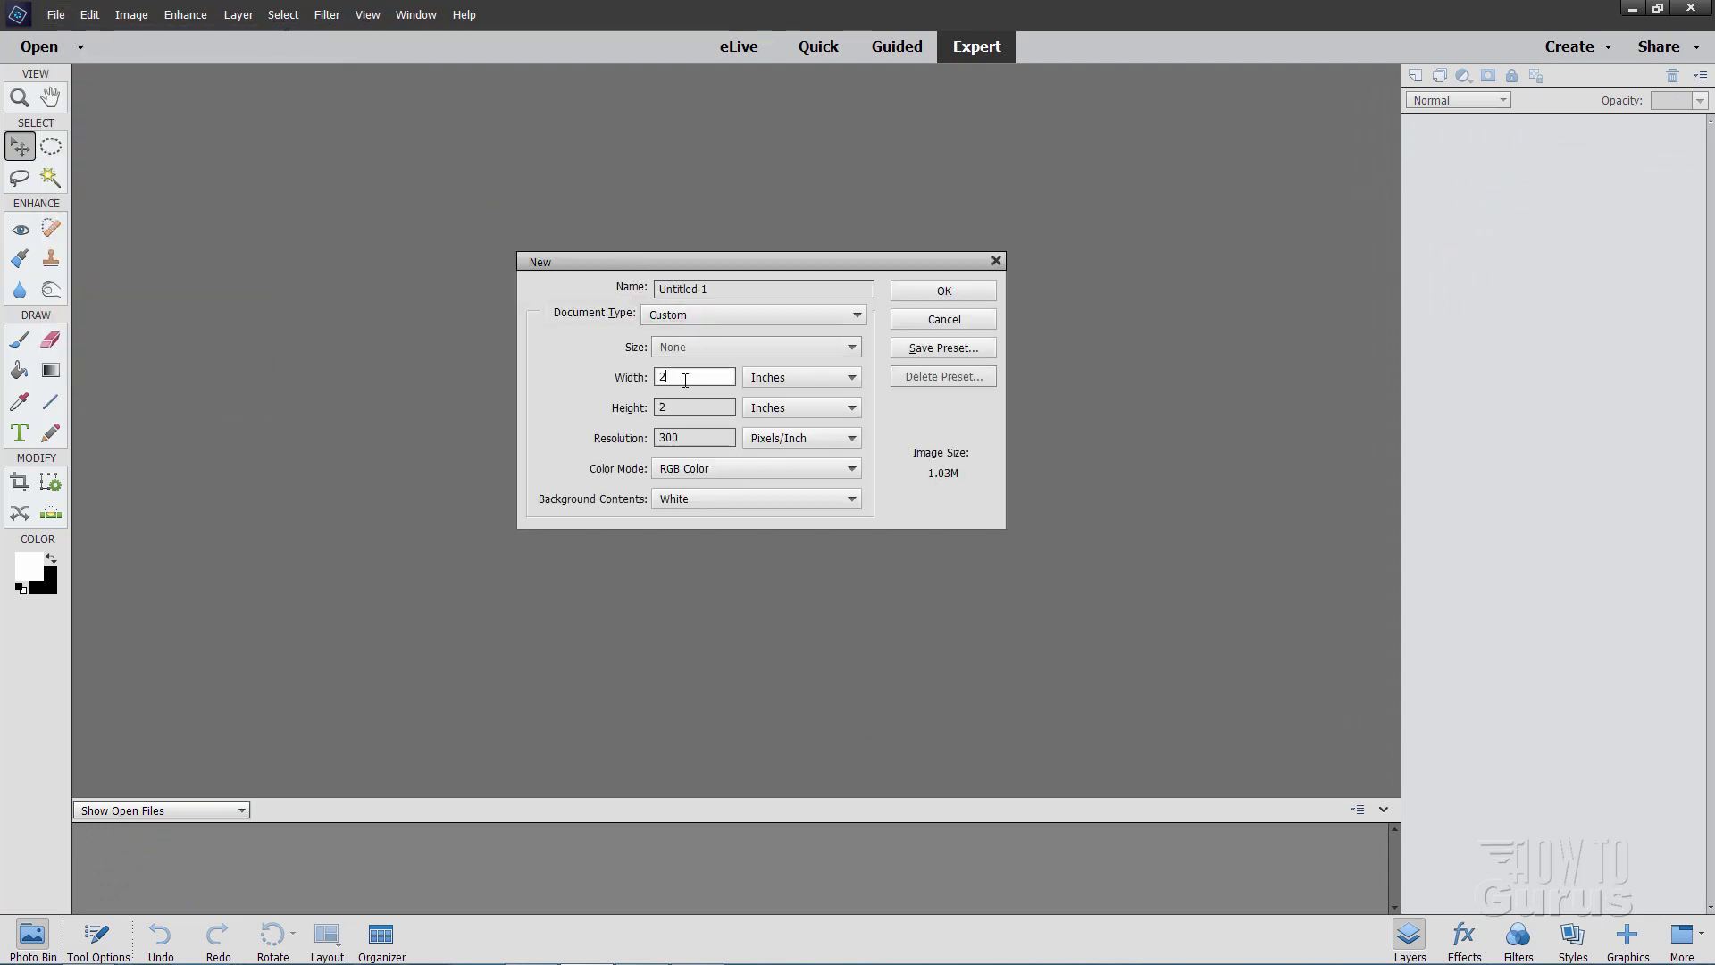
{"action": "left_click", "coordinate": [673, 409]}
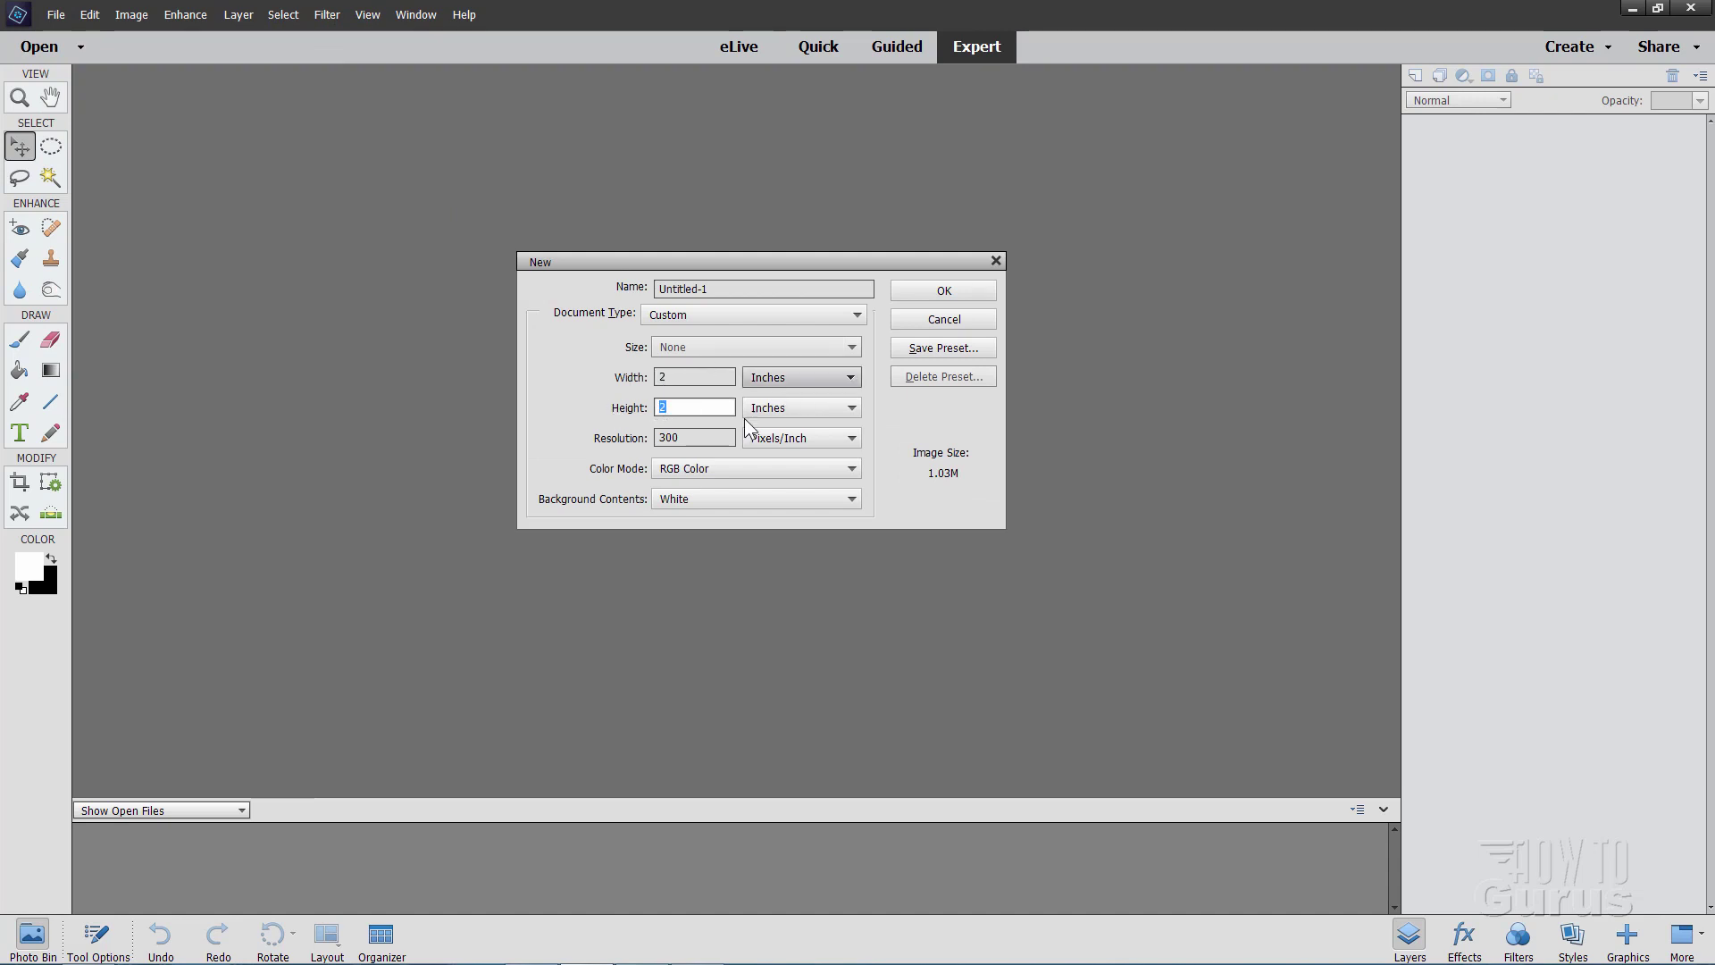
{"action": "left_click", "coordinate": [699, 436]}
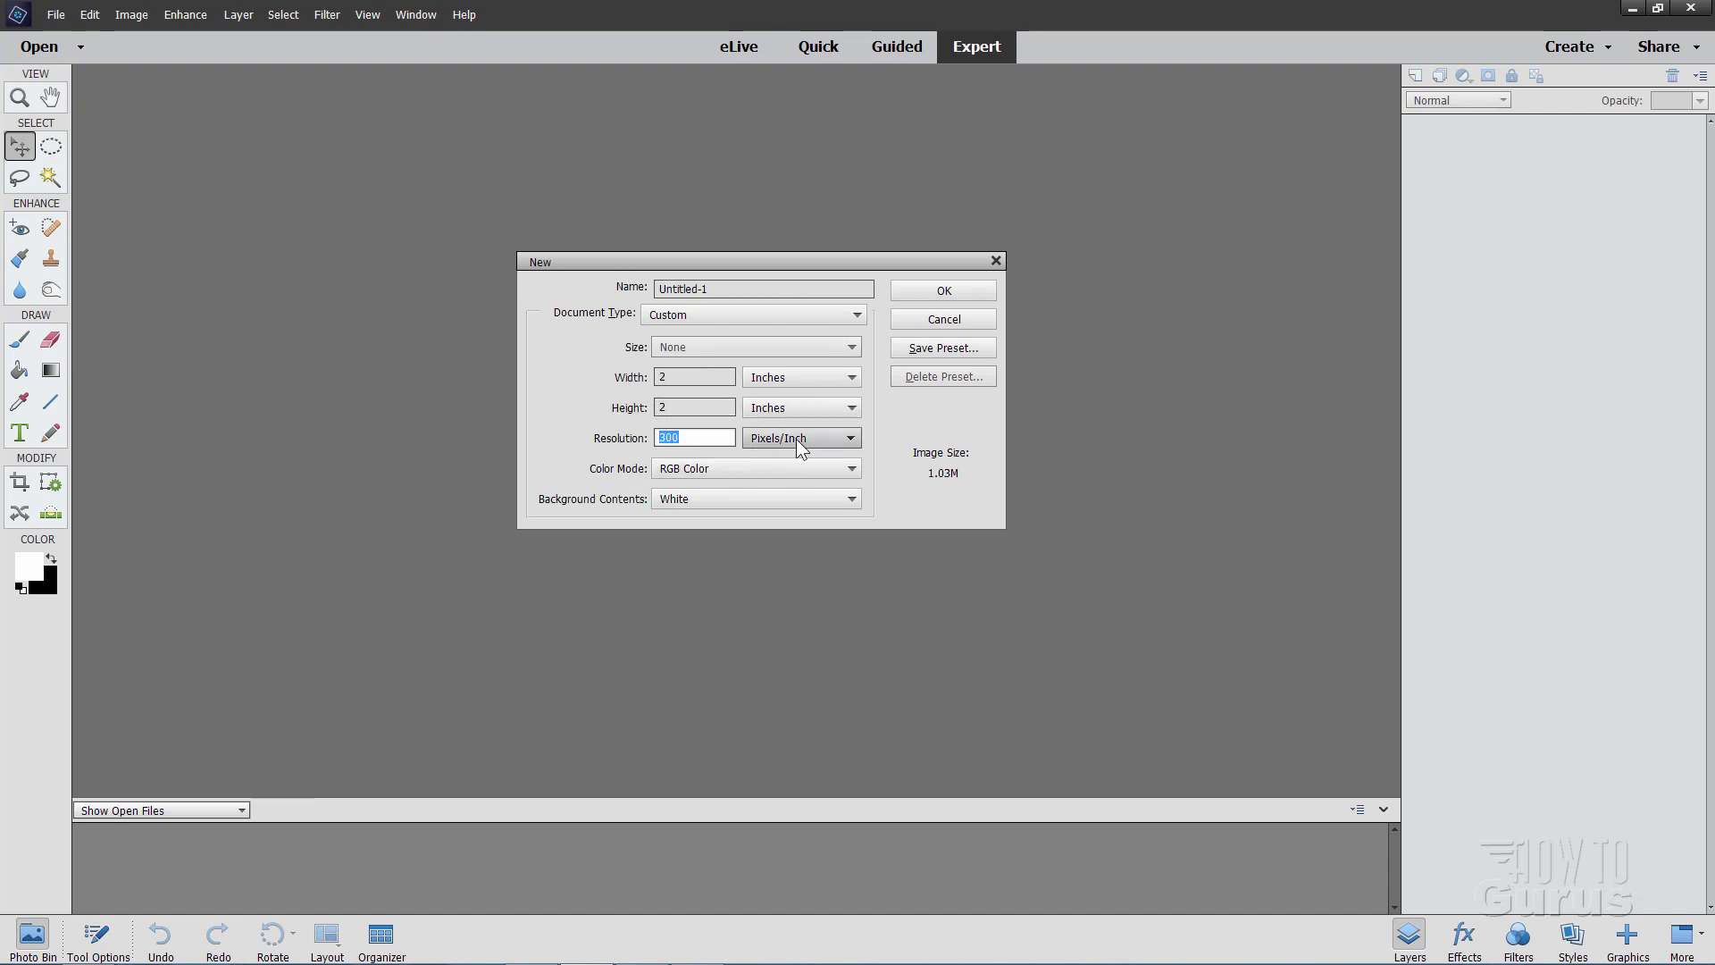
{"action": "left_click", "coordinate": [935, 286]}
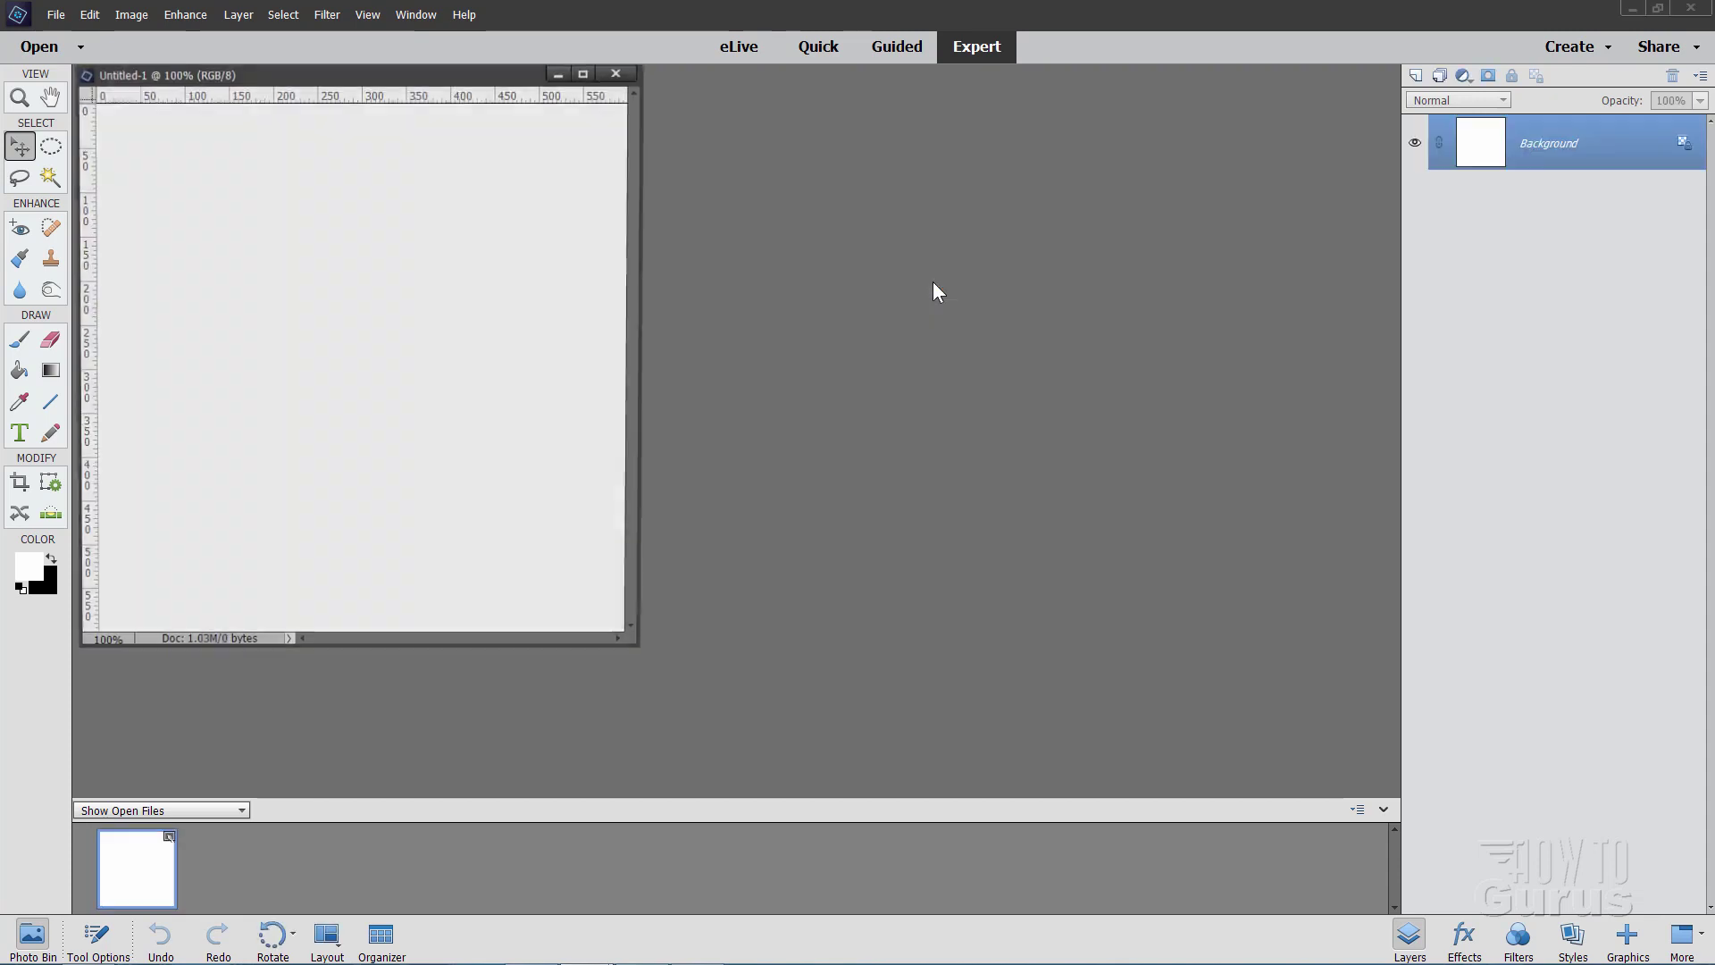
{"action": "left_click_drag", "start_coordinate": [424, 75], "coordinate": [742, 67]}
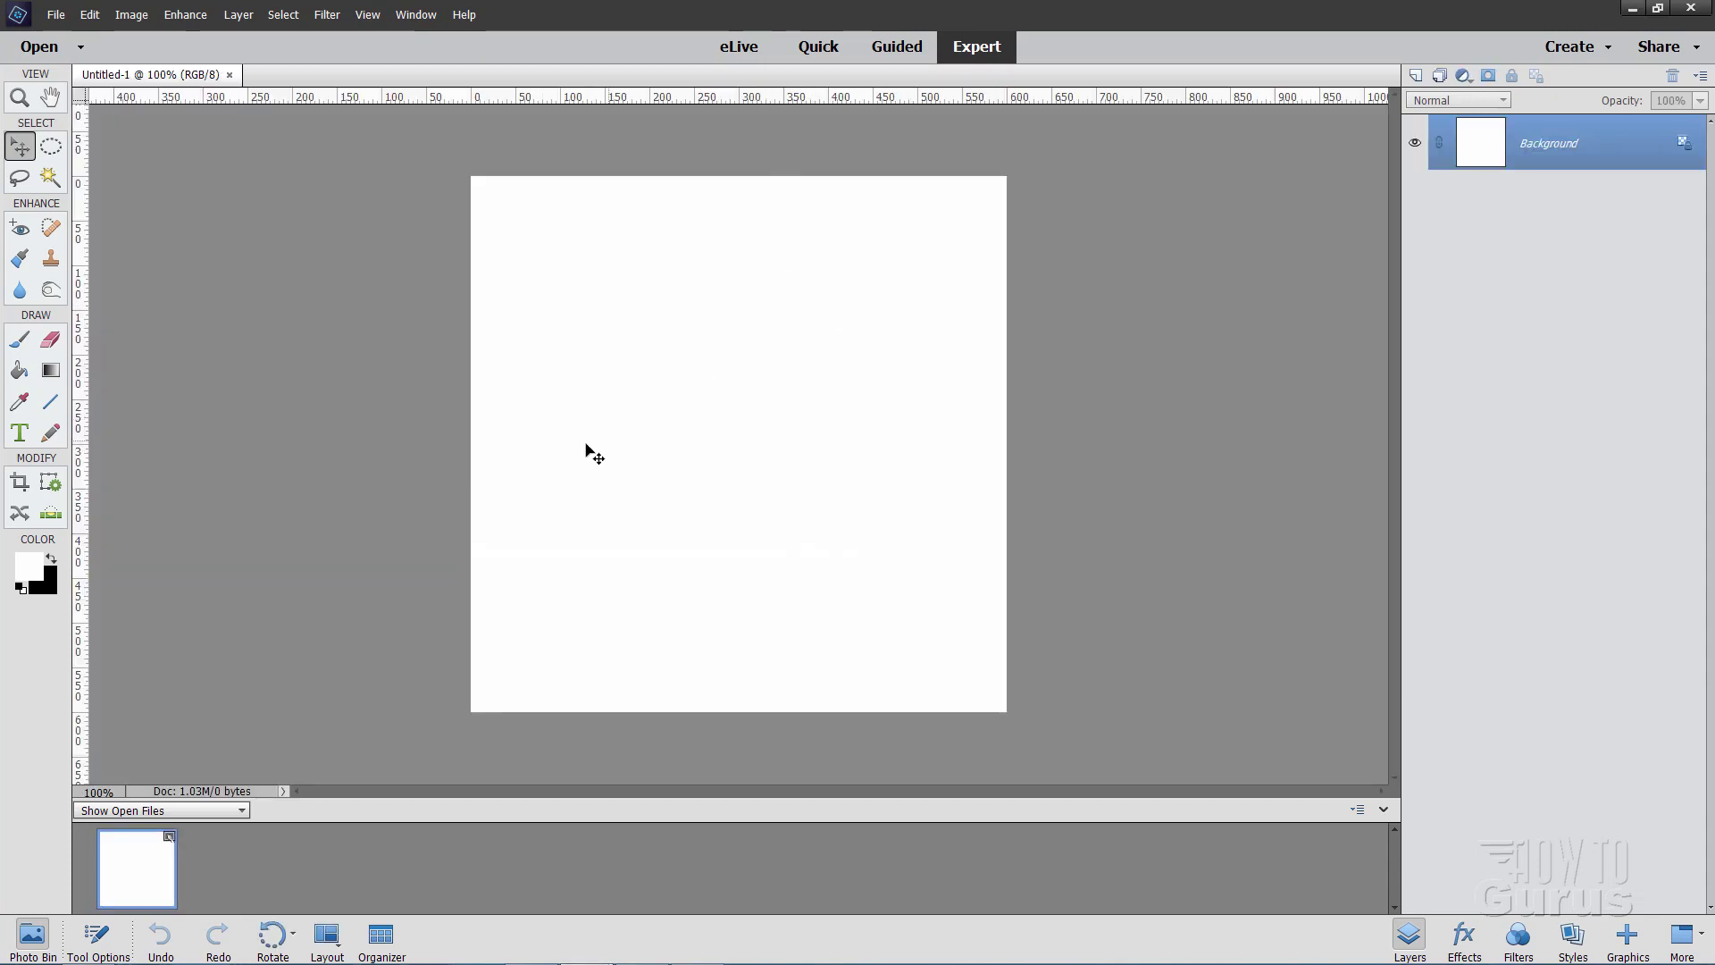
Step: Make black the foreground colour and place one horizontal and one vertical guide crossing at the canvas centre
{"action": "left_click", "coordinate": [52, 556]}
{"action": "left_click", "coordinate": [367, 14]}
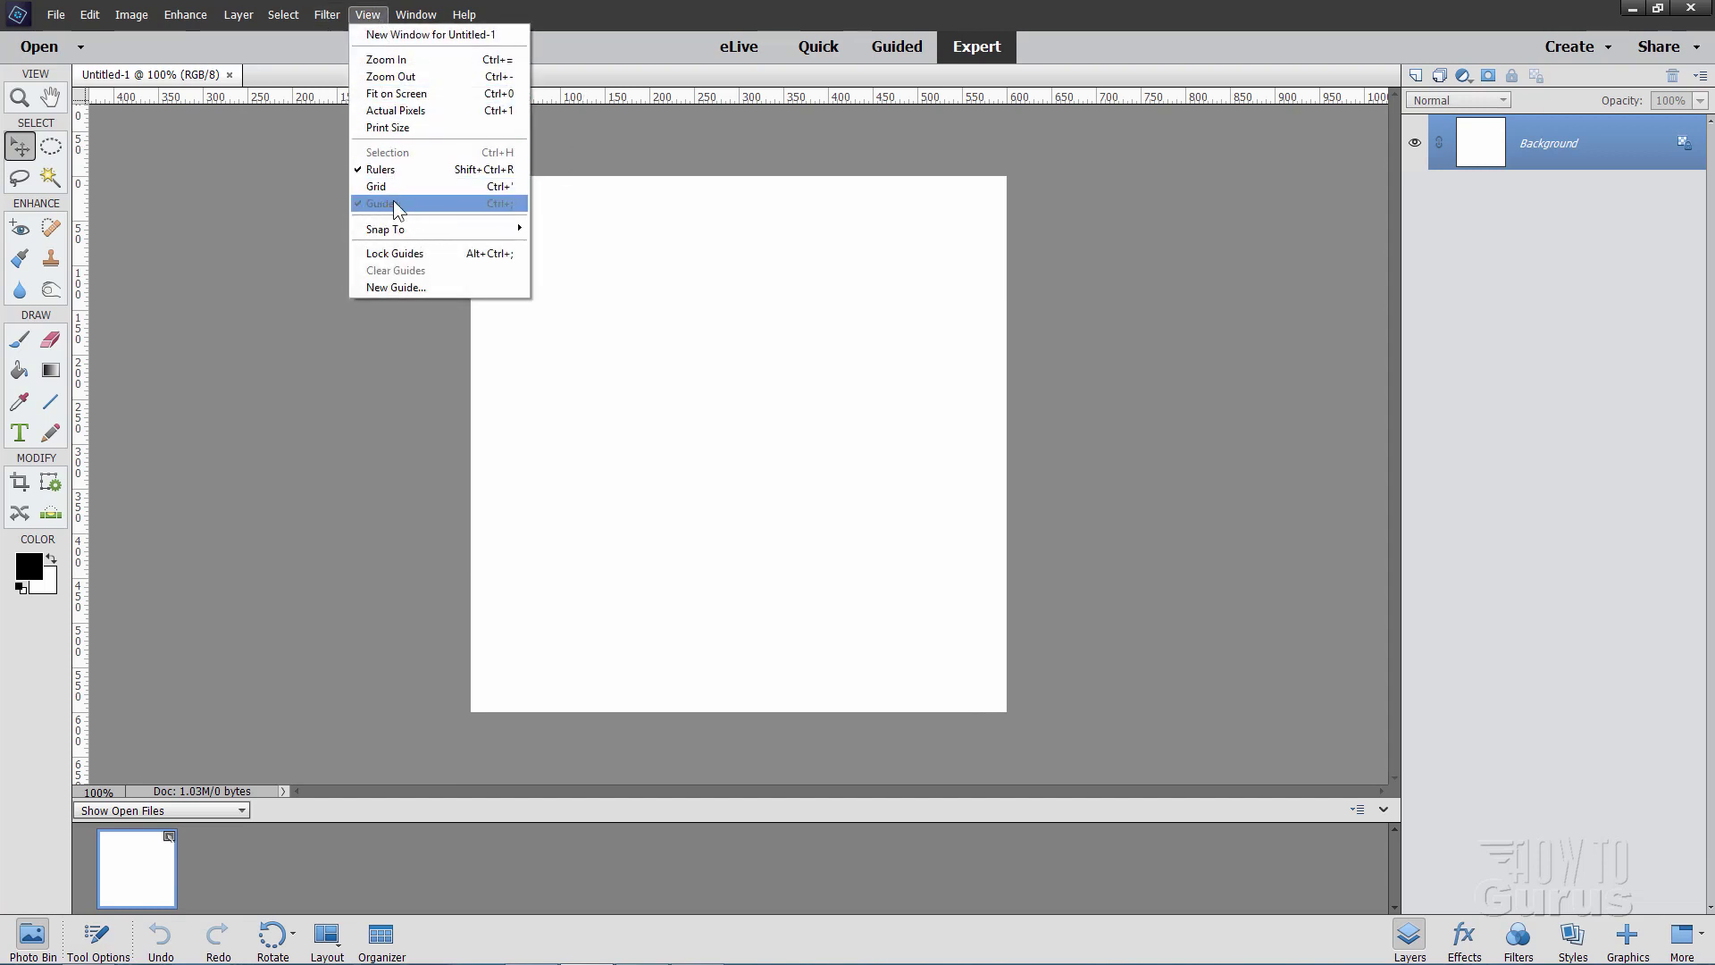
{"action": "left_click", "coordinate": [612, 161]}
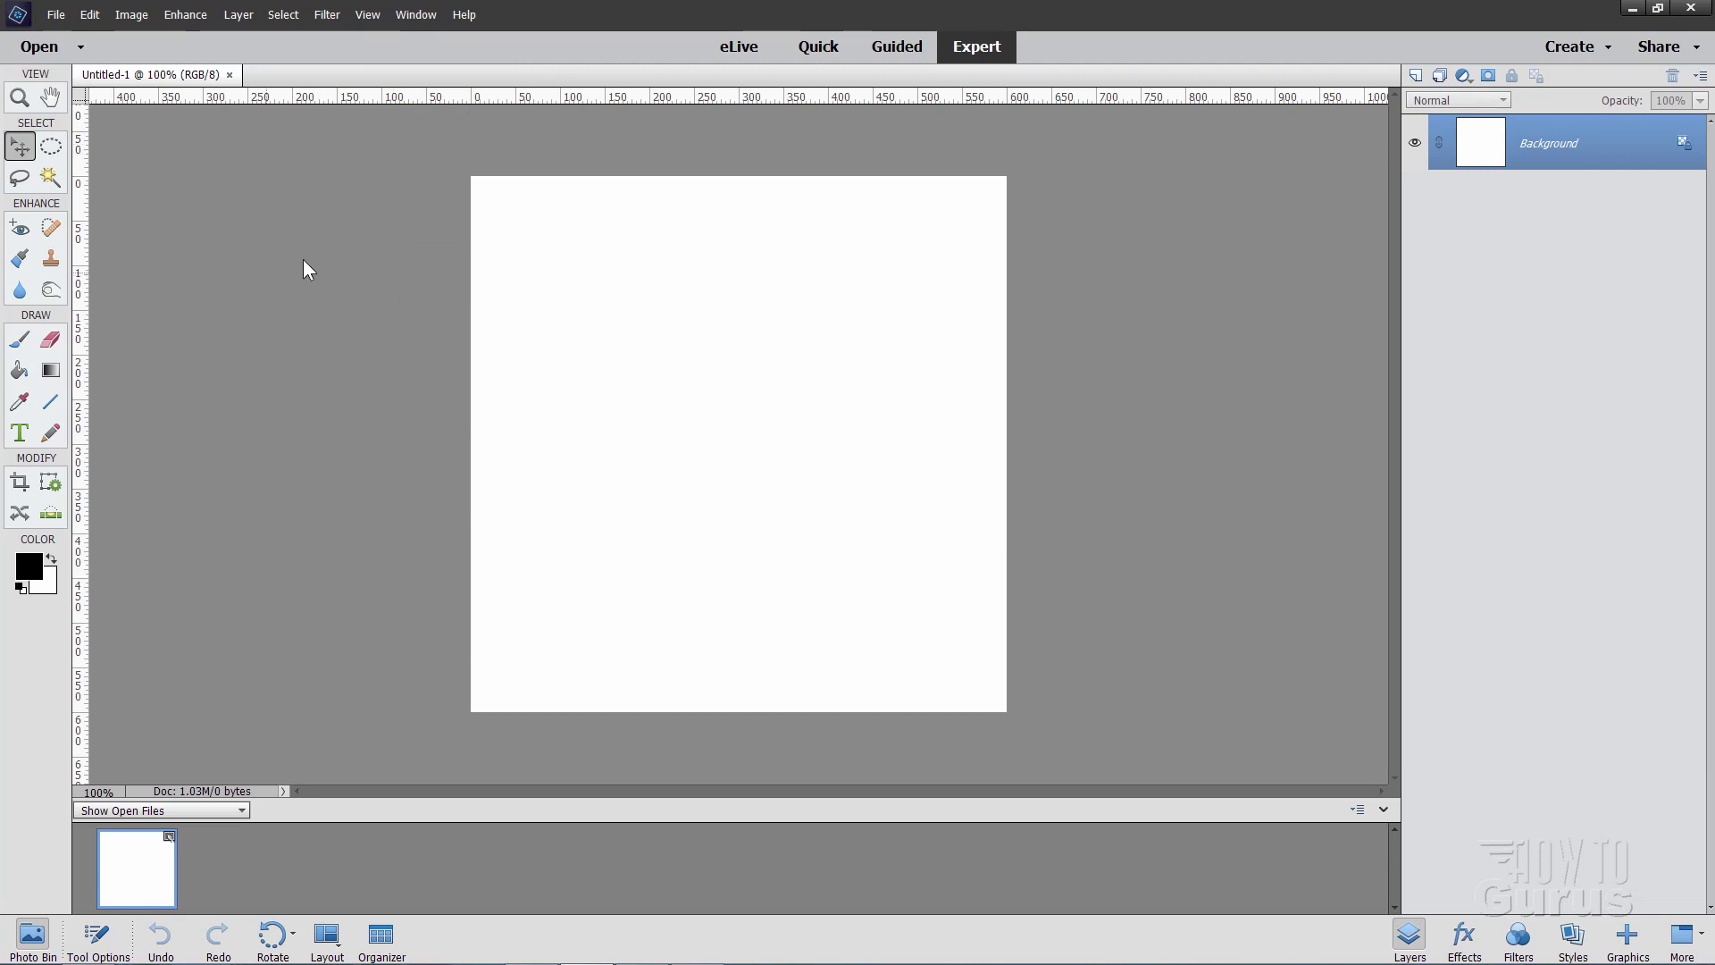
{"action": "left_click_drag", "start_coordinate": [715, 105], "coordinate": [789, 444]}
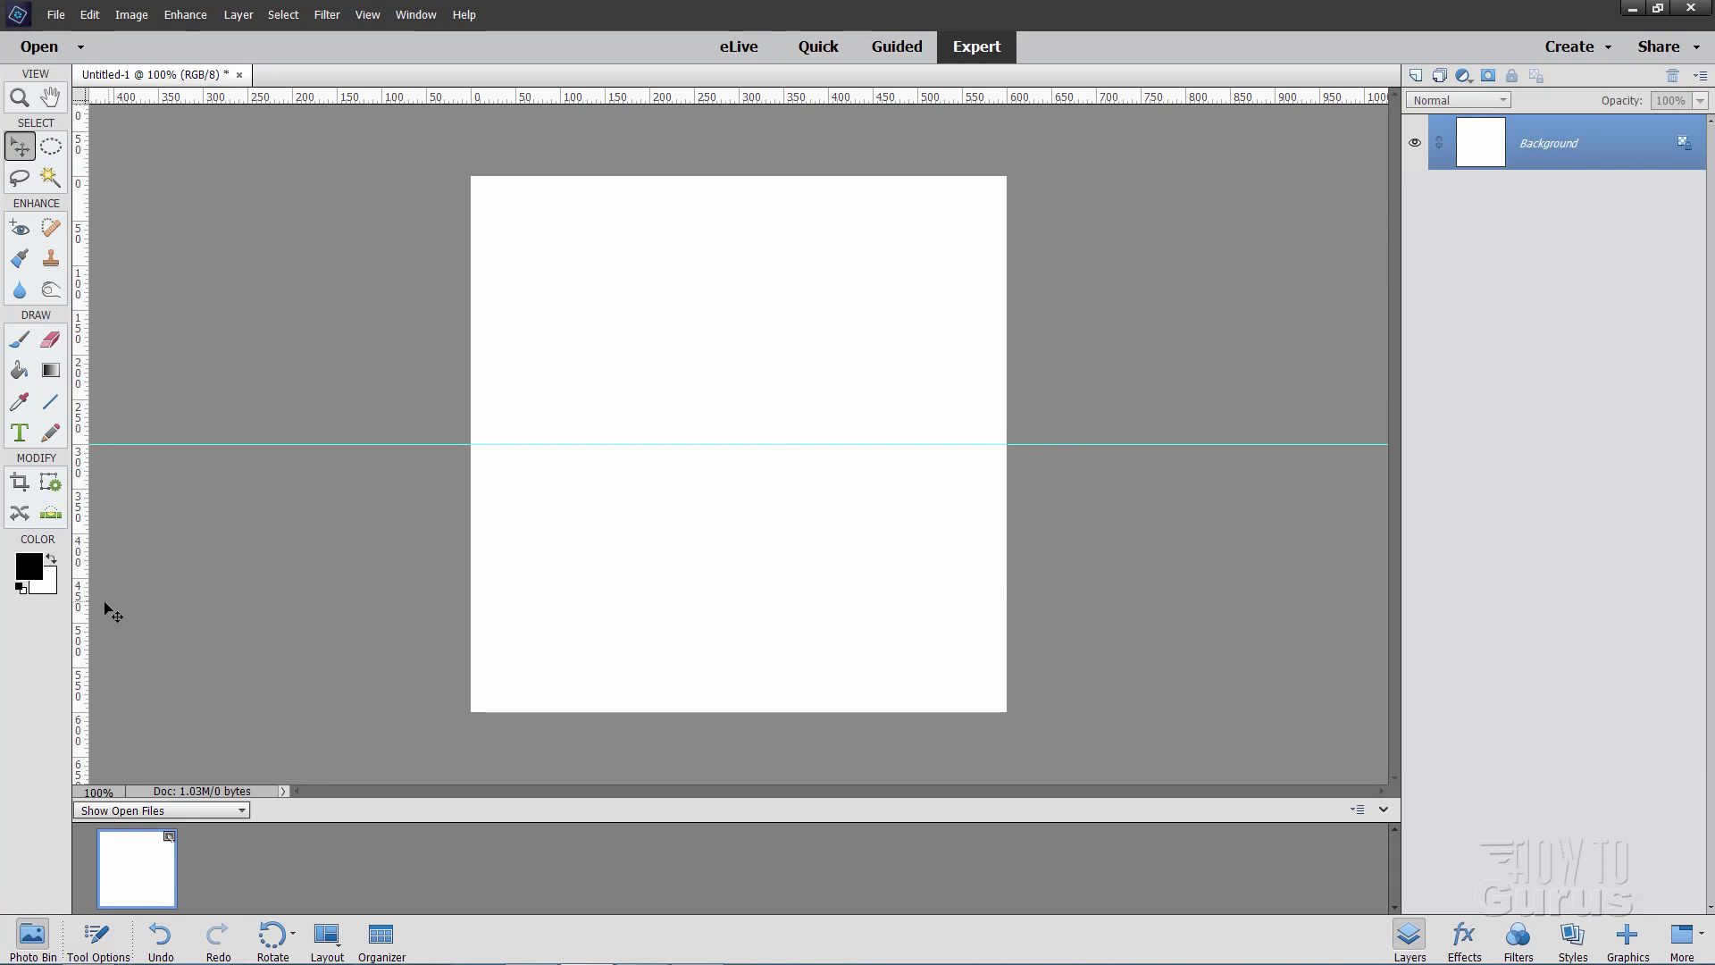
{"action": "left_click_drag", "start_coordinate": [89, 608], "coordinate": [739, 593]}
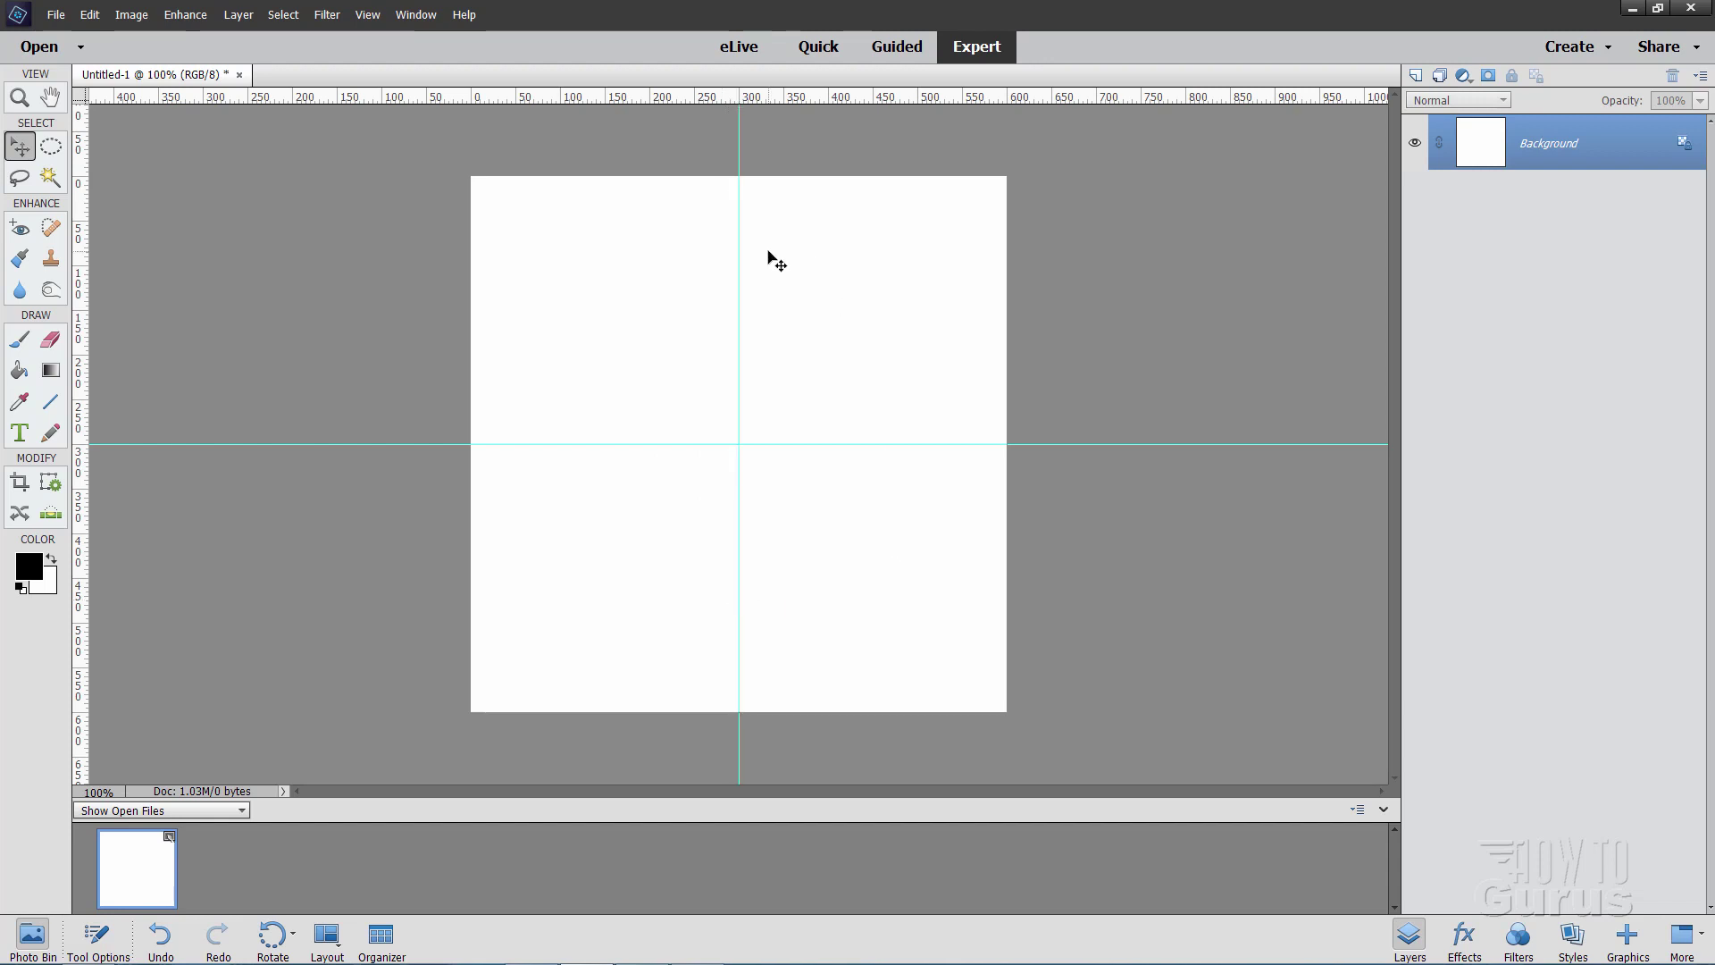
Step: Turn on snapping to guides, layers and document bounds
{"action": "left_click", "coordinate": [374, 15]}
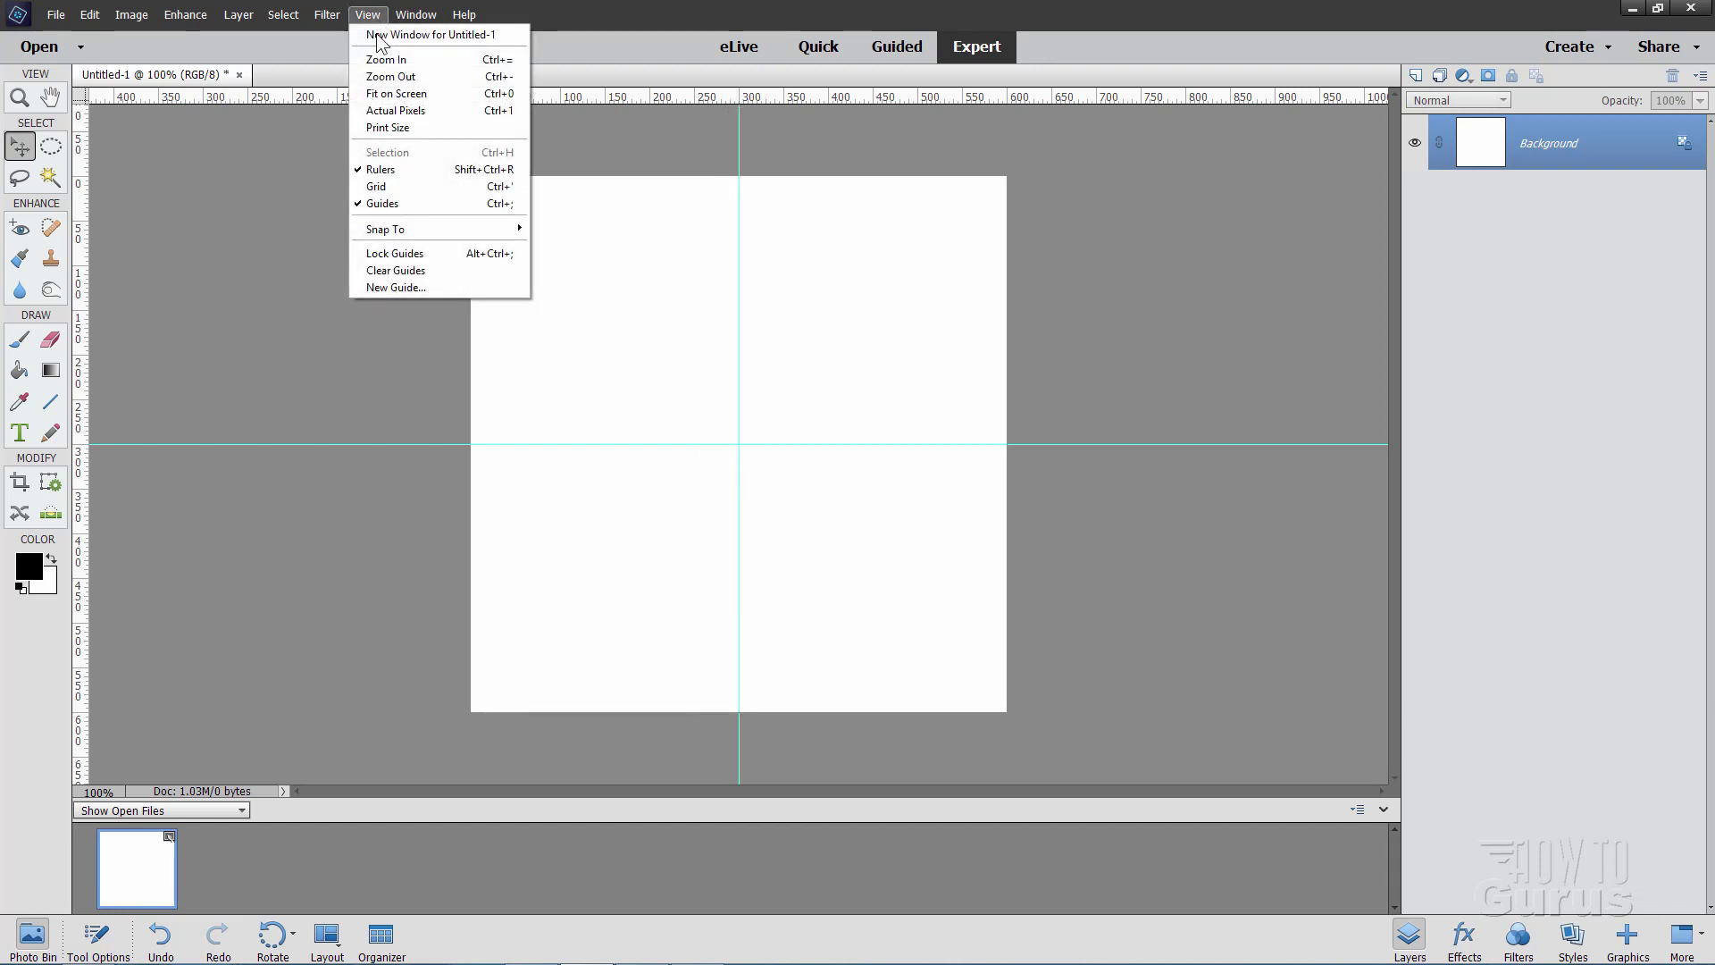
{"action": "mouse_move", "coordinate": [394, 229]}
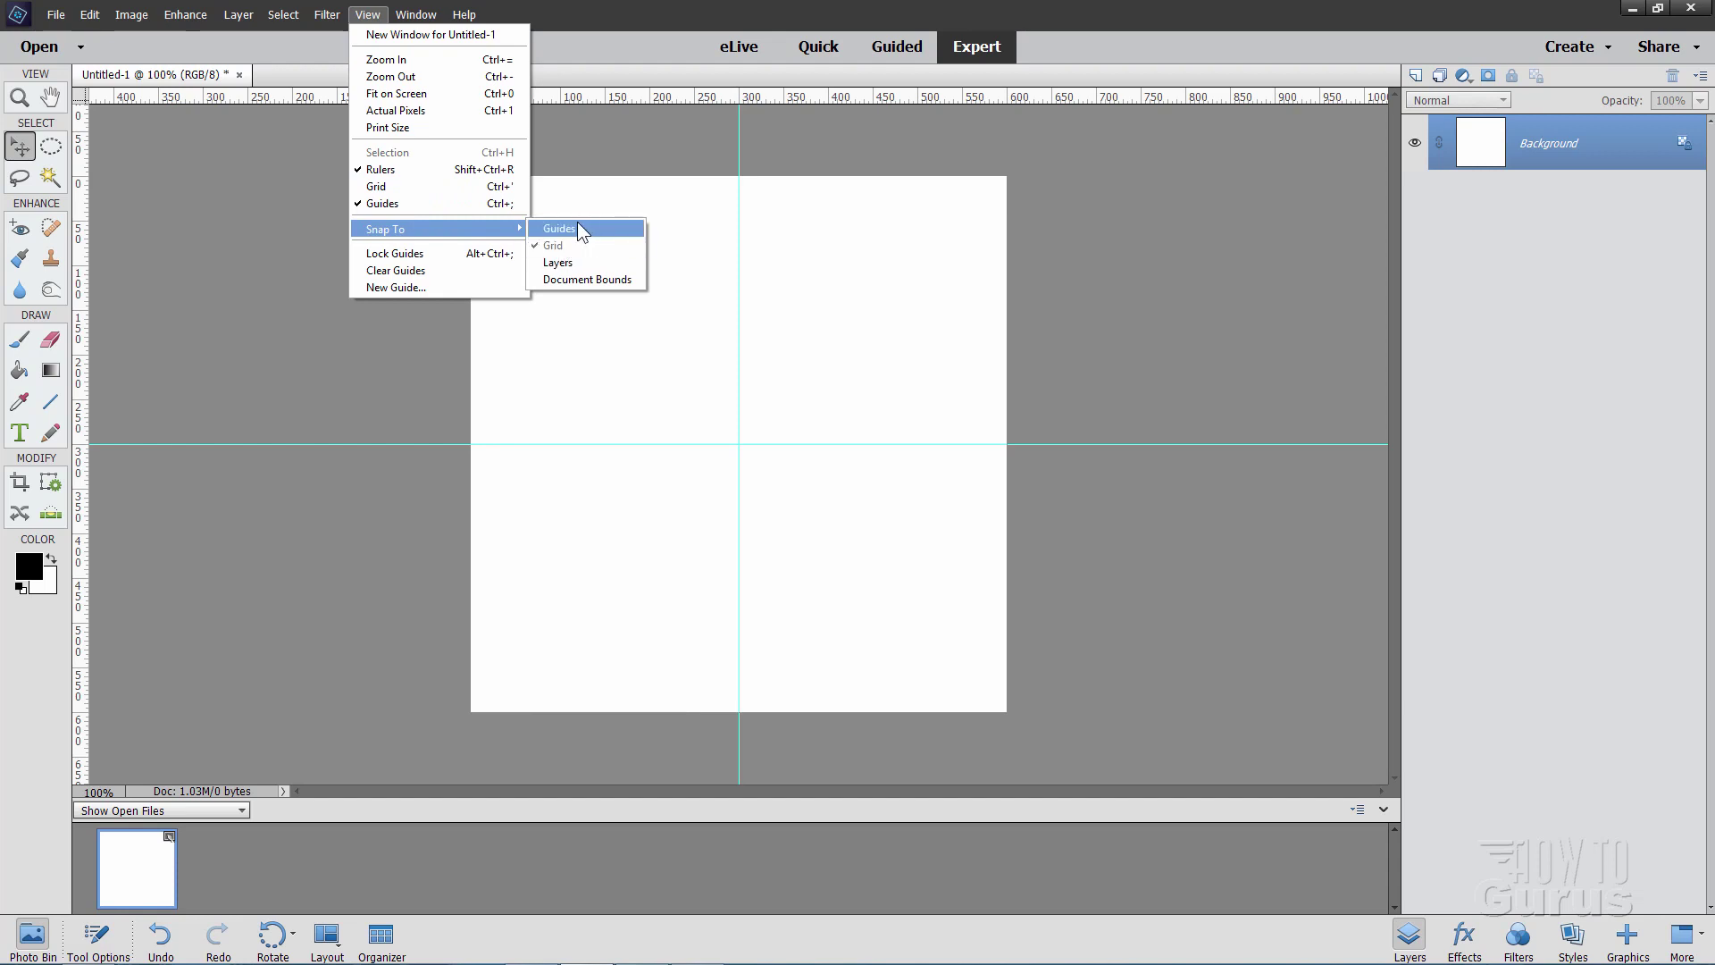
{"action": "left_click", "coordinate": [561, 228]}
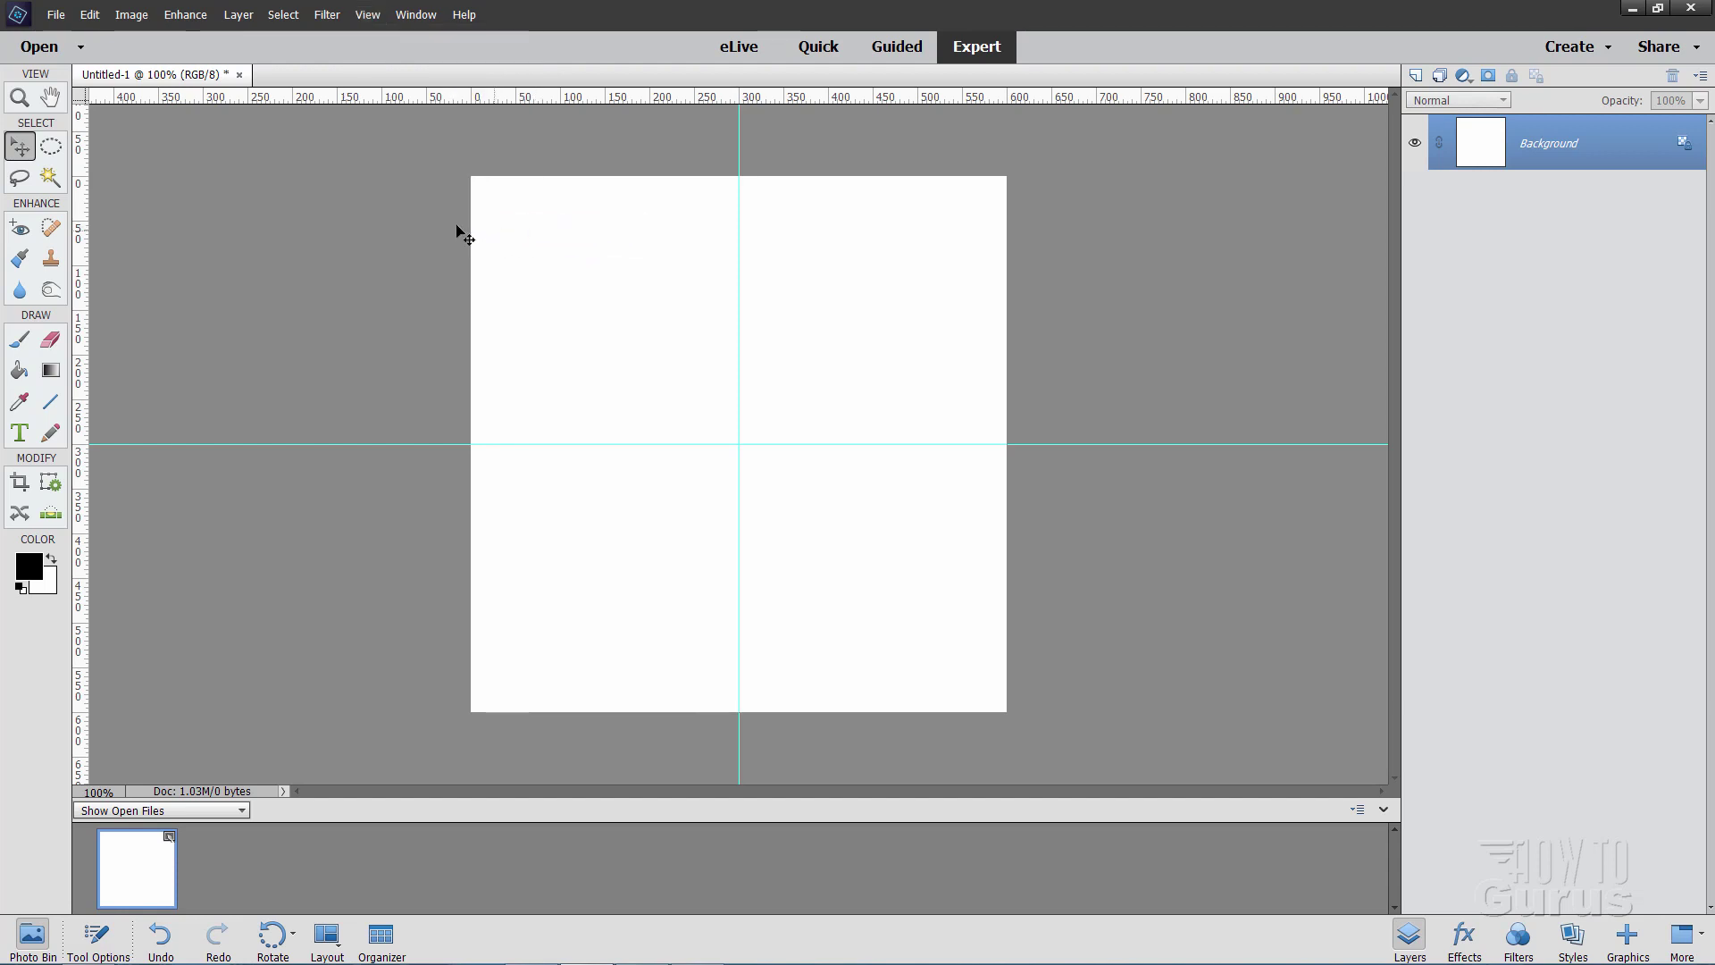
{"action": "left_click", "coordinate": [367, 15]}
{"action": "mouse_move", "coordinate": [426, 230]}
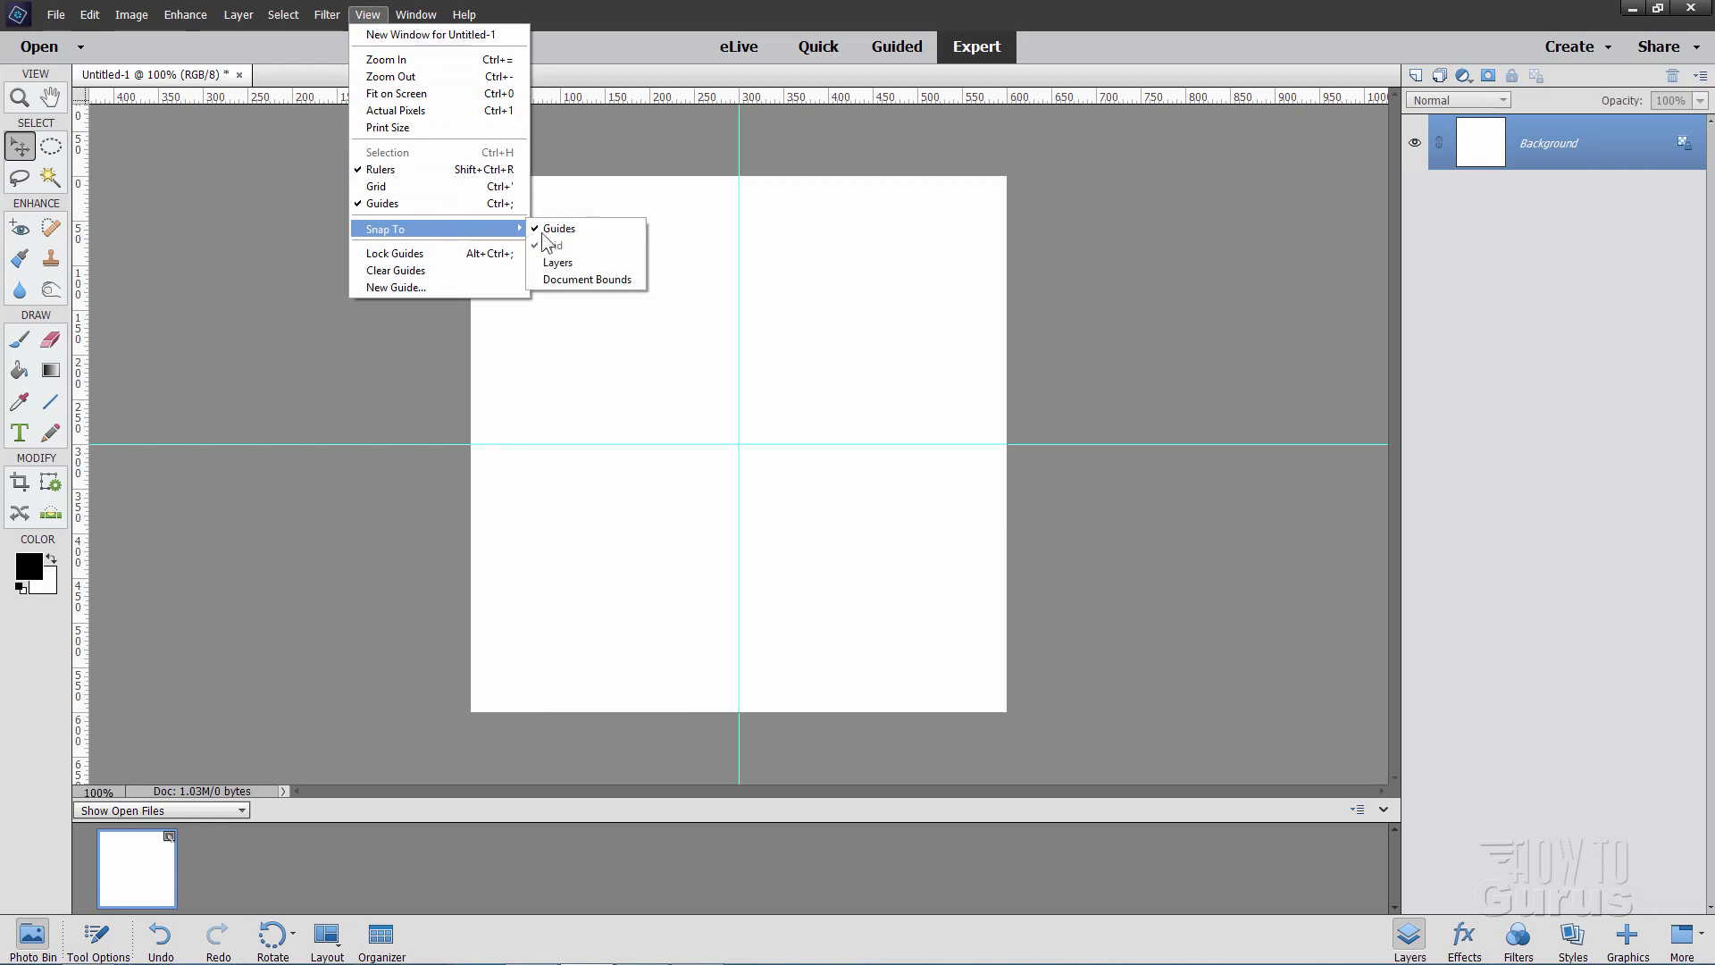
{"action": "left_click", "coordinate": [558, 262]}
{"action": "left_click", "coordinate": [366, 15]}
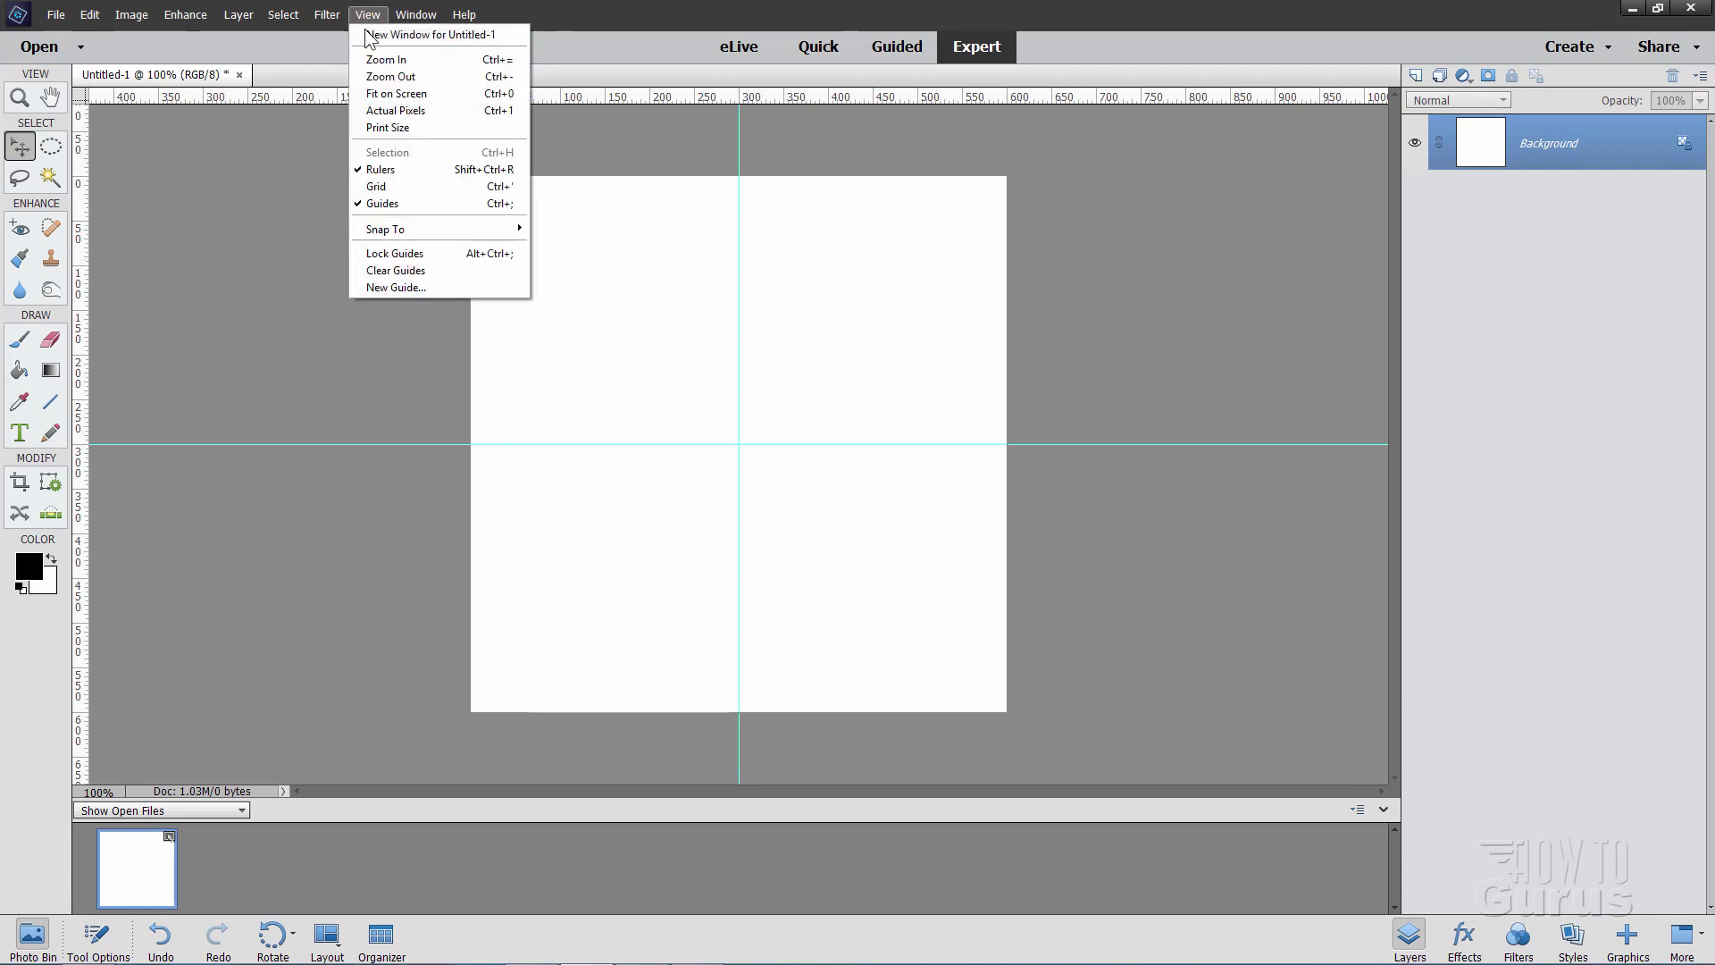
{"action": "mouse_move", "coordinate": [438, 231]}
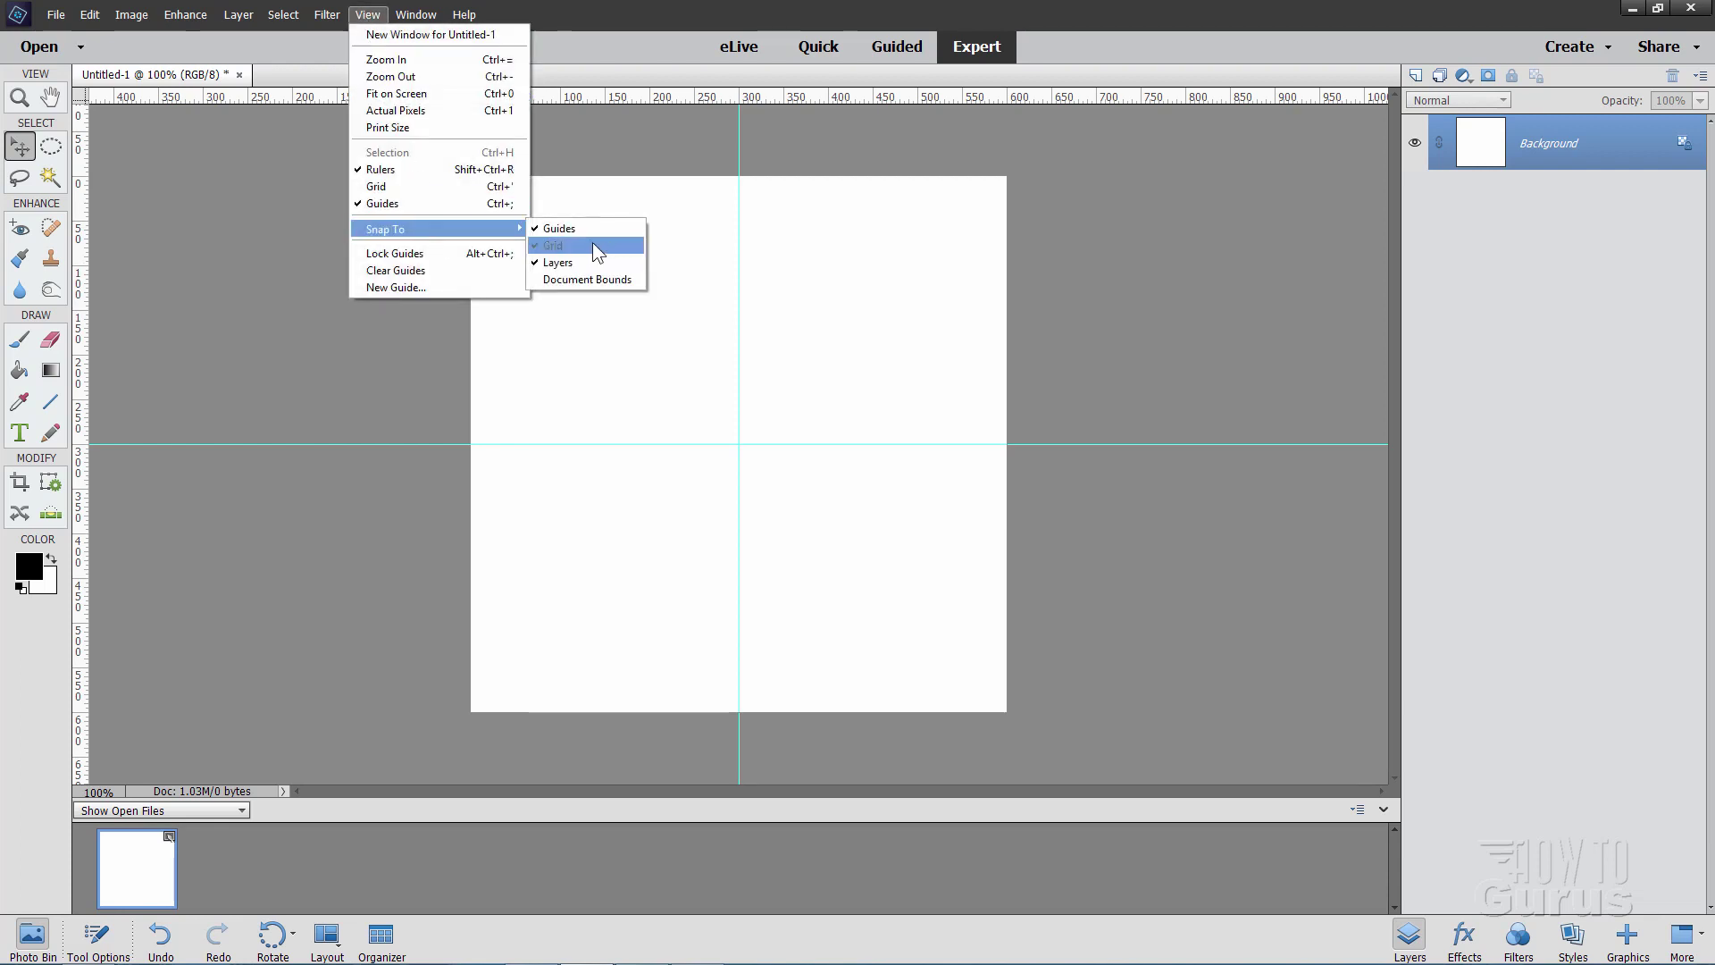
{"action": "left_click", "coordinate": [559, 279]}
{"action": "left_click", "coordinate": [367, 15]}
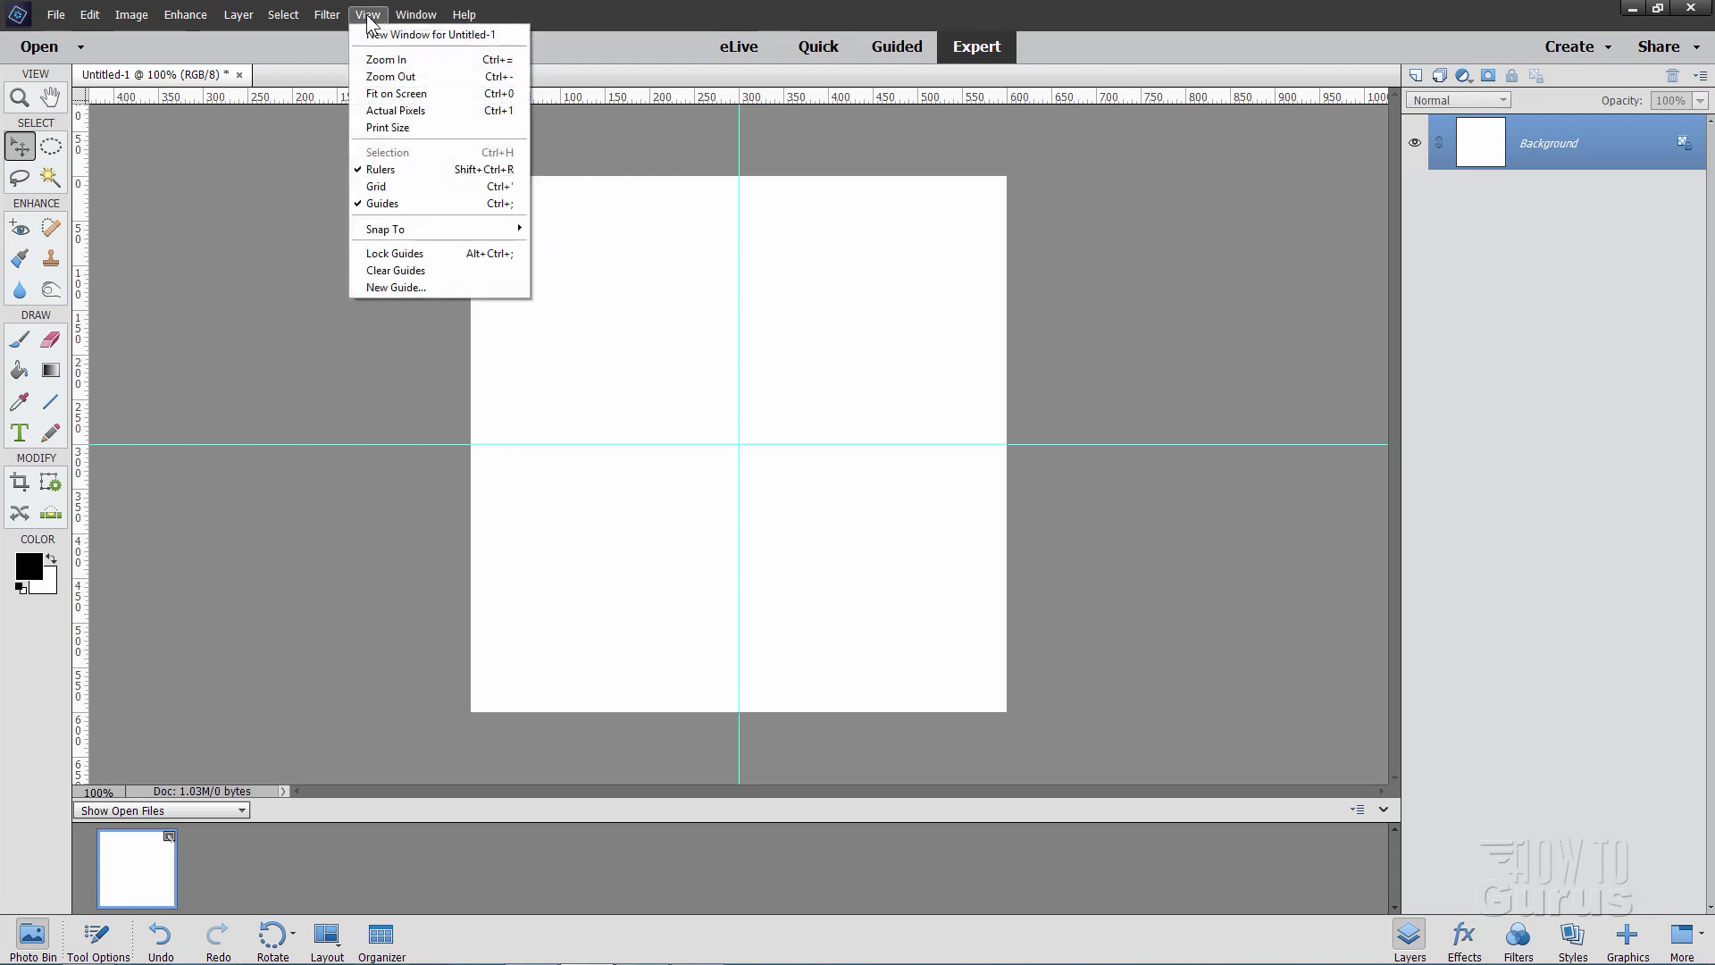
{"action": "mouse_move", "coordinate": [429, 230]}
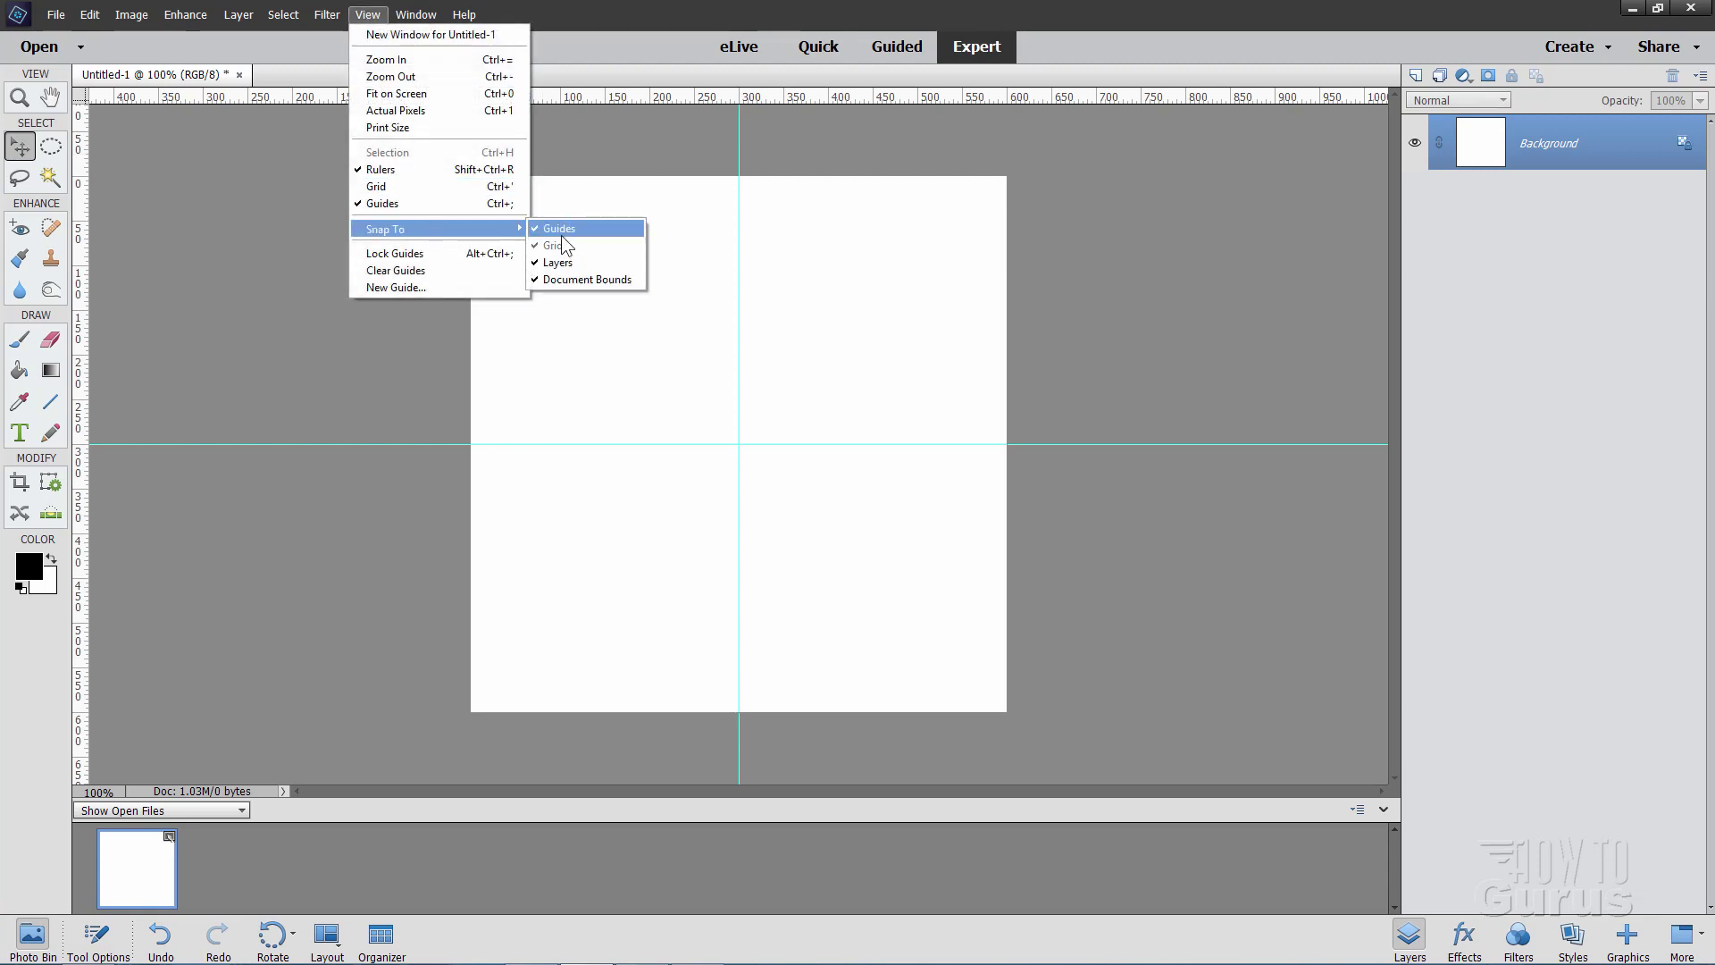
{"action": "left_click", "coordinate": [451, 338]}
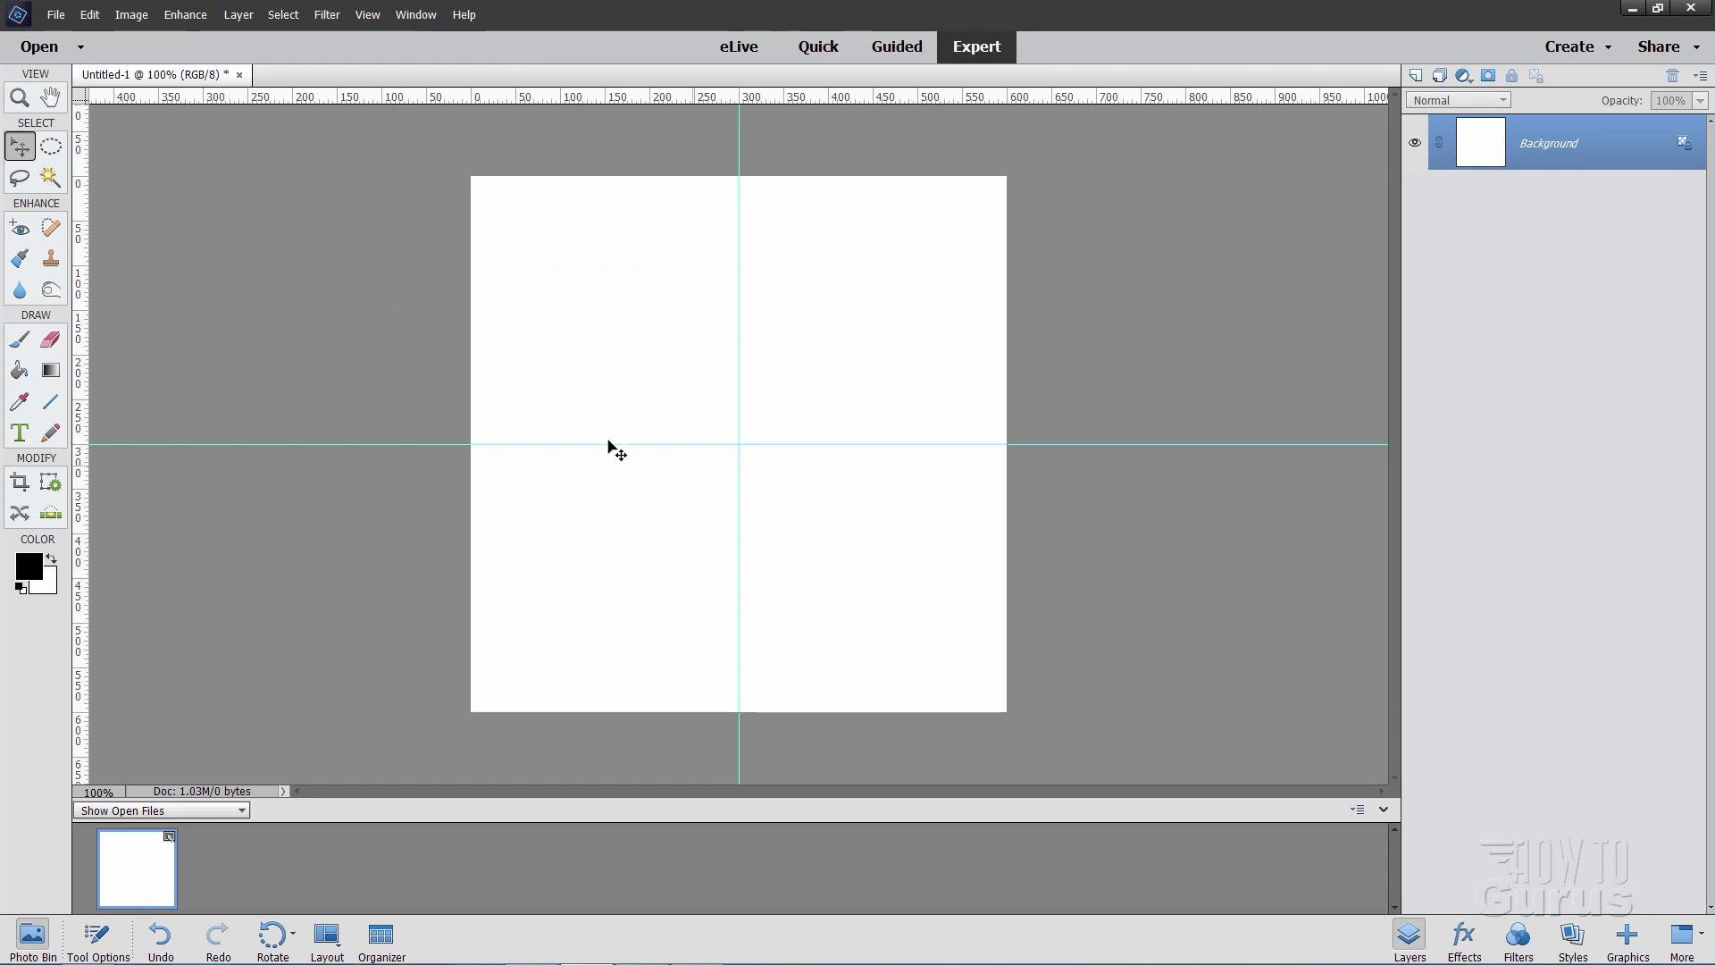
Step: With the Line tool at 4 px and no arrow head, draw a black horizontal line about 270 px long rightward from the guide intersection
{"action": "left_click", "coordinate": [52, 404]}
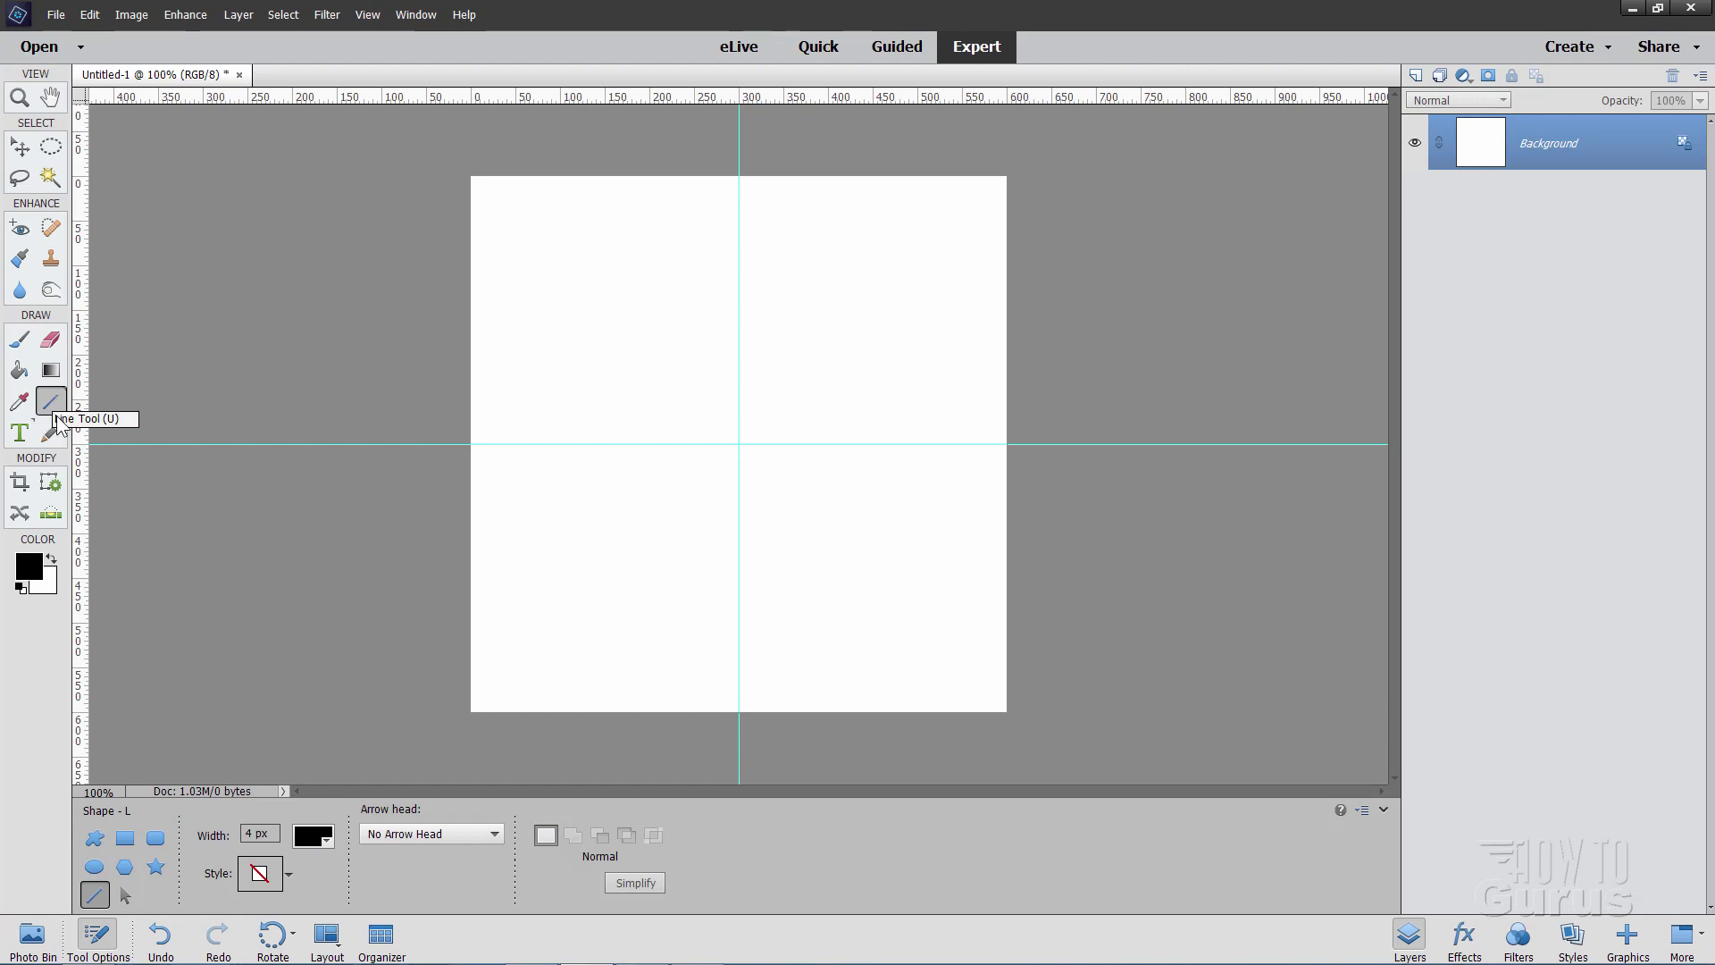
{"action": "left_click", "coordinate": [52, 404]}
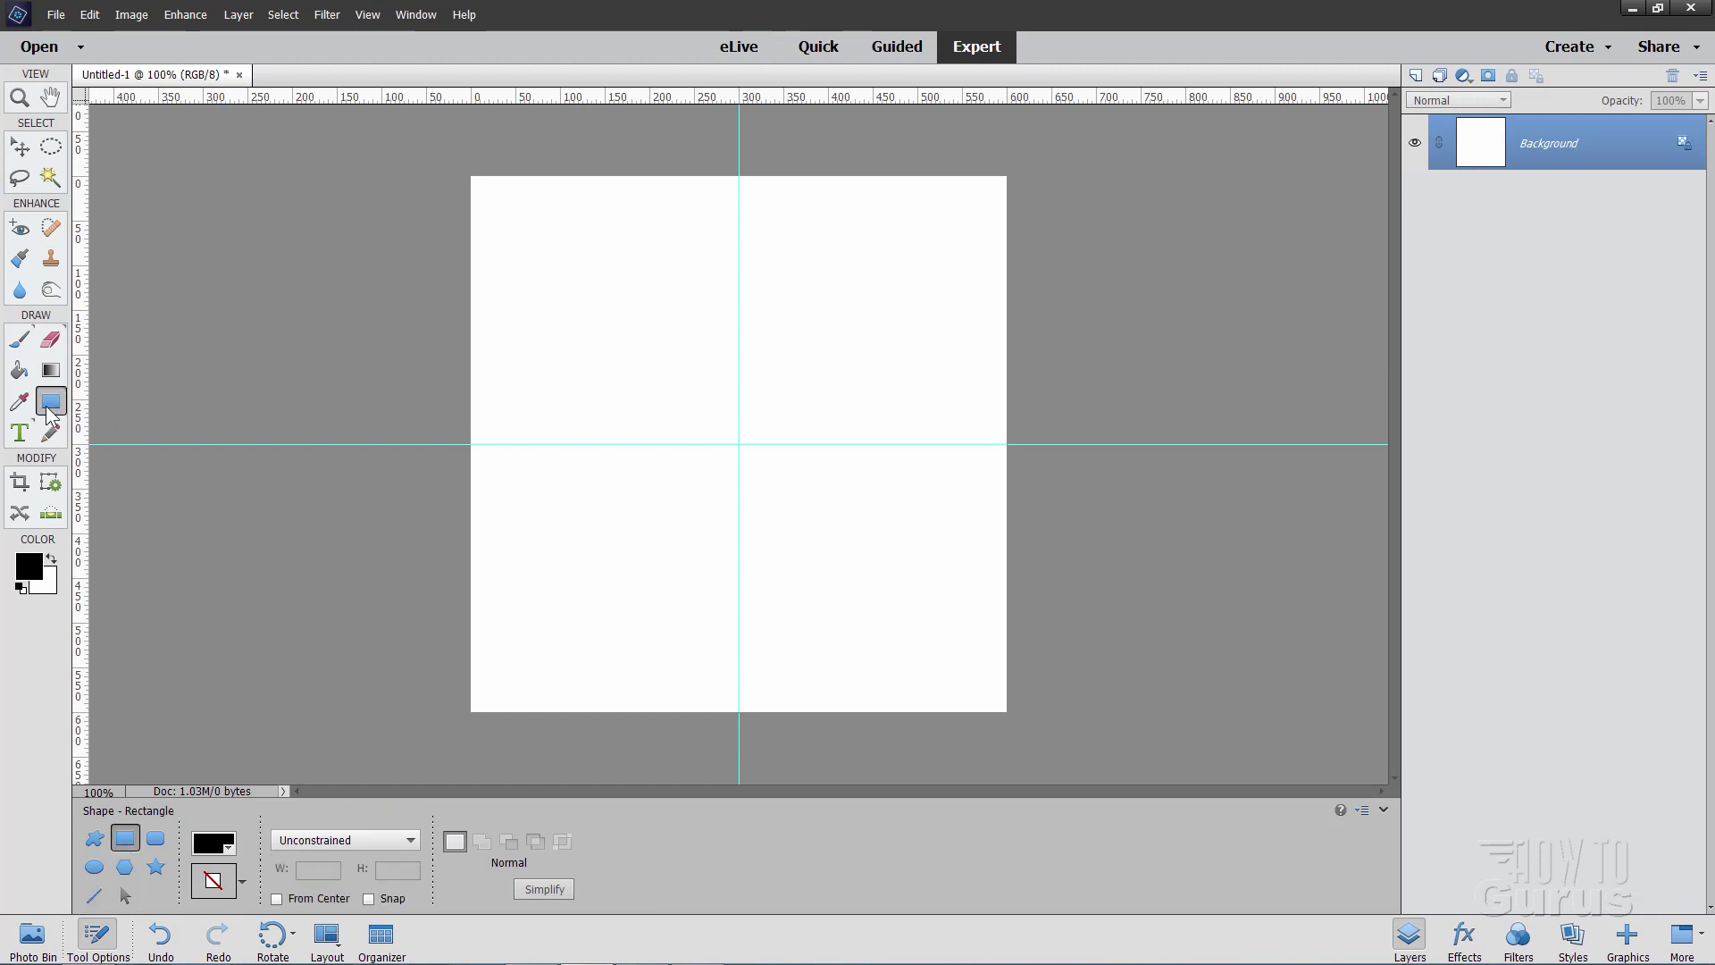
{"action": "left_click", "coordinate": [95, 892]}
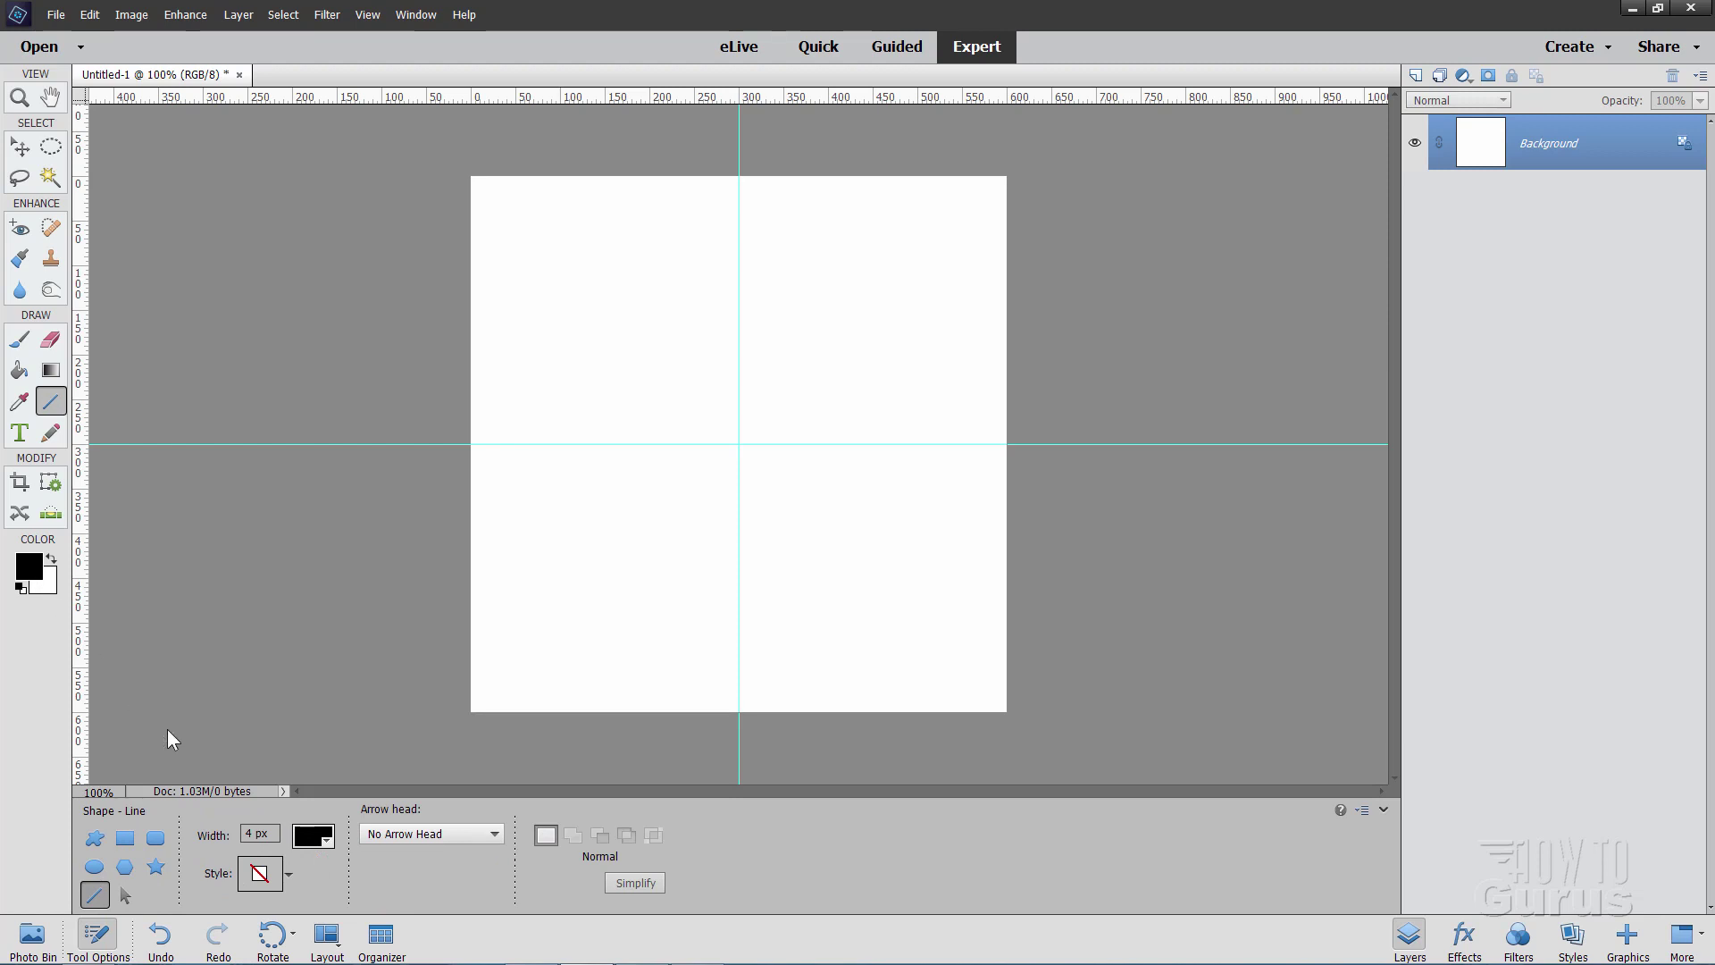
{"action": "left_click", "coordinate": [254, 834]}
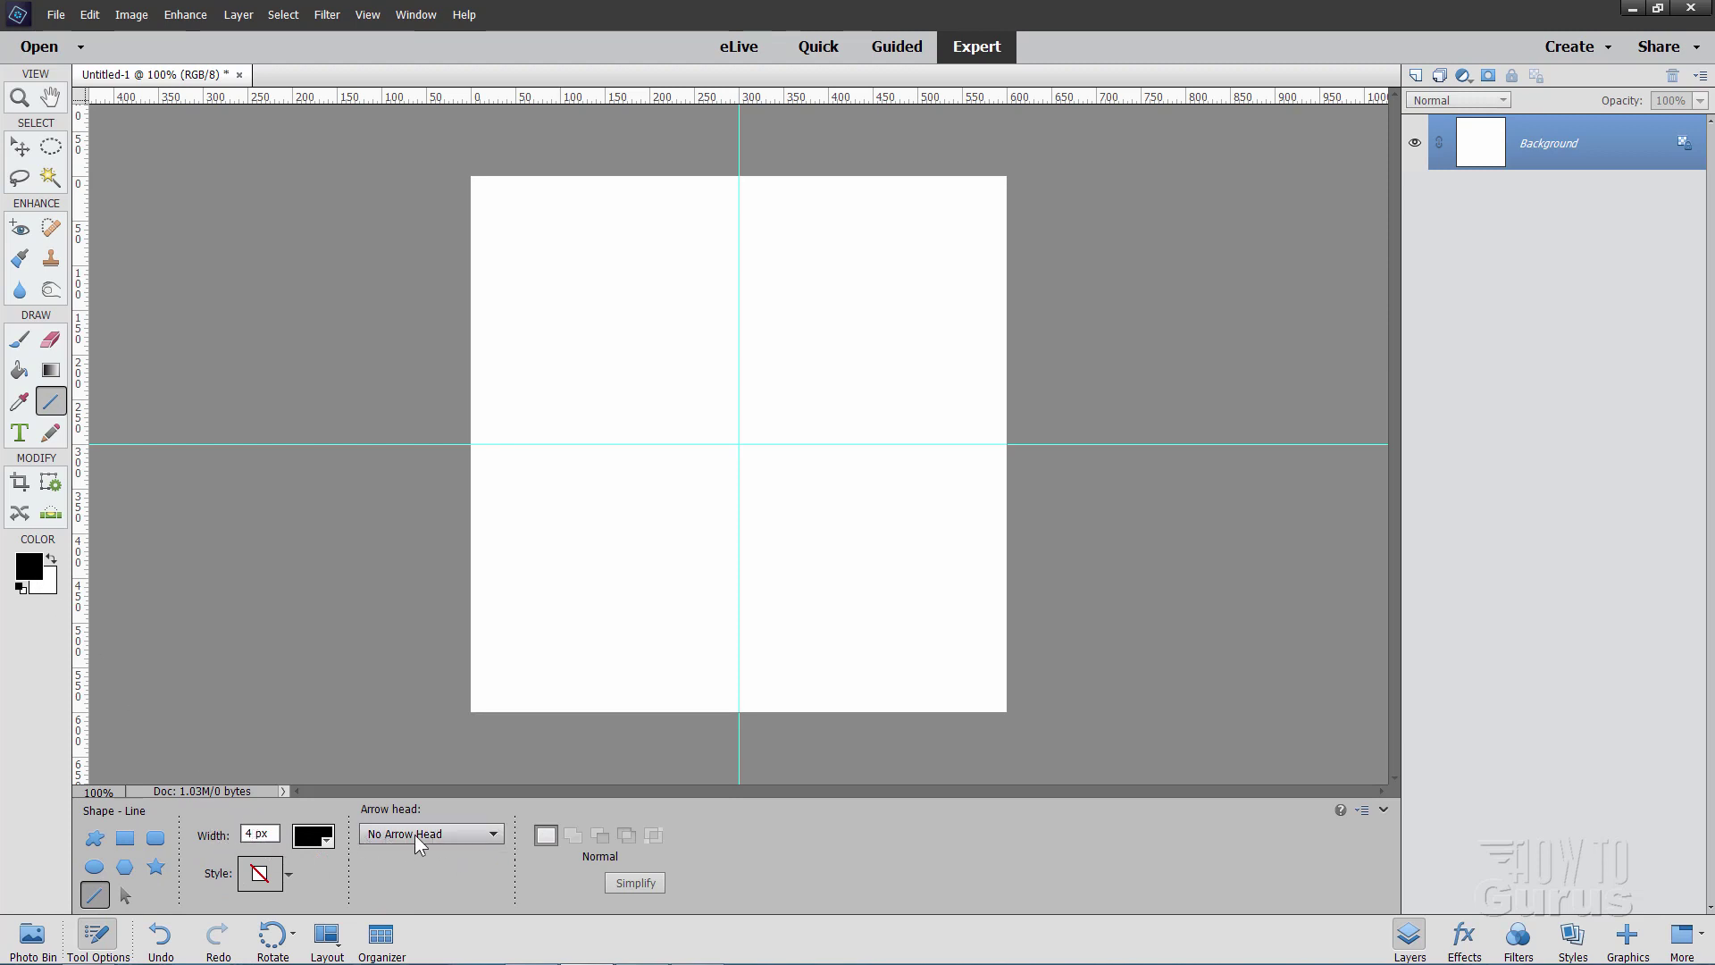
{"action": "left_click", "coordinate": [488, 833]}
{"action": "left_click", "coordinate": [426, 851]}
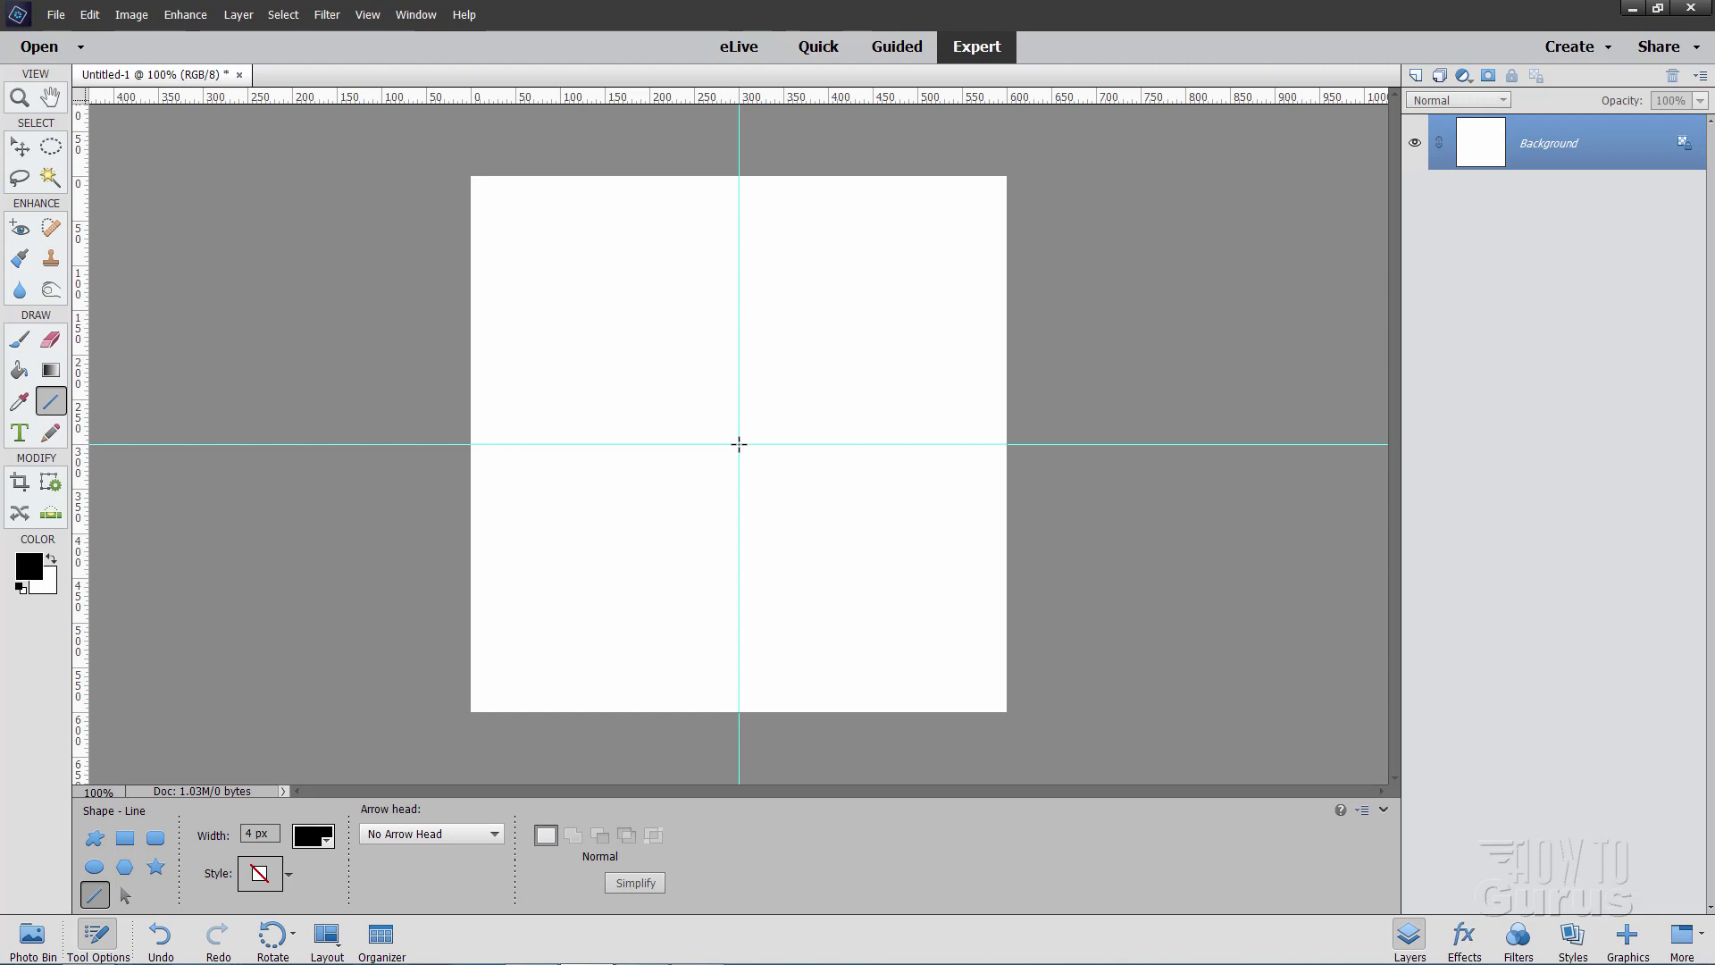
{"action": "left_click_drag", "start_coordinate": [739, 443], "coordinate": [979, 444]}
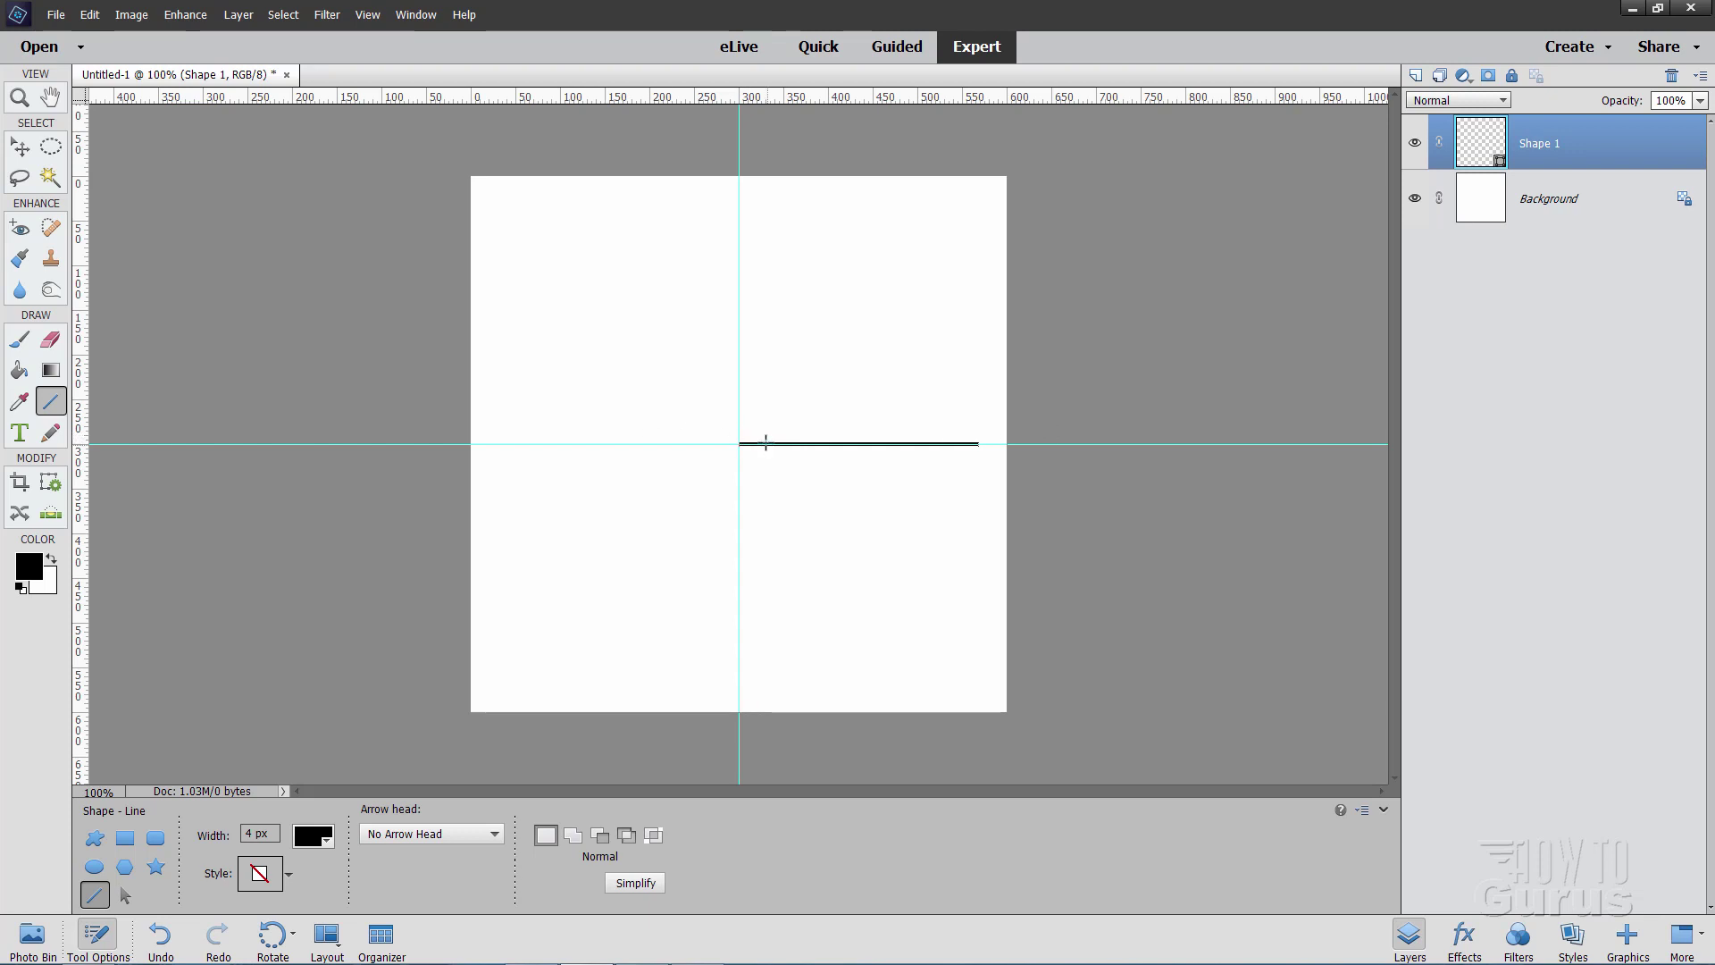
Step: Draw eight parallel 45-degree branch lines of varying length, rising outward from the upper side of the horizontal line along its length
{"action": "left_click_drag", "start_coordinate": [752, 444], "coordinate": [792, 426]}
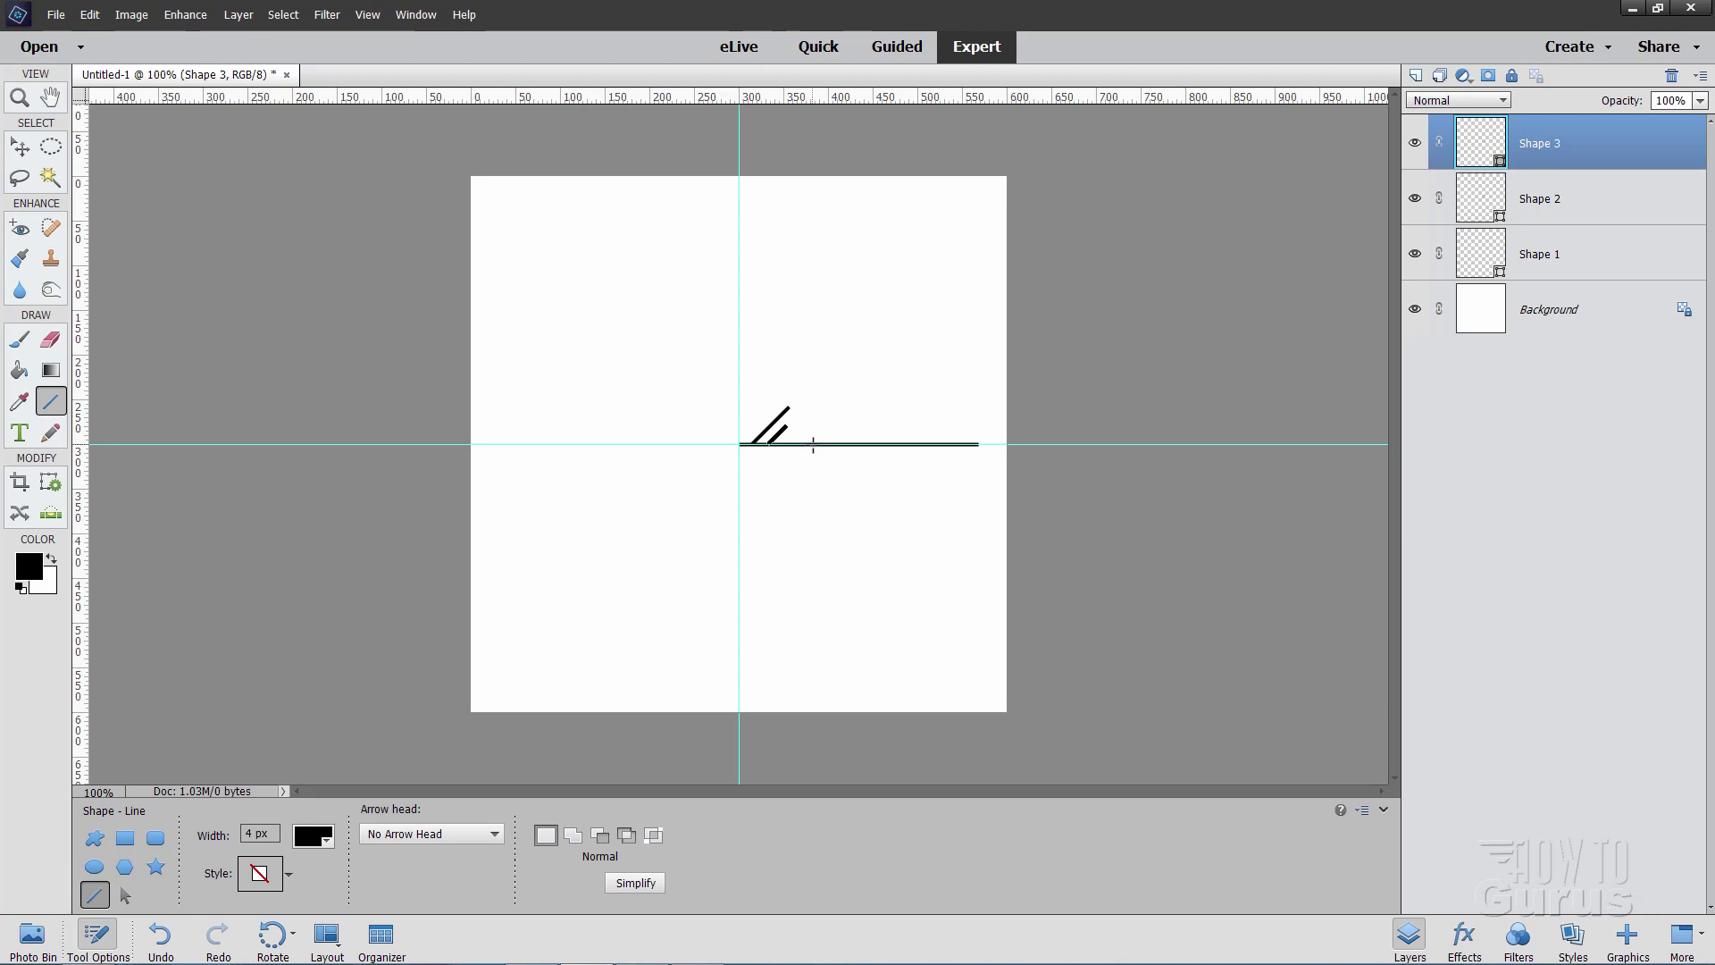
{"action": "left_click_drag", "start_coordinate": [808, 444], "coordinate": [877, 379]}
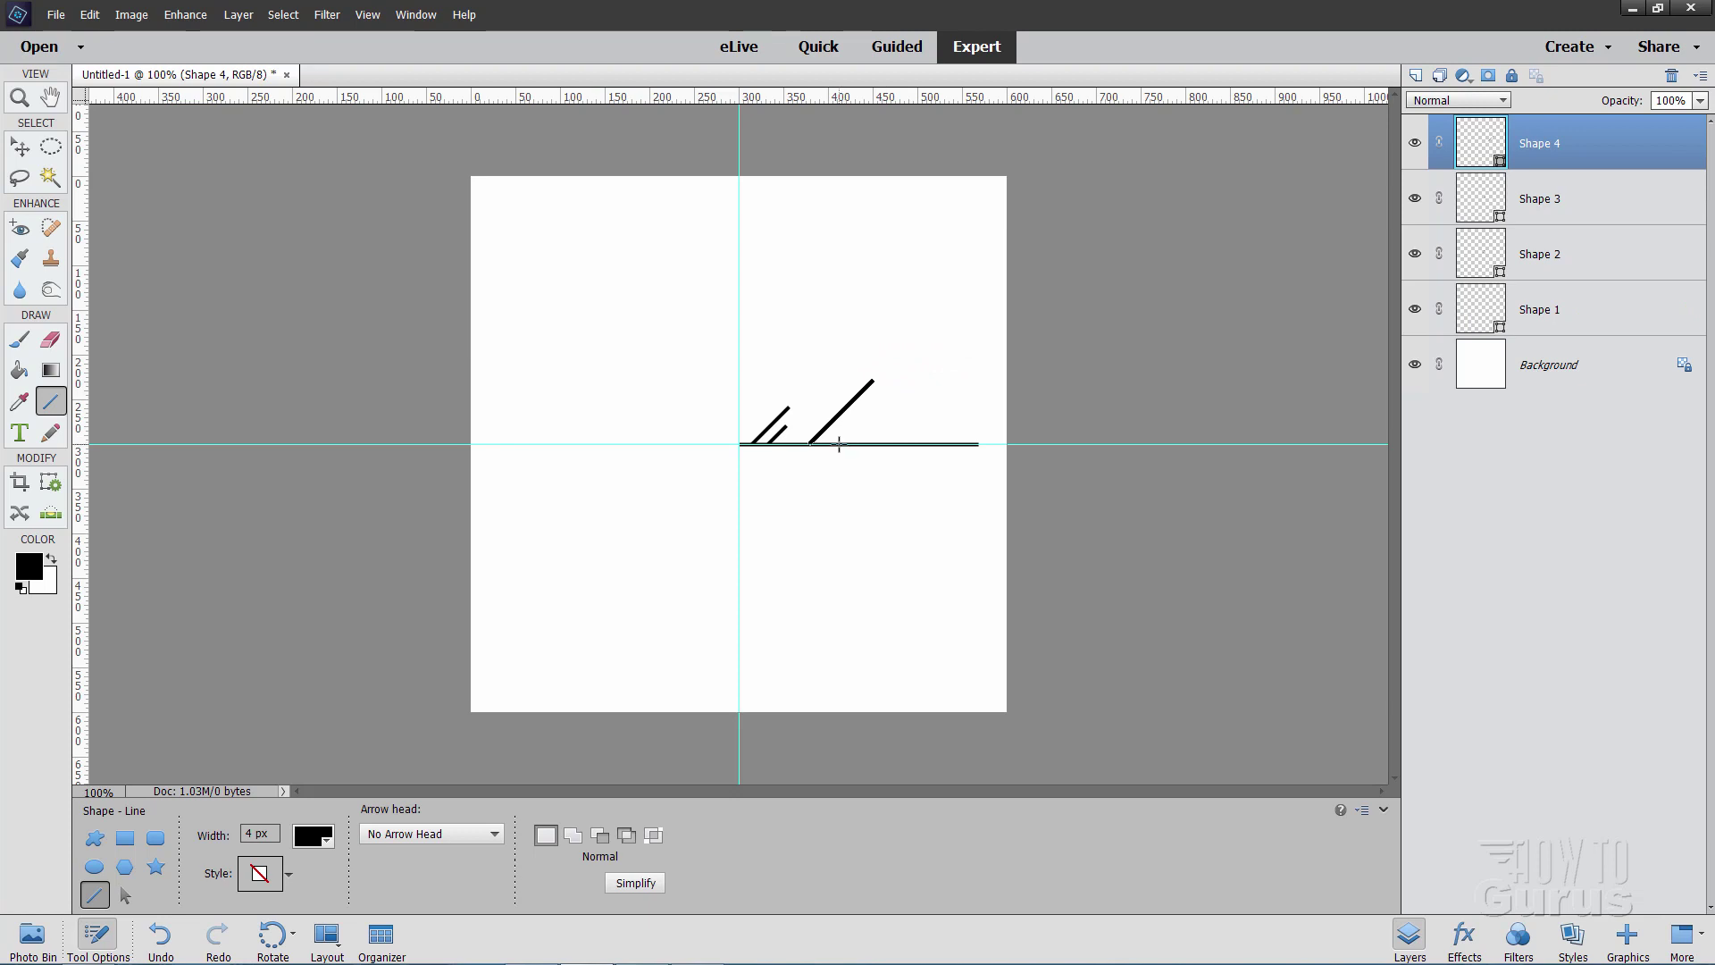
{"action": "left_click_drag", "start_coordinate": [839, 444], "coordinate": [857, 418]}
{"action": "left_click_drag", "start_coordinate": [867, 417], "coordinate": [882, 429]}
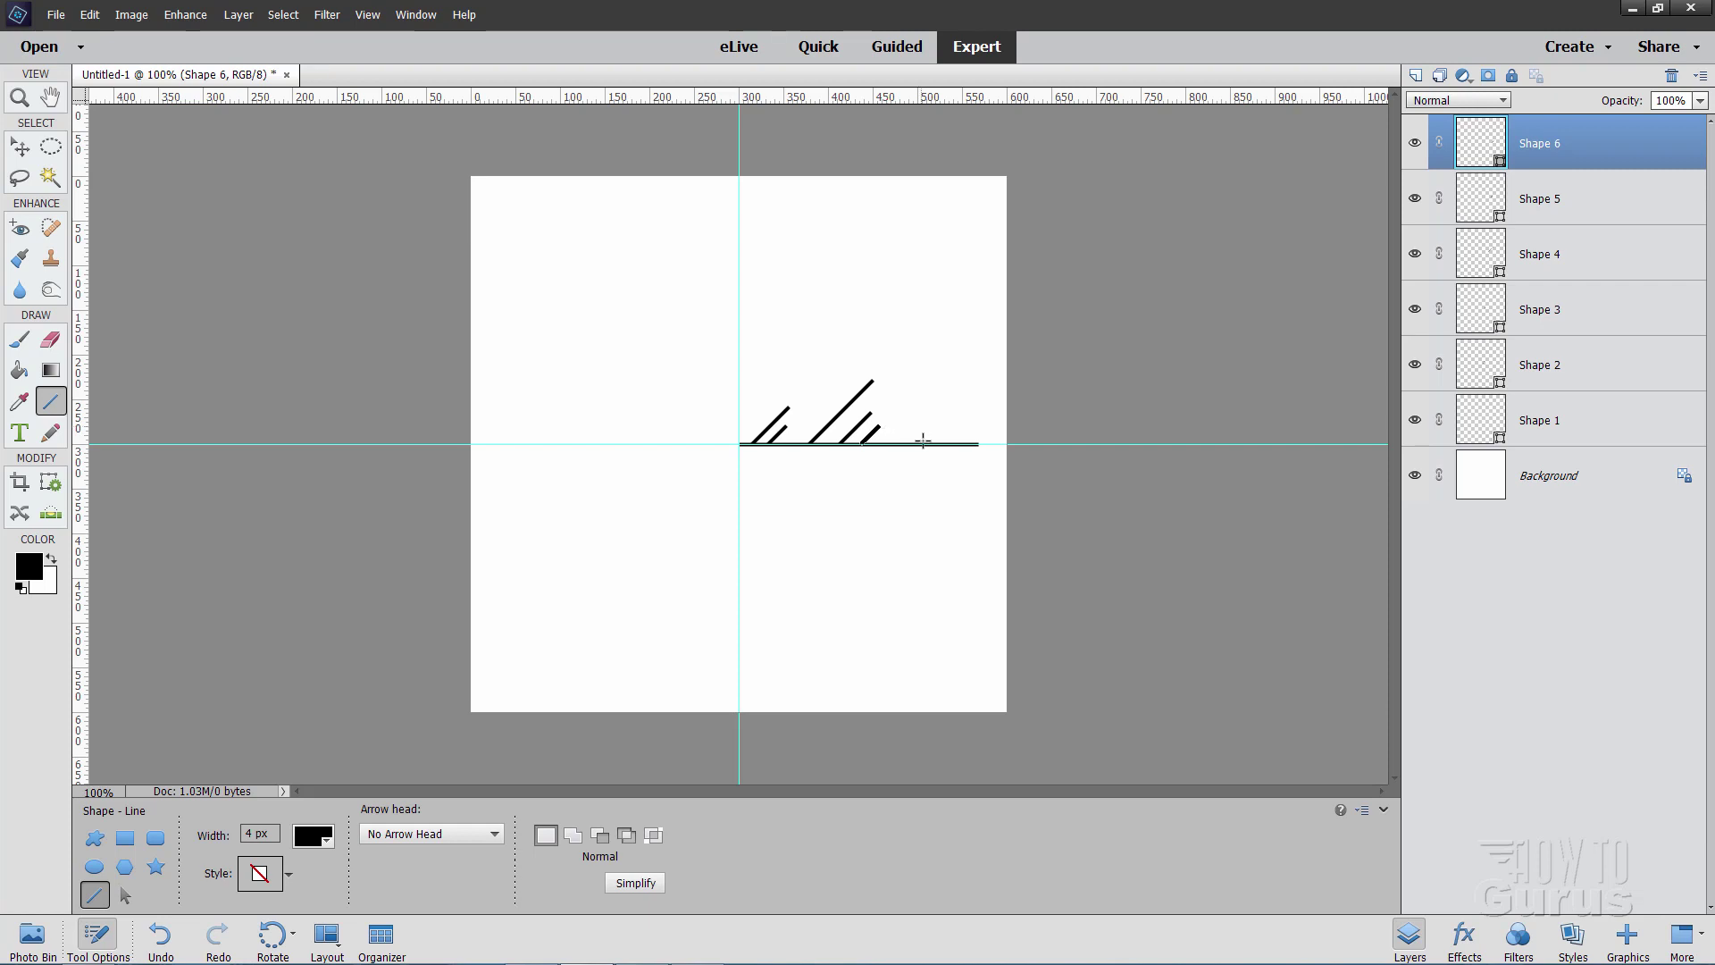
{"action": "left_click_drag", "start_coordinate": [906, 444], "coordinate": [945, 432]}
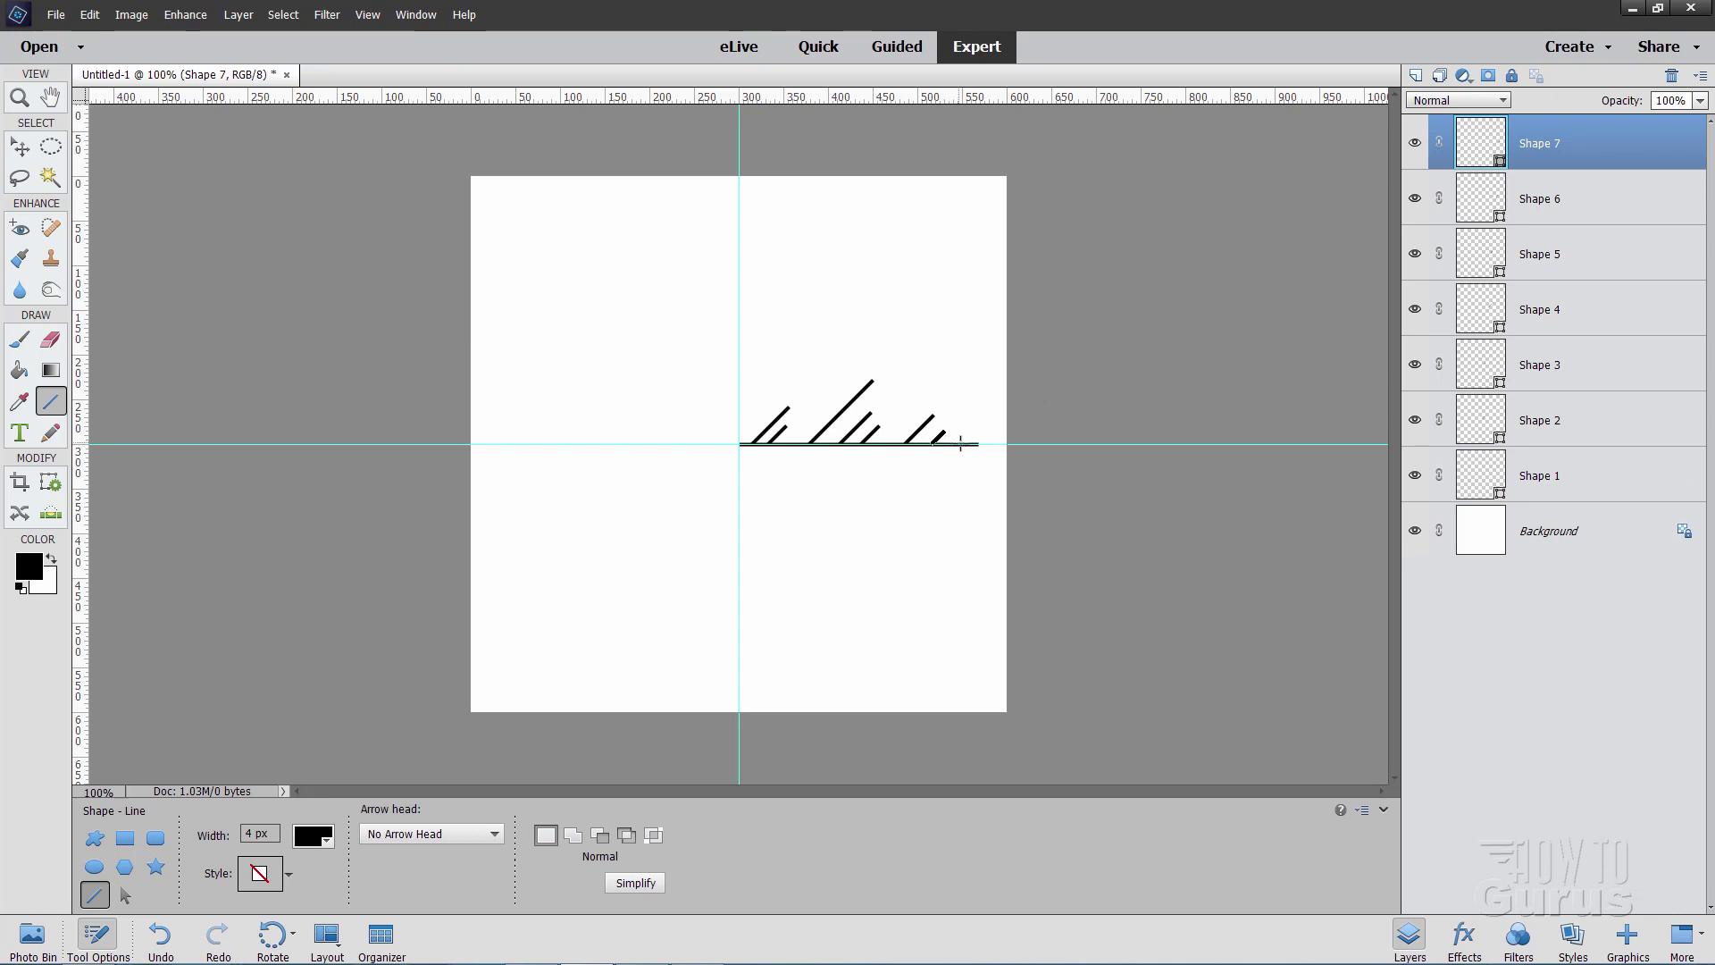
{"action": "left_click_drag", "start_coordinate": [962, 444], "coordinate": [972, 432]}
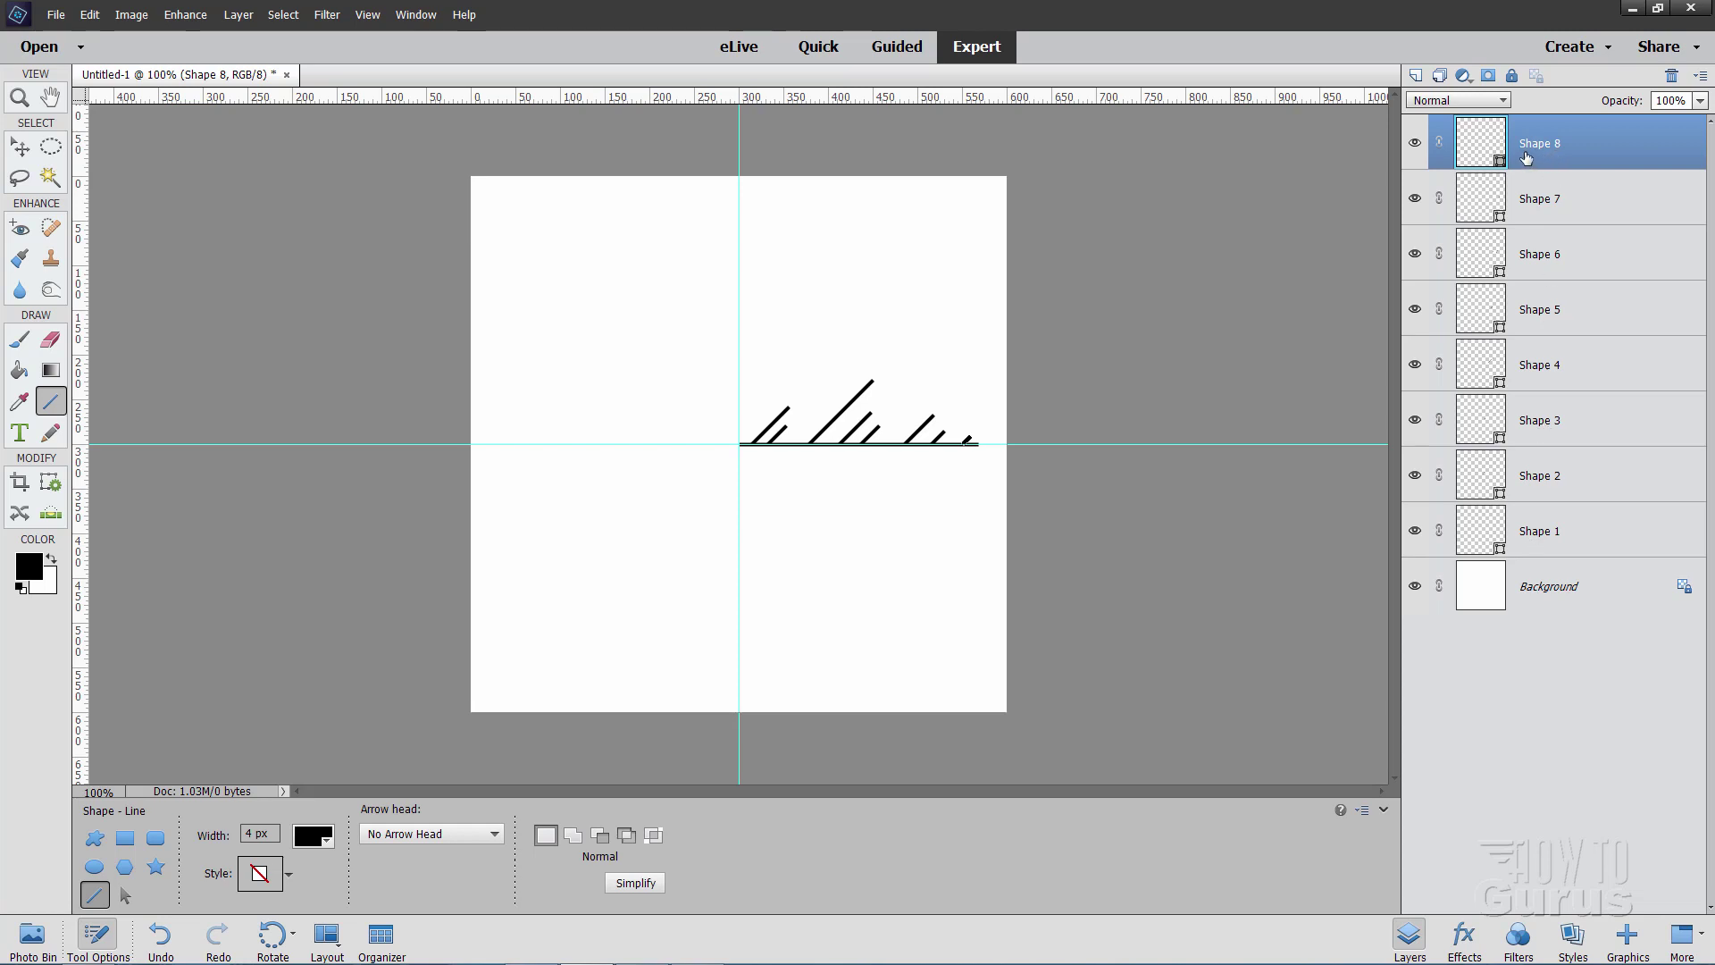
Step: Merge the layers Shape 1 through Shape 8 into a single shape layer
{"action": "key", "text": "shift"}
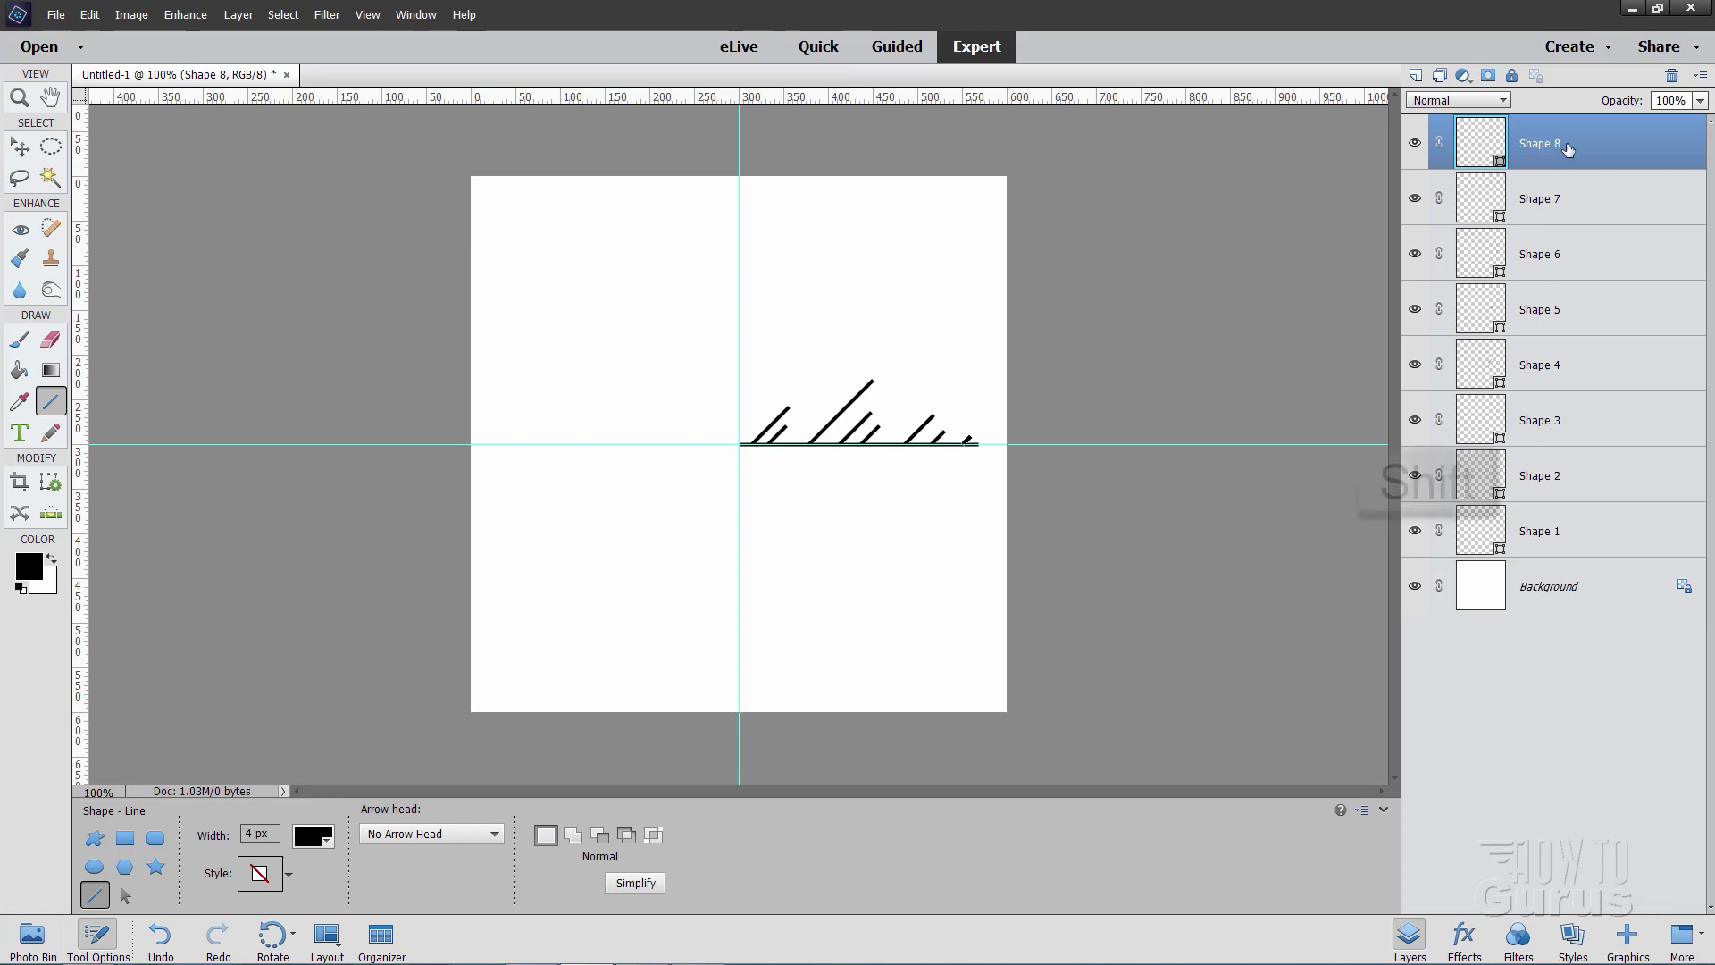
{"action": "left_click", "coordinate": [1574, 535], "text": "shift"}
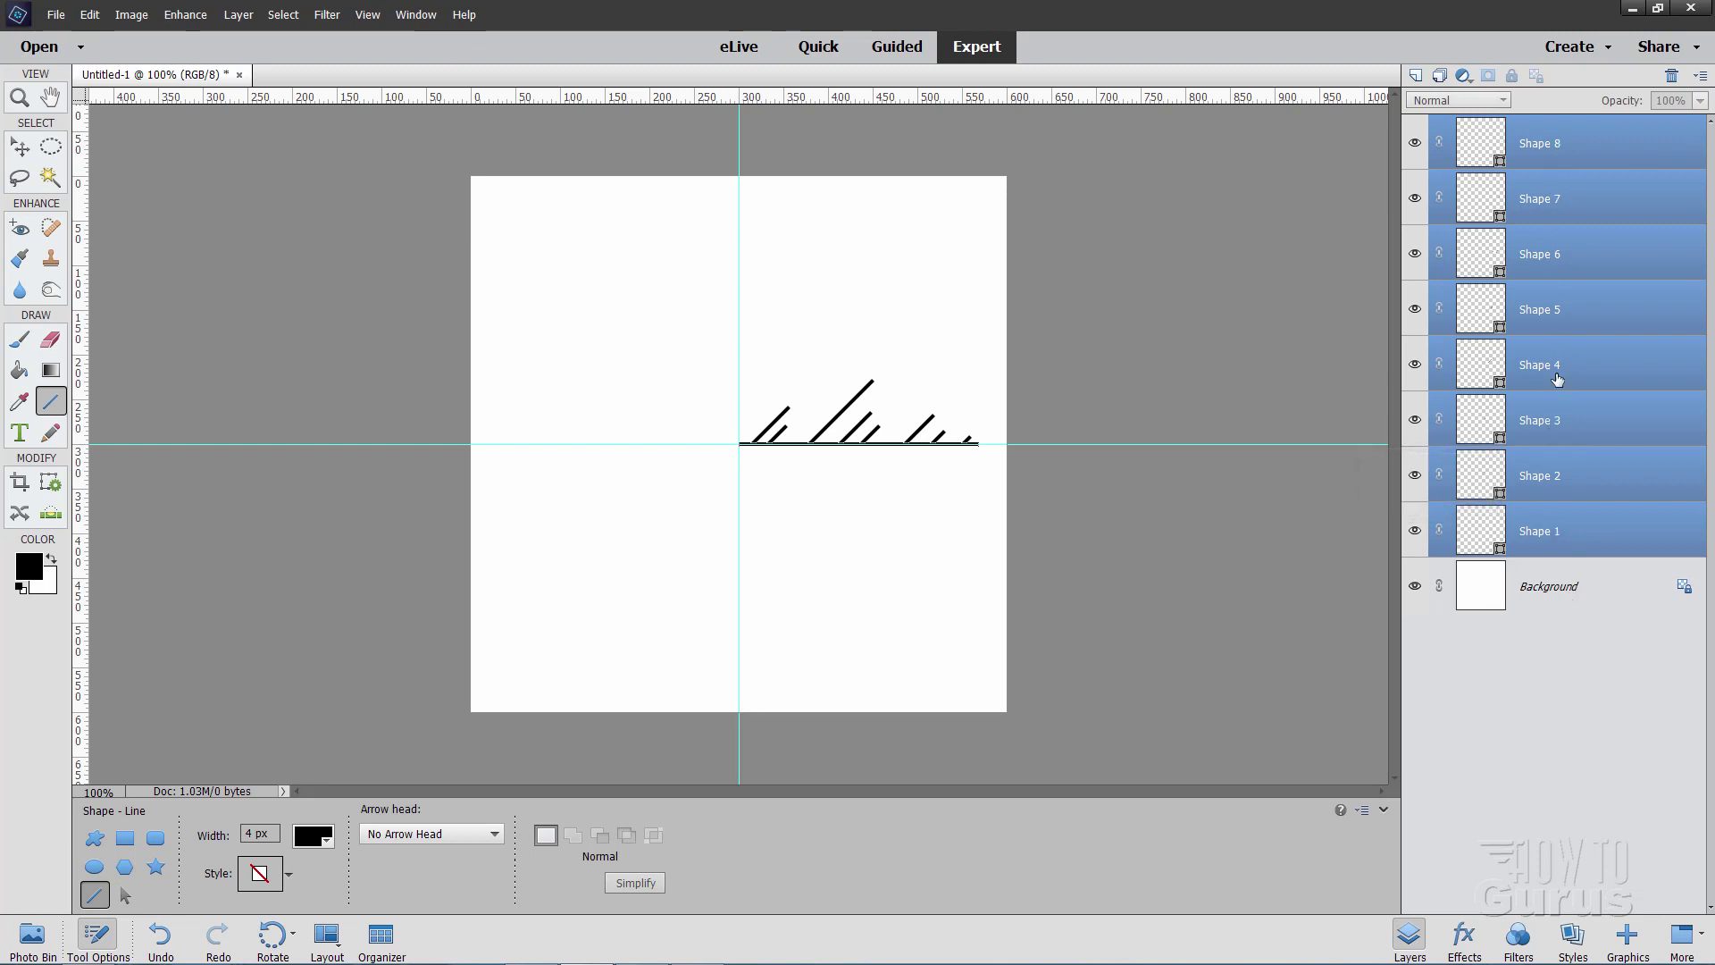
{"action": "right_click", "coordinate": [1572, 307]}
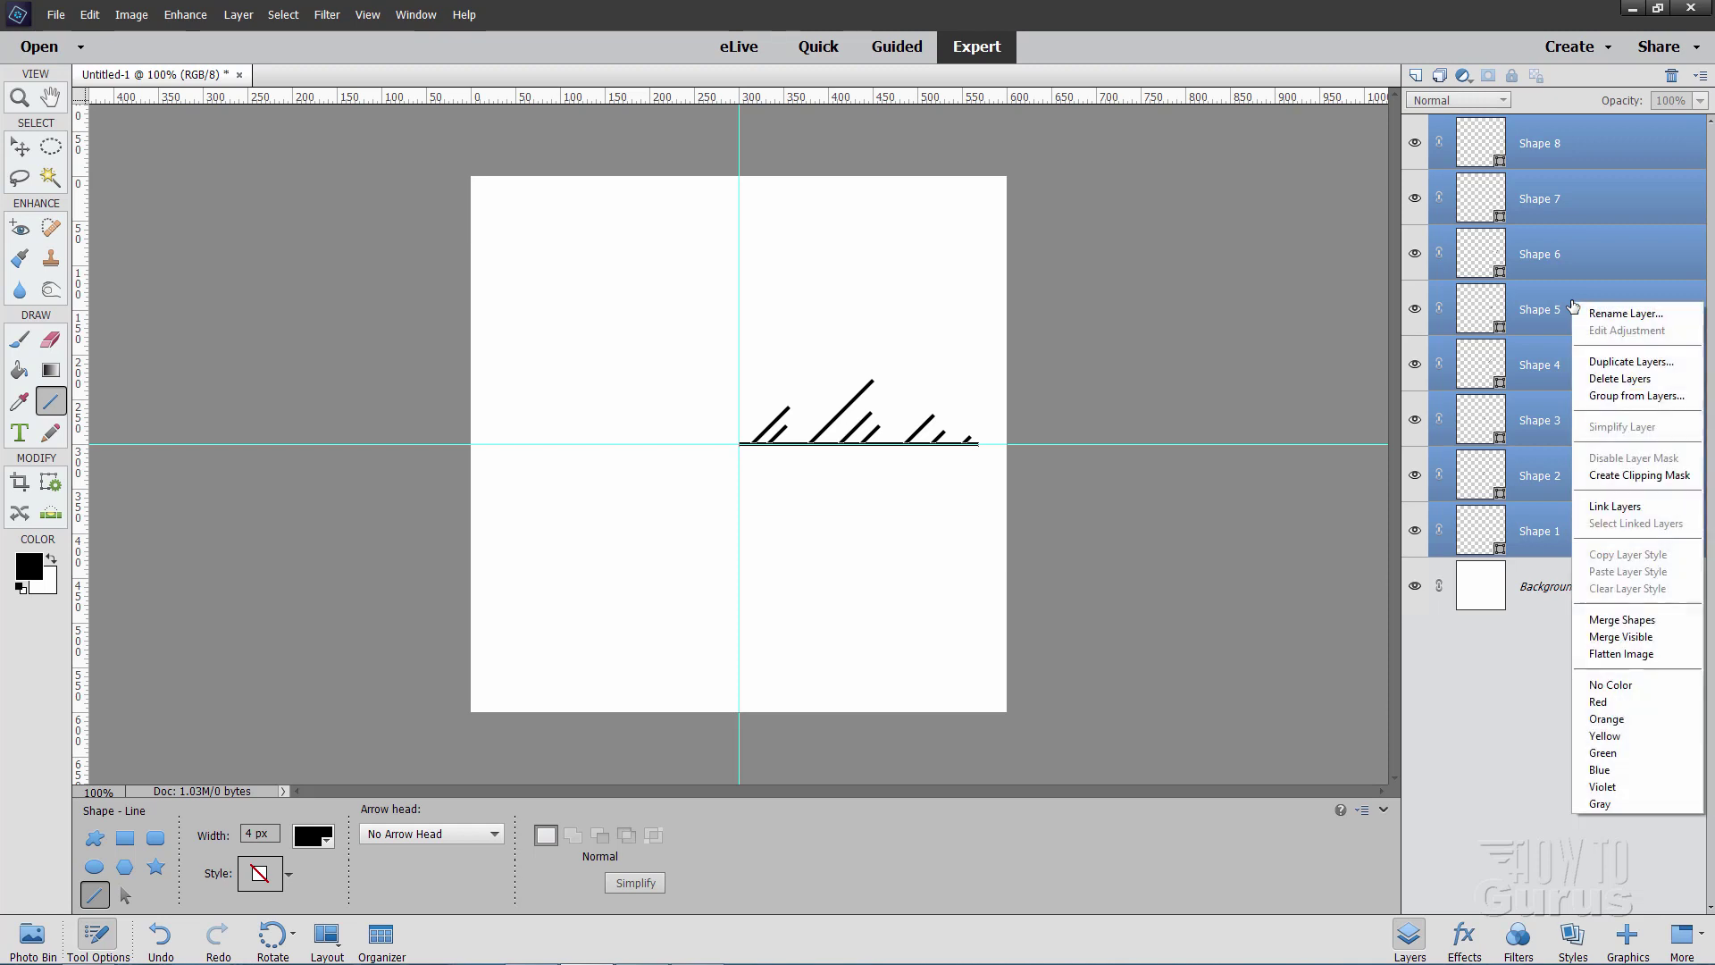
{"action": "left_click", "coordinate": [1613, 619]}
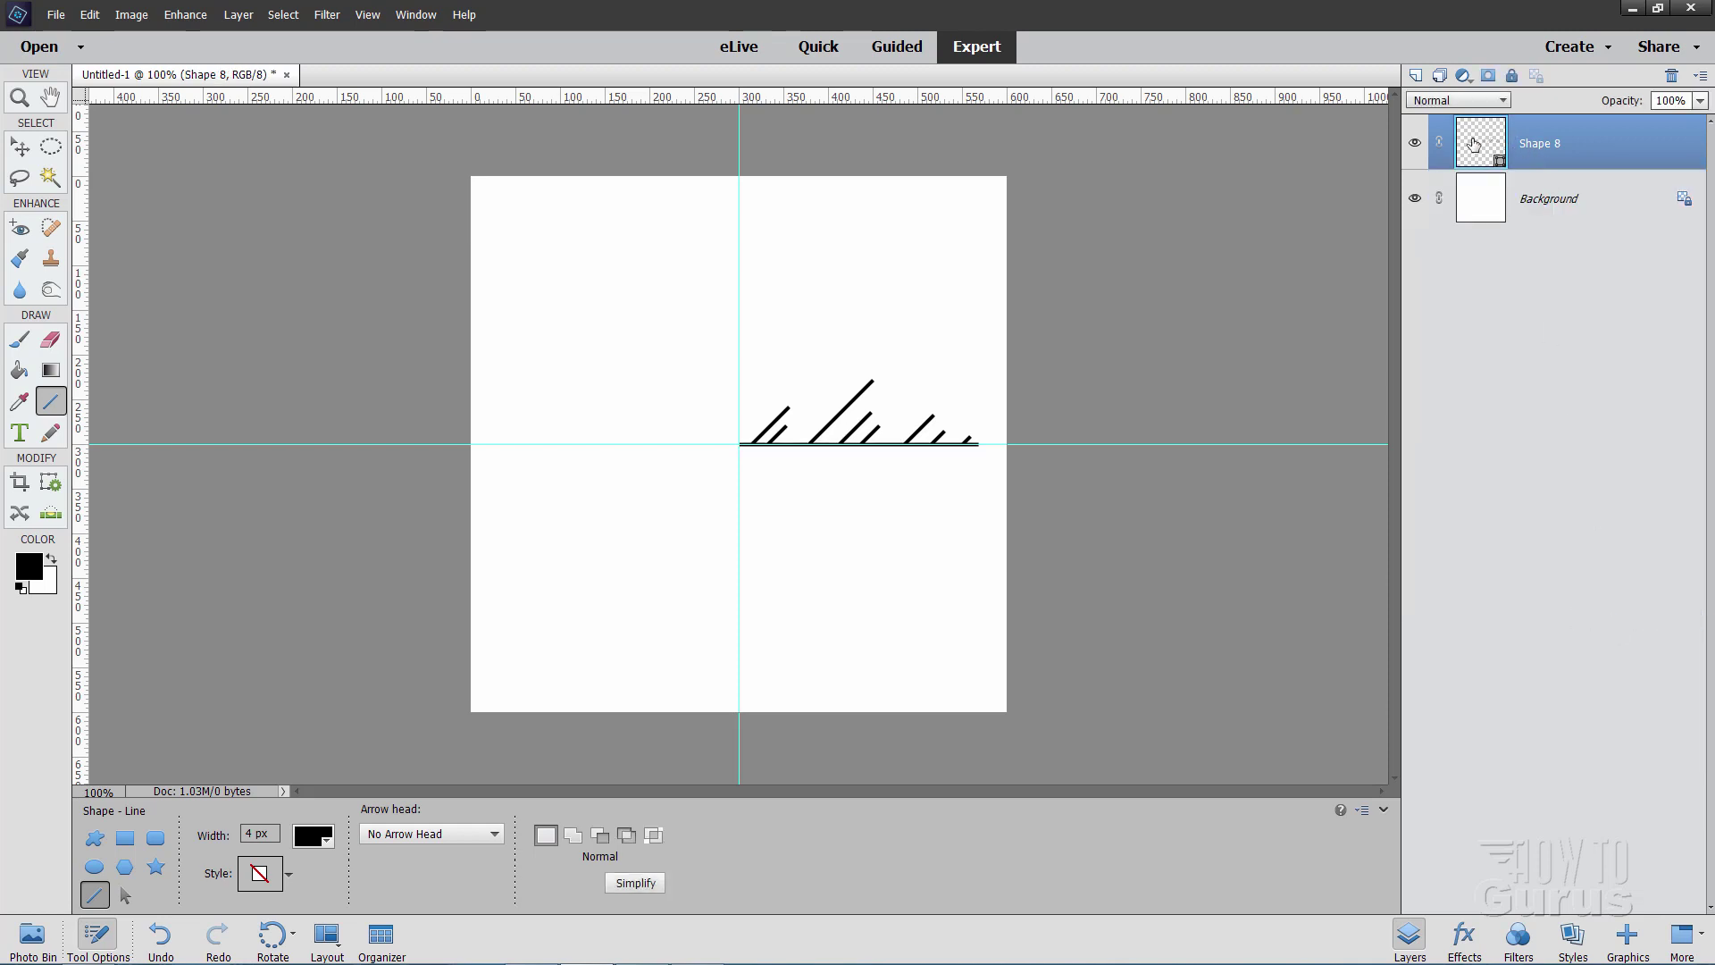
Step: Duplicate the merged branch layer and flip the copy horizontally
{"action": "right_click", "coordinate": [1546, 148]}
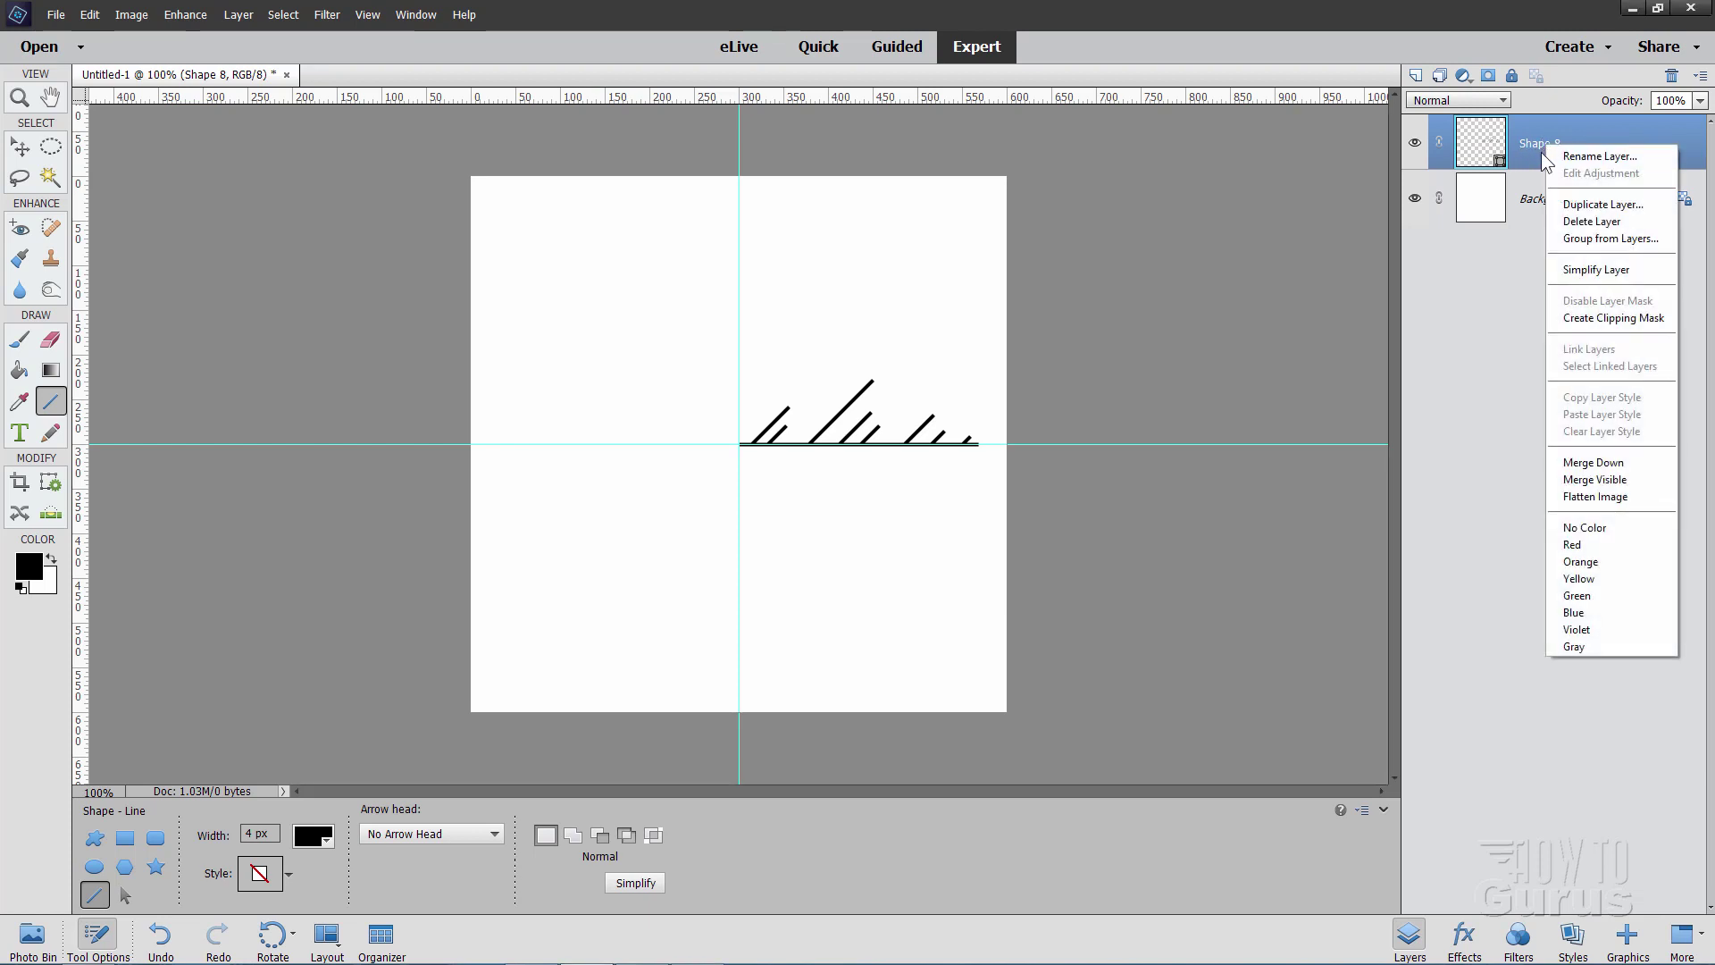
{"action": "left_click", "coordinate": [1578, 206]}
{"action": "left_click", "coordinate": [880, 265]}
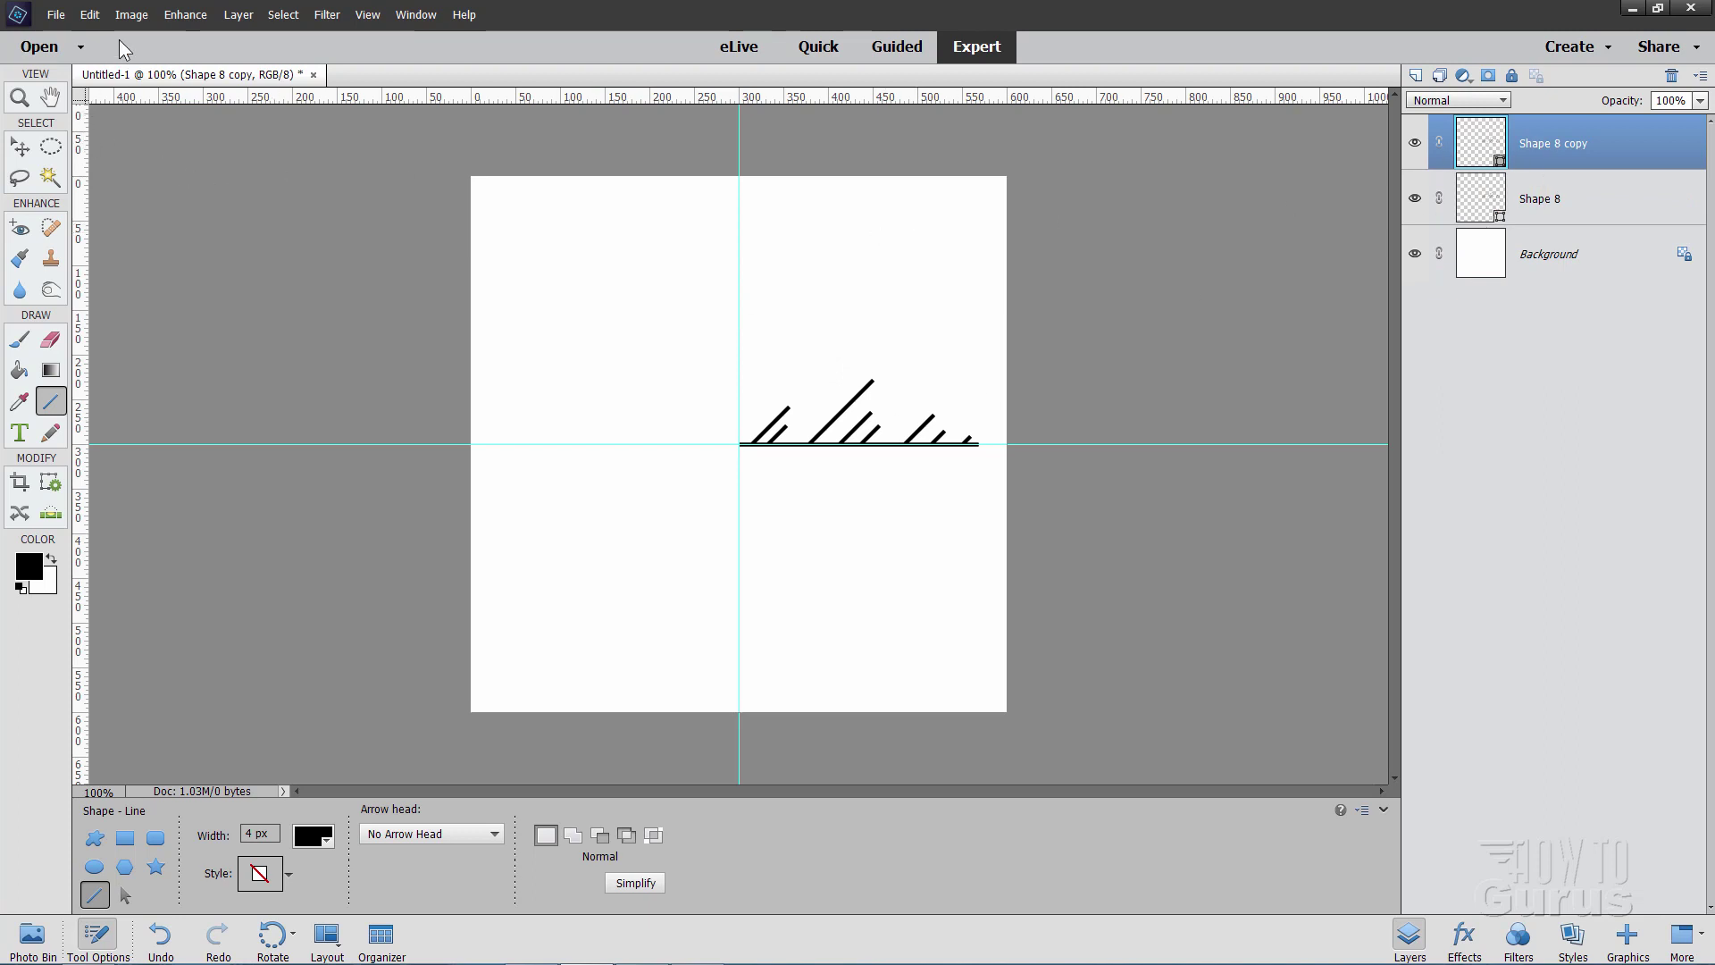
{"action": "left_click", "coordinate": [134, 16]}
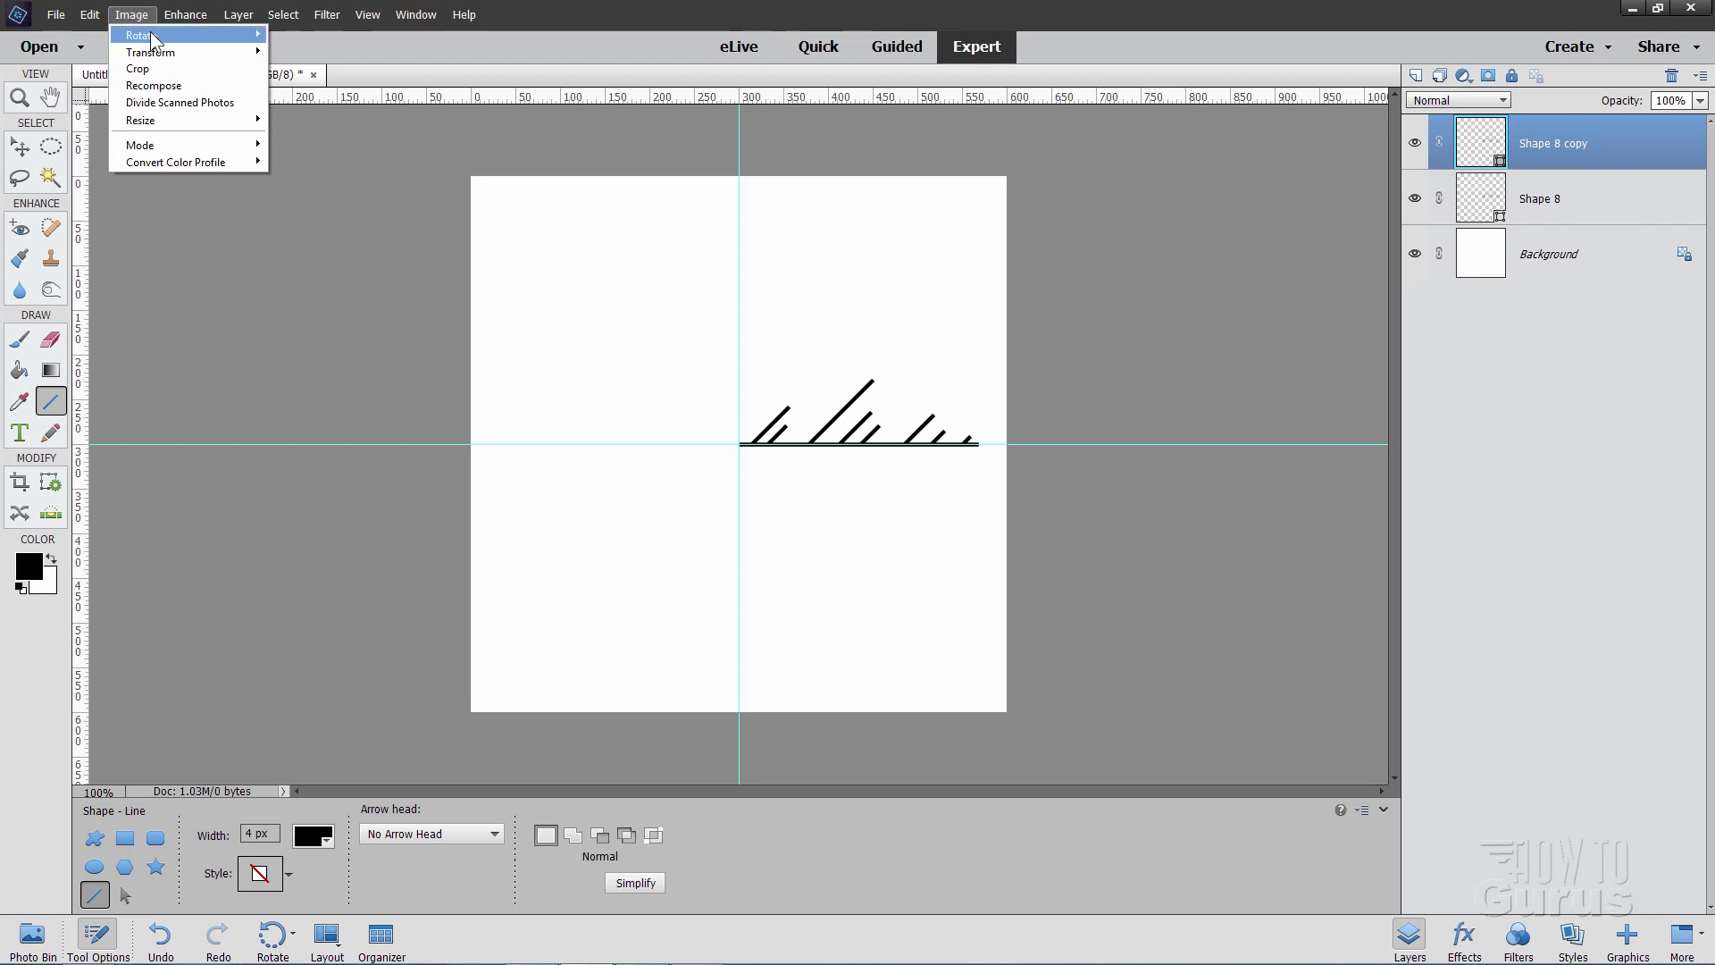
{"action": "mouse_move", "coordinate": [143, 35]}
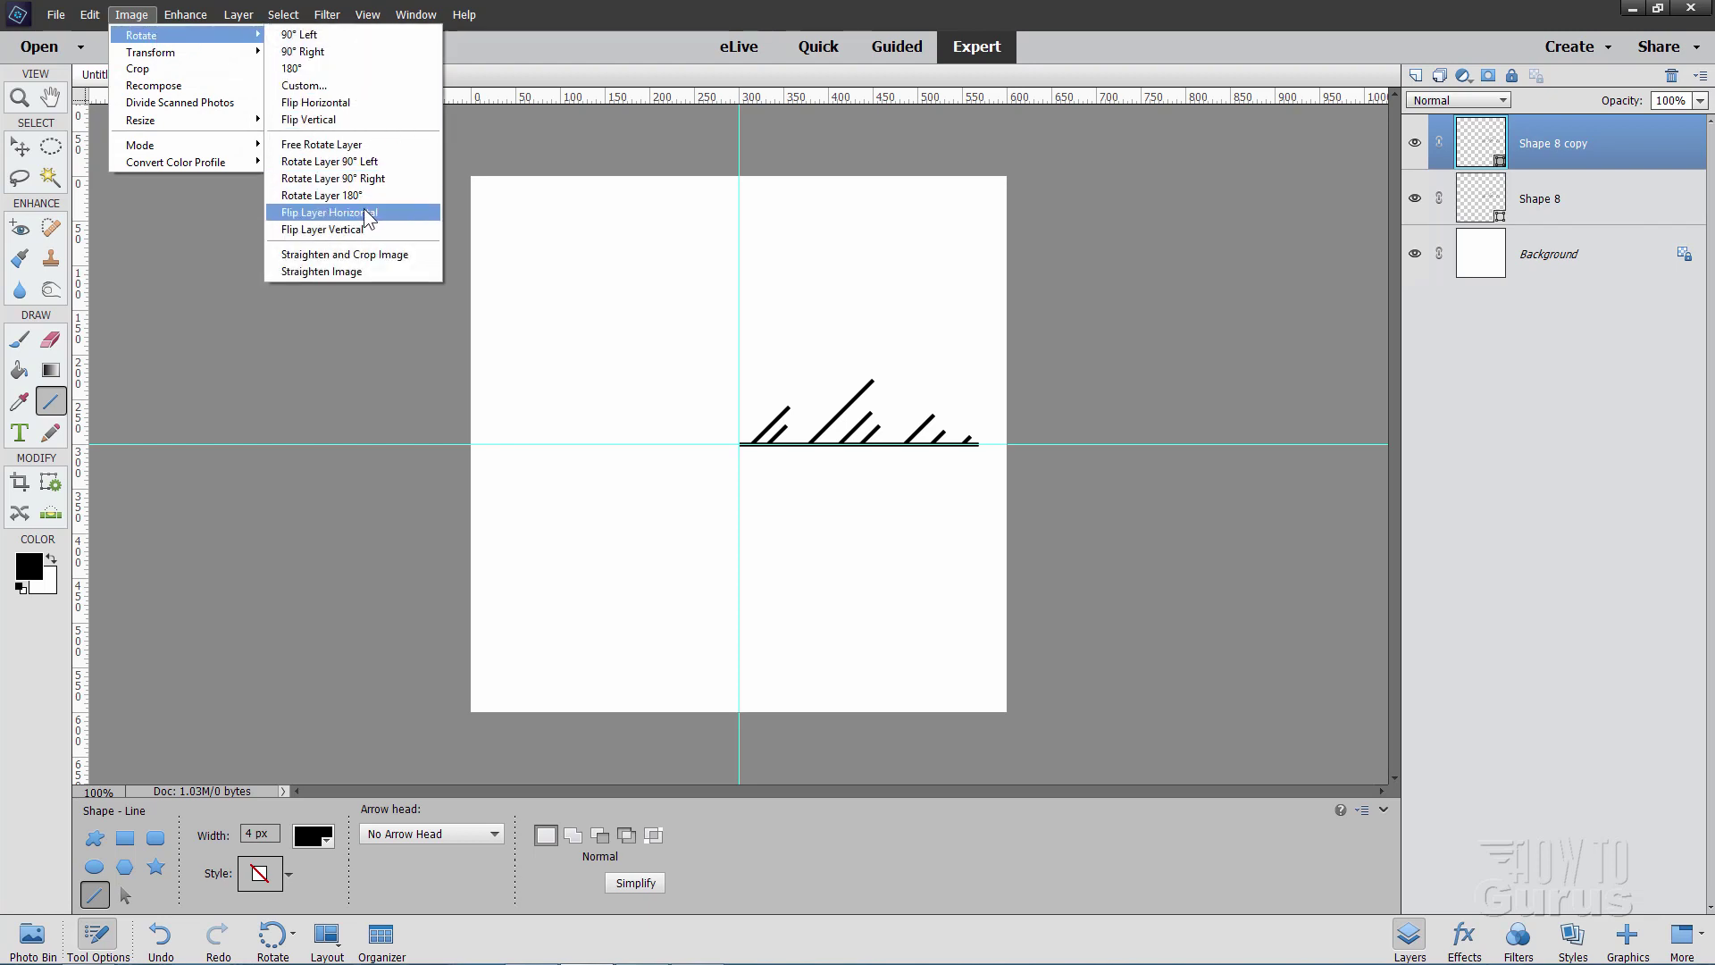
{"action": "left_click", "coordinate": [336, 213]}
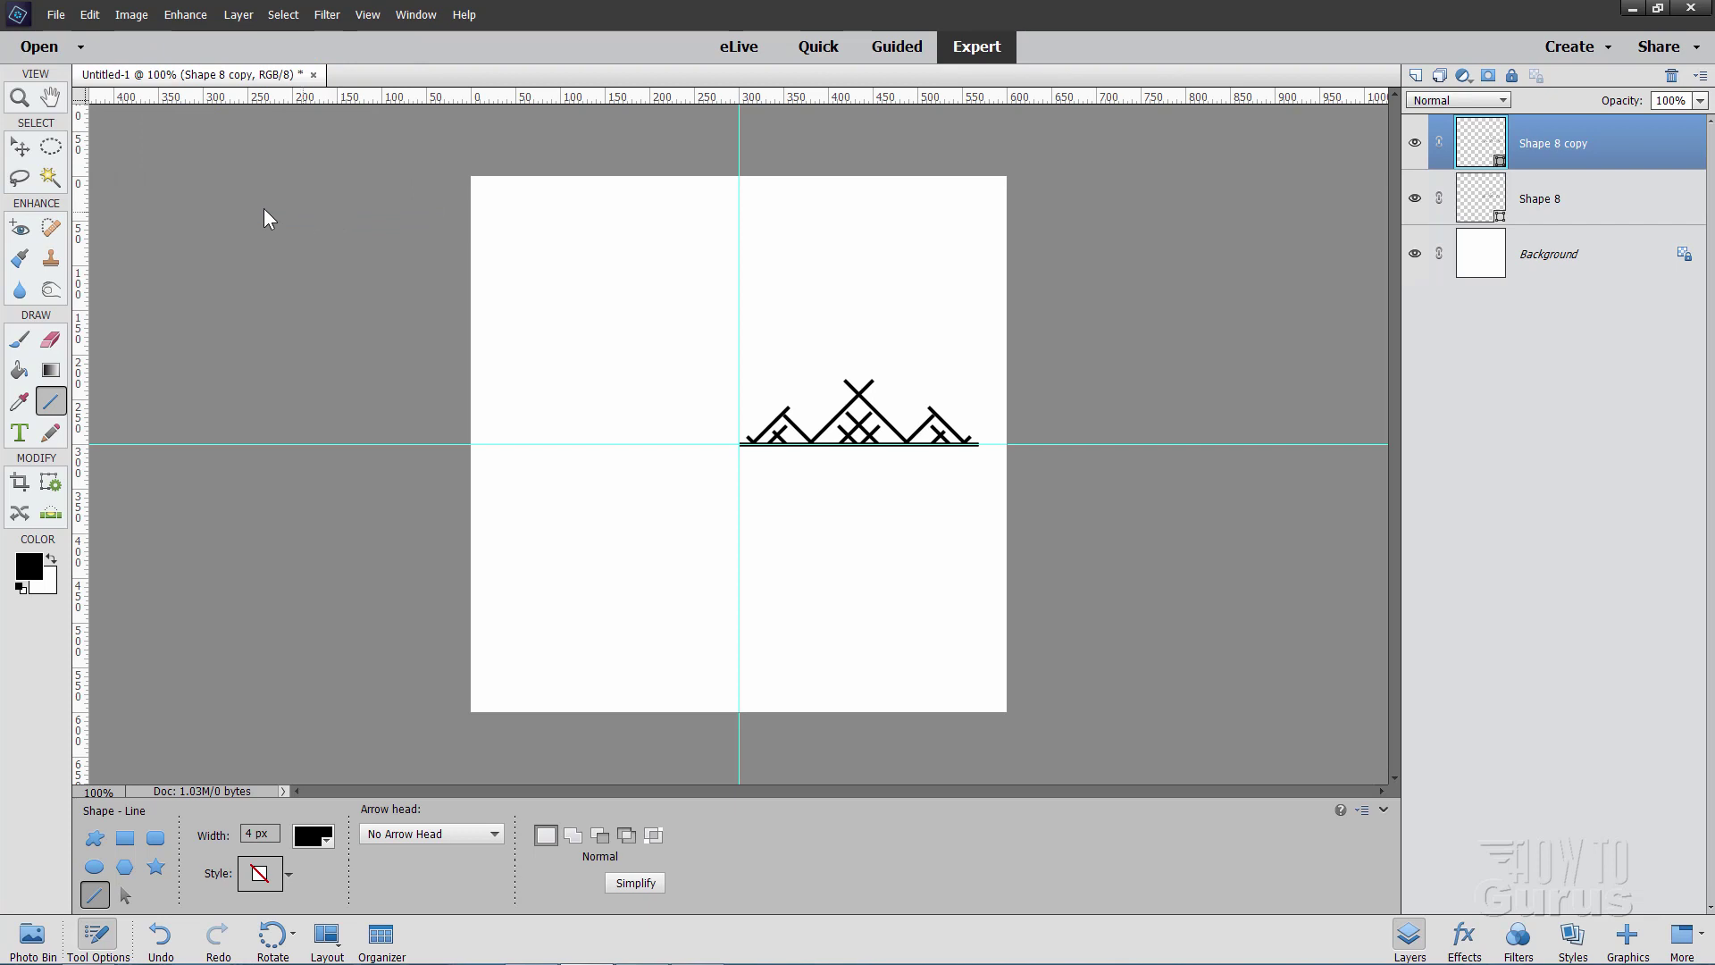
Step: Move the flipped copy leftward until its inner end meets the original branch at the vertical guide
{"action": "left_click", "coordinate": [22, 148]}
{"action": "key", "text": "Left"}
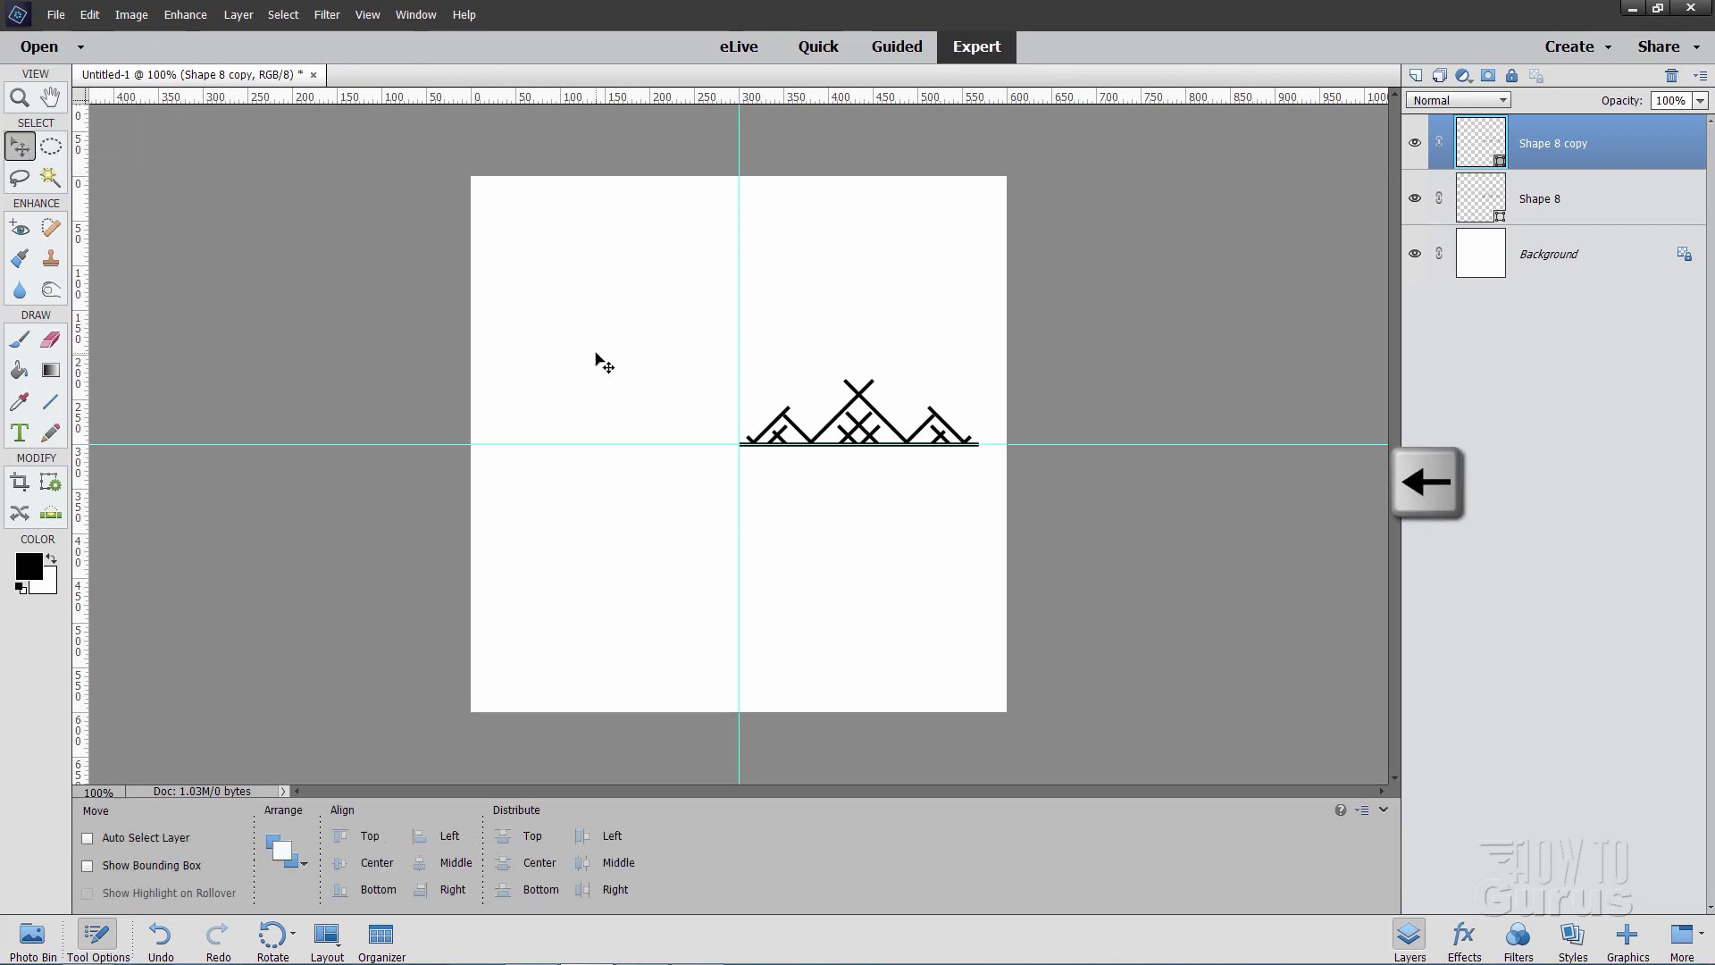
{"action": "key", "text": "Left"}
{"action": "key", "text": "Left"}
{"action": "key", "text": "Left"}
{"action": "key", "text": "Left"}
{"action": "key", "text": "Left"}
{"action": "key", "text": "Left"}
{"action": "key", "text": "Left"}
{"action": "key", "text": "Left"}
{"action": "key", "text": "Left"}
{"action": "key", "text": "Left"}
{"action": "key", "text": "Left"}
{"action": "key", "text": "Left"}
{"action": "key", "text": "Left"}
{"action": "key", "text": "Left"}
{"action": "key", "text": "Left"}
{"action": "key", "text": "Left"}
{"action": "key", "text": "Left"}
{"action": "key", "text": "Left"}
{"action": "key", "text": "Left"}
{"action": "key", "text": "Left"}
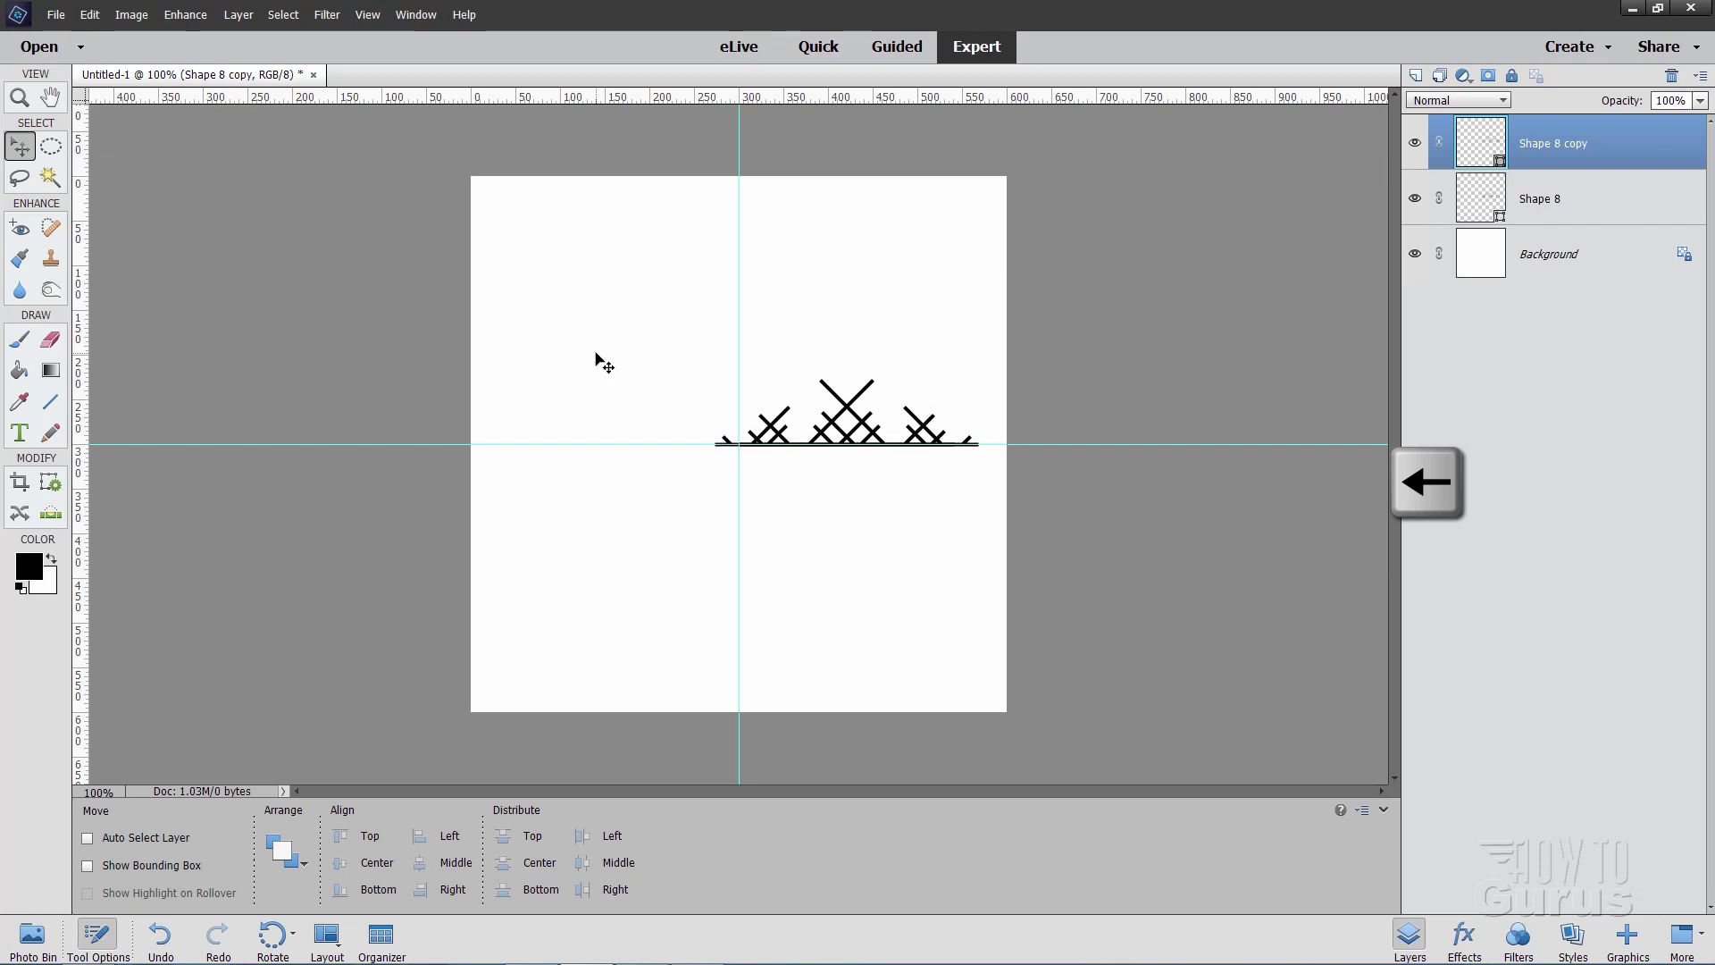
{"action": "key", "text": "Left"}
{"action": "key", "text": "Left"}
{"action": "key", "text": "Left"}
{"action": "key", "text": "Left"}
{"action": "key", "text": "Left"}
{"action": "key", "text": "Left"}
{"action": "key", "text": "Left"}
{"action": "key", "text": "Left"}
{"action": "key", "text": "Left"}
{"action": "key", "text": "Left"}
{"action": "key", "text": "Left"}
{"action": "key", "text": "Left"}
{"action": "key", "text": "Left"}
{"action": "key", "text": "Left"}
{"action": "key", "text": "Left"}
{"action": "key", "text": "Left"}
{"action": "key", "text": "Left"}
{"action": "key", "text": "Left"}
{"action": "key", "text": "Left"}
{"action": "key", "text": "Left"}
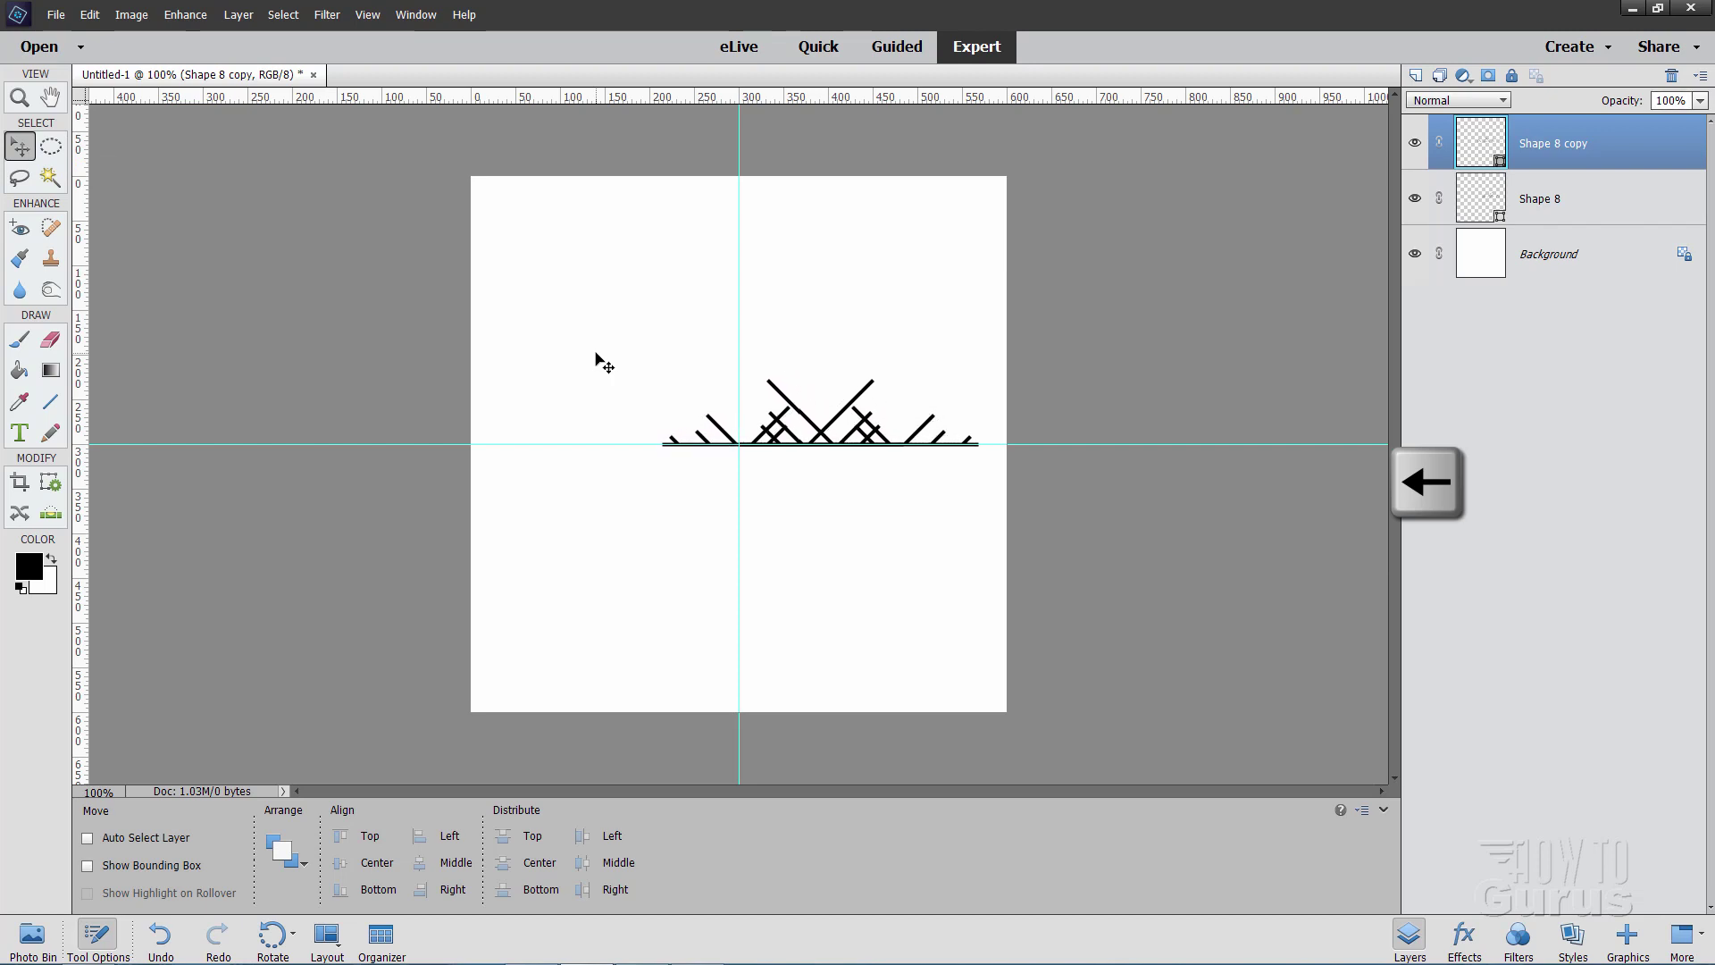
{"action": "key", "text": "Left"}
{"action": "key", "text": "Left"}
{"action": "key", "text": "Left"}
{"action": "key", "text": "Left"}
{"action": "key", "text": "Left"}
{"action": "key", "text": "Left"}
{"action": "key", "text": "Left"}
{"action": "key", "text": "Left"}
{"action": "key", "text": "Left"}
{"action": "key", "text": "Left"}
{"action": "key", "text": "Left"}
{"action": "key", "text": "Left"}
{"action": "key", "text": "Left"}
{"action": "key", "text": "Left"}
{"action": "key", "text": "Left"}
{"action": "key", "text": "Left"}
{"action": "key", "text": "Left"}
{"action": "key", "text": "Left"}
{"action": "key", "text": "Left"}
{"action": "key", "text": "Left"}
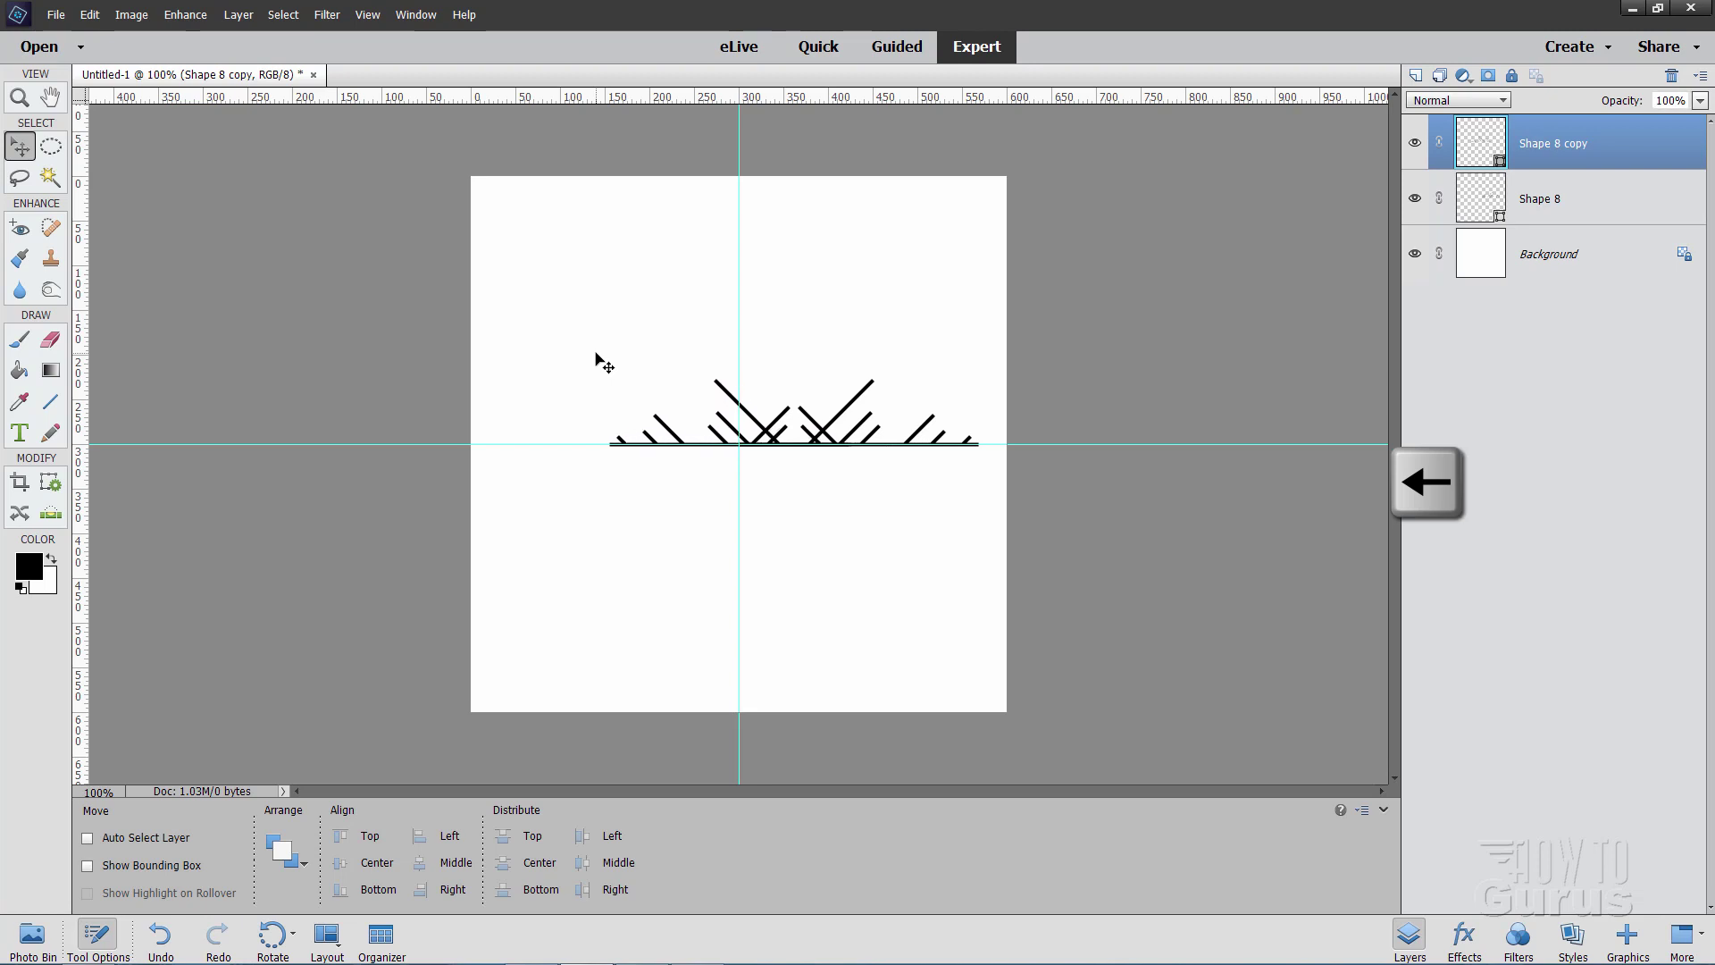
{"action": "key", "text": "Left"}
{"action": "key", "text": "Left"}
{"action": "key", "text": "Left"}
{"action": "key", "text": "Left"}
{"action": "key", "text": "Left"}
{"action": "key", "text": "Left"}
{"action": "key", "text": "Left"}
{"action": "key", "text": "Left"}
{"action": "key", "text": "Left"}
{"action": "key", "text": "Left"}
{"action": "key", "text": "Left"}
{"action": "key", "text": "Left"}
{"action": "key", "text": "Left"}
{"action": "key", "text": "Left"}
{"action": "key", "text": "Left"}
{"action": "key", "text": "Left"}
{"action": "key", "text": "Left"}
{"action": "key", "text": "Left"}
{"action": "key", "text": "Left"}
{"action": "key", "text": "Left"}
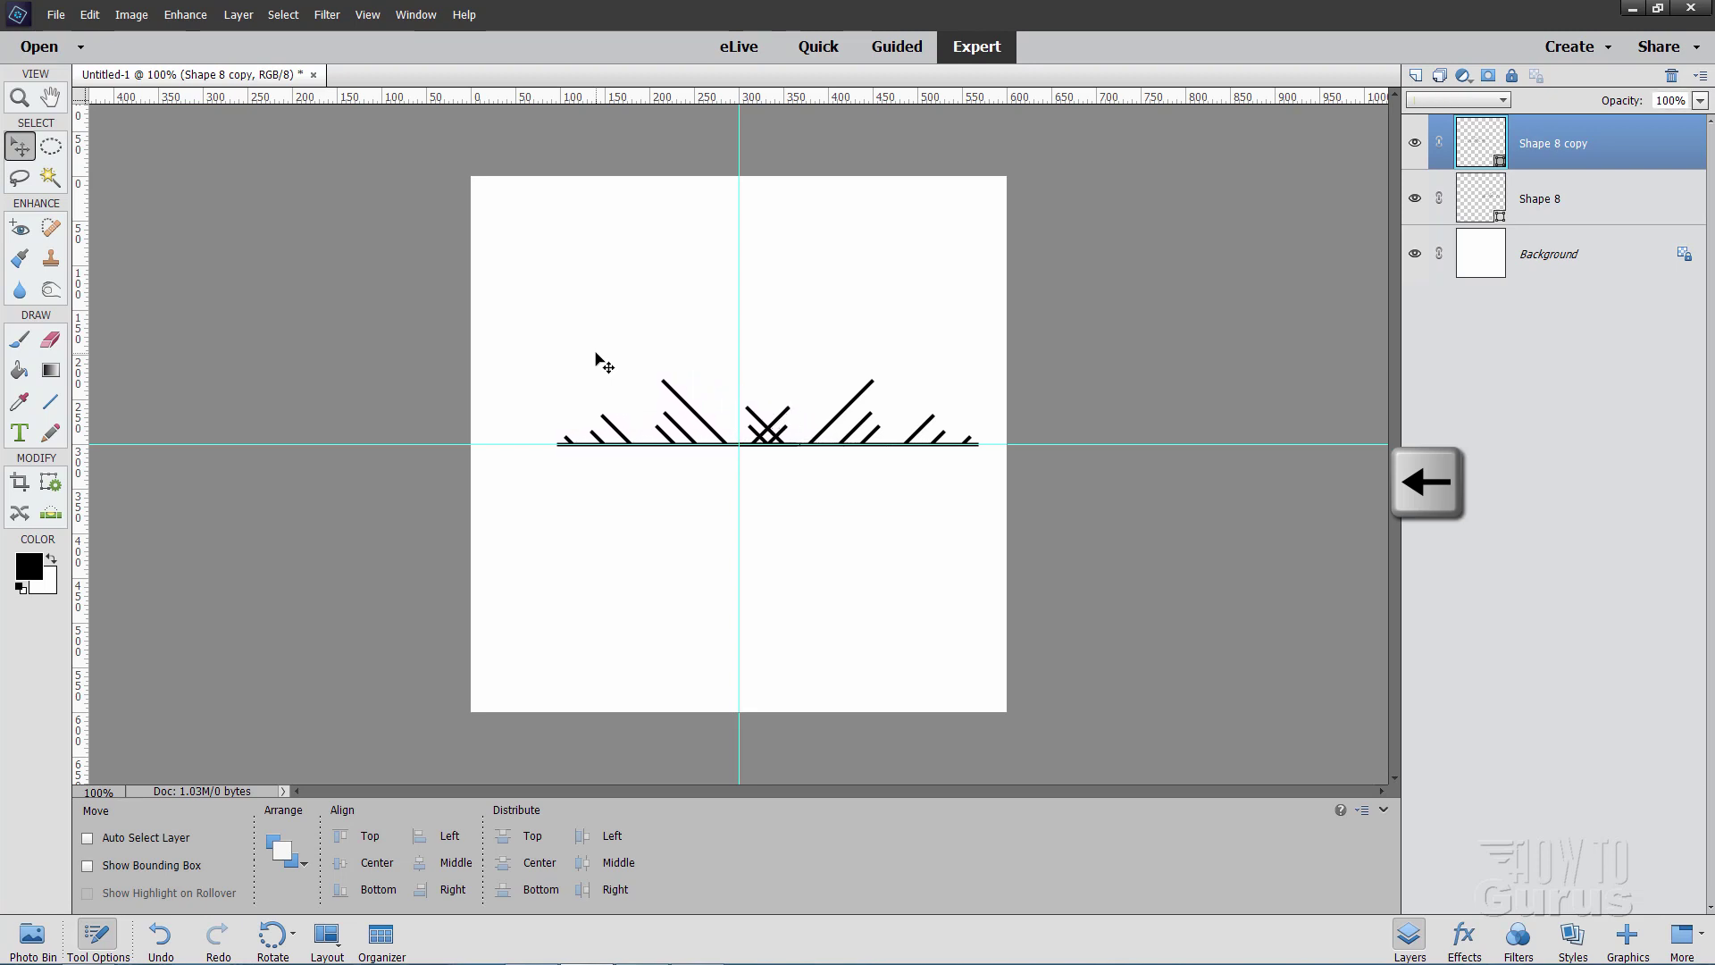
{"action": "key", "text": "Left"}
{"action": "key", "text": "Left"}
{"action": "key", "text": "Left"}
{"action": "key", "text": "Left"}
{"action": "key", "text": "Left"}
{"action": "key", "text": "Left"}
{"action": "key", "text": "Left"}
{"action": "key", "text": "Left"}
{"action": "key", "text": "Left"}
{"action": "key", "text": "Left"}
{"action": "key", "text": "Left"}
{"action": "key", "text": "Left"}
{"action": "key", "text": "Left"}
{"action": "key", "text": "Left"}
{"action": "key", "text": "Left"}
{"action": "key", "text": "Left"}
{"action": "key", "text": "Left"}
{"action": "key", "text": "Left"}
{"action": "key", "text": "Left"}
{"action": "key", "text": "Left"}
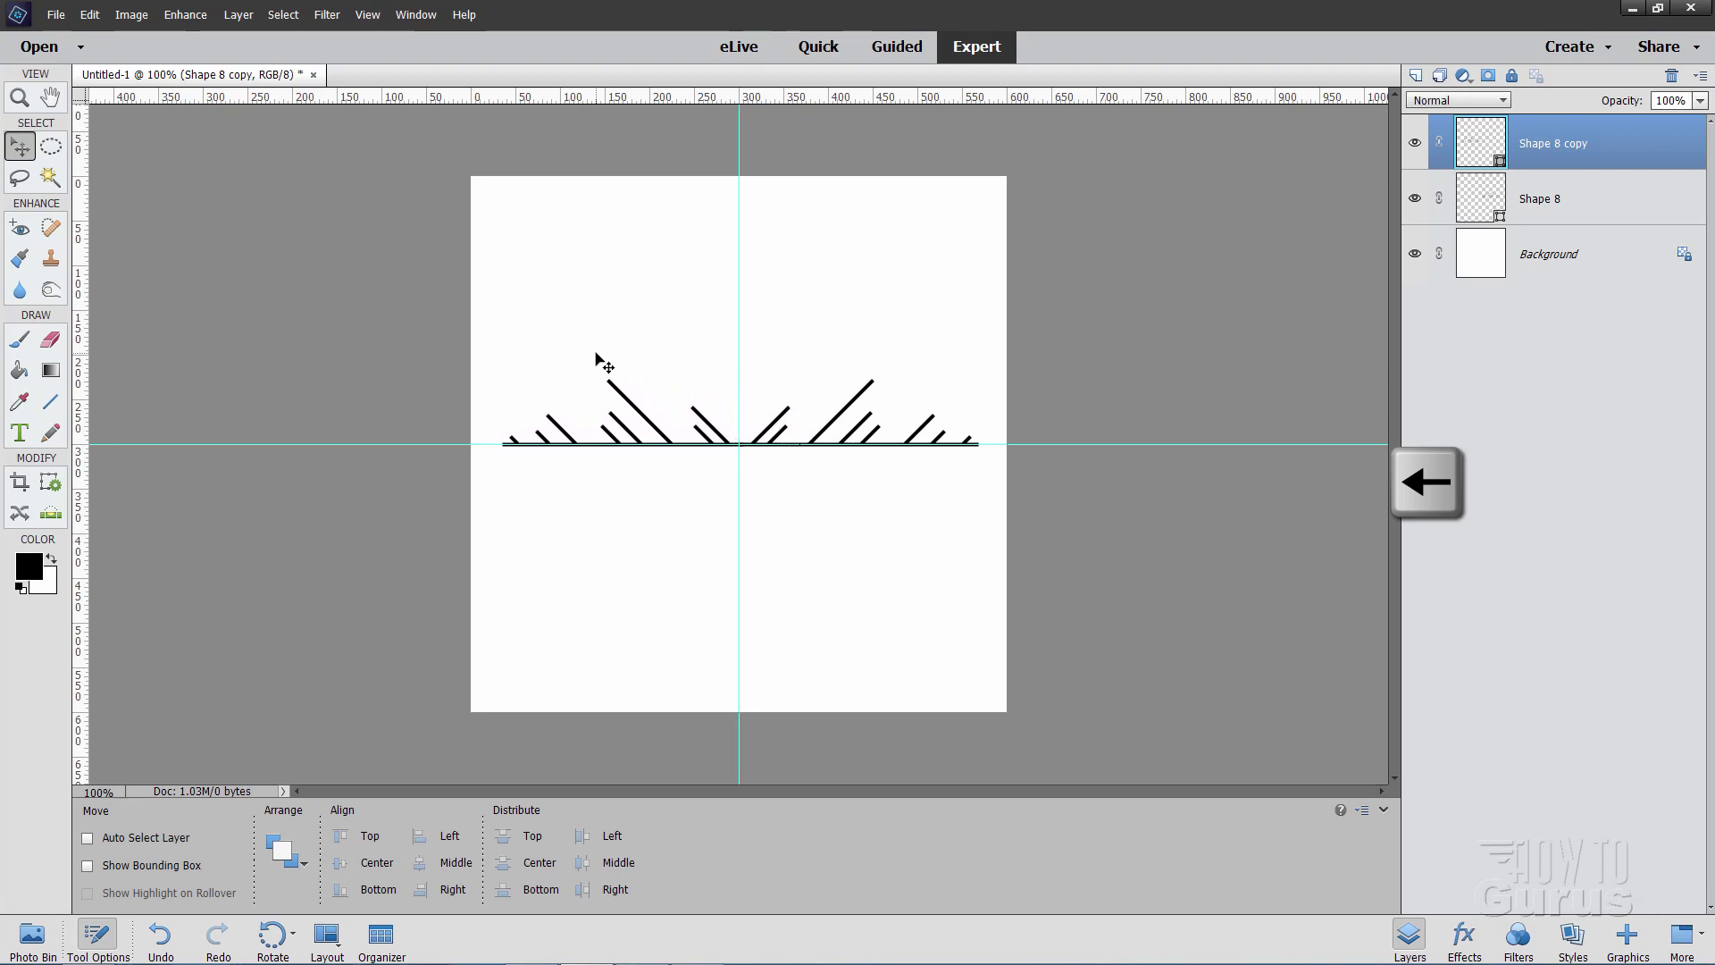
{"action": "key", "text": "Right"}
{"action": "key", "text": "Right"}
{"action": "key", "text": "Right"}
{"action": "key", "text": "Right"}
{"action": "key", "text": "Right"}
{"action": "key", "text": "Right"}
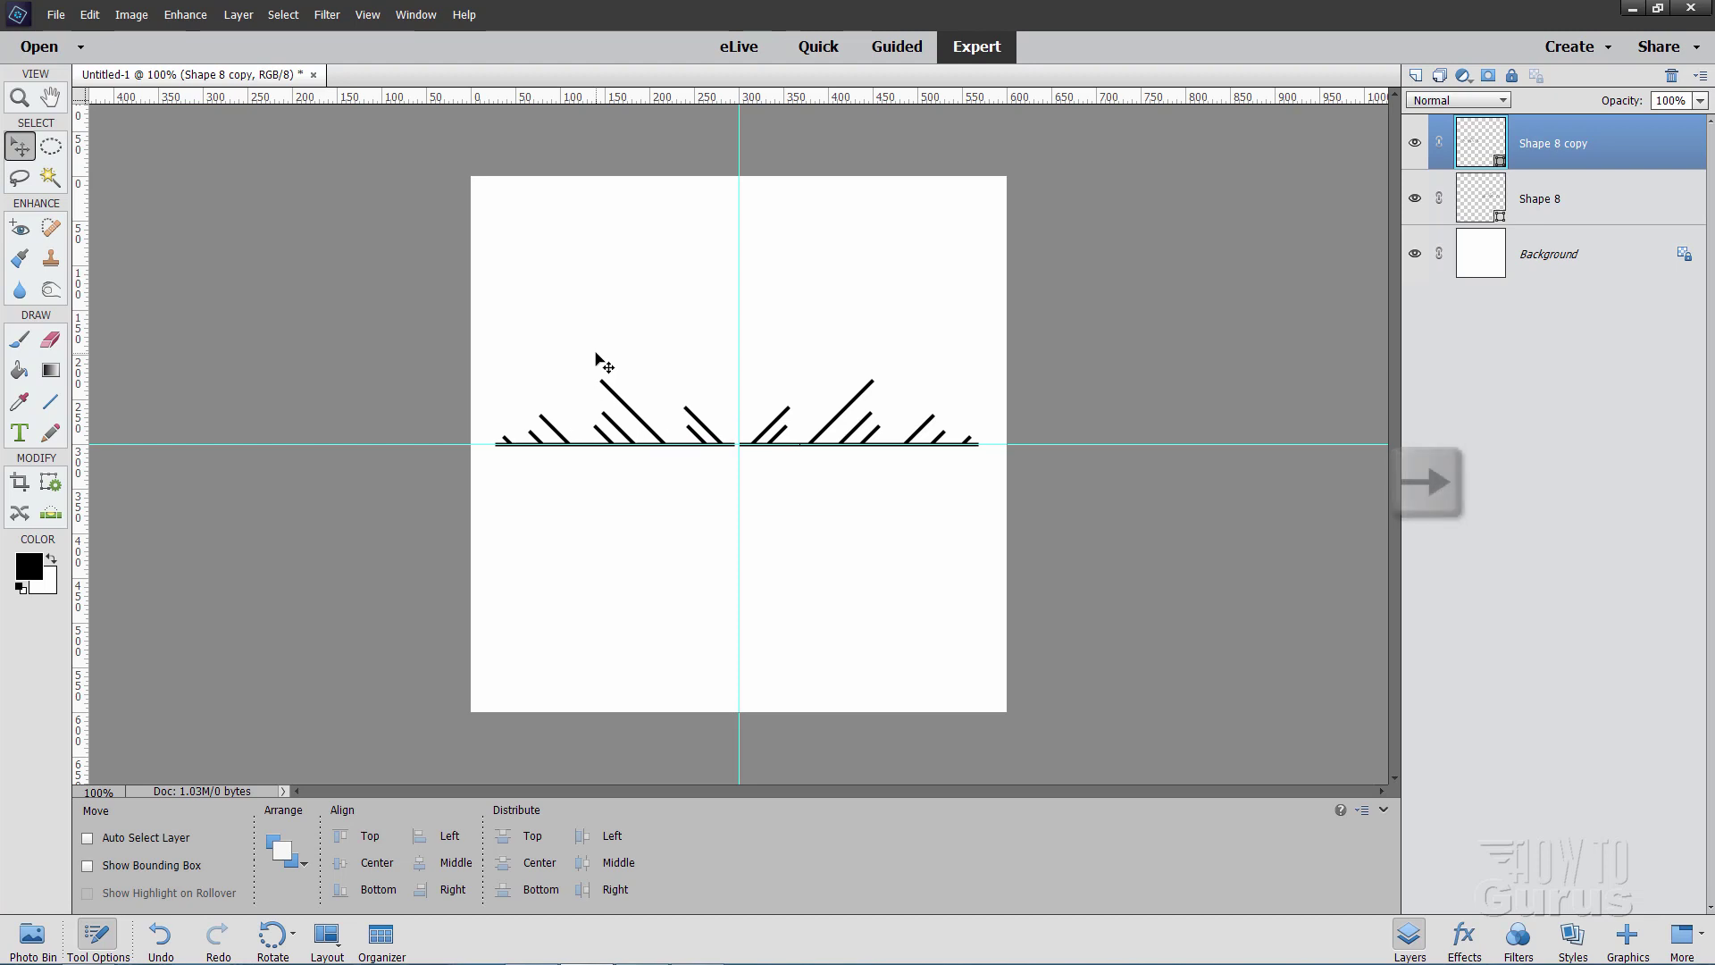
{"action": "key", "text": "Right"}
{"action": "key", "text": "Right"}
{"action": "key", "text": "Right"}
{"action": "key", "text": "Right"}
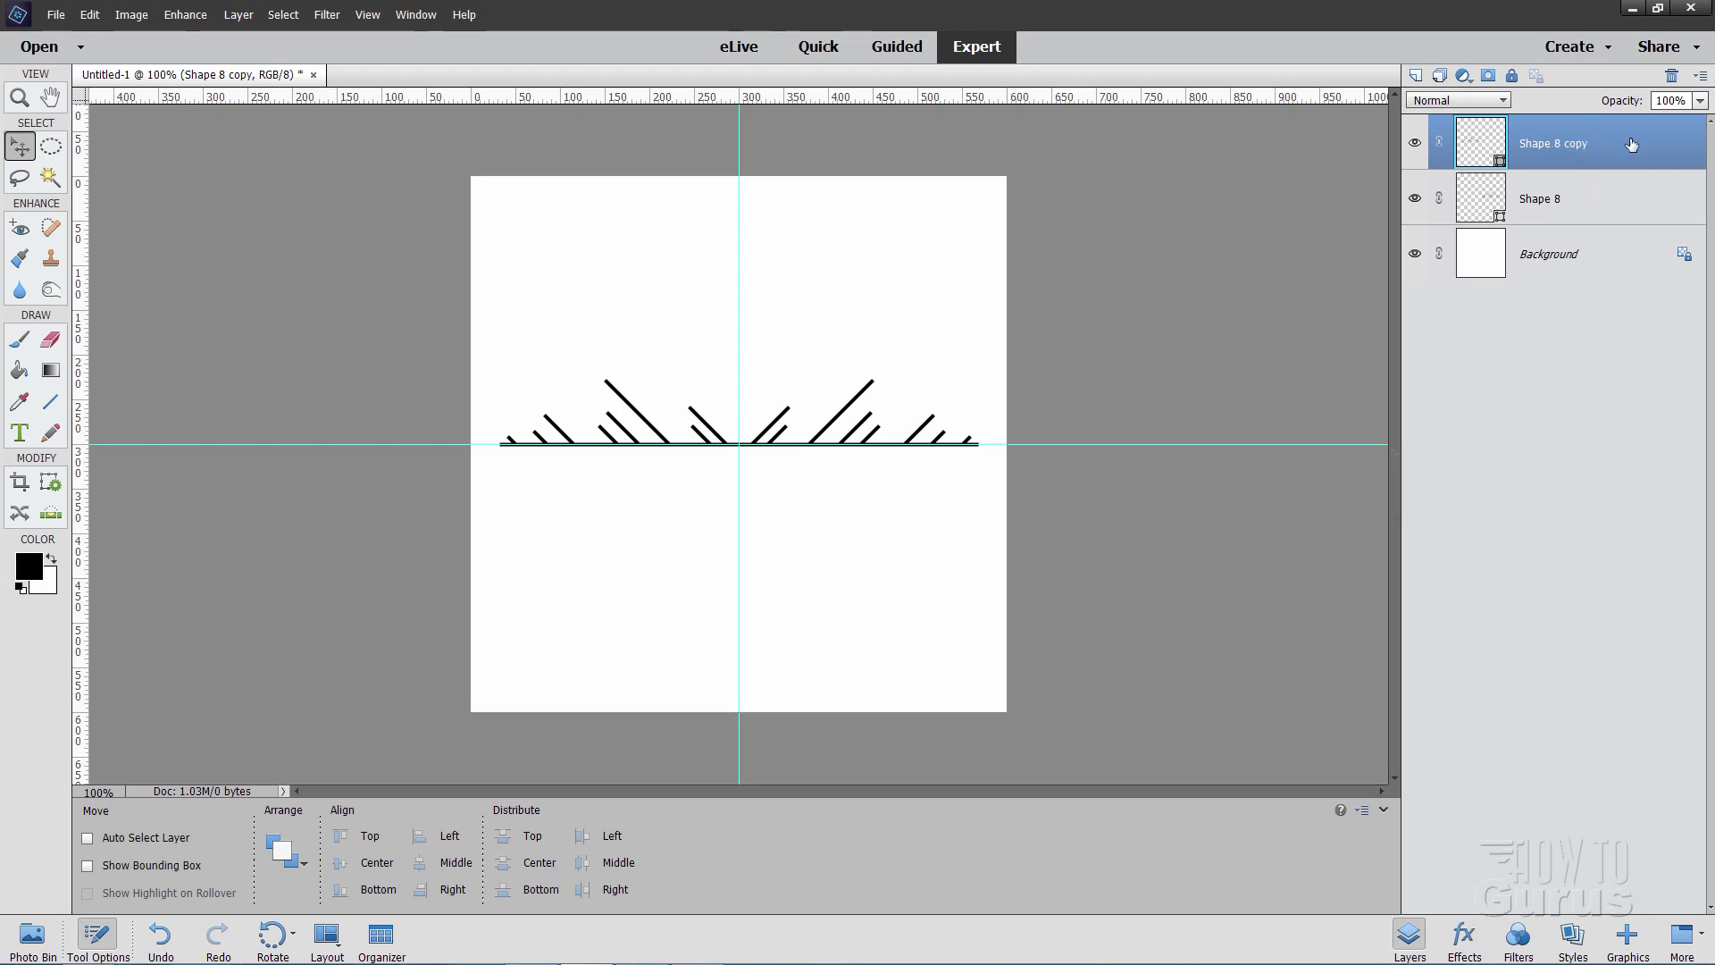
Step: Merge the original branch layer and its mirrored copy into one shape layer
{"action": "key", "text": "shift"}
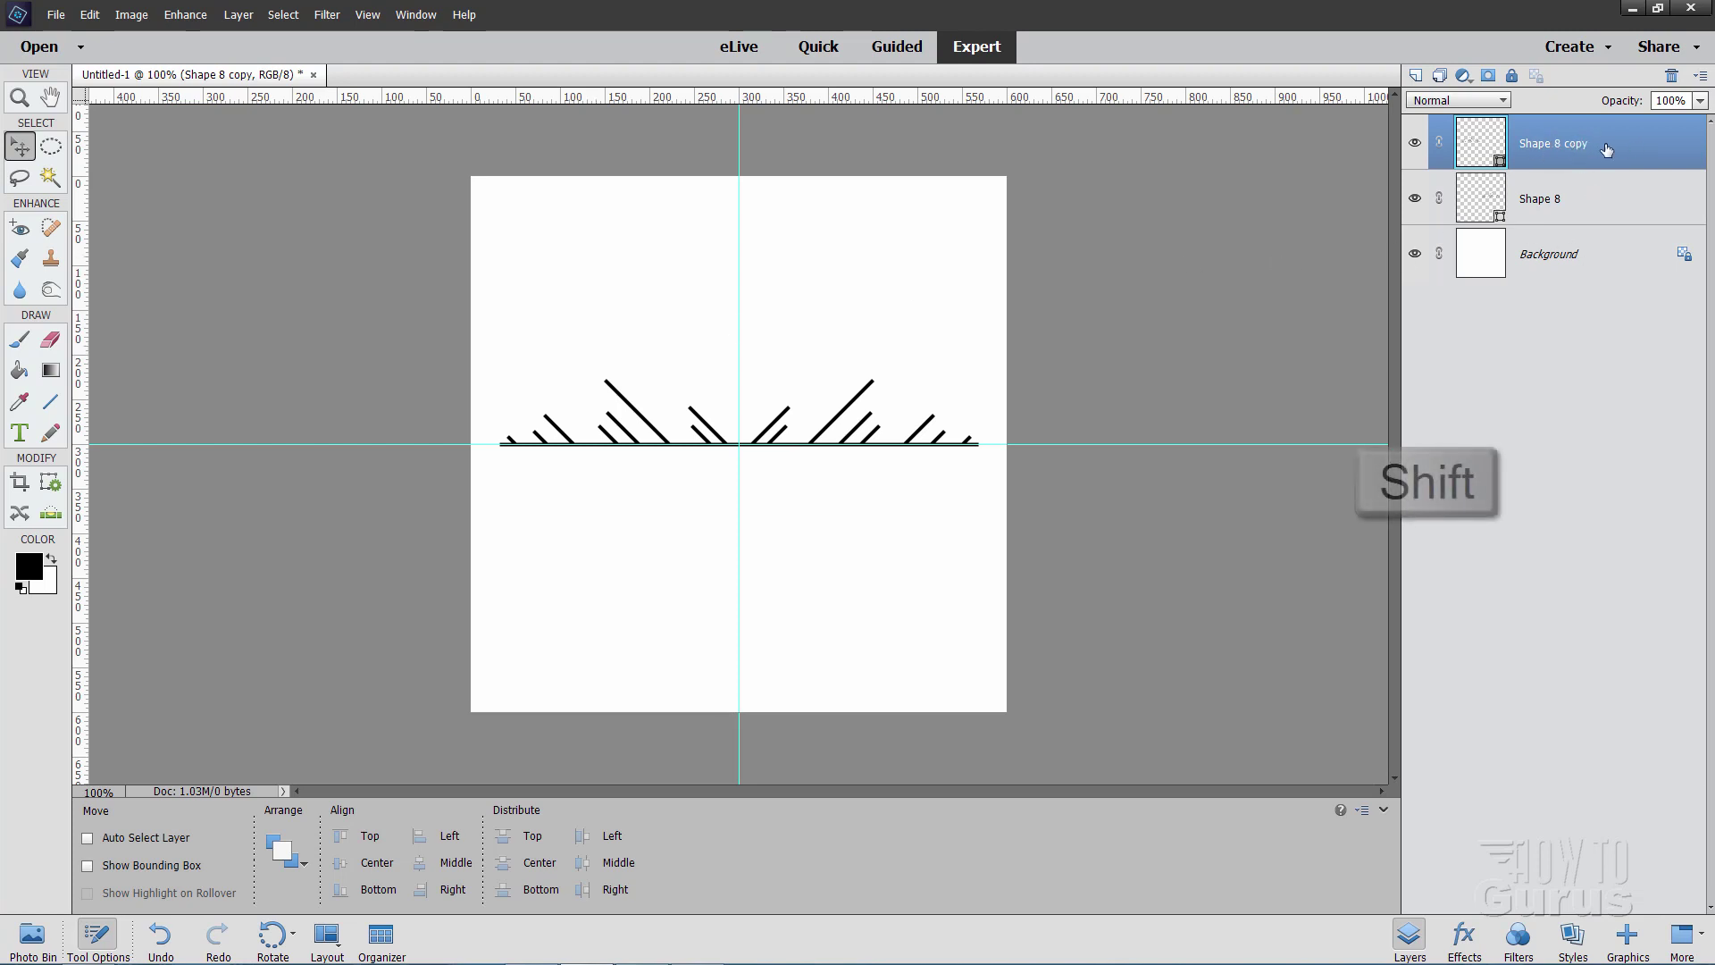
{"action": "left_click", "coordinate": [1581, 200], "text": "shift"}
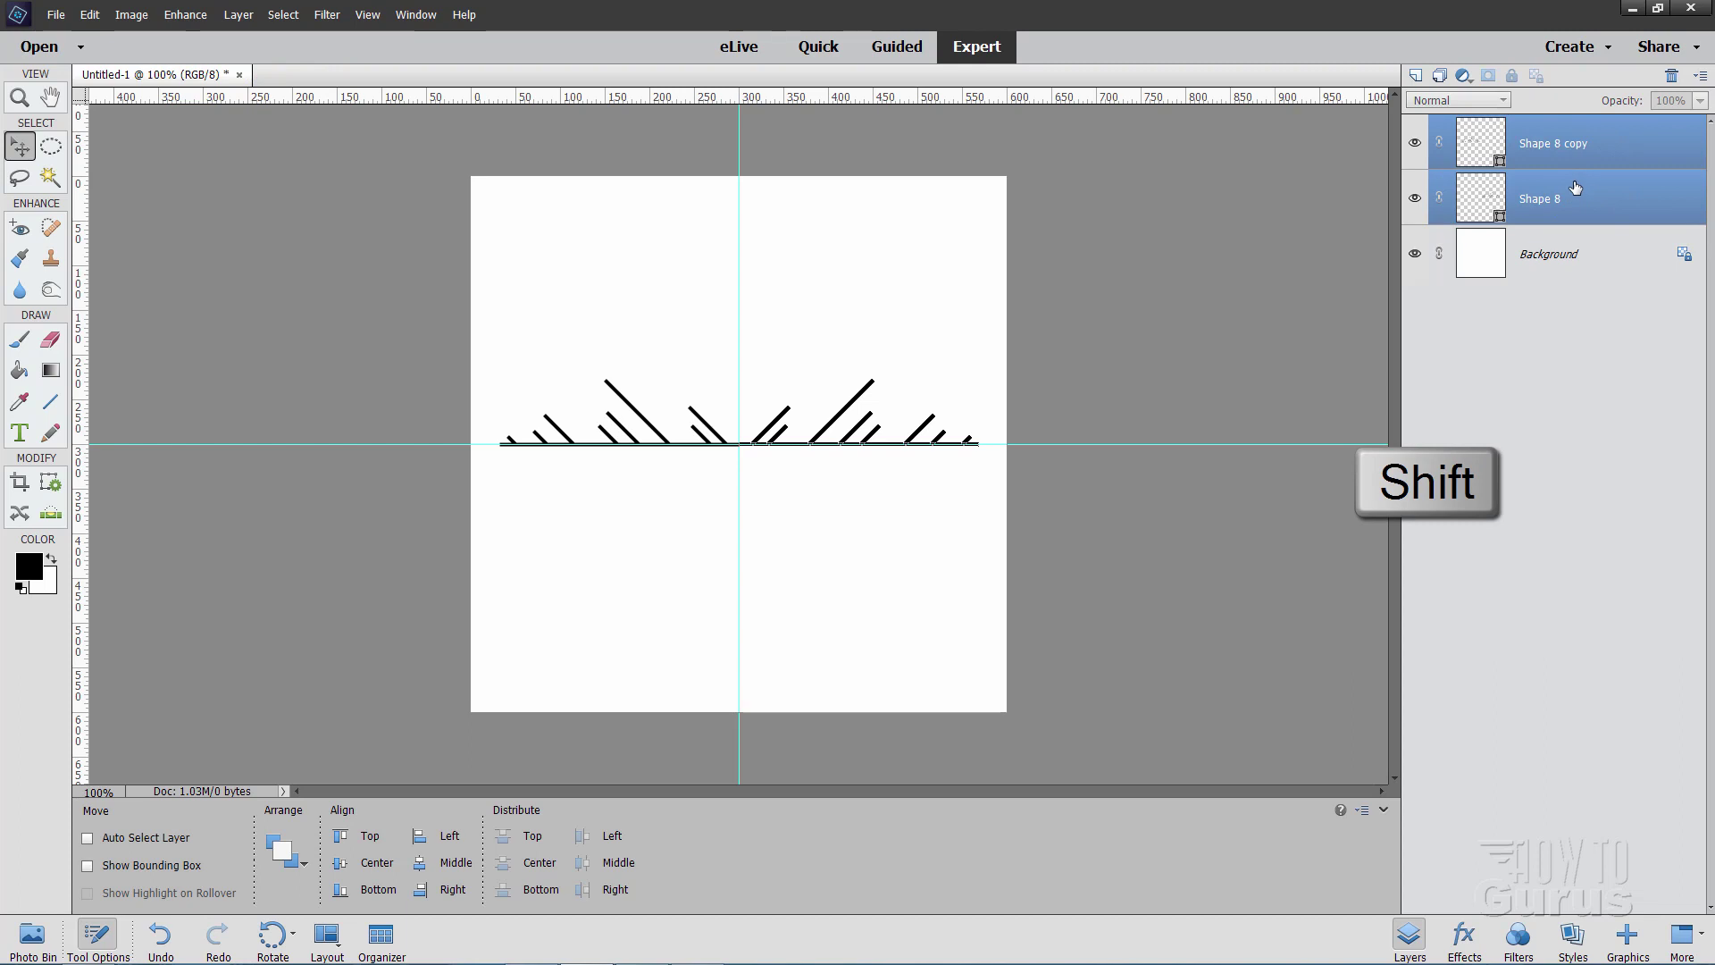
{"action": "right_click", "coordinate": [1576, 186]}
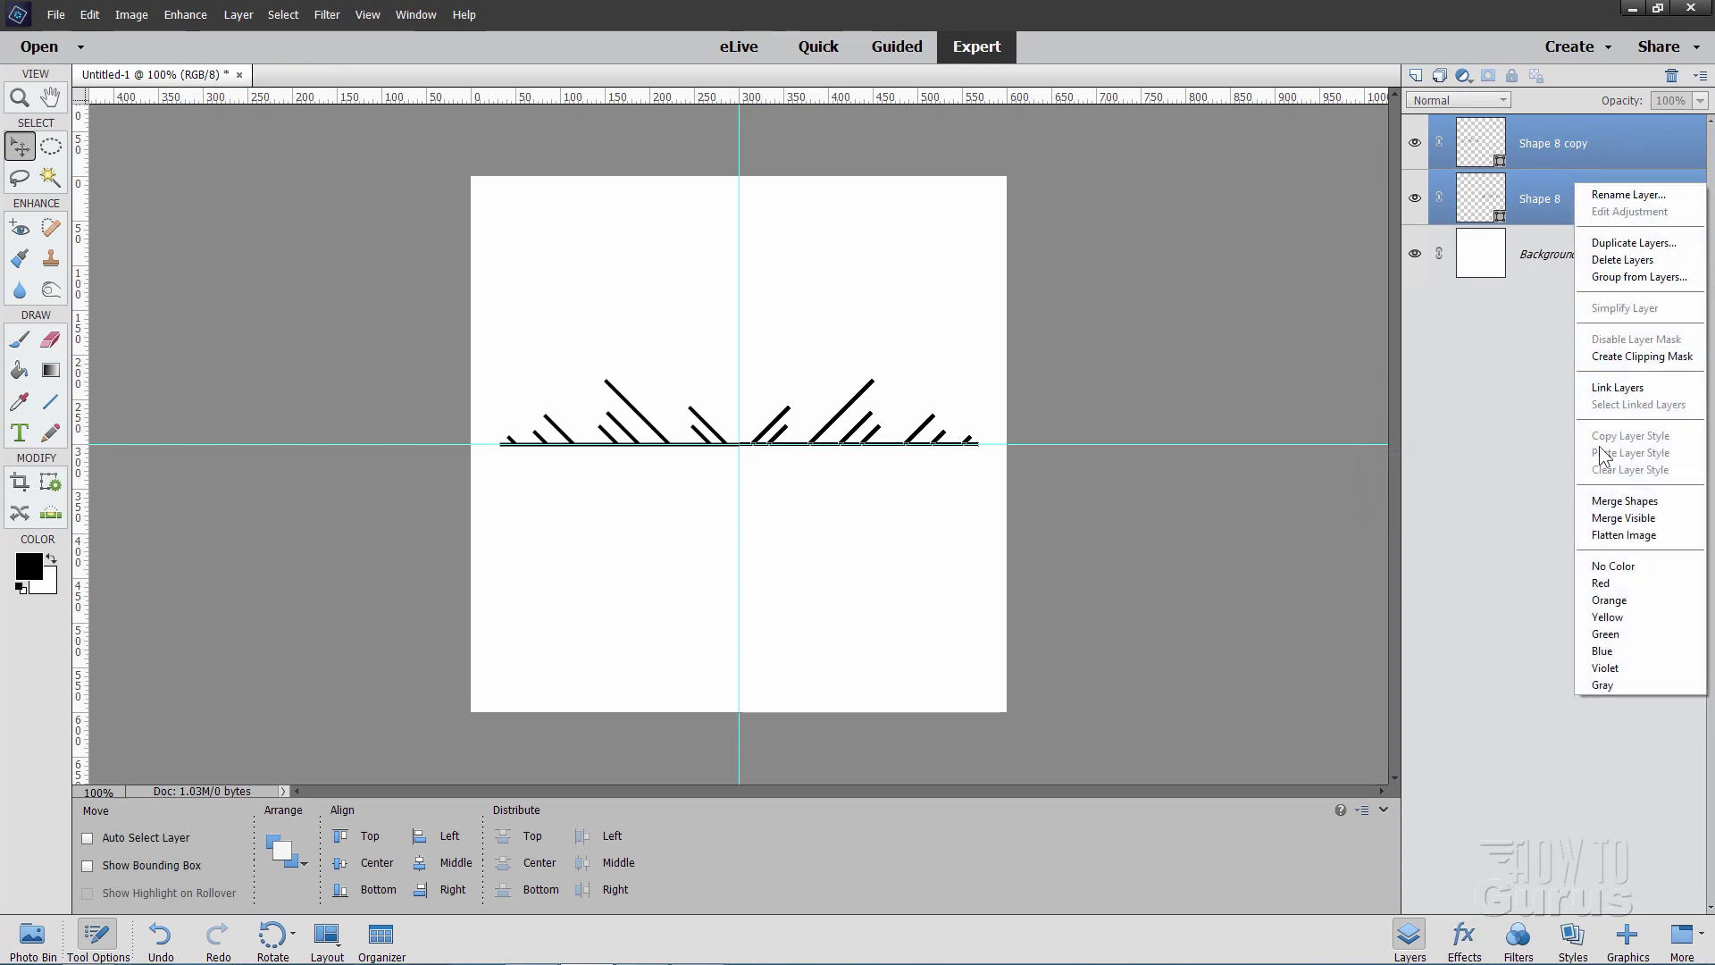
{"action": "left_click", "coordinate": [1606, 502]}
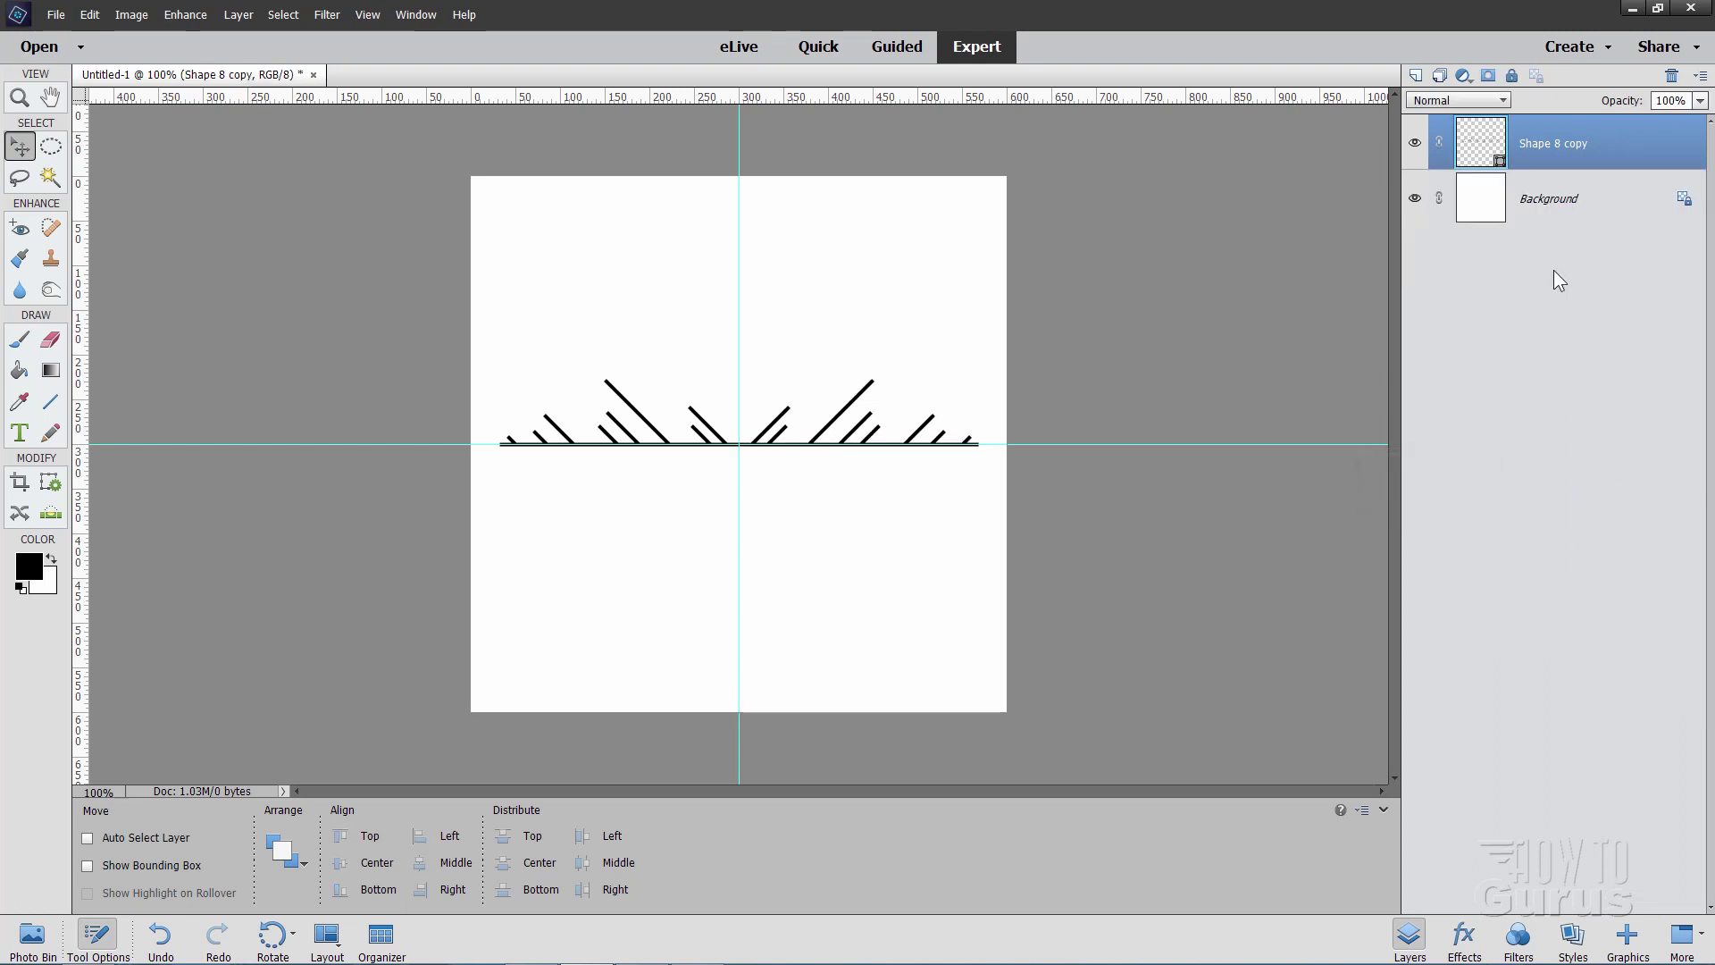
Step: Duplicate the merged full-width branch layer and flip the copy vertically
{"action": "right_click", "coordinate": [1541, 150]}
{"action": "left_click", "coordinate": [1563, 198]}
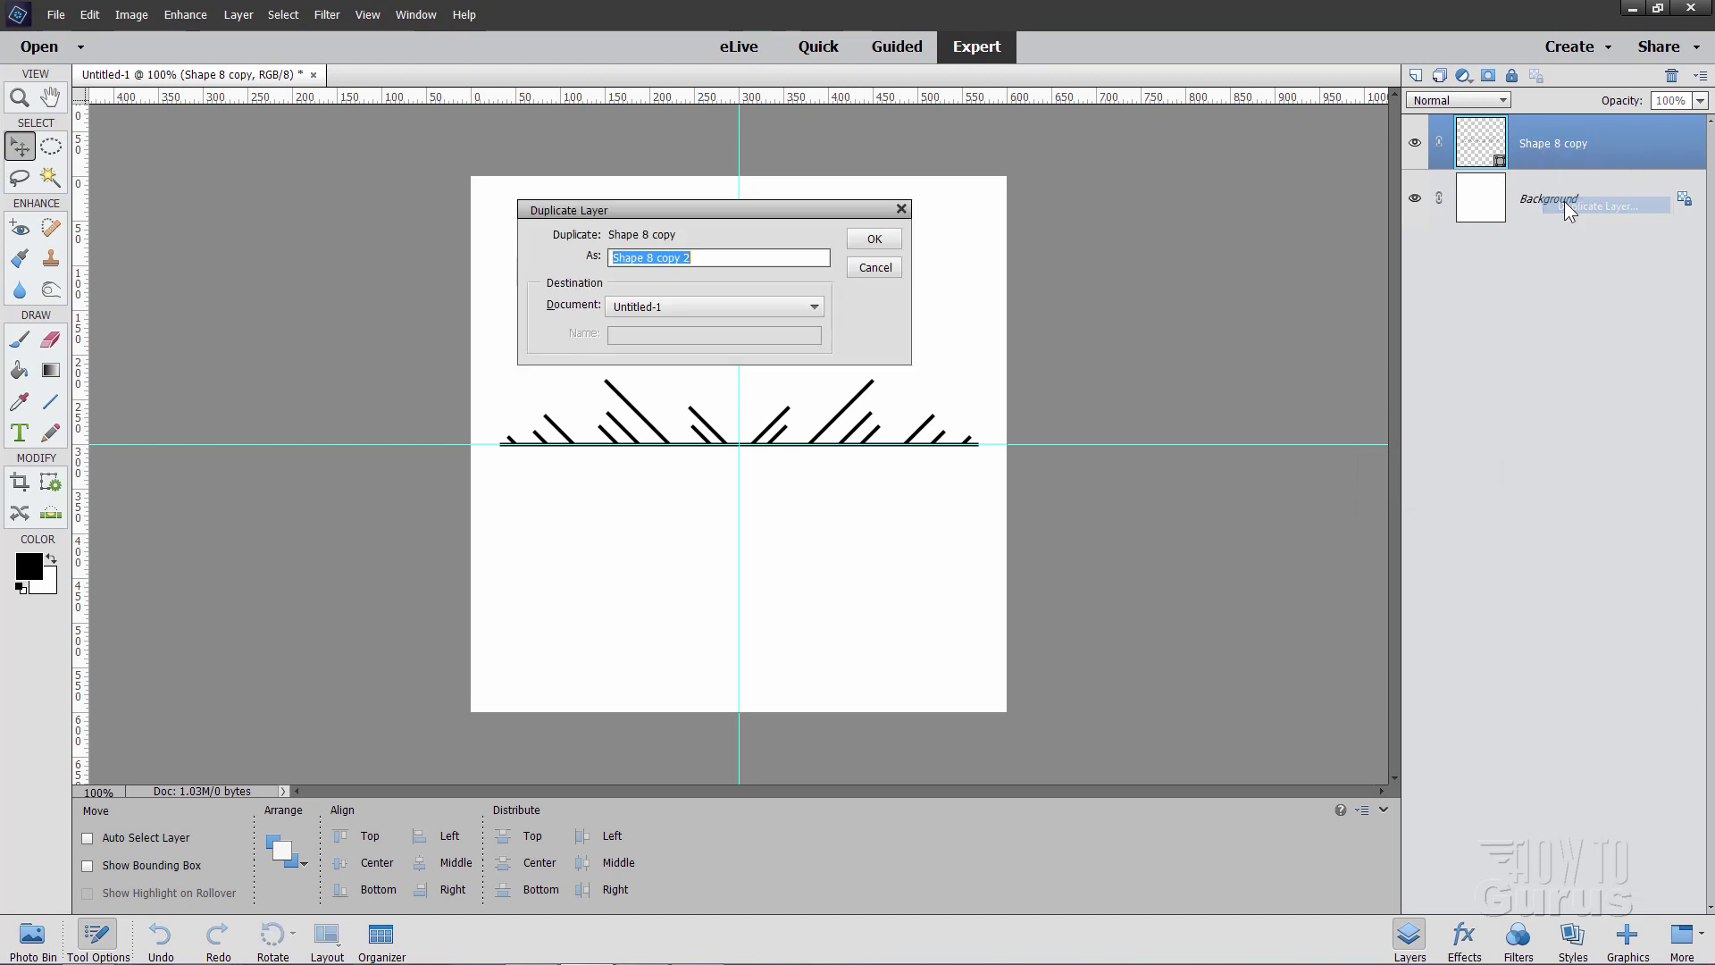
{"action": "left_click", "coordinate": [875, 238]}
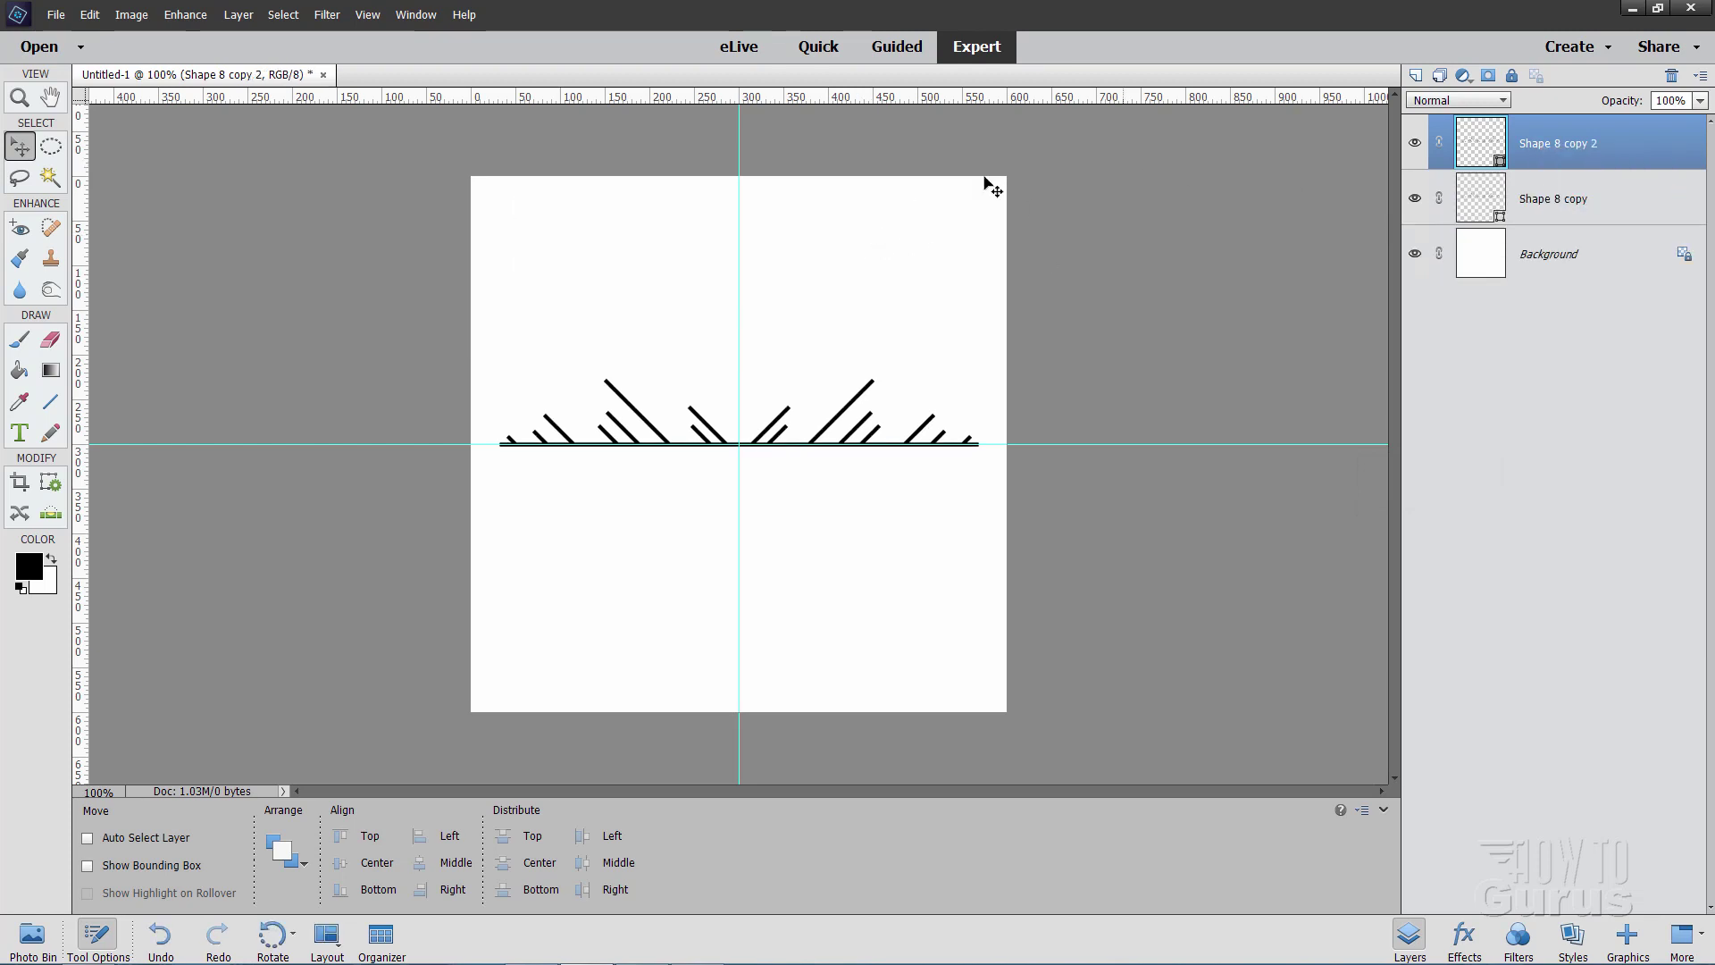
{"action": "left_click", "coordinate": [131, 14]}
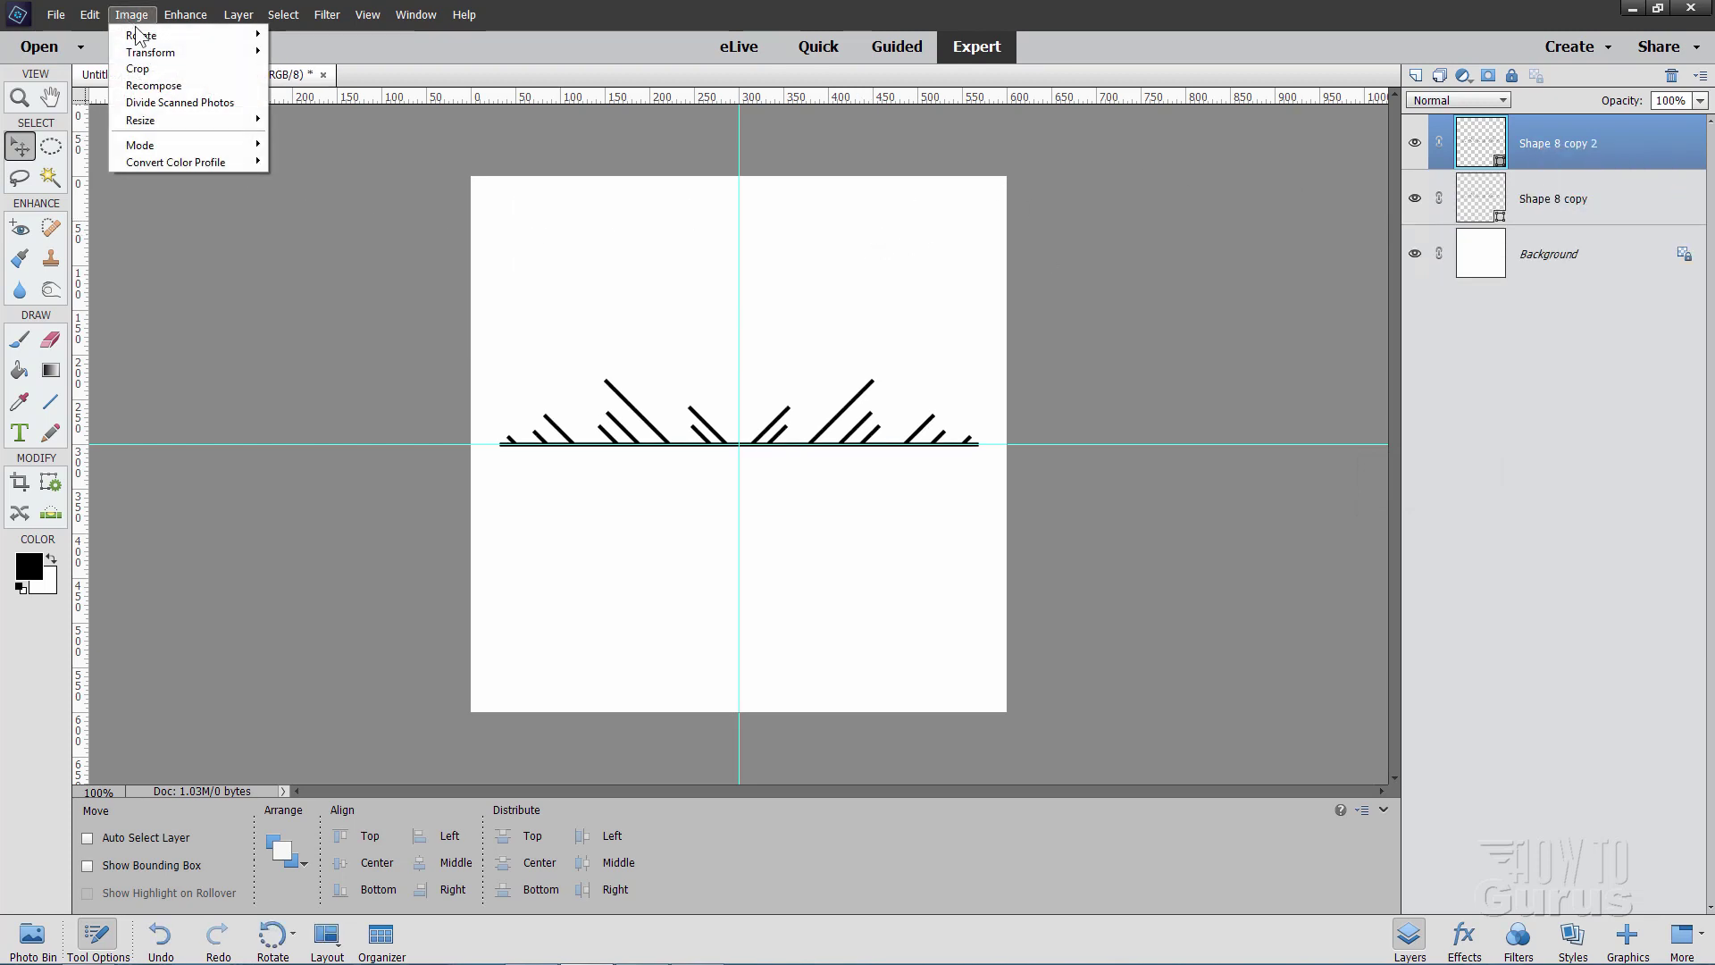
{"action": "mouse_move", "coordinate": [143, 37]}
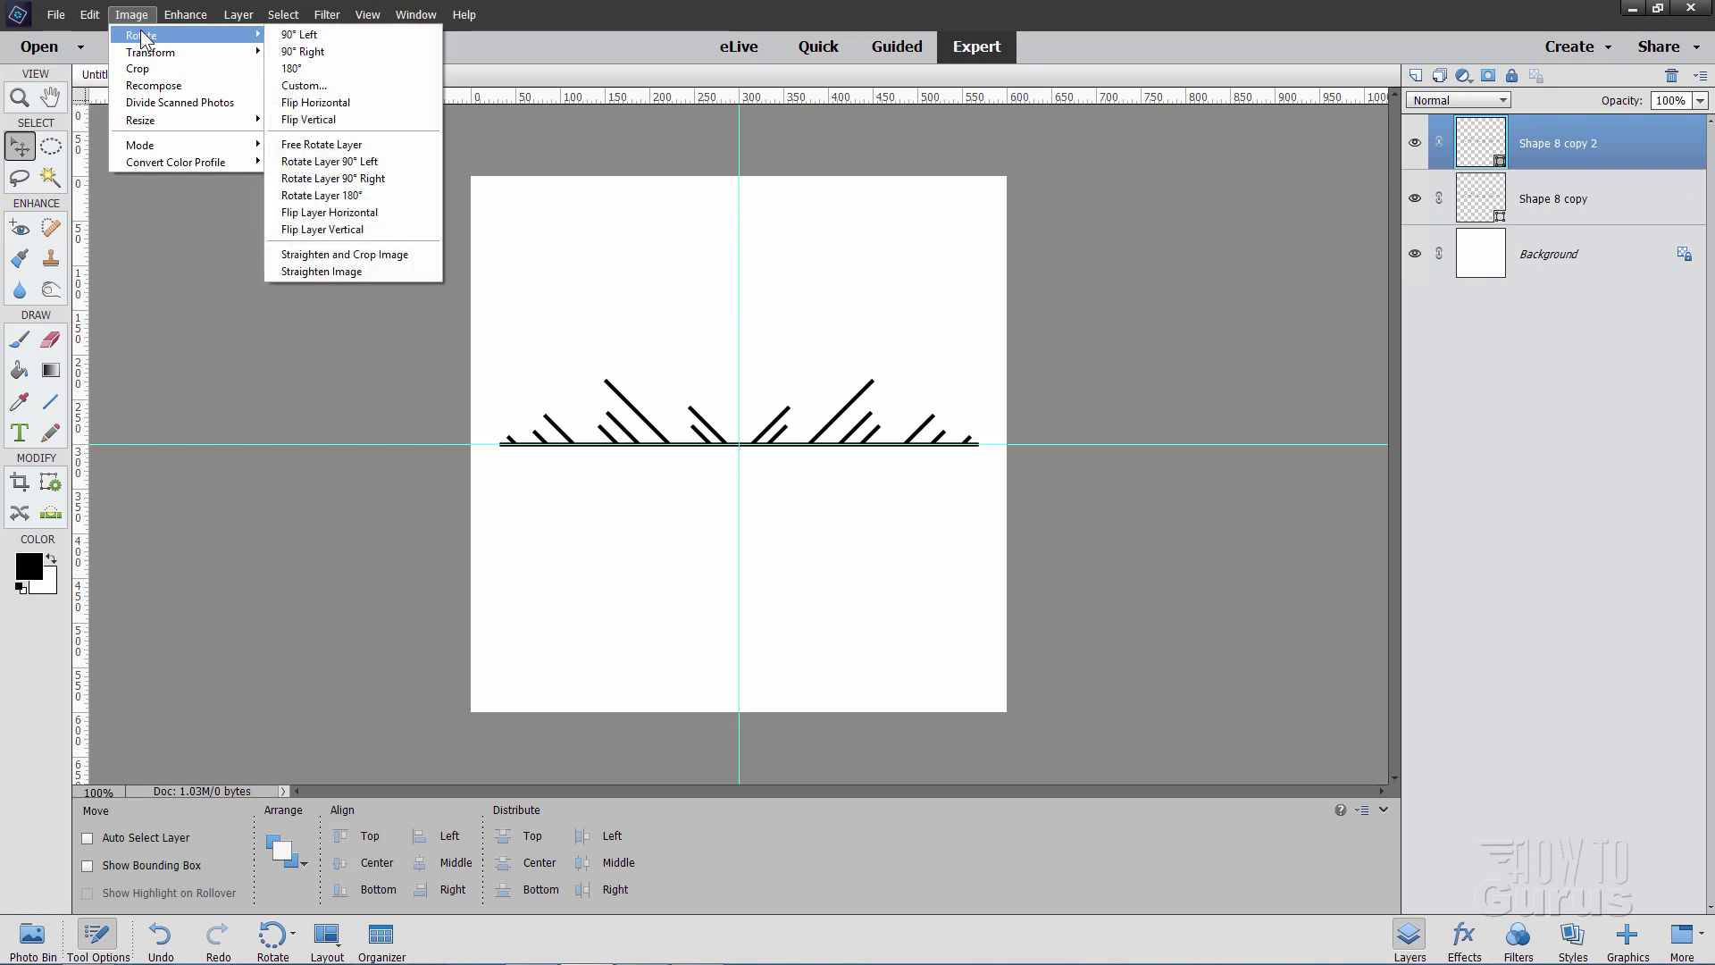
{"action": "left_click", "coordinate": [344, 230]}
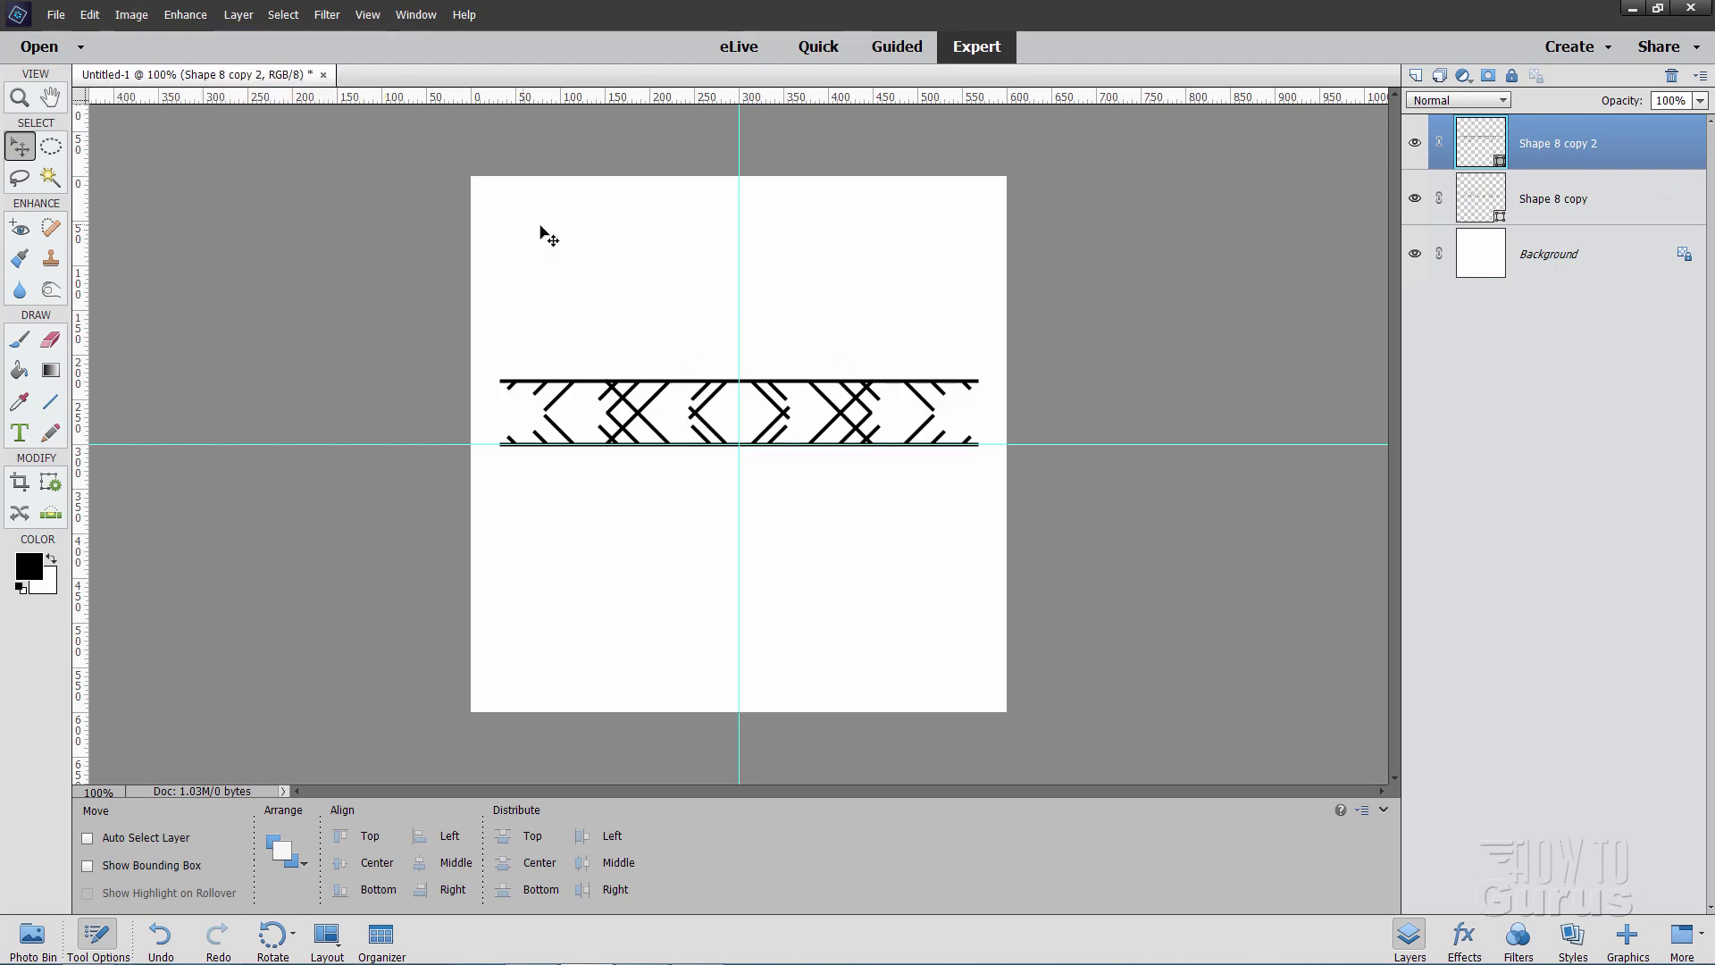
Step: Move the vertically flipped copy down until its center line overlaps the original branch's line at the horizontal guide
{"action": "key", "text": "Down"}
{"action": "key", "text": "Down"}
{"action": "key", "text": "Down"}
{"action": "key", "text": "Down"}
{"action": "key", "text": "Down"}
{"action": "key", "text": "Down"}
{"action": "key", "text": "Down"}
{"action": "key", "text": "Down"}
{"action": "key", "text": "Down"}
{"action": "key", "text": "Down"}
{"action": "key", "text": "Down"}
{"action": "key", "text": "Down"}
{"action": "key", "text": "Down"}
{"action": "key", "text": "Down"}
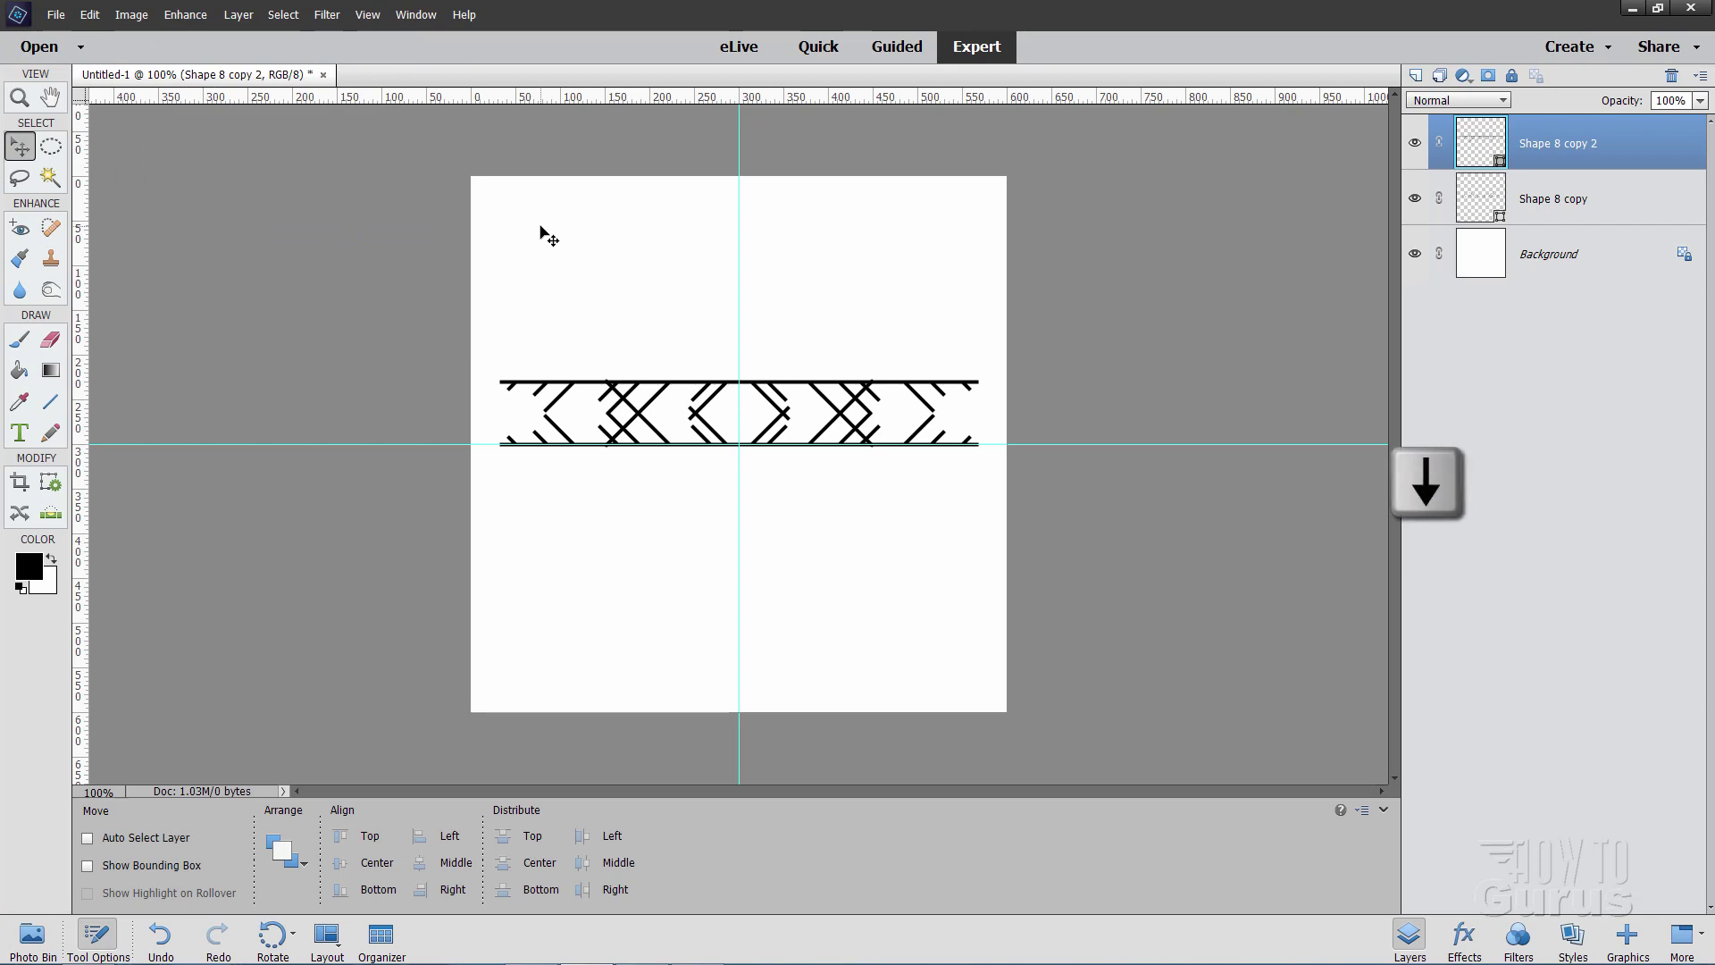
{"action": "key", "text": "Down"}
{"action": "key", "text": "Down"}
{"action": "key", "text": "Down"}
{"action": "key", "text": "Down"}
{"action": "key", "text": "Down"}
{"action": "key", "text": "Down"}
{"action": "key", "text": "Down"}
{"action": "key", "text": "Down"}
{"action": "key", "text": "Down"}
{"action": "key", "text": "Down"}
{"action": "key", "text": "Down"}
{"action": "key", "text": "Down"}
{"action": "key", "text": "Down"}
{"action": "key", "text": "Down"}
{"action": "key", "text": "Down"}
{"action": "key", "text": "Down"}
{"action": "key", "text": "Down"}
{"action": "key", "text": "Down"}
{"action": "key", "text": "Down"}
{"action": "key", "text": "Down"}
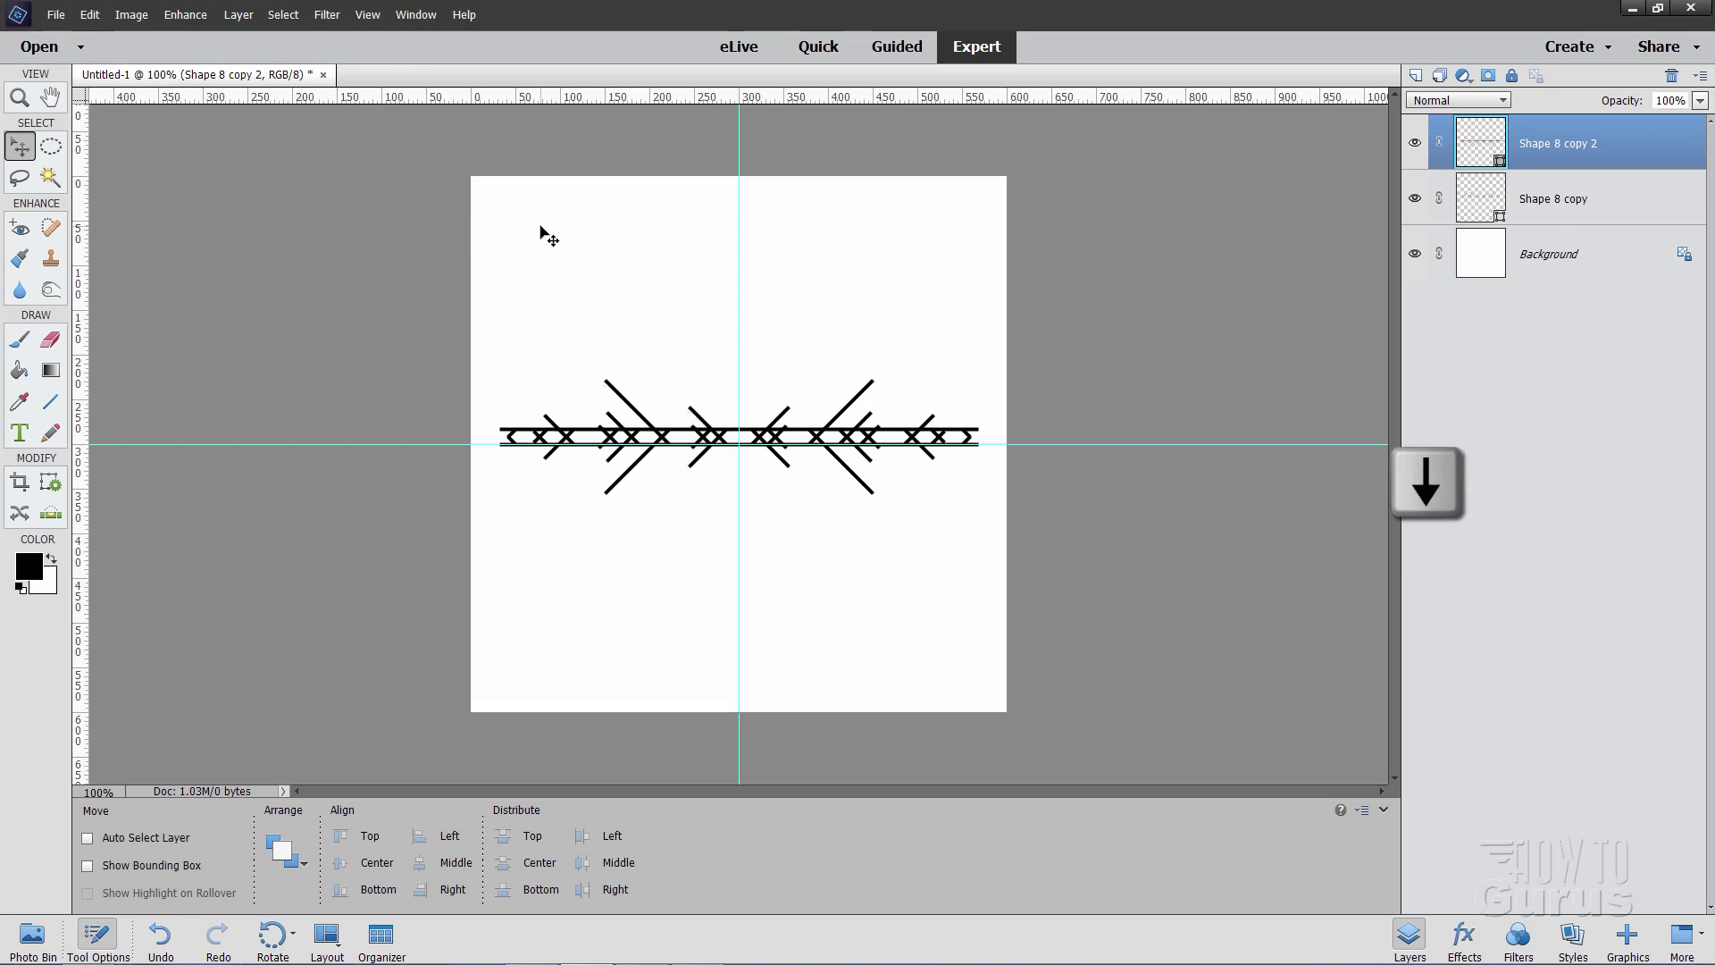
{"action": "key", "text": "Down"}
{"action": "key", "text": "Down"}
{"action": "key", "text": "Down"}
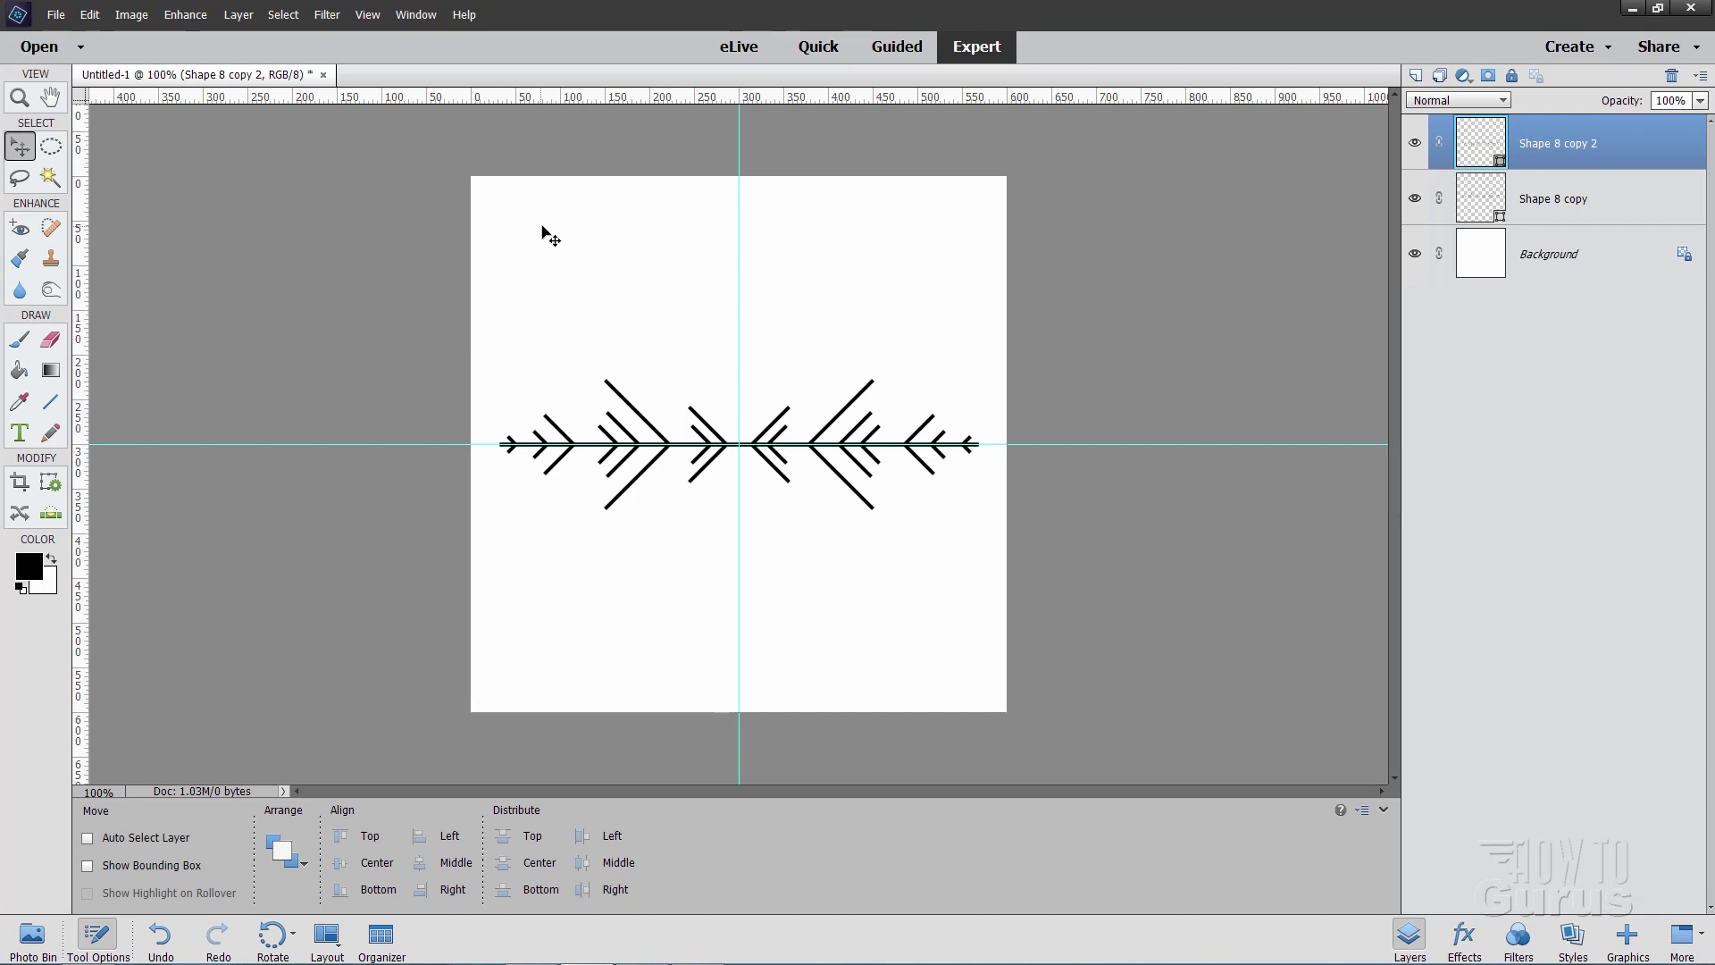
Step: Merge the full-width branch layer and its vertically flipped copy into one shape layer
{"action": "left_click", "coordinate": [1570, 198], "text": "shift"}
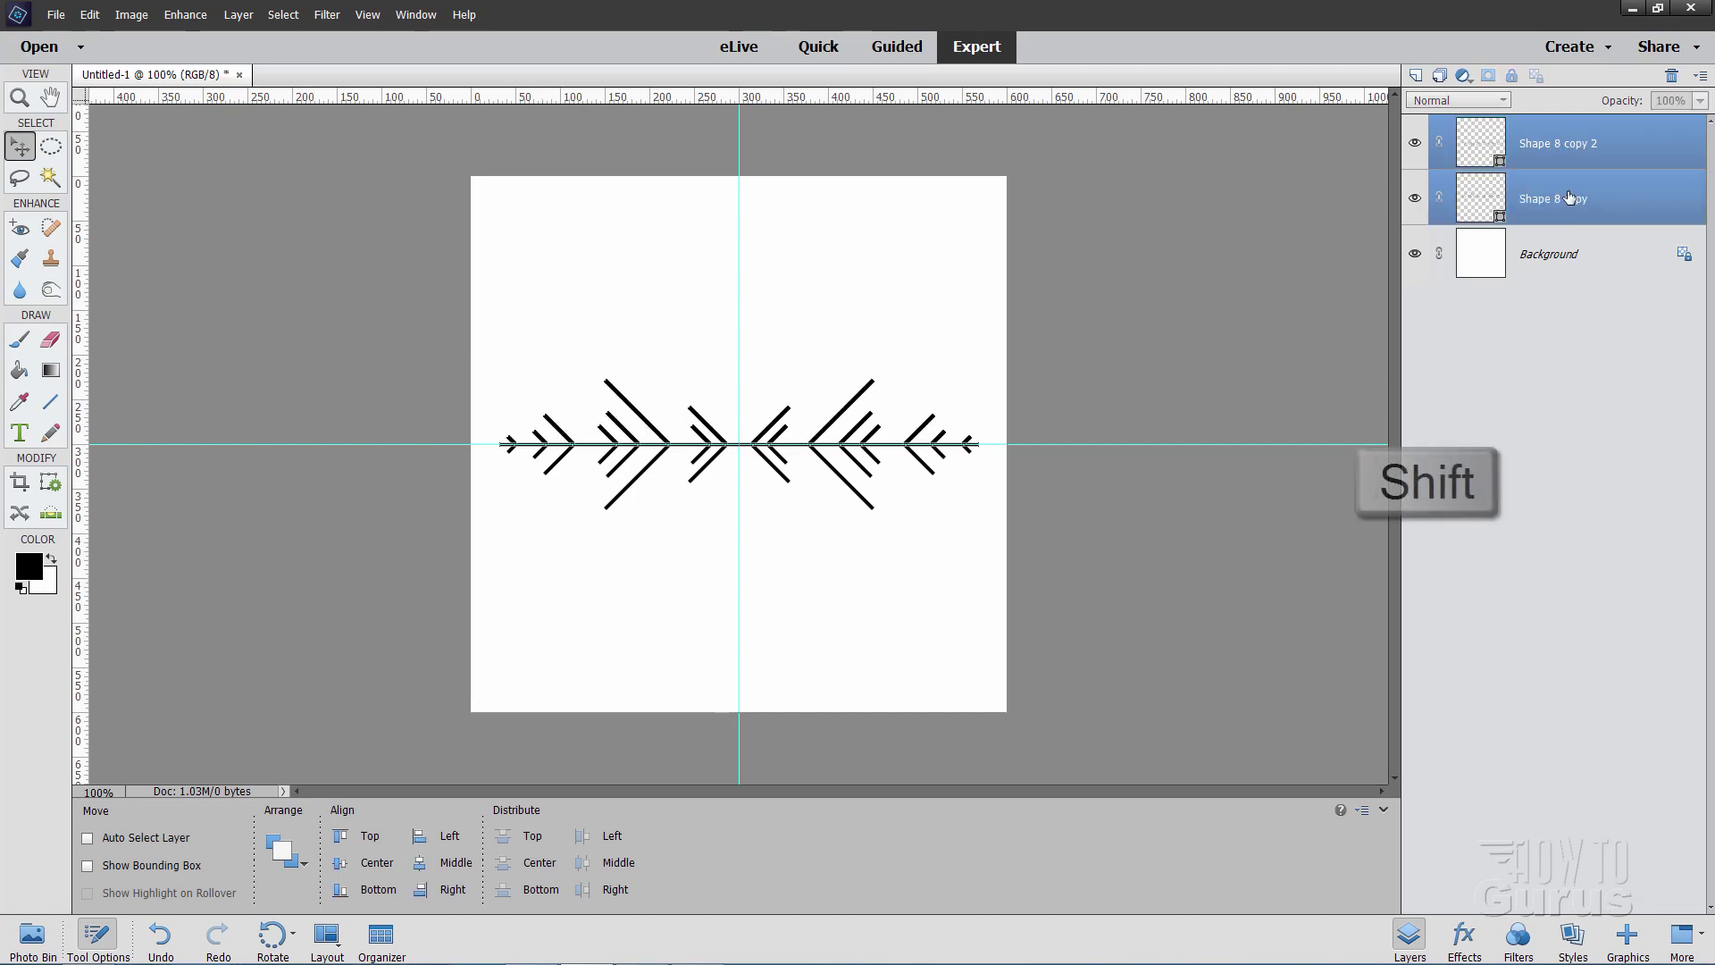
{"action": "right_click", "coordinate": [1550, 143]}
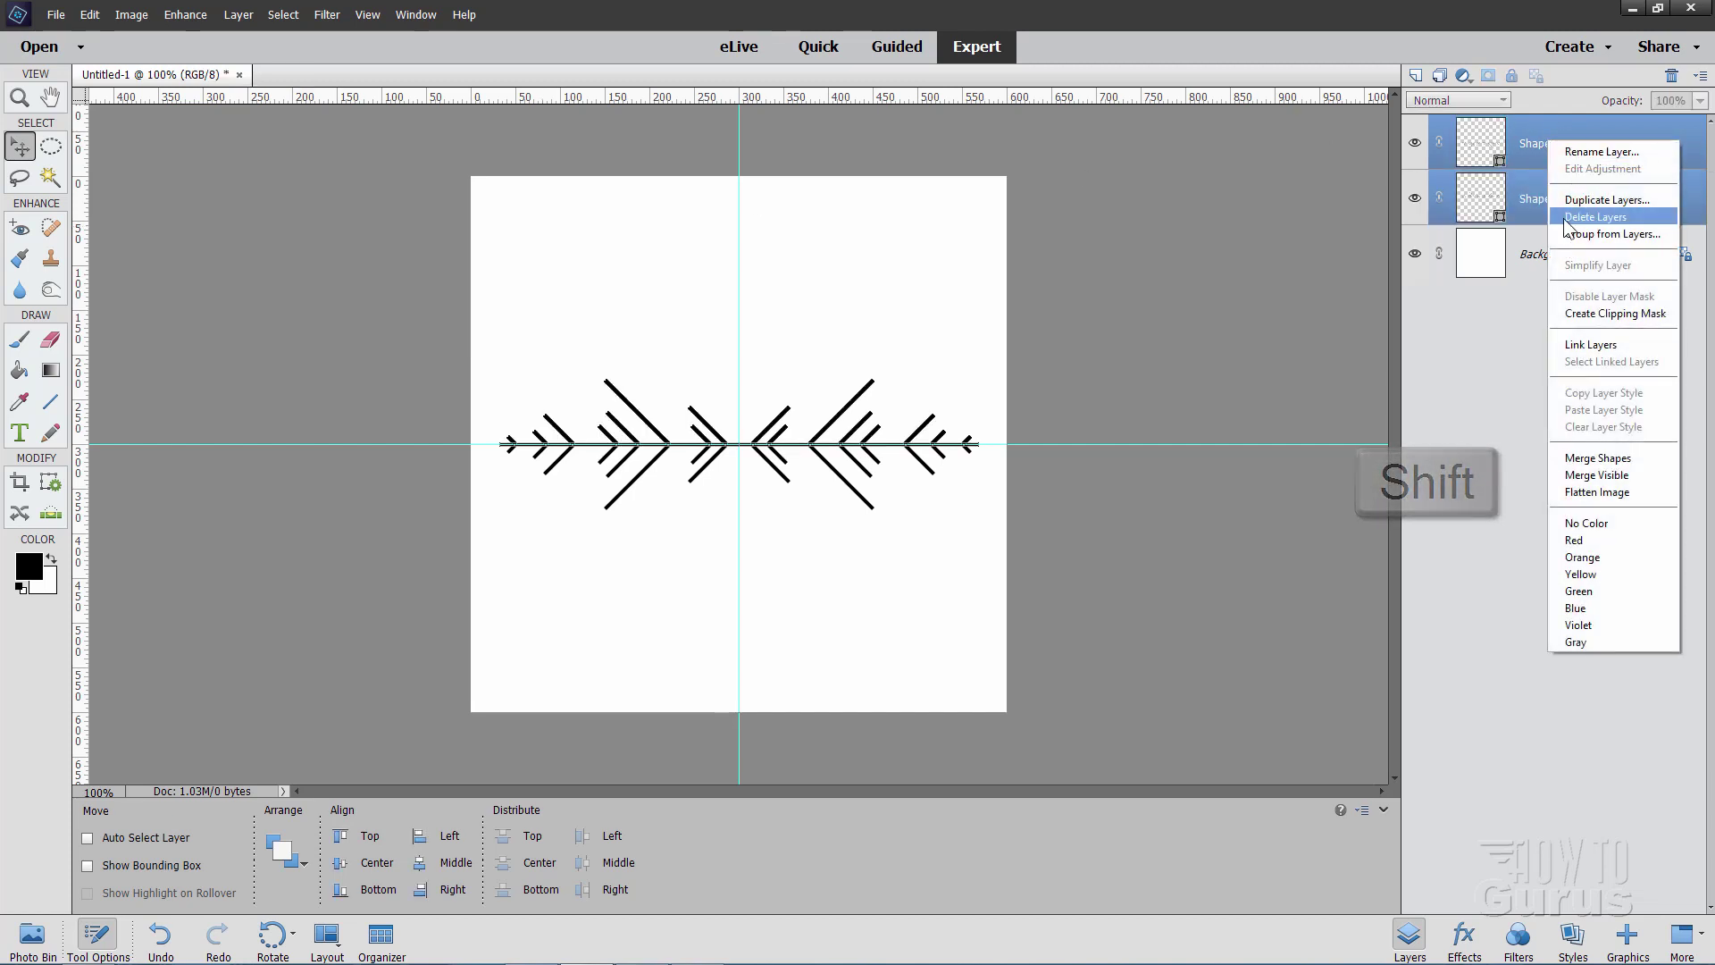
{"action": "left_click", "coordinate": [1601, 458]}
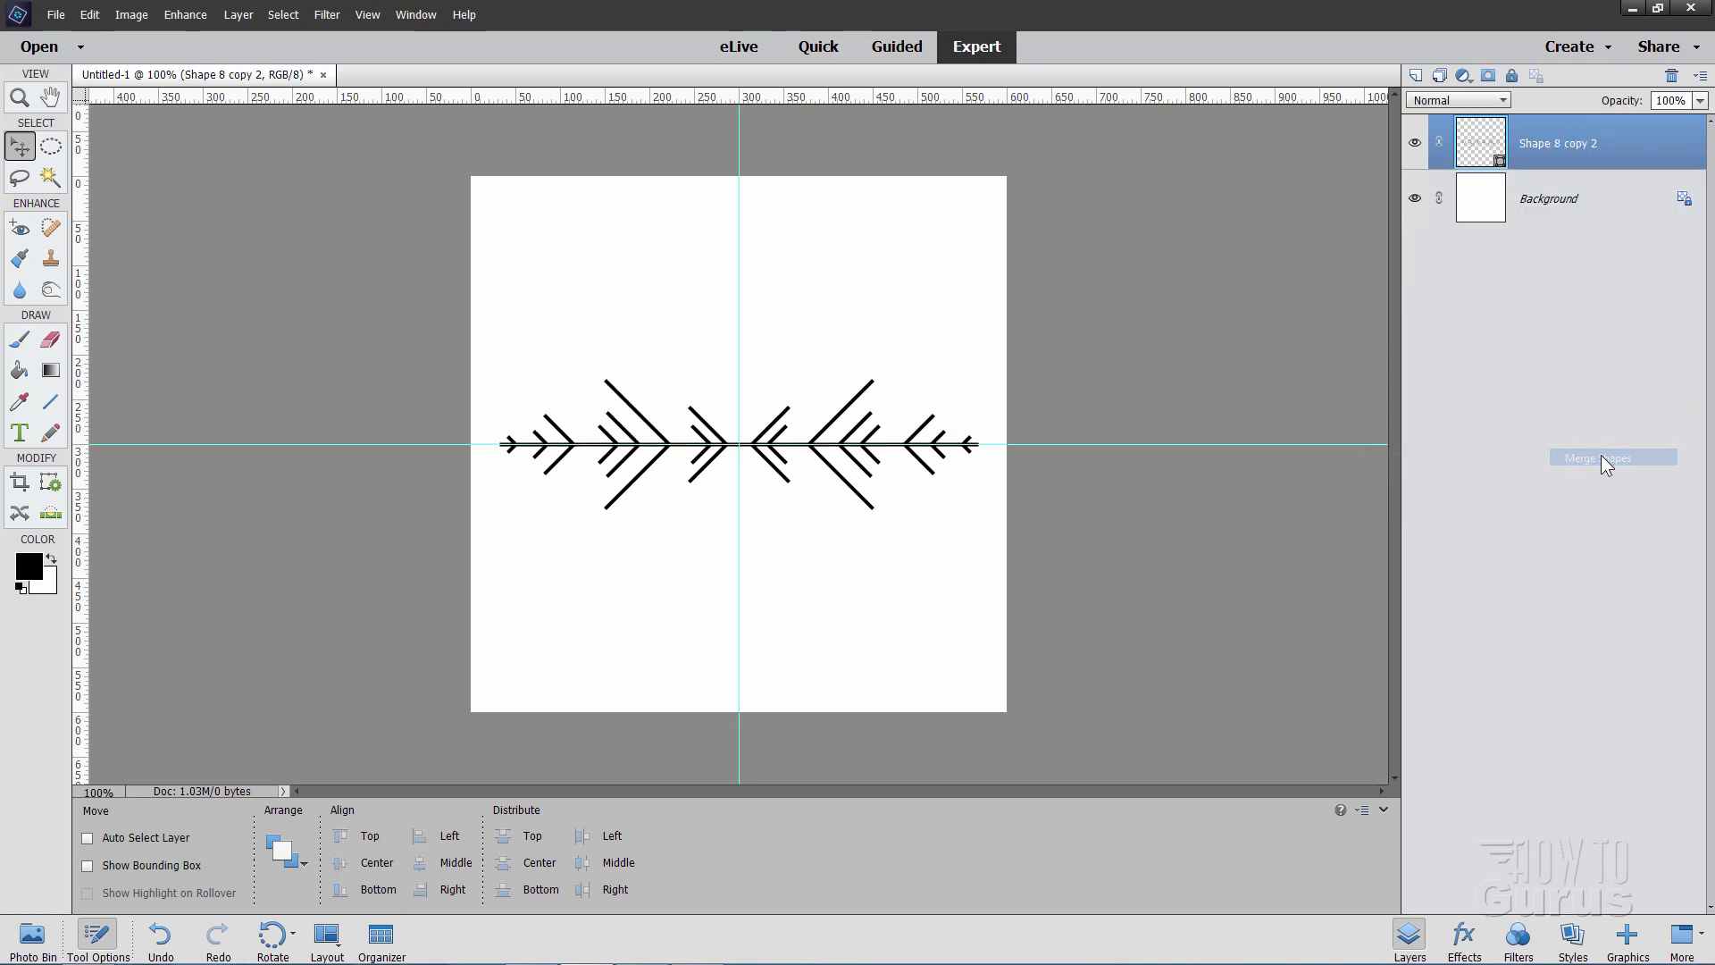
Step: Duplicate the merged horizontal branch layer and rotate the copy 60 degrees about its center
{"action": "right_click", "coordinate": [1550, 153]}
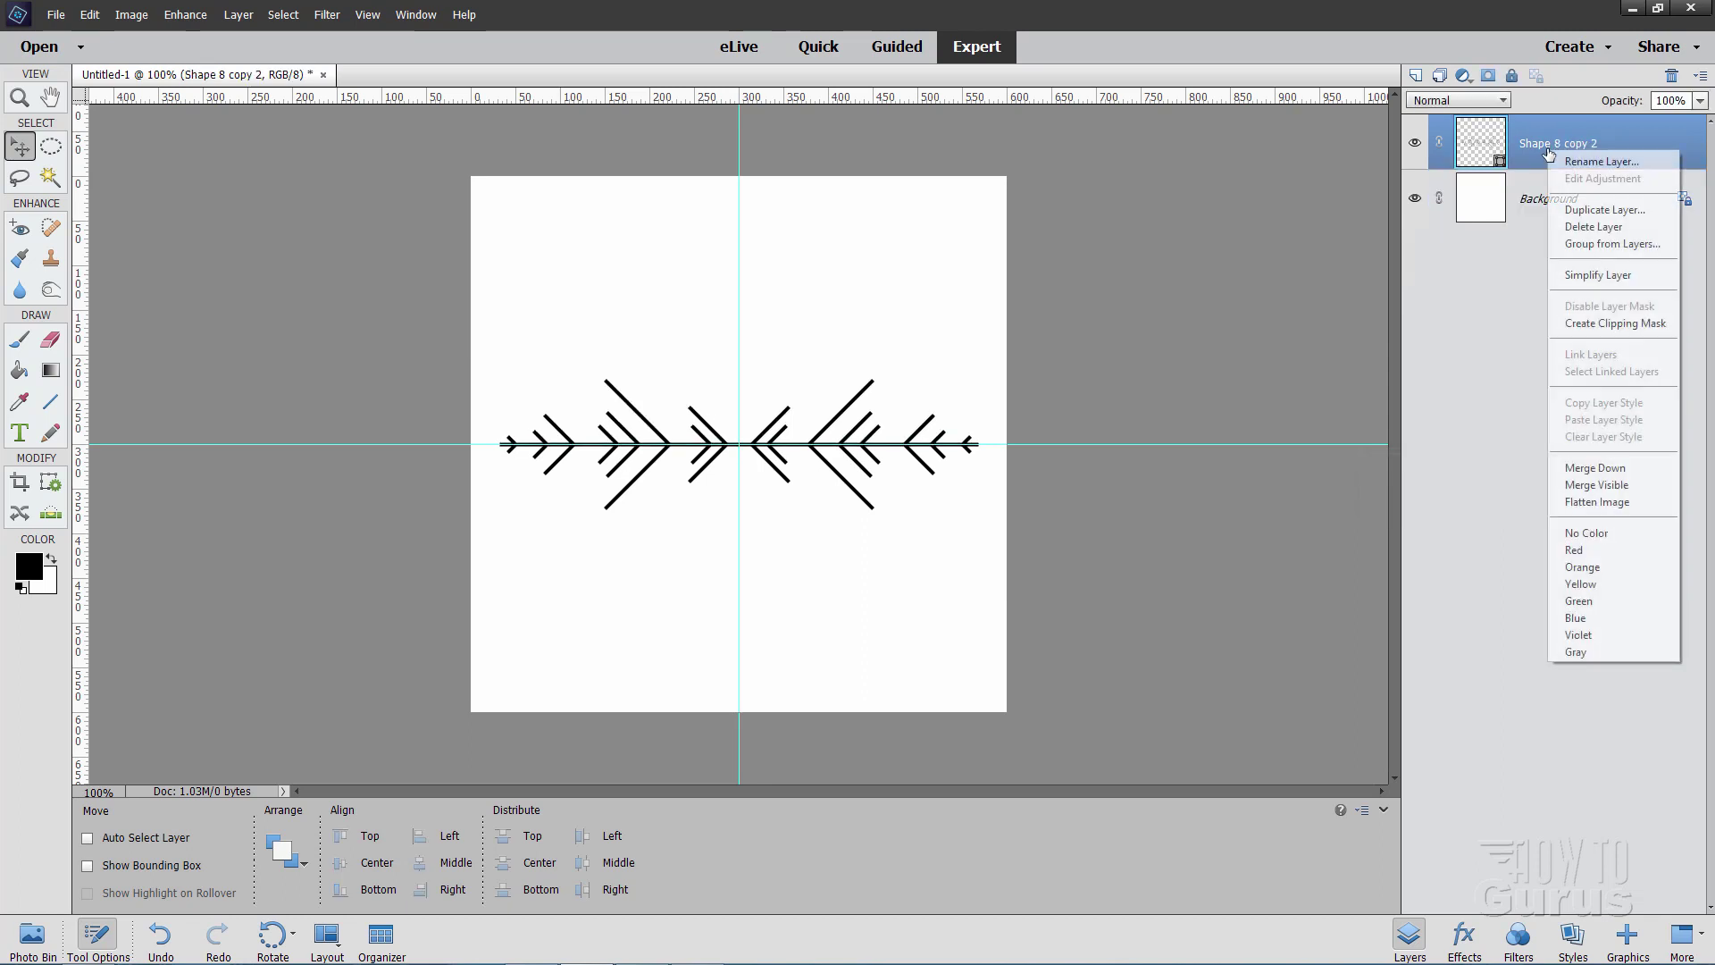
{"action": "left_click", "coordinate": [1570, 212]}
{"action": "left_click", "coordinate": [875, 241]}
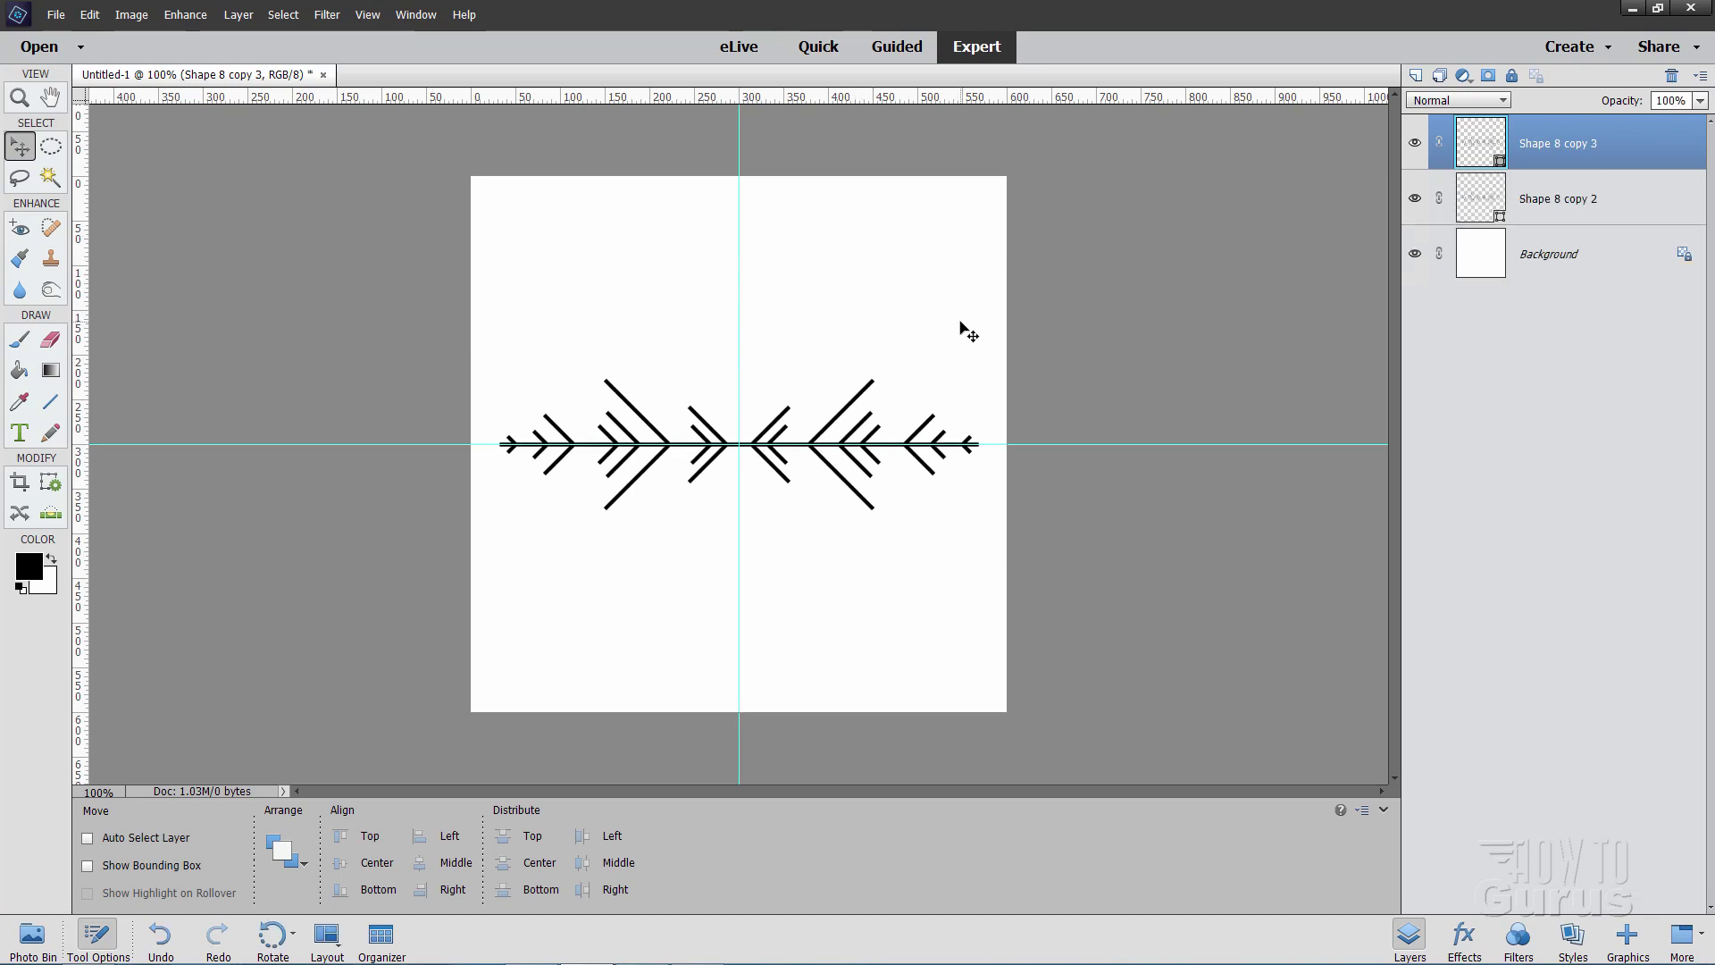
{"action": "key", "text": "ctrl+t"}
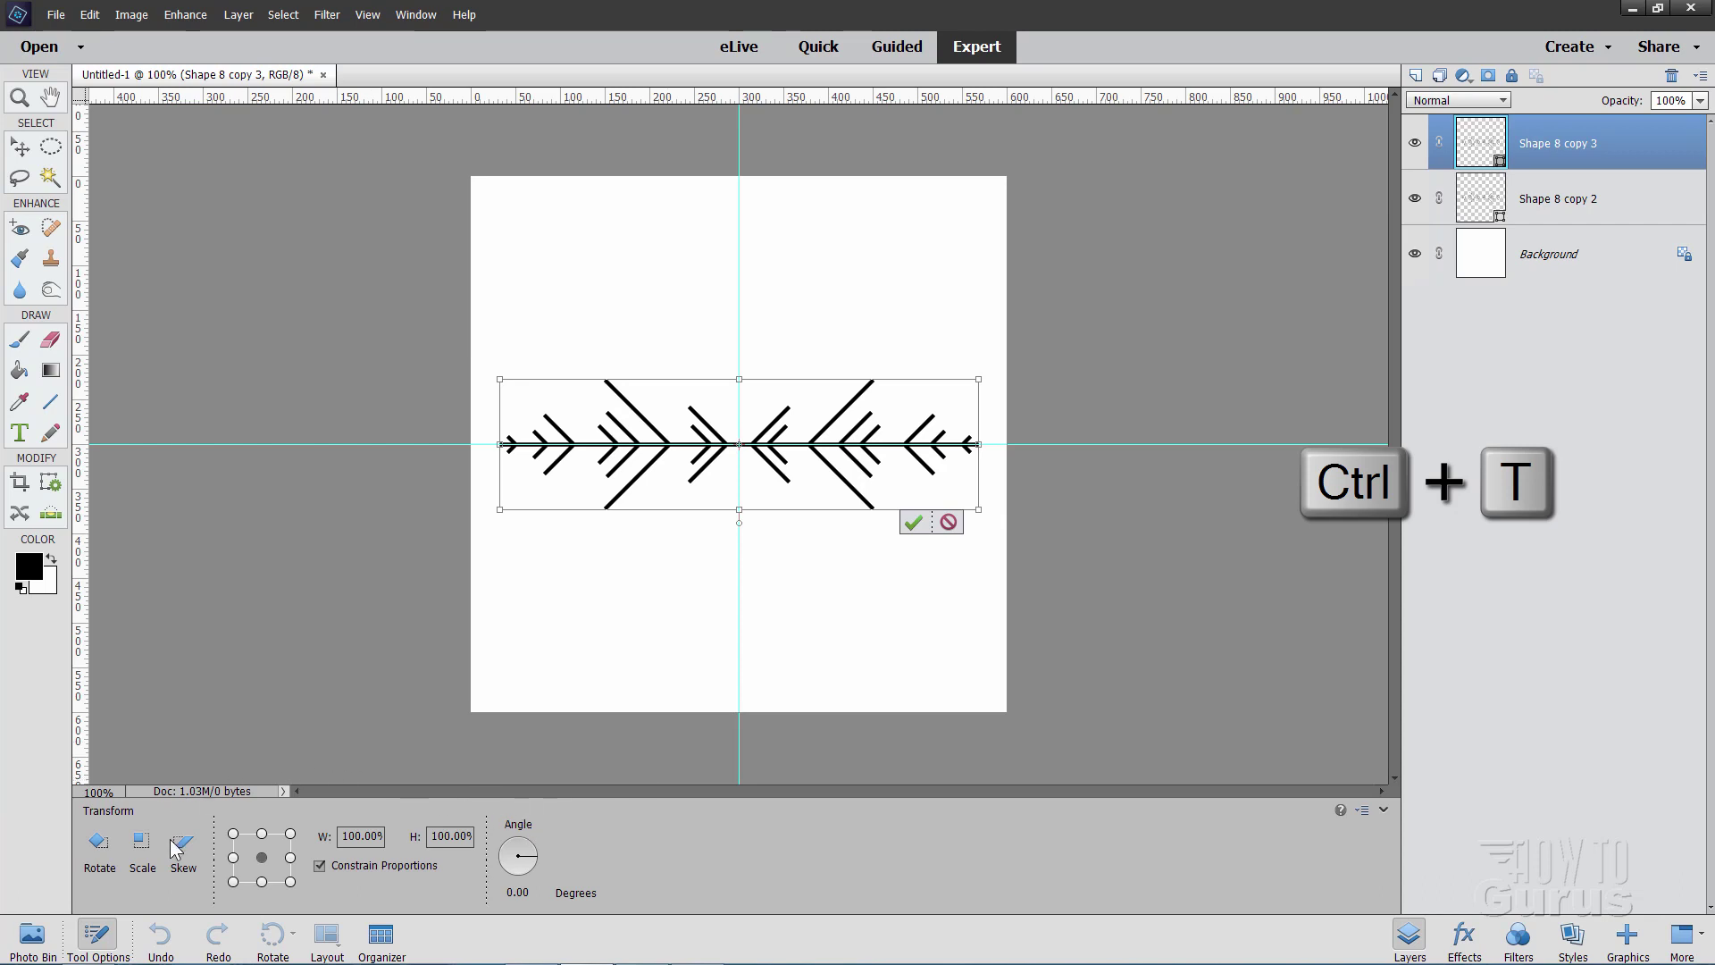
{"action": "left_click", "coordinate": [527, 893]}
{"action": "type", "text": "60"}
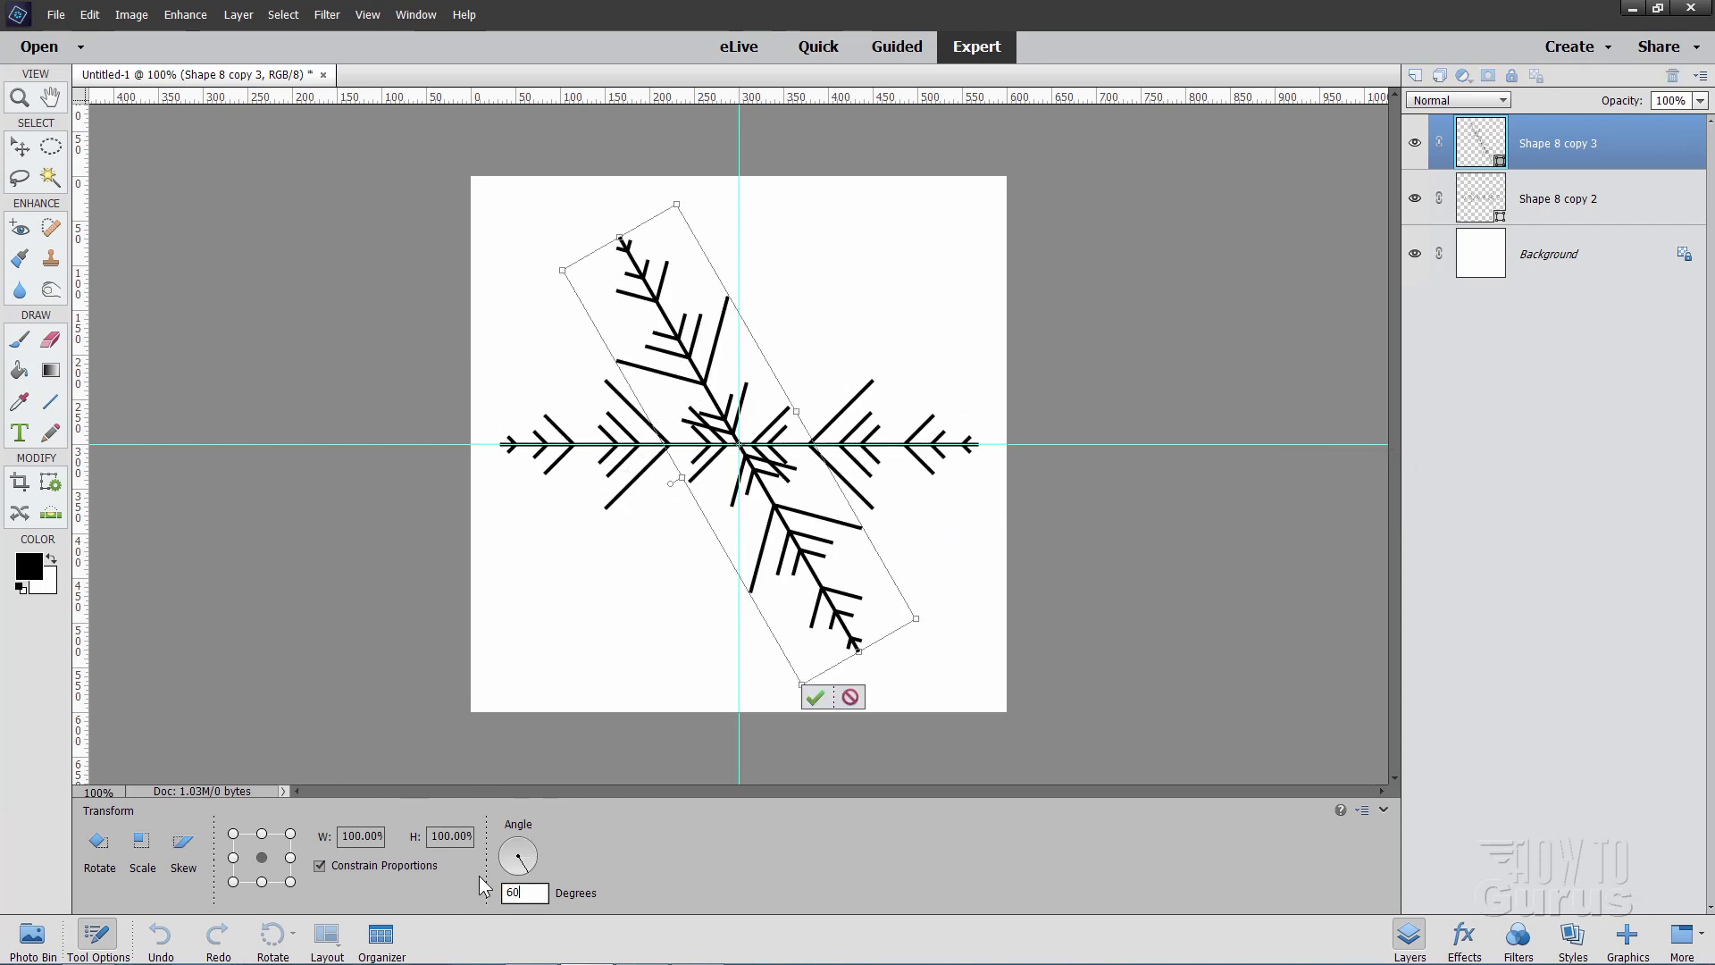
{"action": "left_click", "coordinate": [816, 697]}
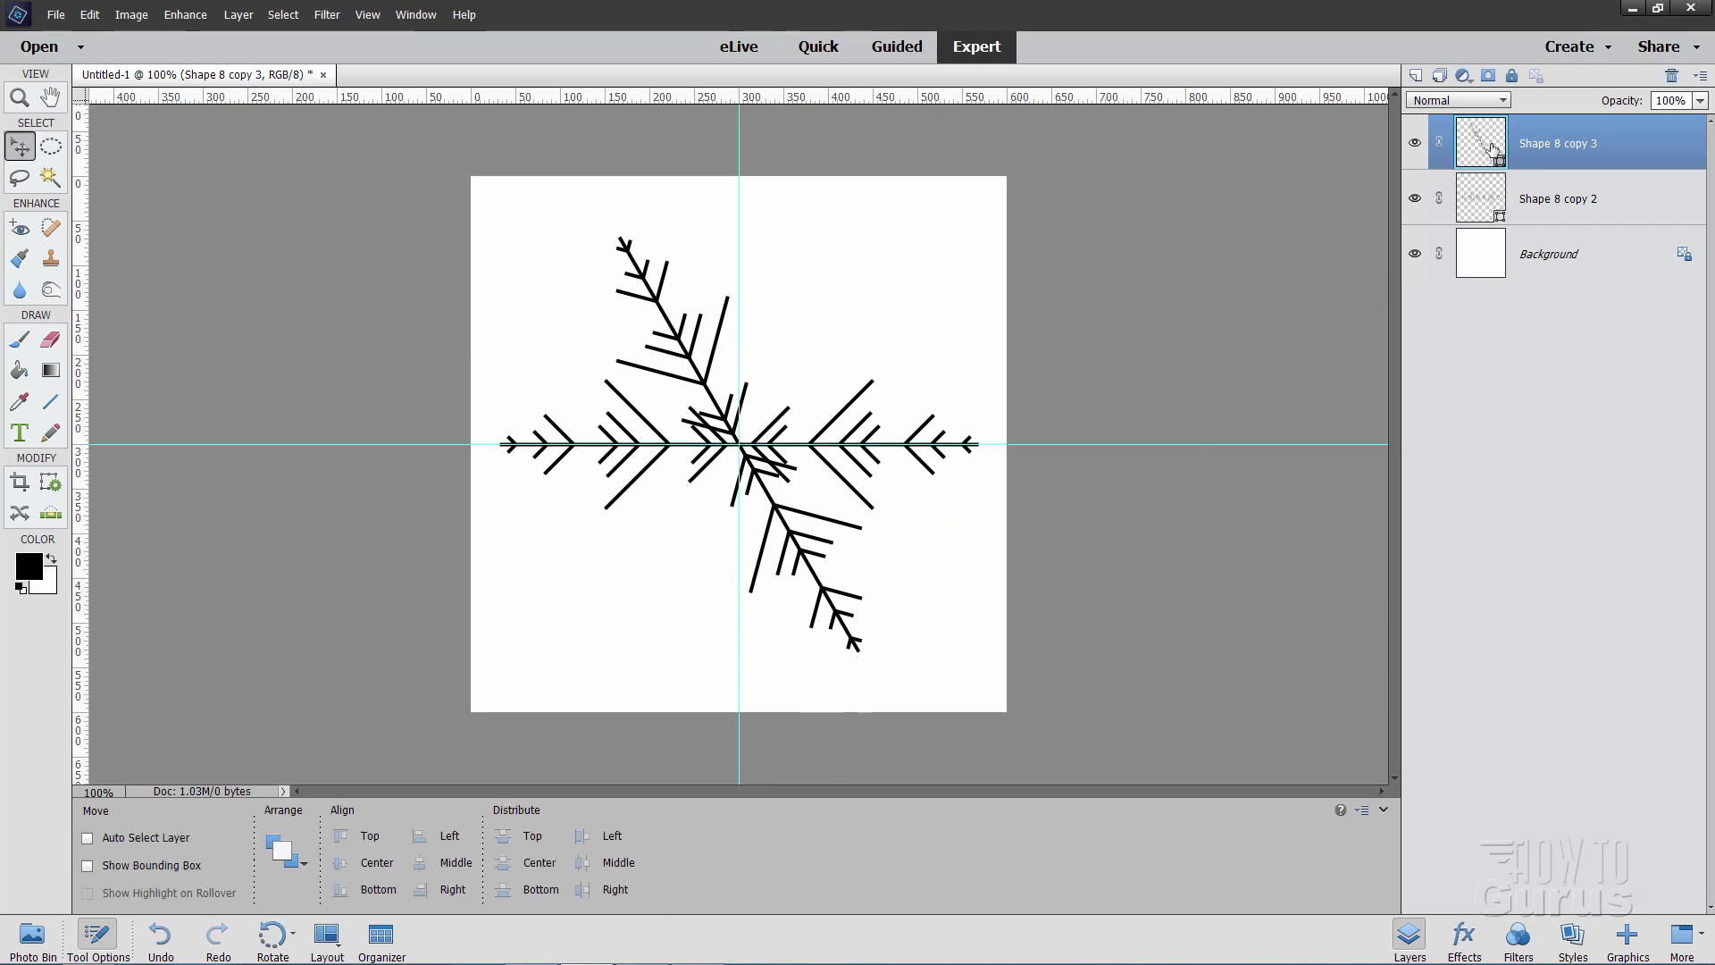
Step: Duplicate the rotated branch layer and rotate the new copy a further 60 degrees to complete the six arms
{"action": "right_click", "coordinate": [1550, 152]}
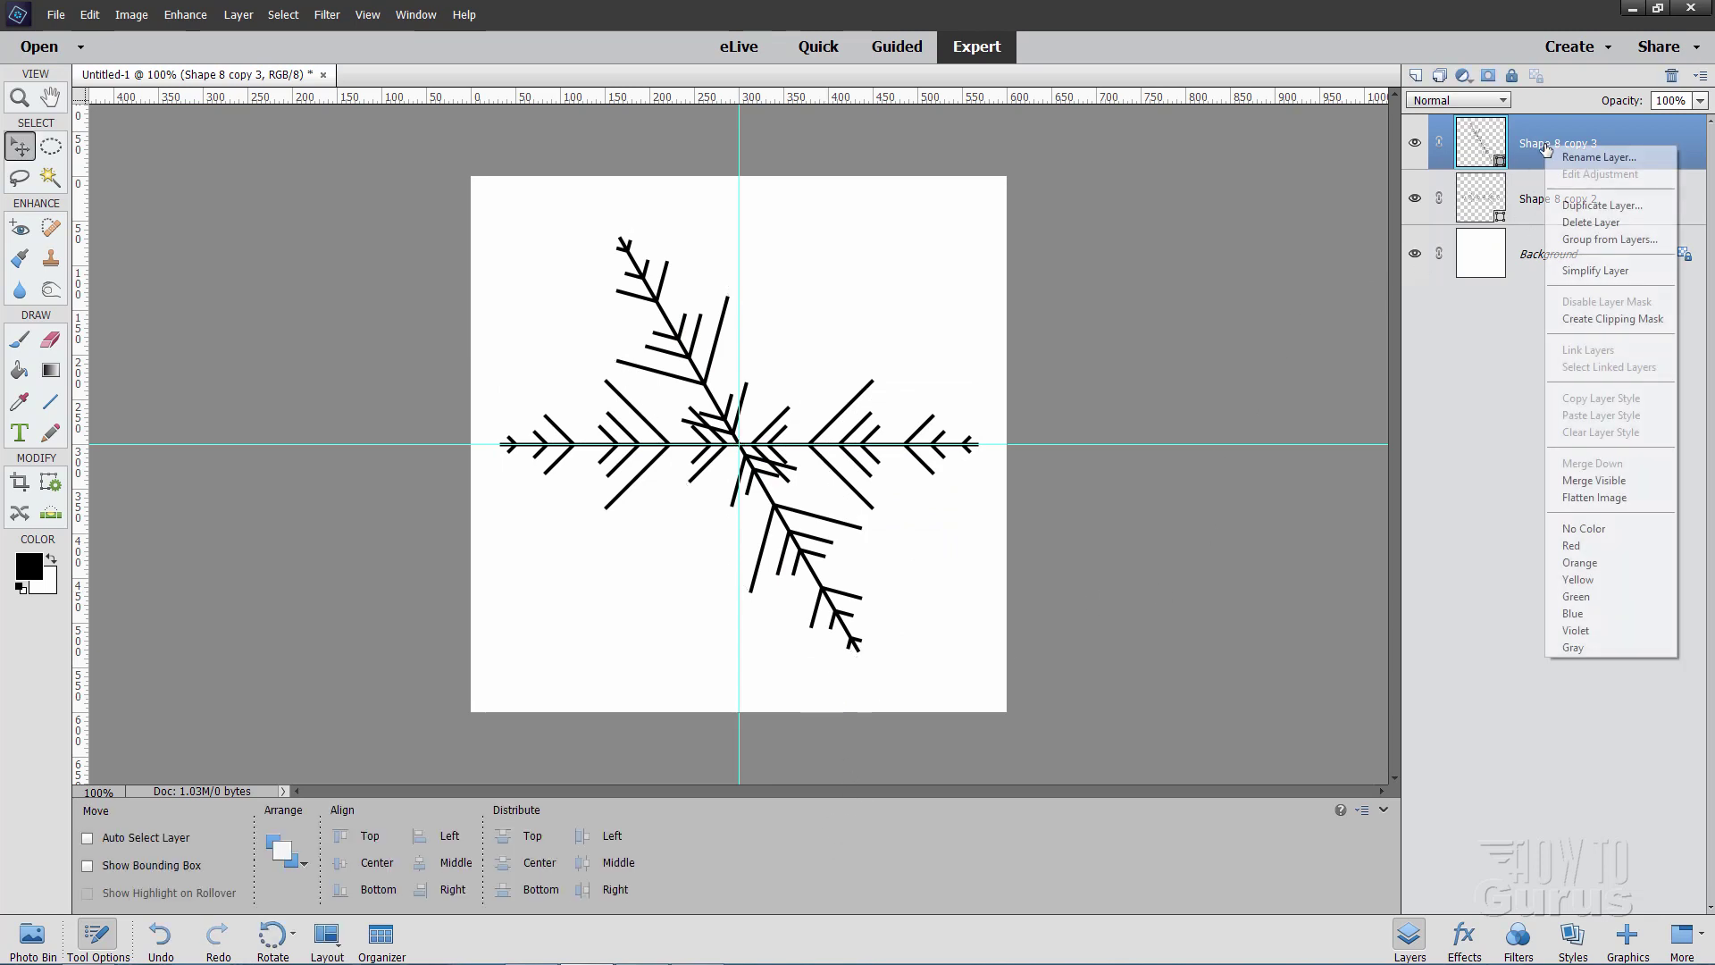
{"action": "left_click", "coordinate": [1573, 207]}
{"action": "left_click", "coordinate": [890, 243]}
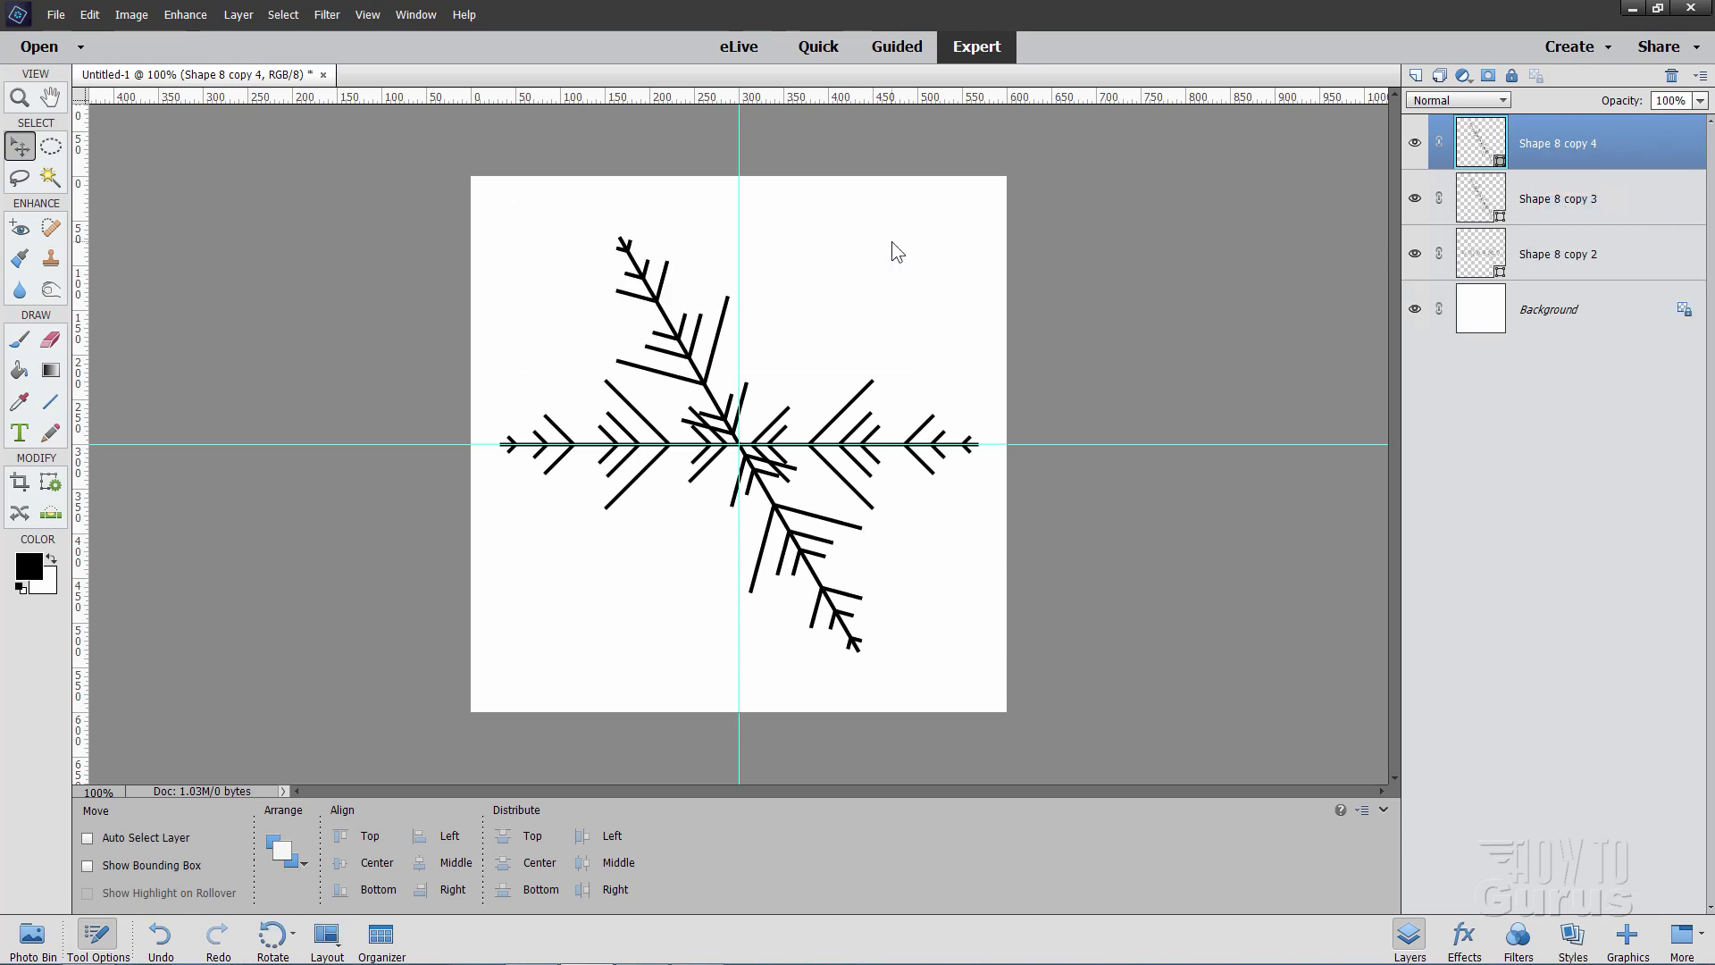
{"action": "key", "text": "ctrl+t"}
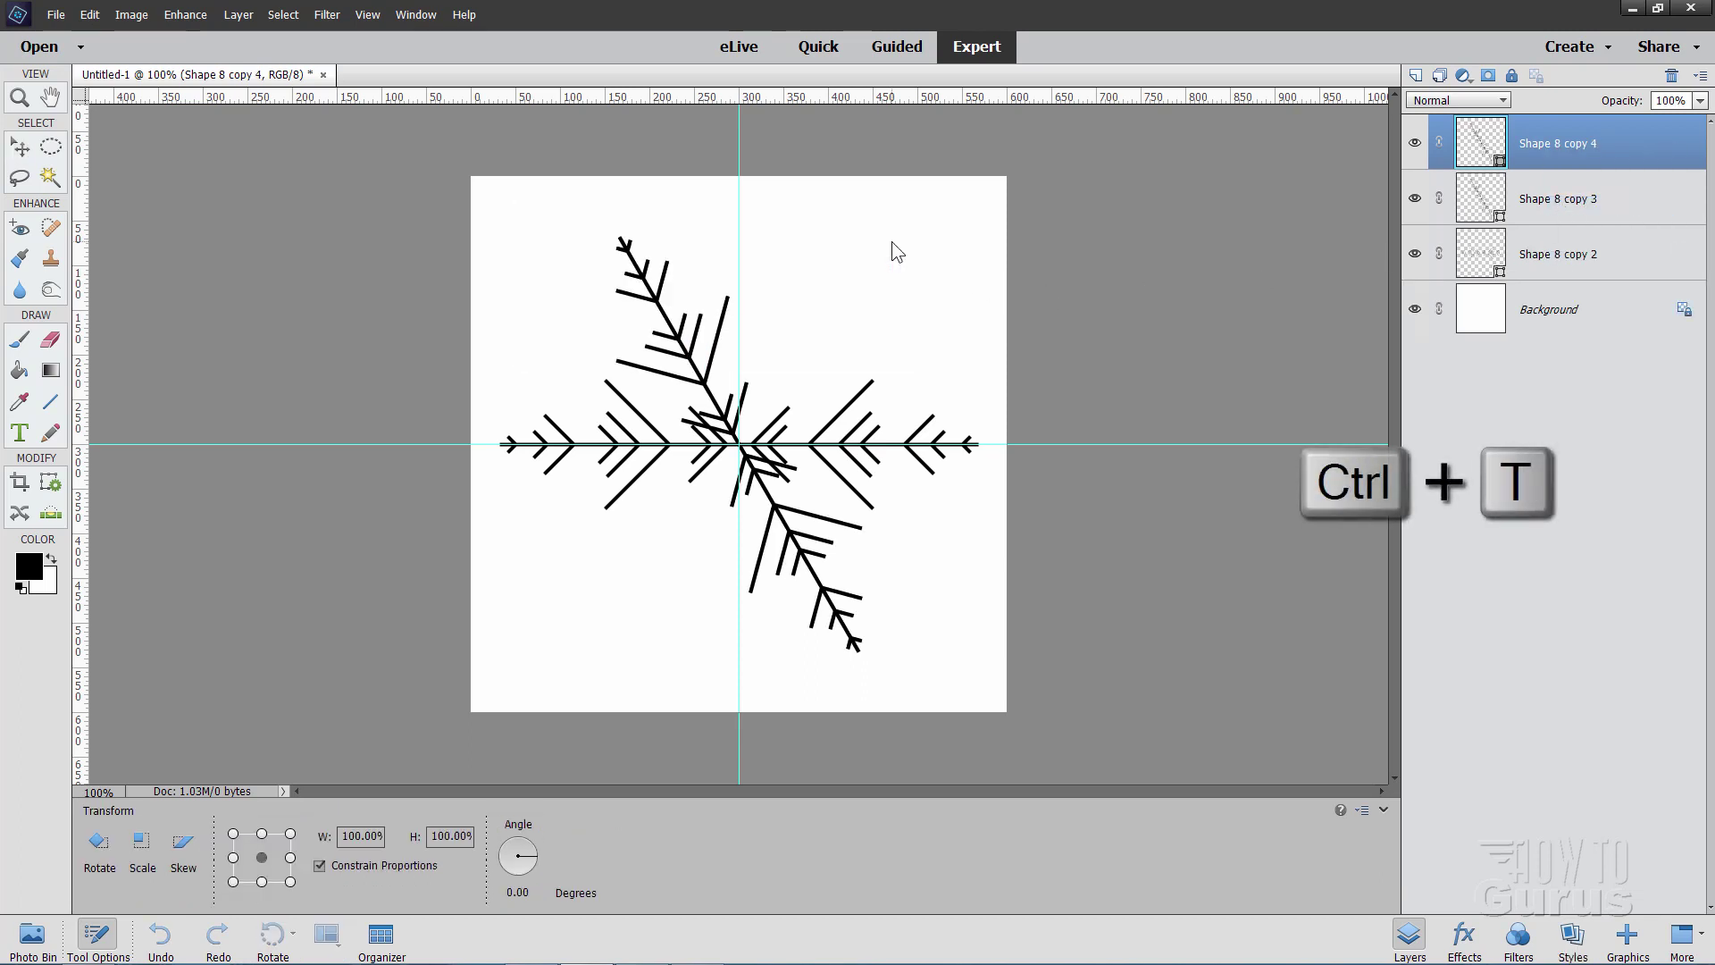
{"action": "left_click", "coordinate": [542, 892]}
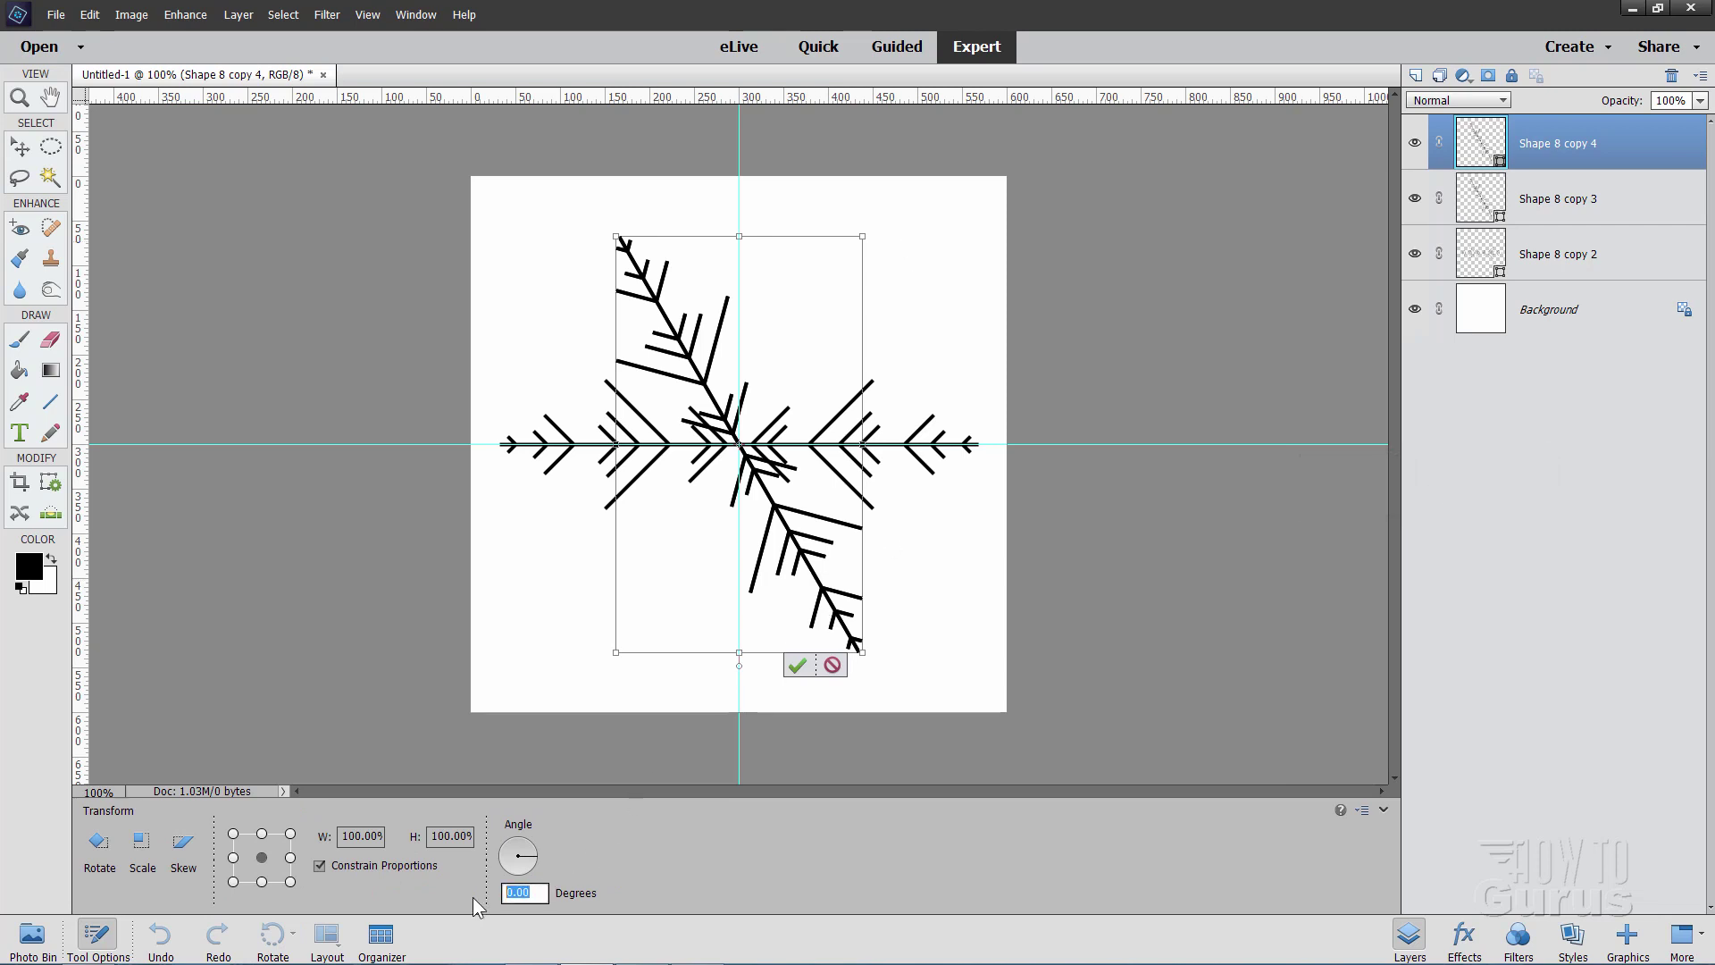
{"action": "type", "text": "60"}
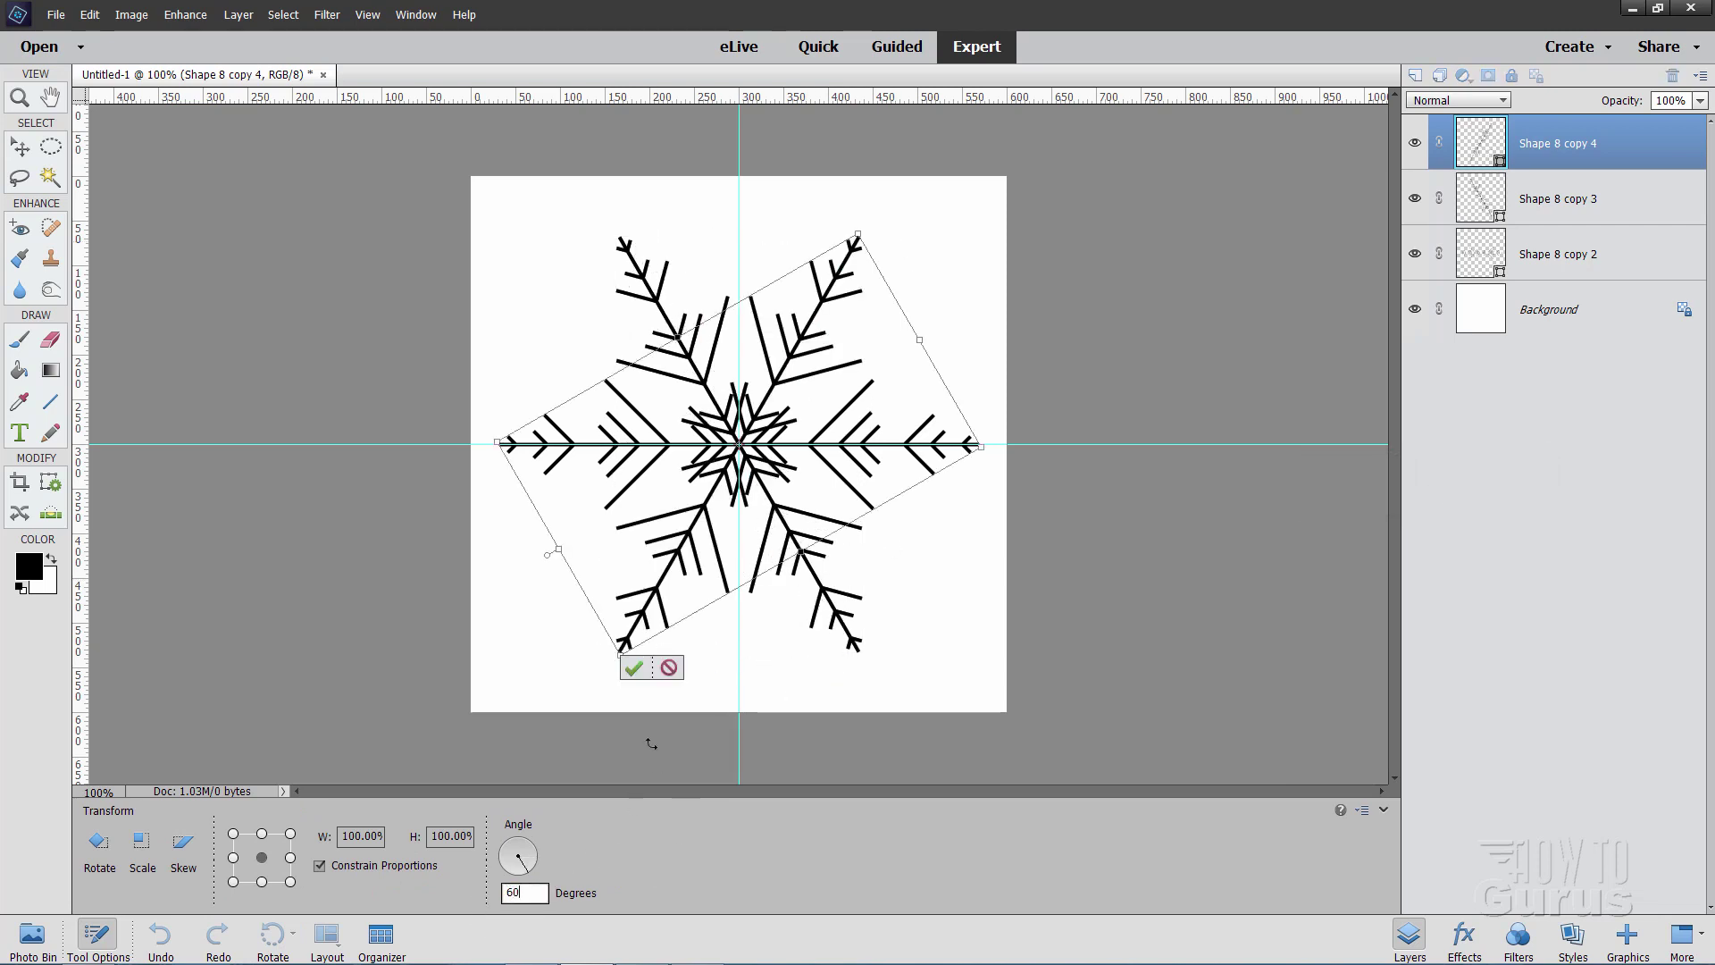
{"action": "left_click", "coordinate": [633, 668]}
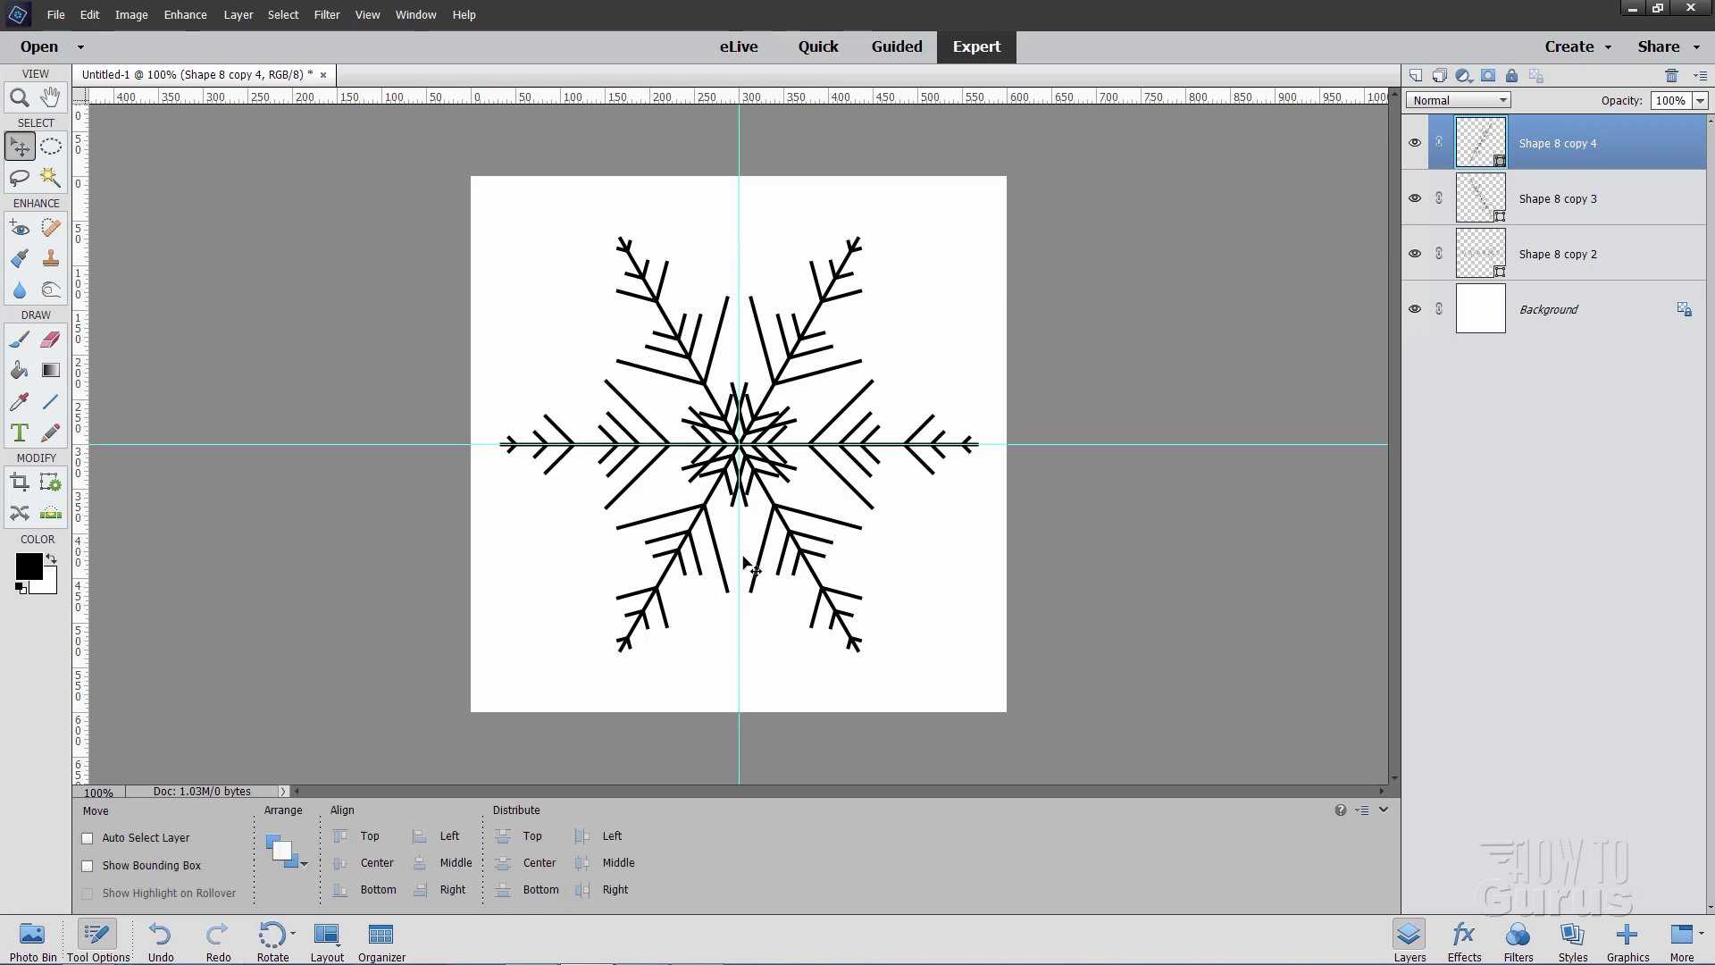
Step: Merge the three branch layers into a single snowflake shape layer
{"action": "left_click", "coordinate": [1607, 254], "text": "shift"}
{"action": "right_click", "coordinate": [1590, 252]}
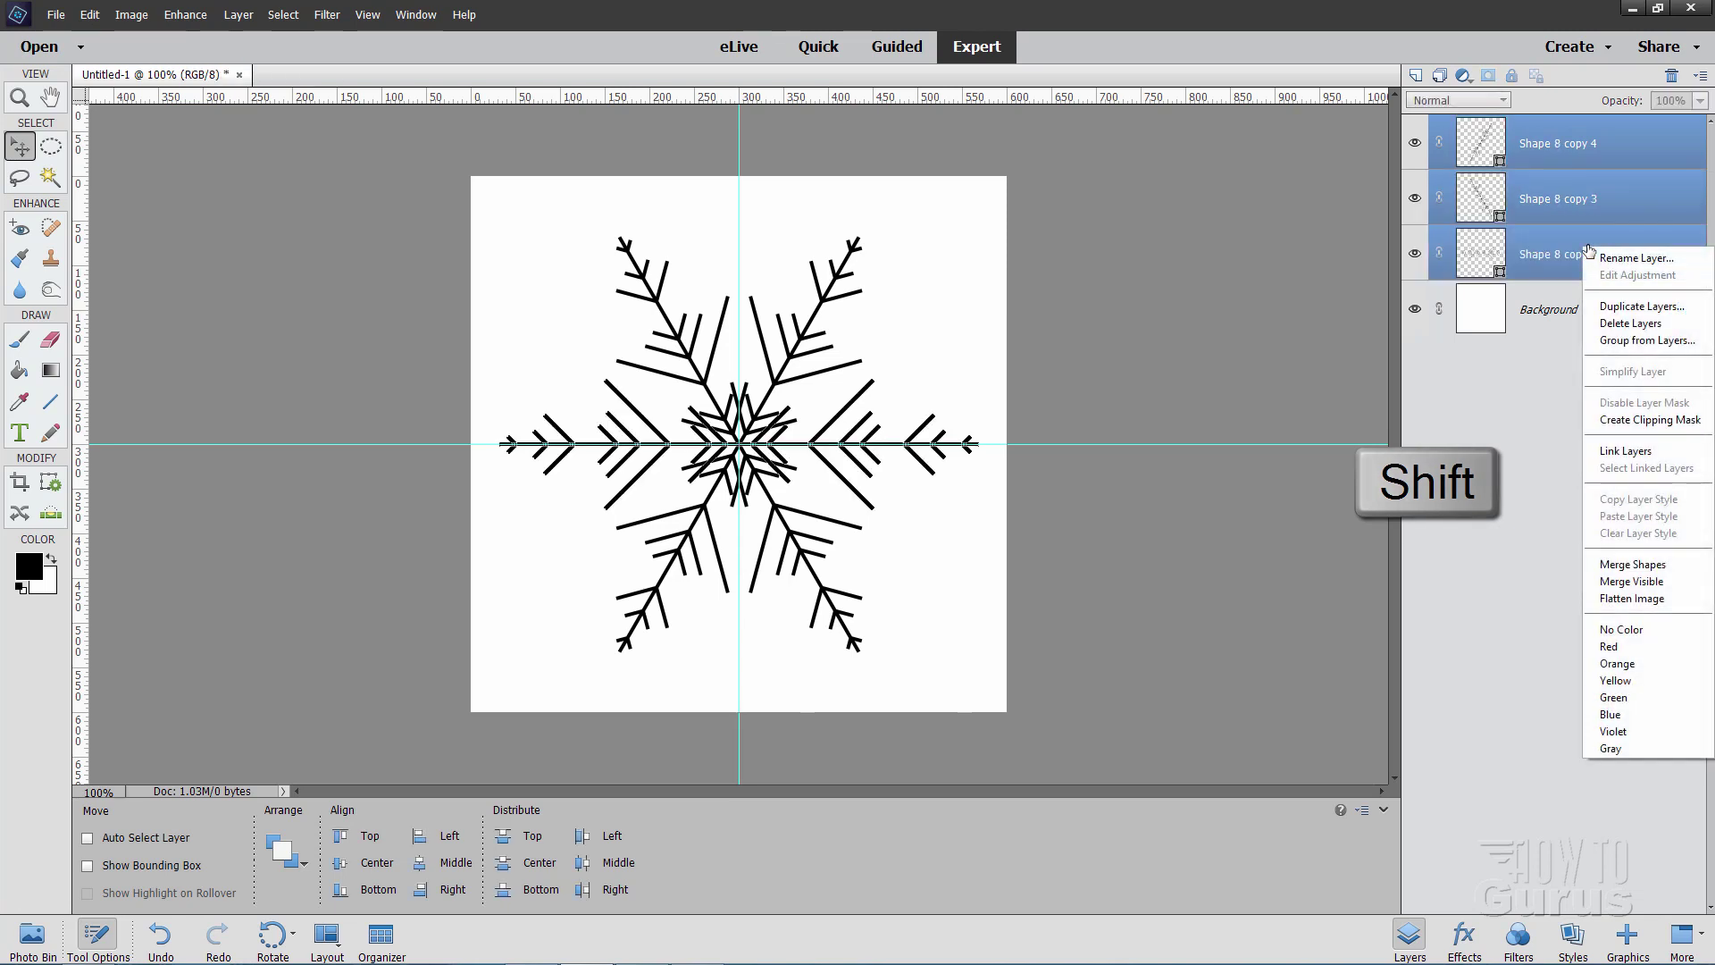
{"action": "left_click", "coordinate": [1597, 563]}
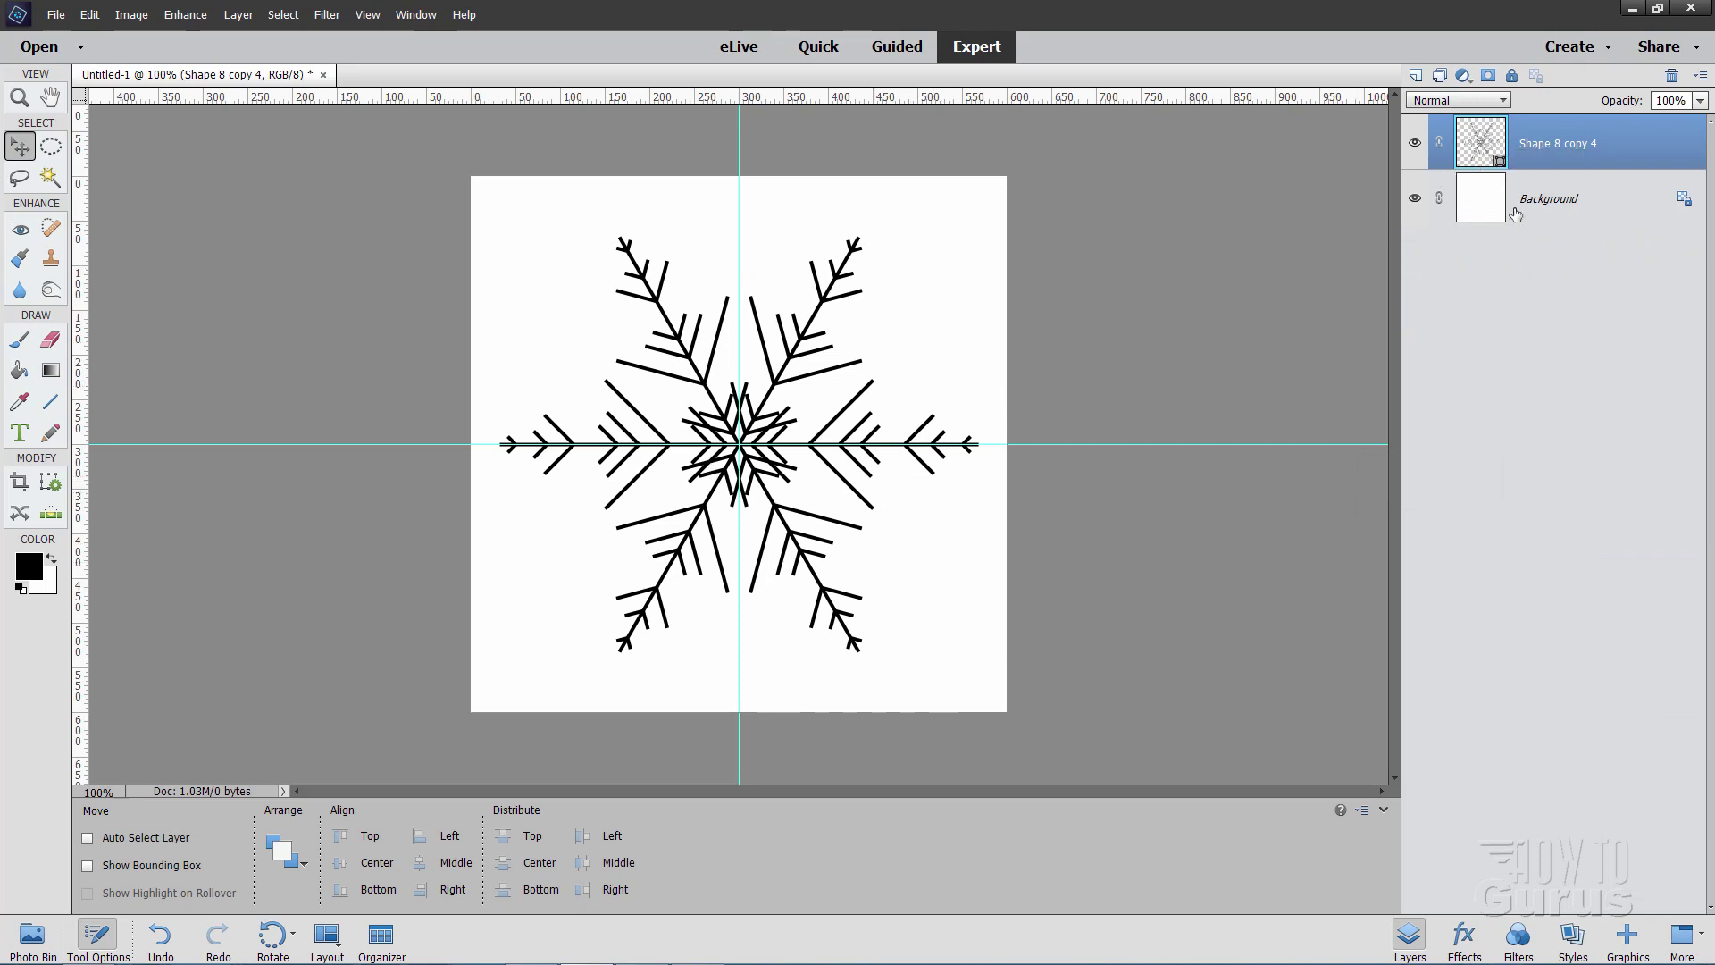
Step: Load the snowflake shape's outline as a selection and add a new empty layer directly above the Background
{"action": "key", "text": "ctrl"}
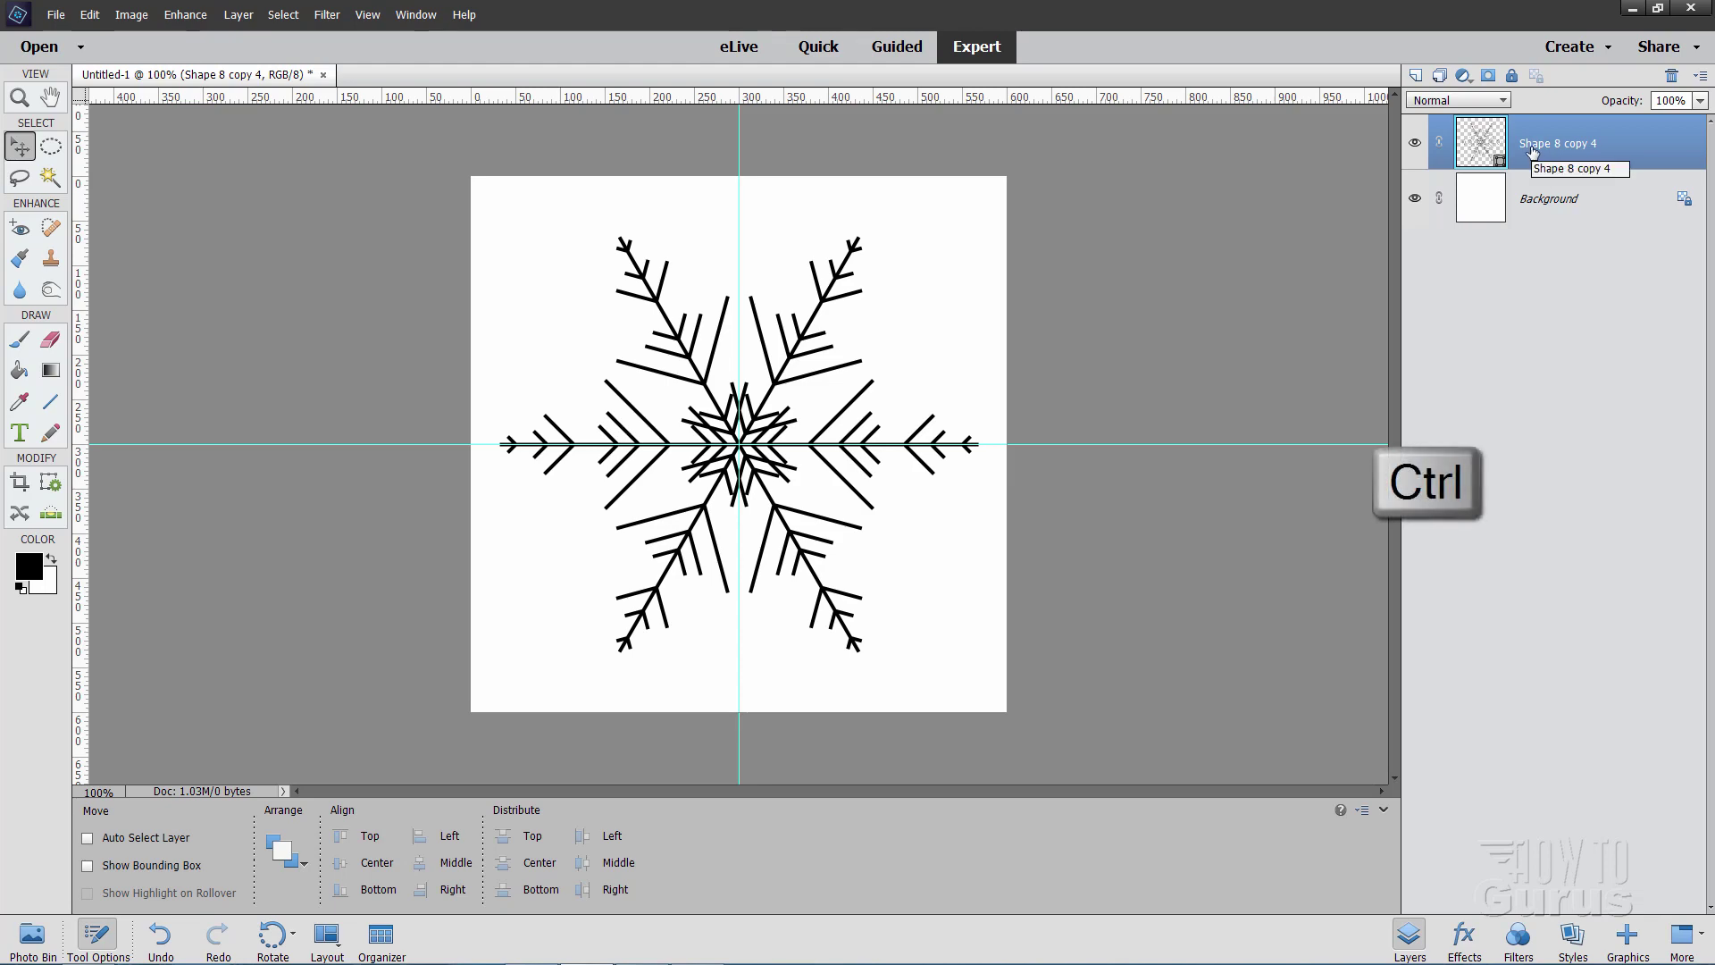
{"action": "left_click", "coordinate": [1479, 140], "text": "ctrl"}
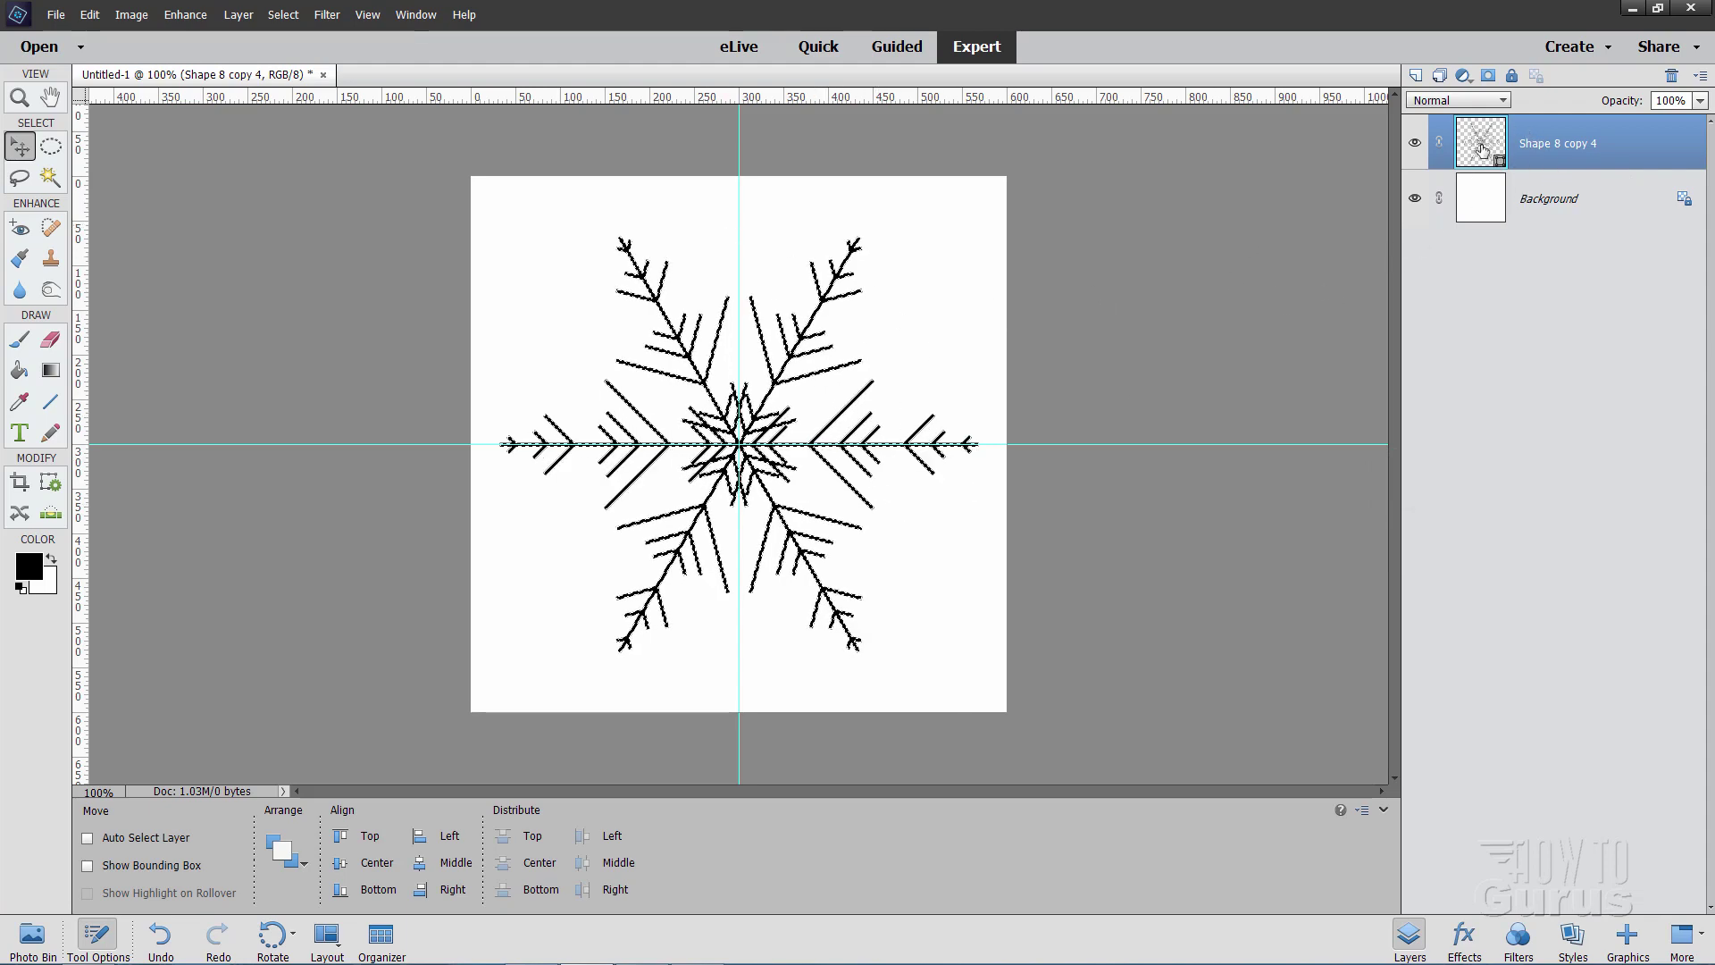
{"action": "left_click", "coordinate": [1562, 202]}
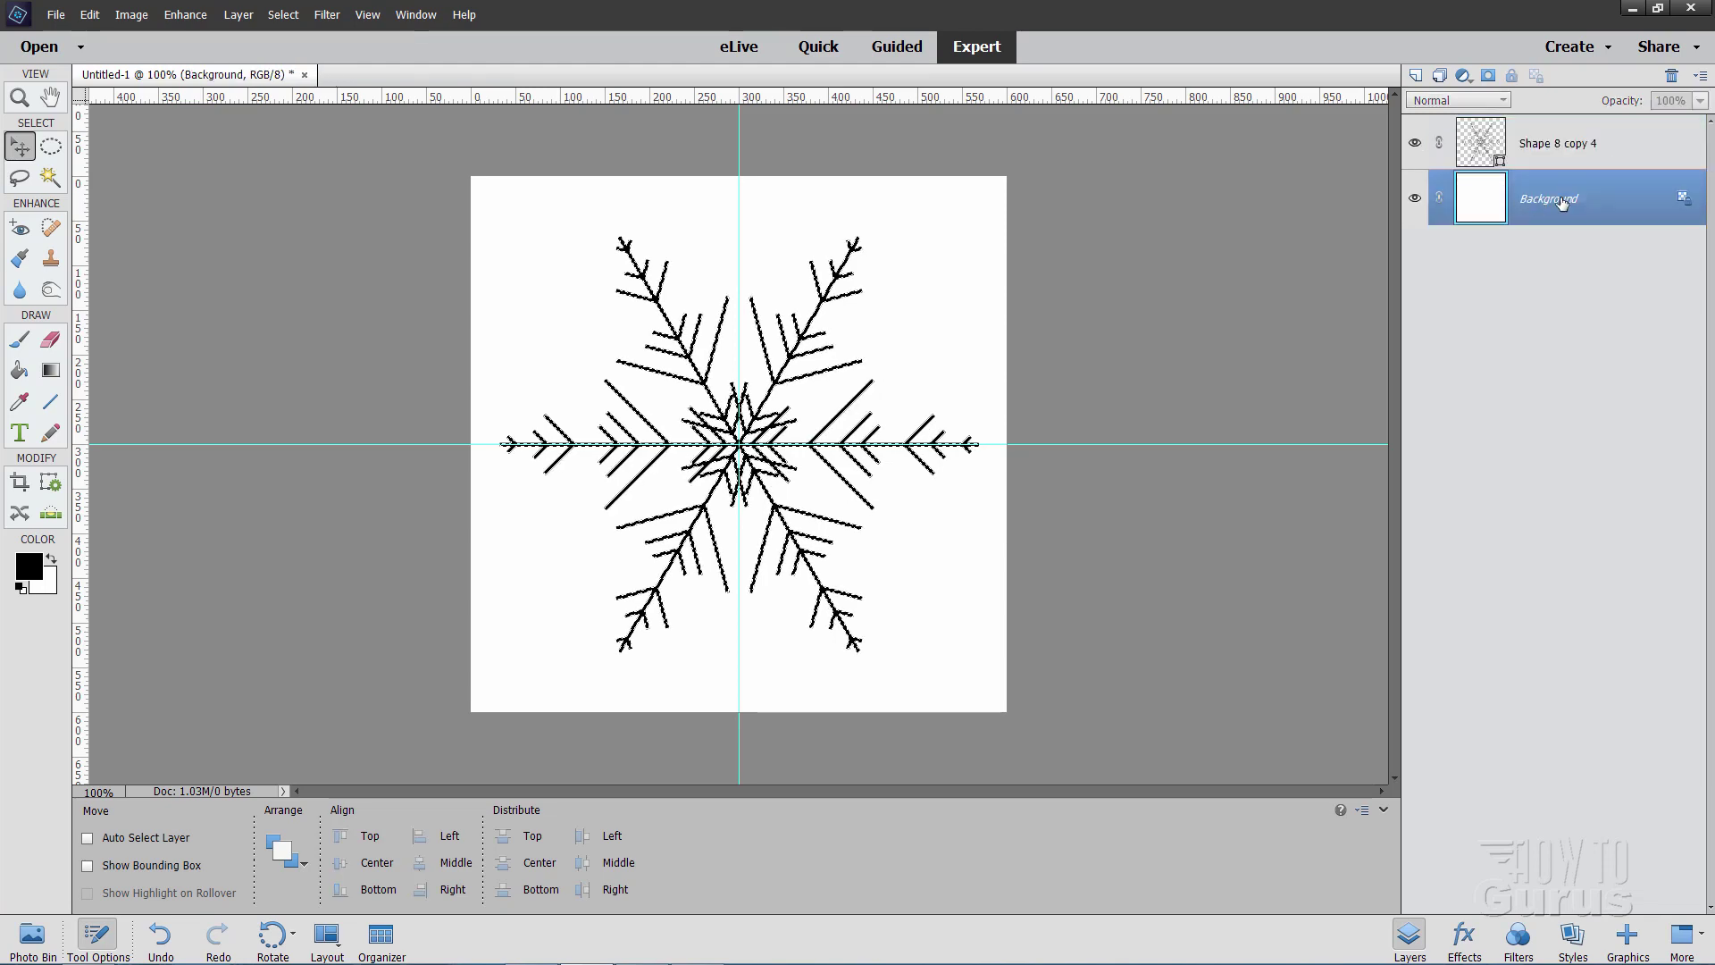
{"action": "left_click", "coordinate": [1416, 75]}
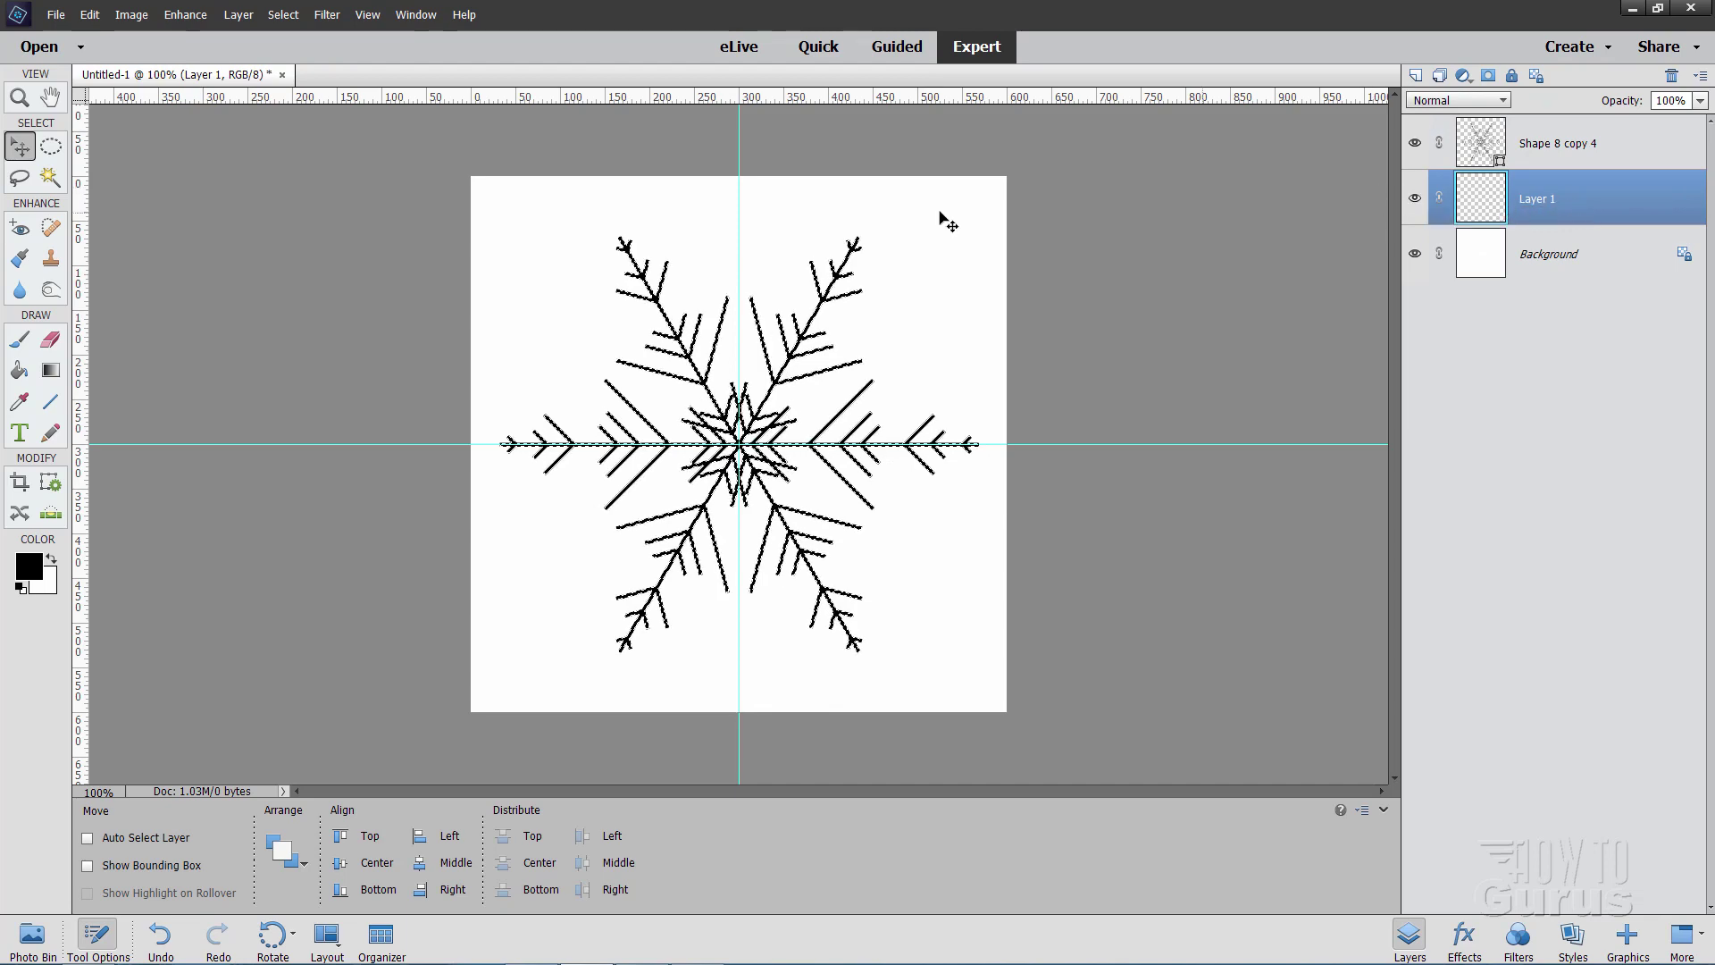
Step: Expand the snowflake selection by 4 pixels and hide the snowflake shape layer
{"action": "left_click", "coordinate": [282, 15]}
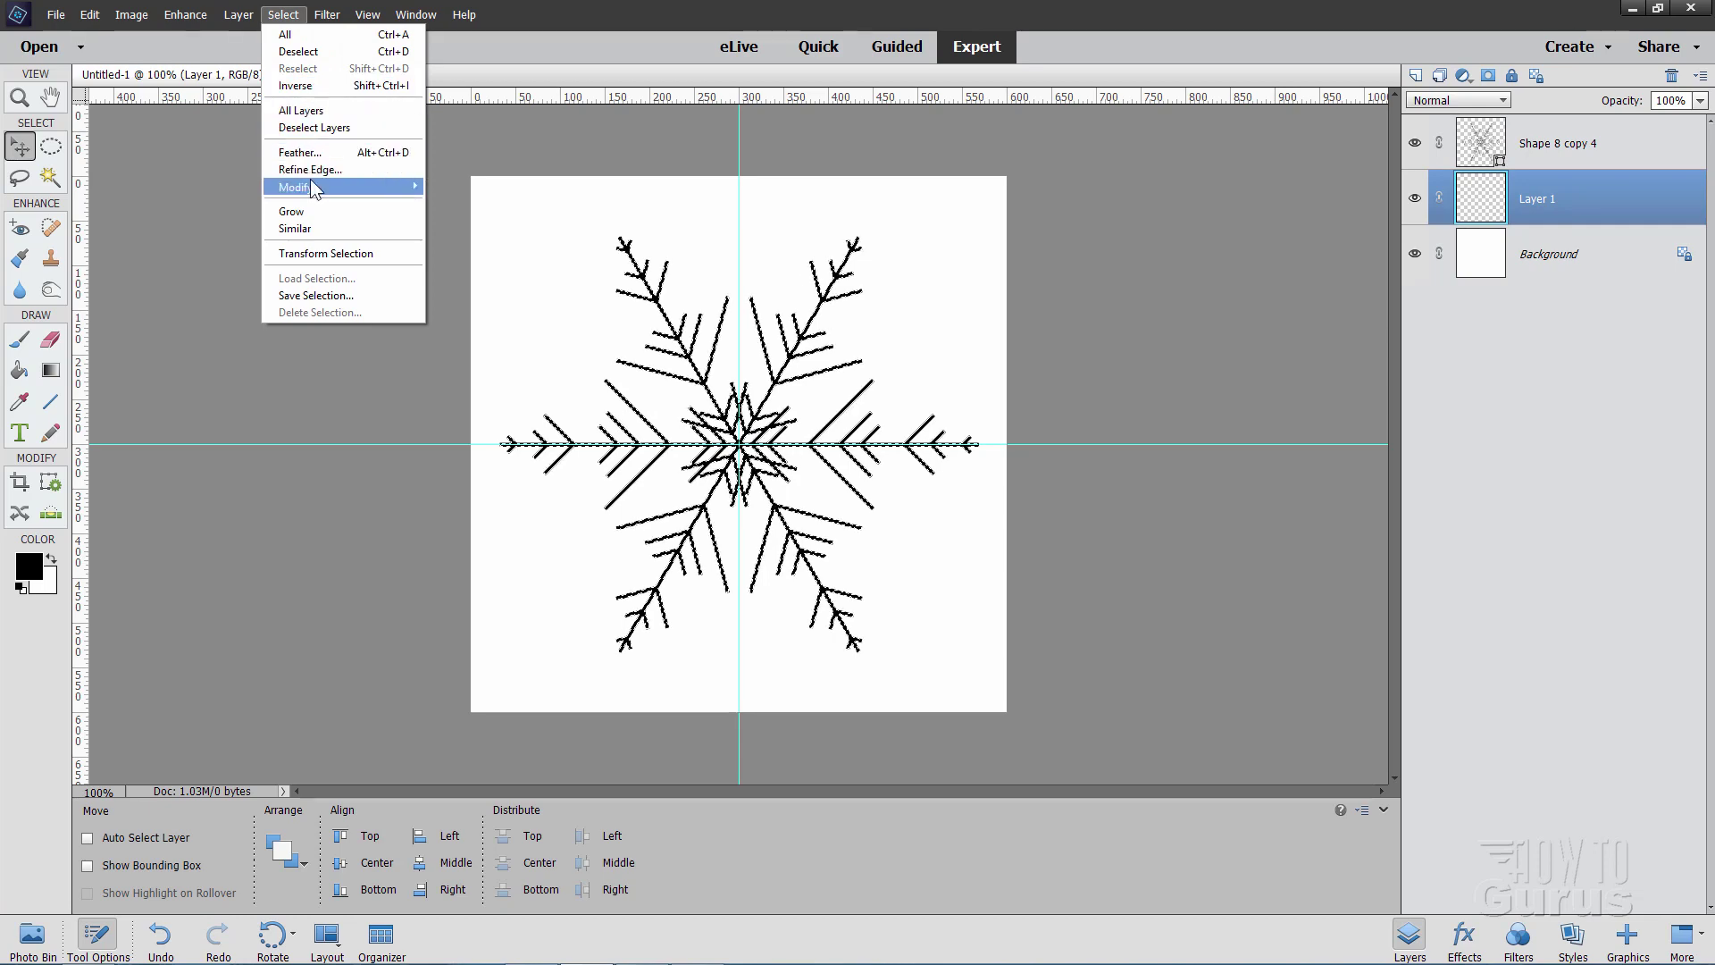
{"action": "mouse_move", "coordinate": [314, 188]}
{"action": "left_click", "coordinate": [437, 221]}
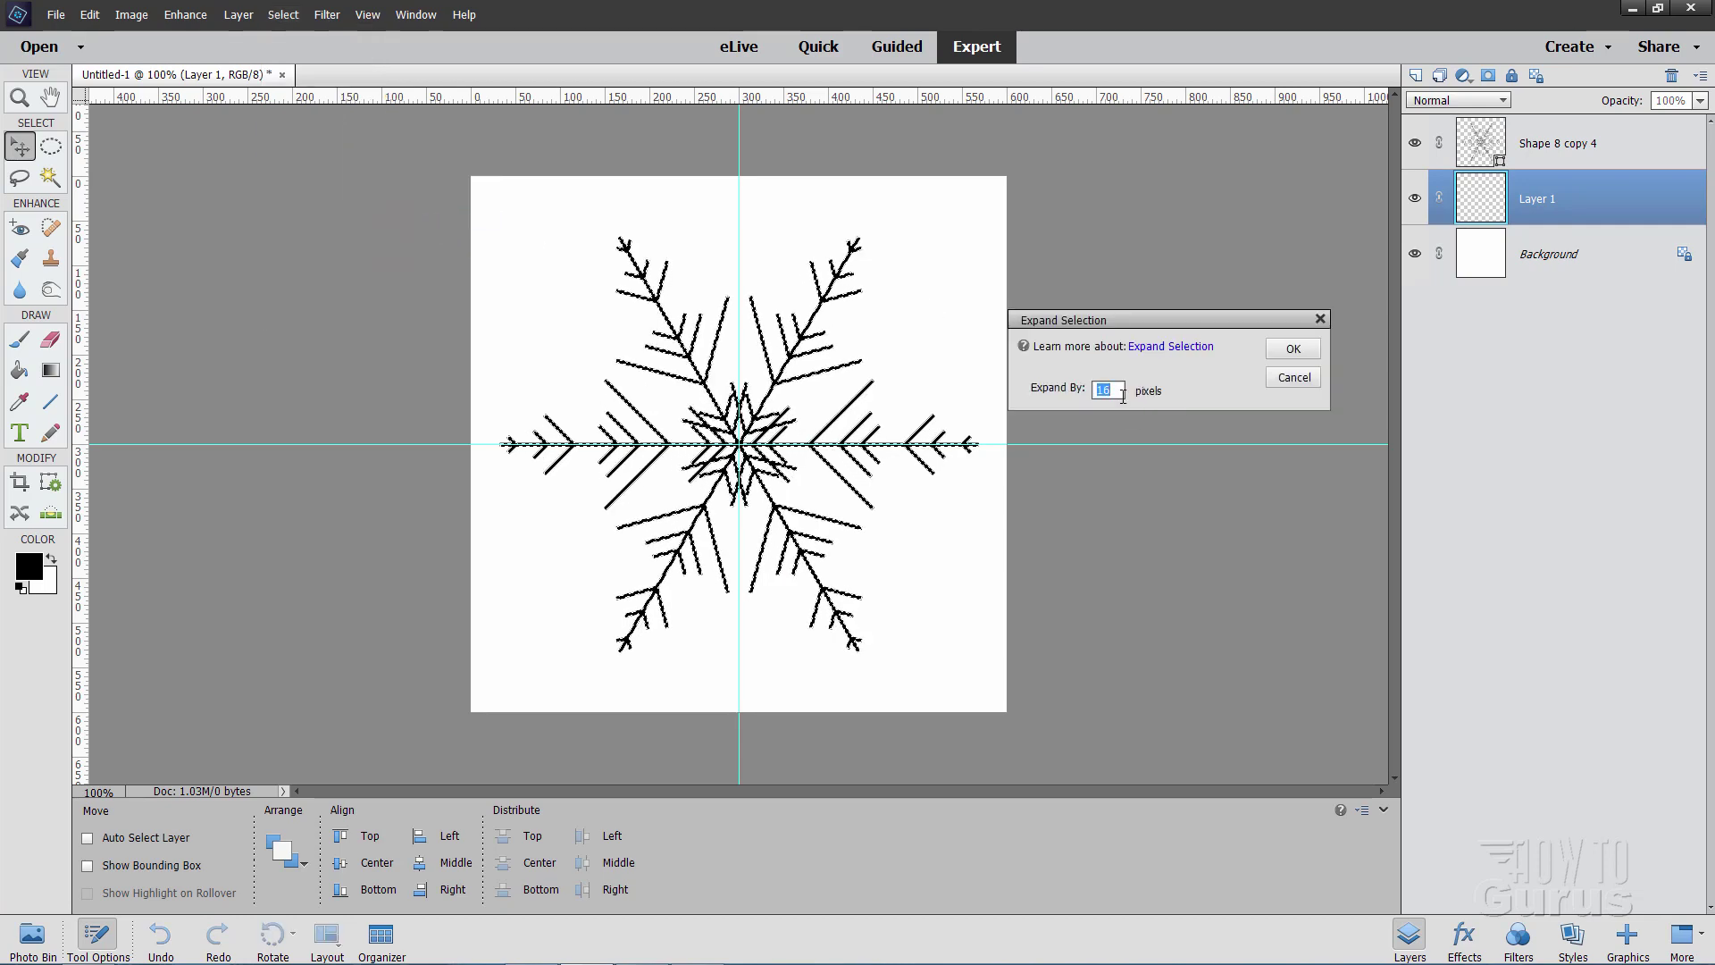
{"action": "left_click", "coordinate": [1312, 345]}
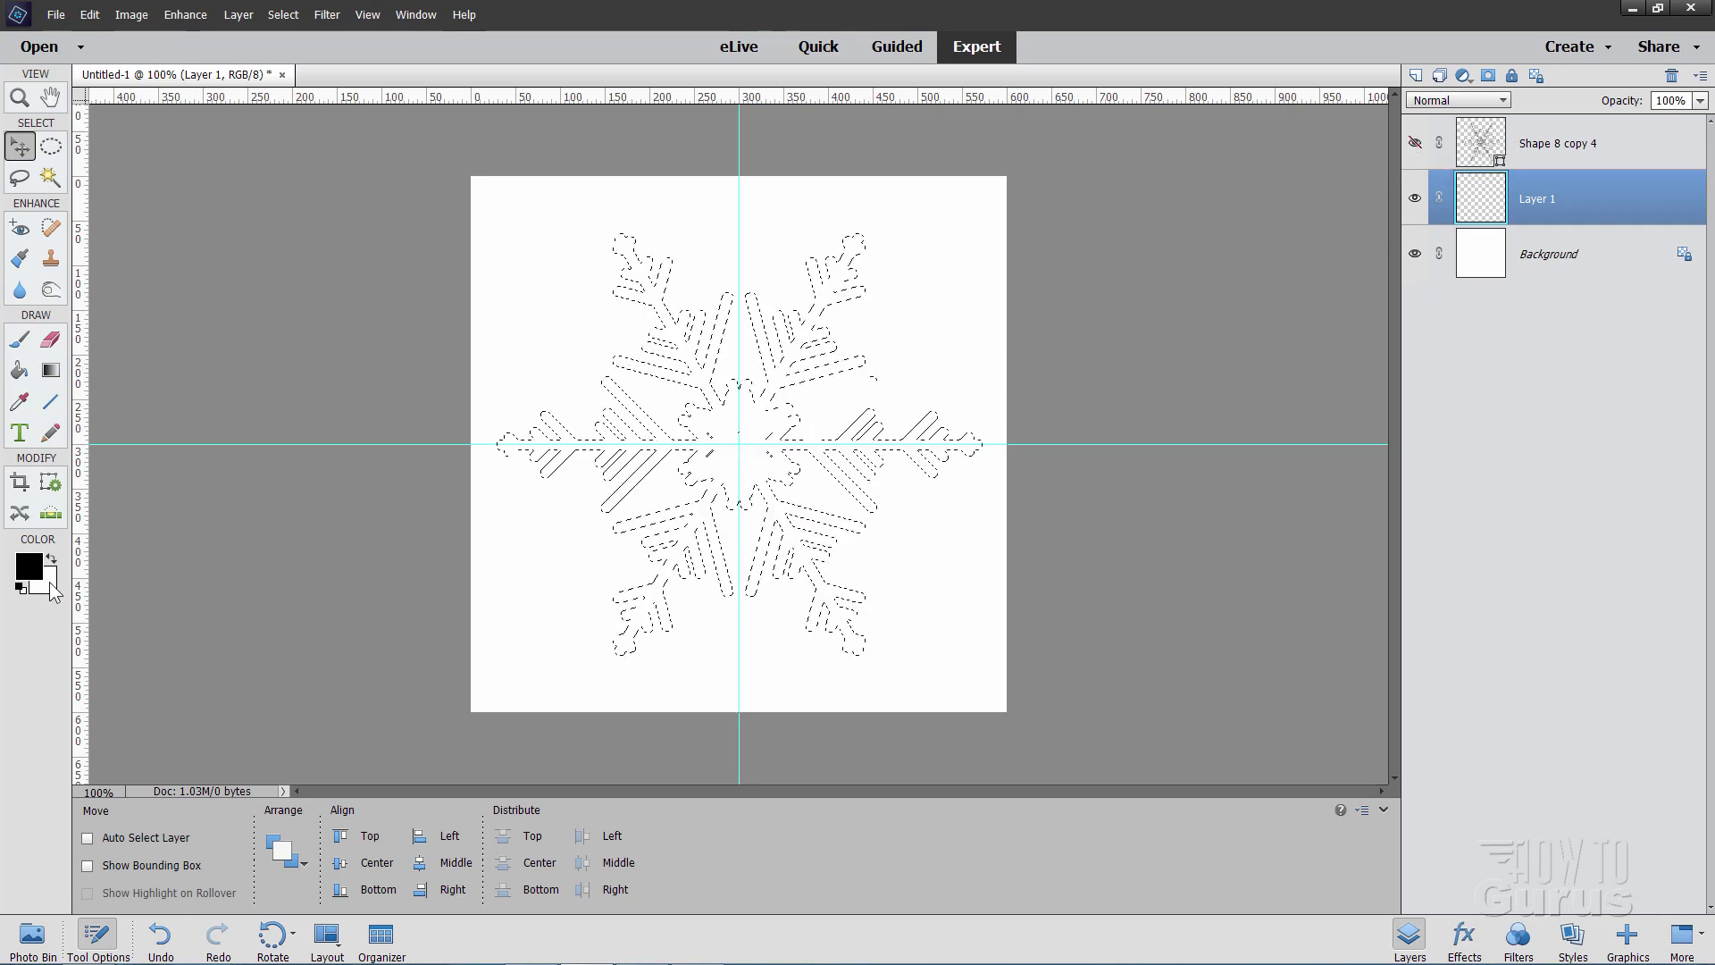
Step: Set the foreground color to dark gray #4f4e4e and fill the expanded selection on Layer 1 with the Paint Bucket
{"action": "left_click", "coordinate": [30, 567]}
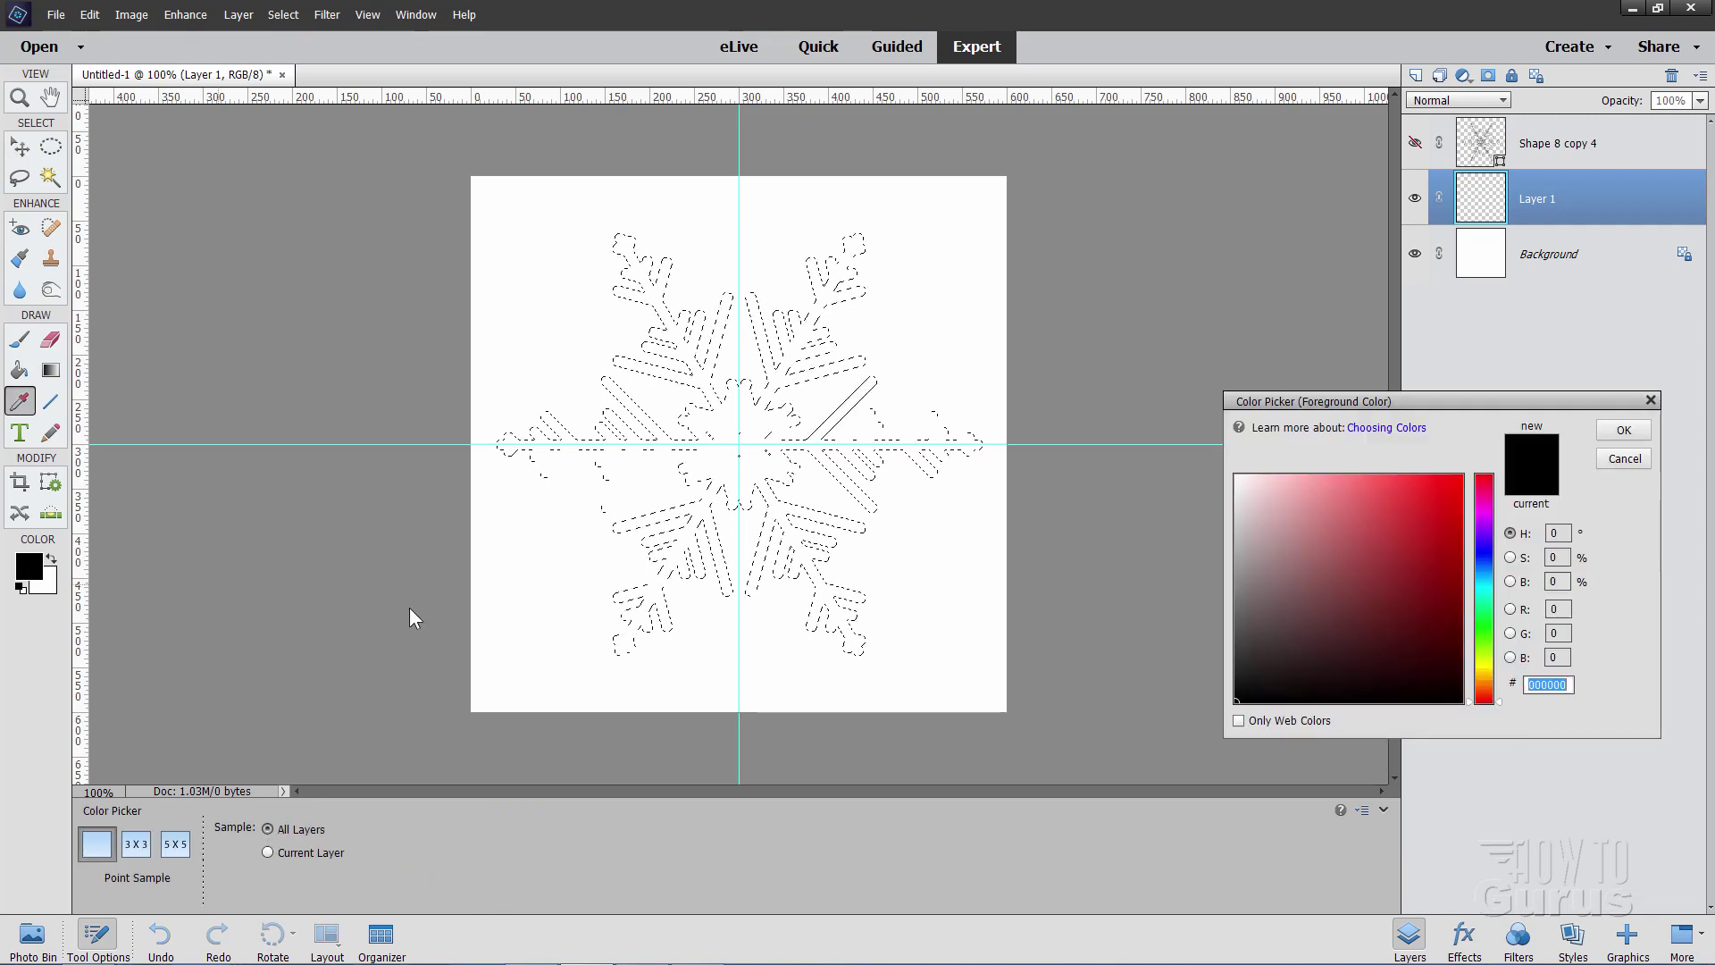
{"action": "left_click", "coordinate": [1237, 632]}
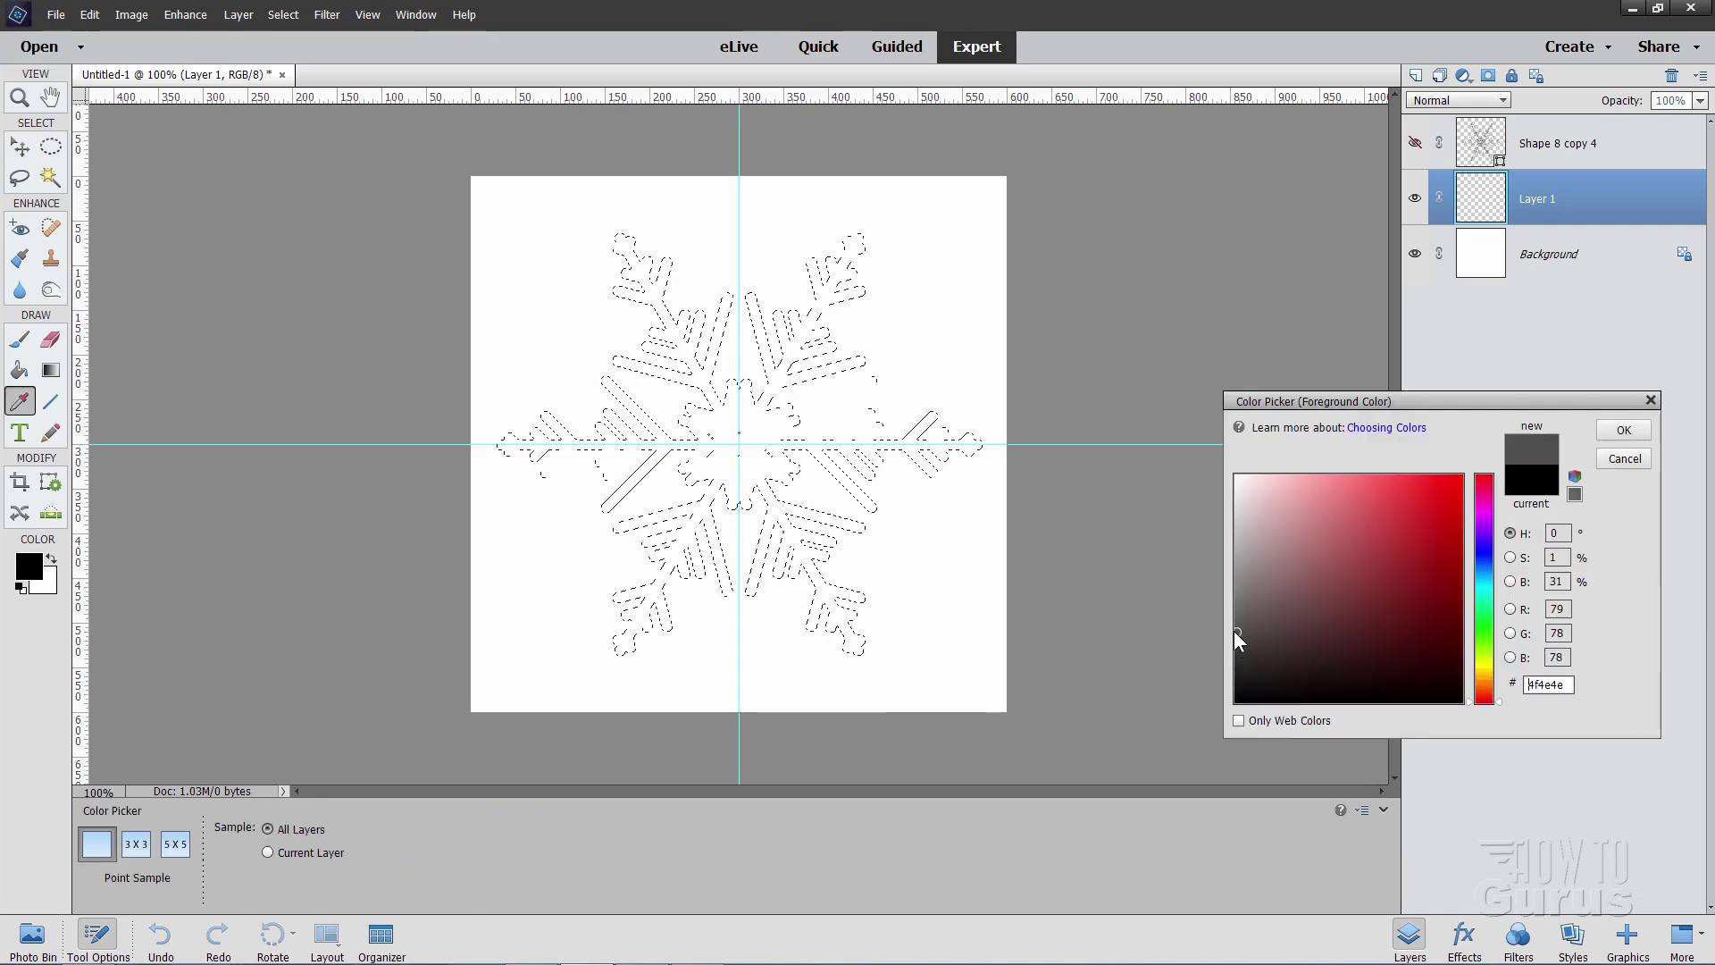
{"action": "left_click", "coordinate": [1624, 430]}
{"action": "left_click", "coordinate": [20, 370]}
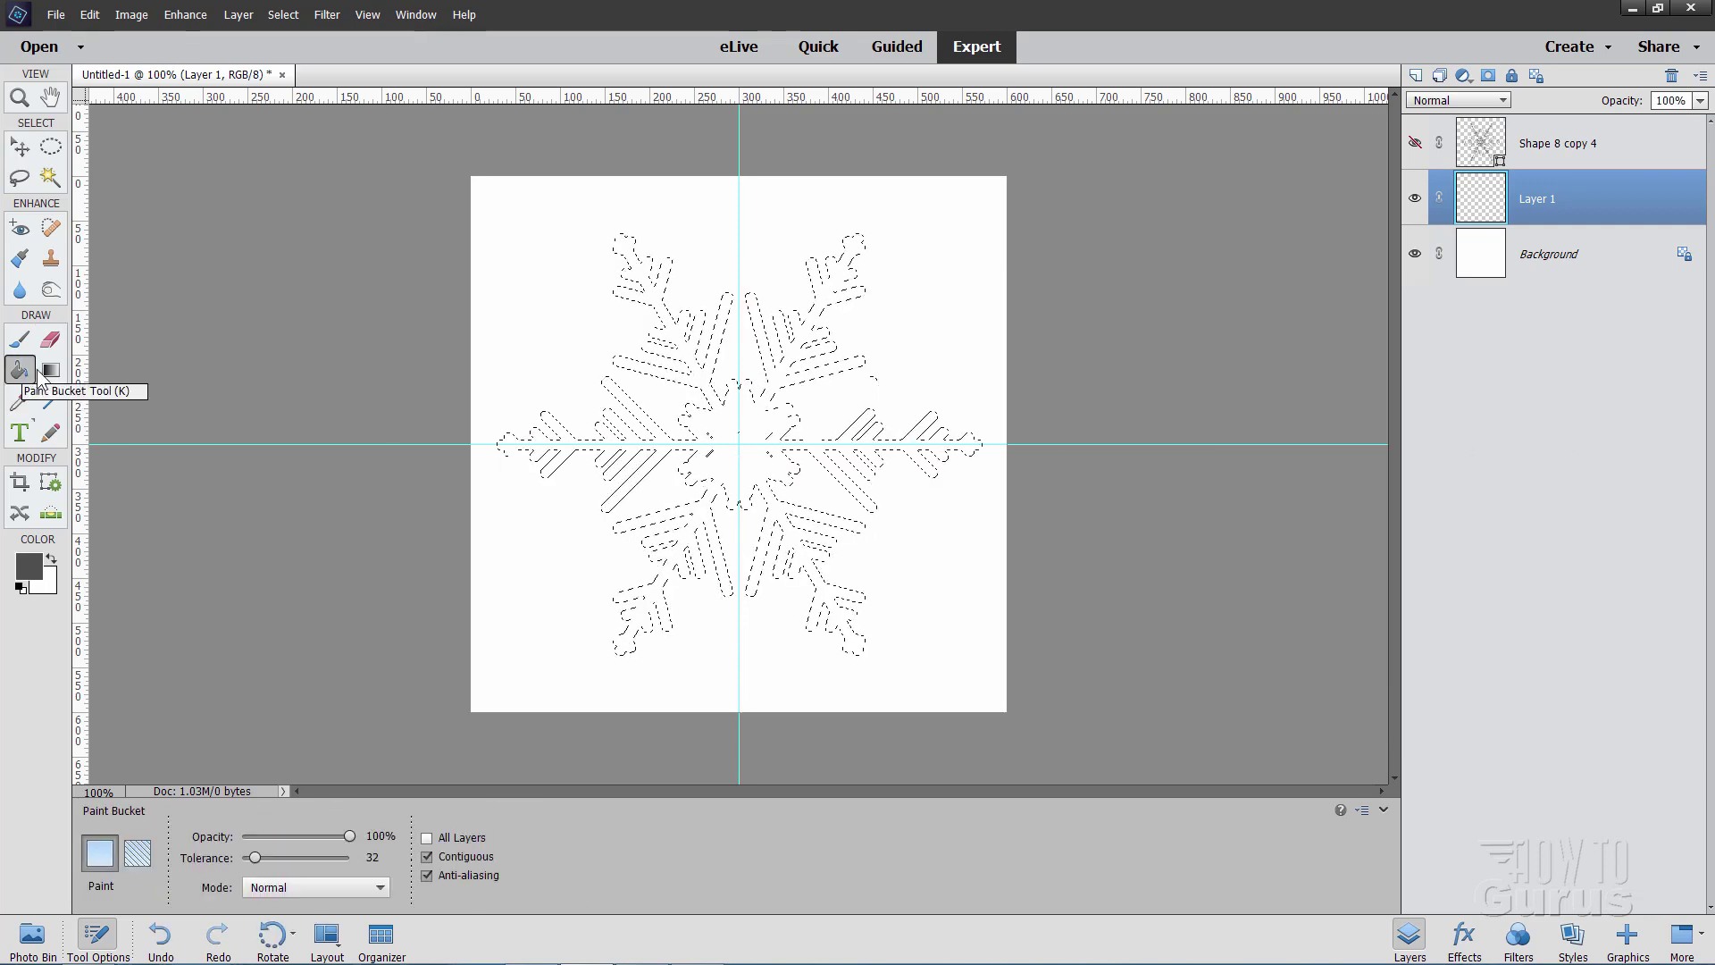
{"action": "left_click", "coordinate": [731, 439]}
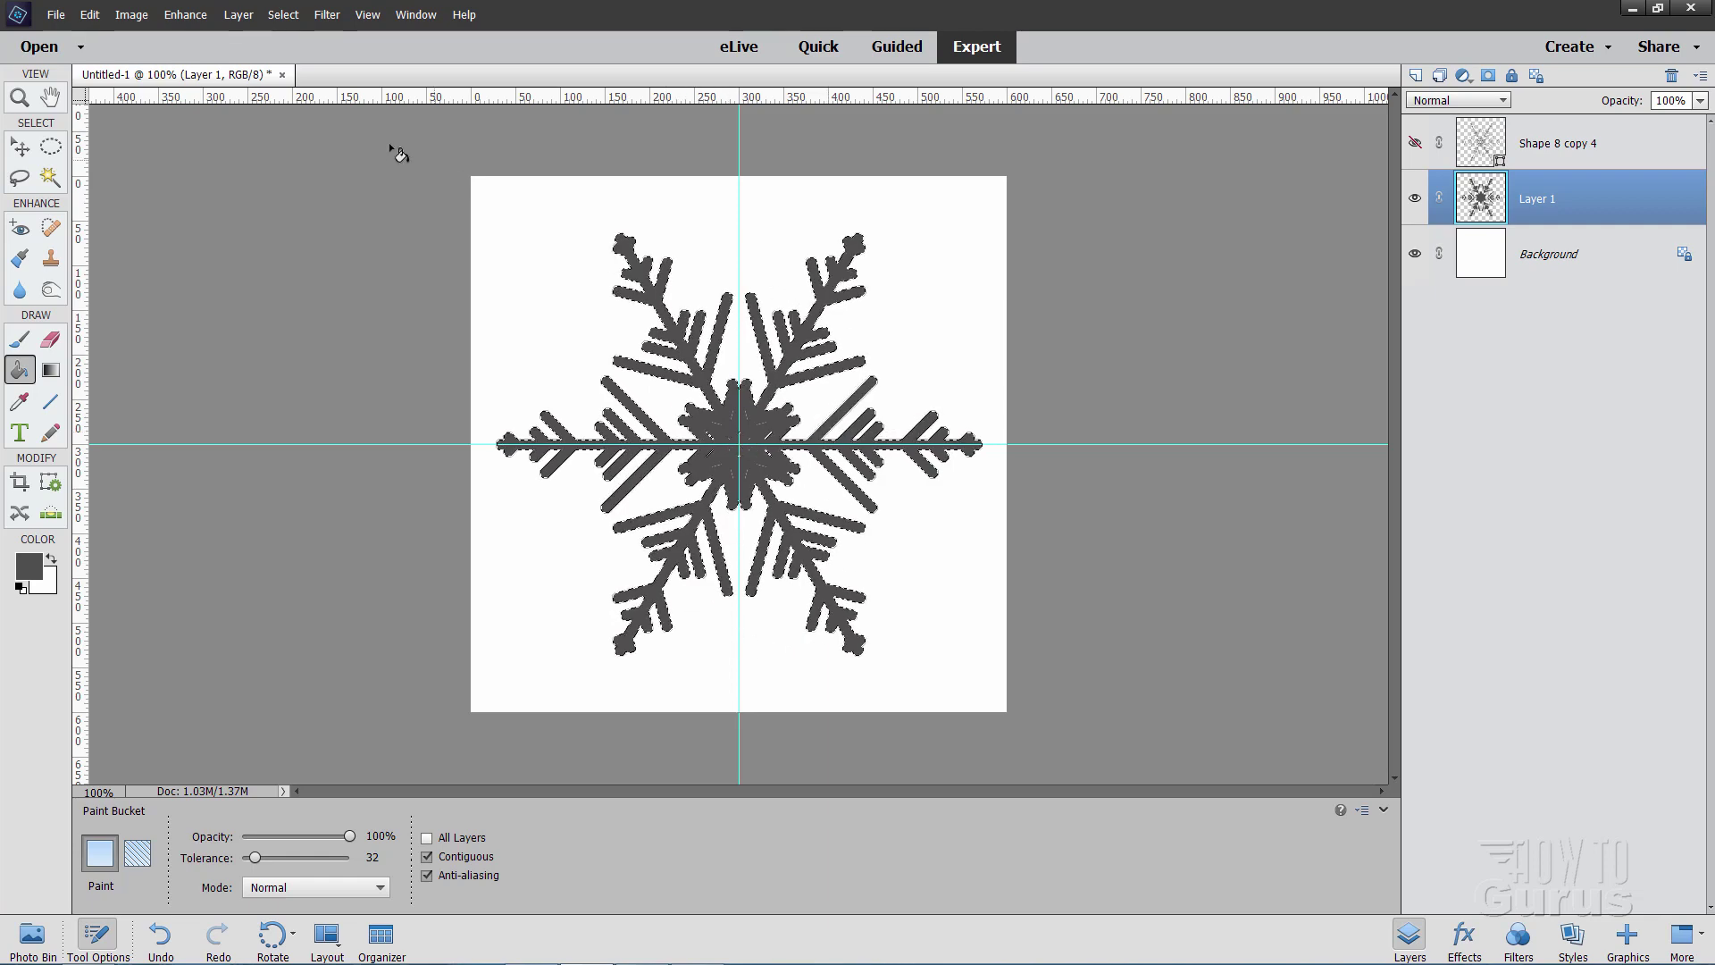
Step: Add a new empty layer directly above the Background and expand the active snowflake selection by 16 pixels
{"action": "left_click", "coordinate": [1554, 257]}
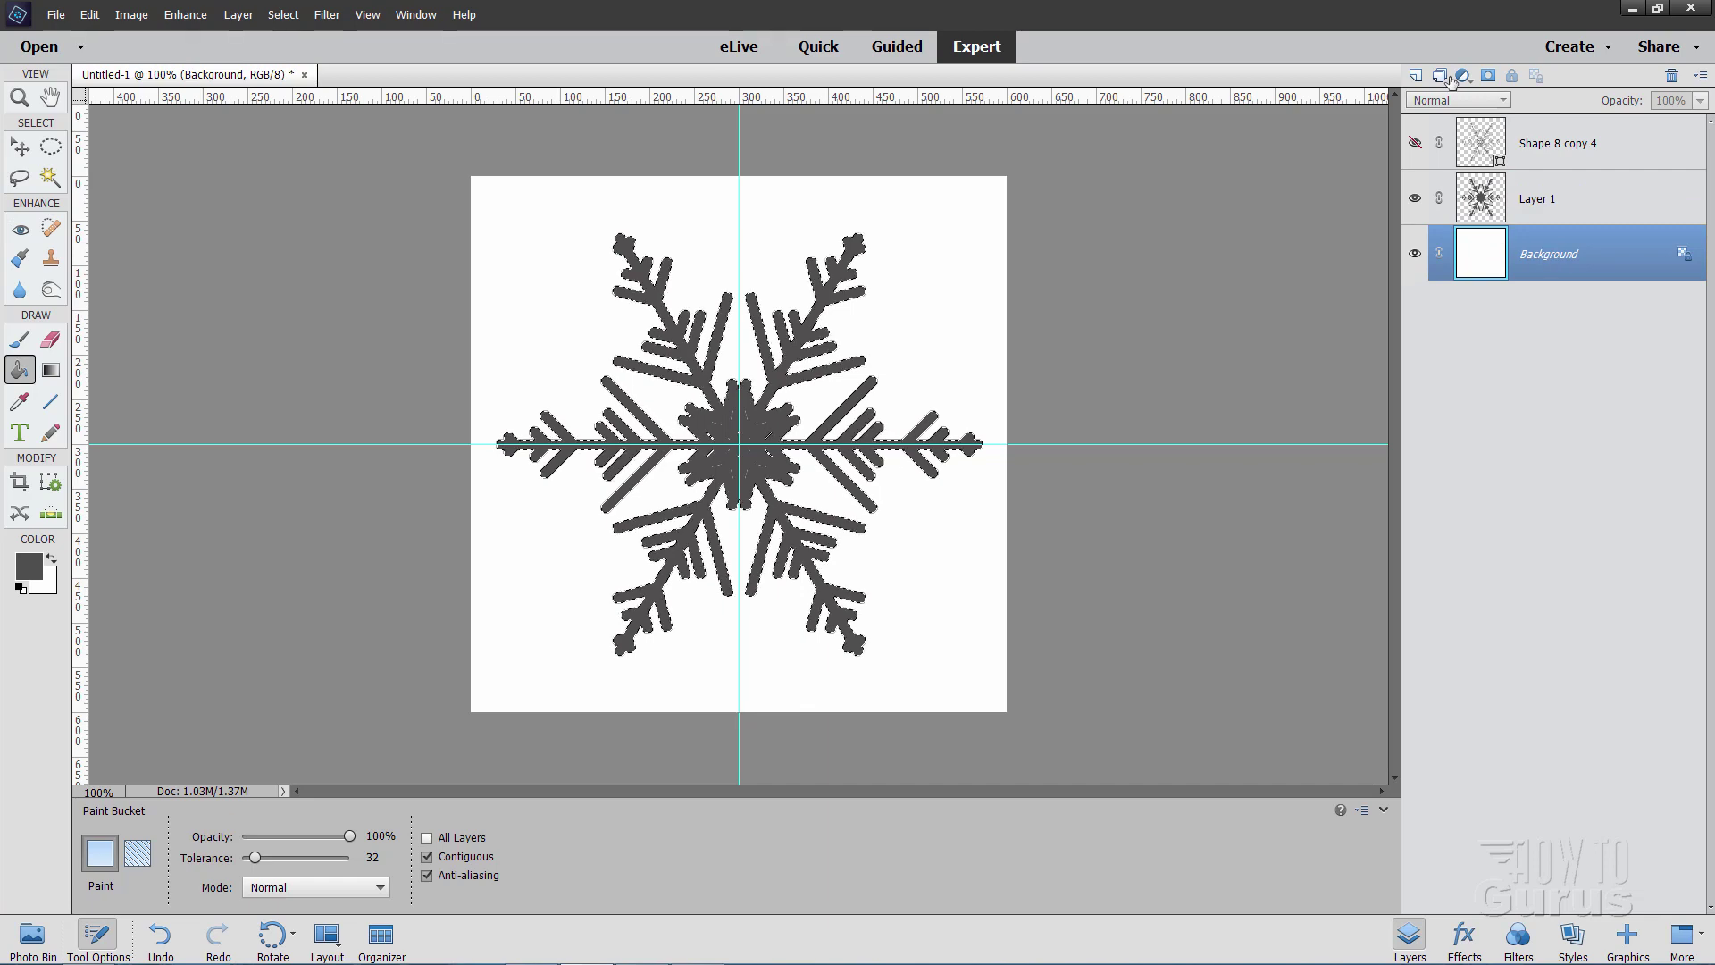
{"action": "left_click", "coordinate": [1416, 76]}
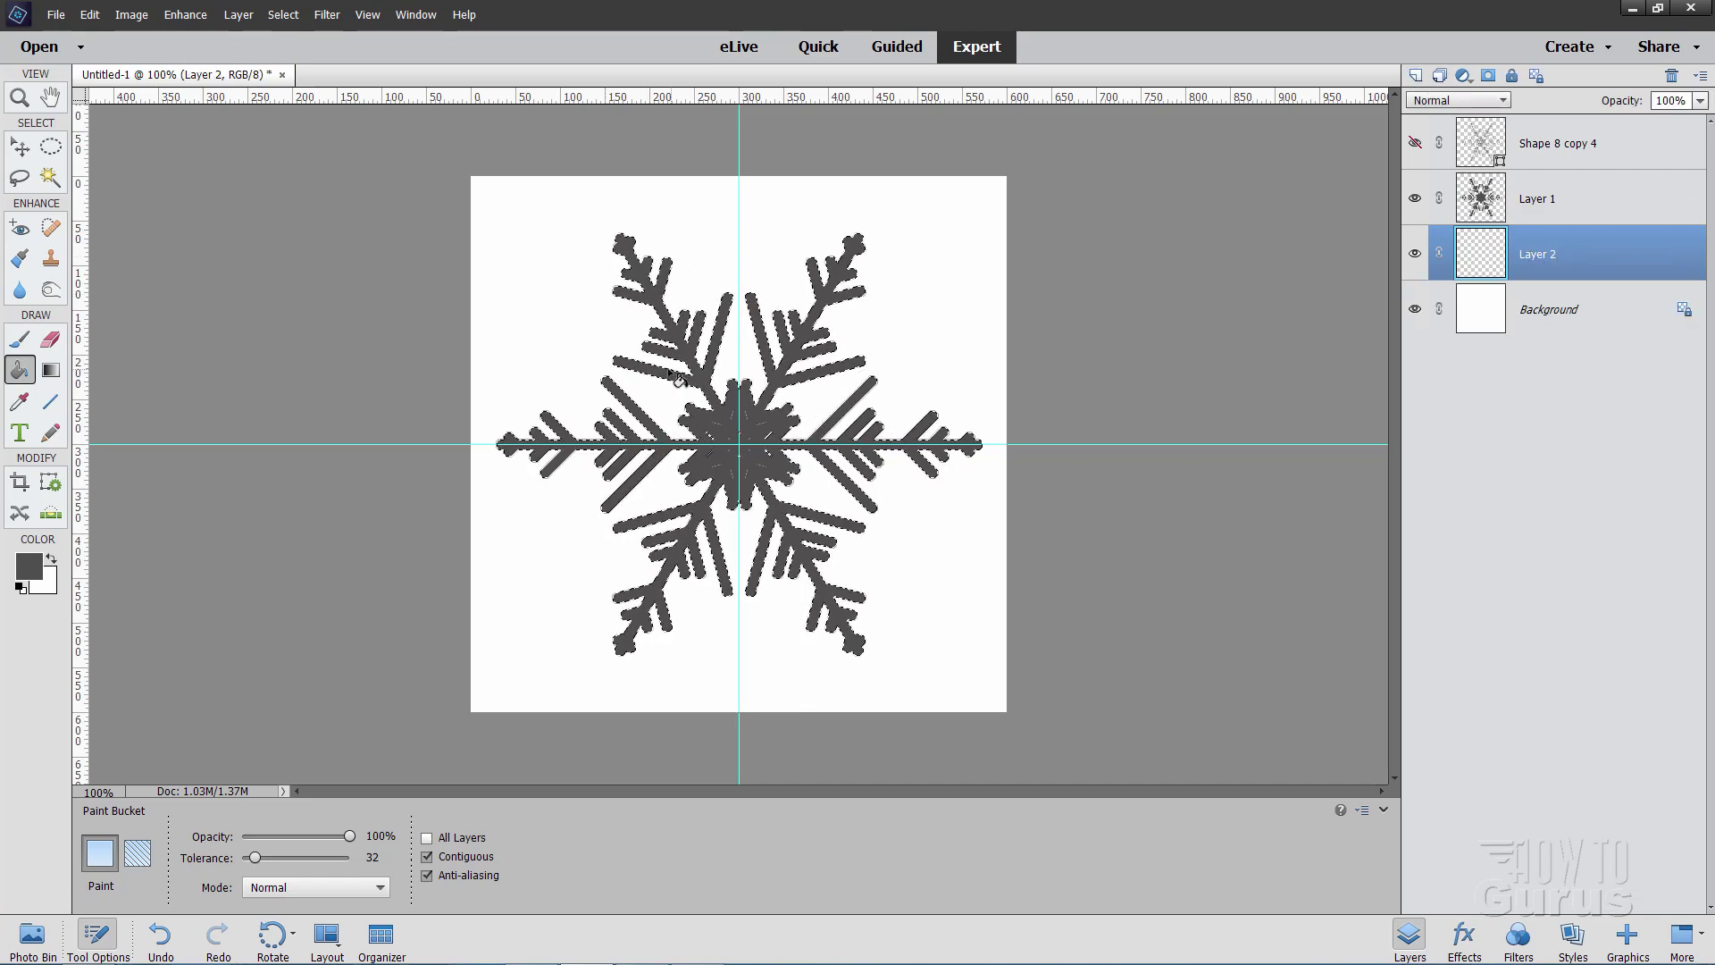
{"action": "left_click", "coordinate": [281, 14]}
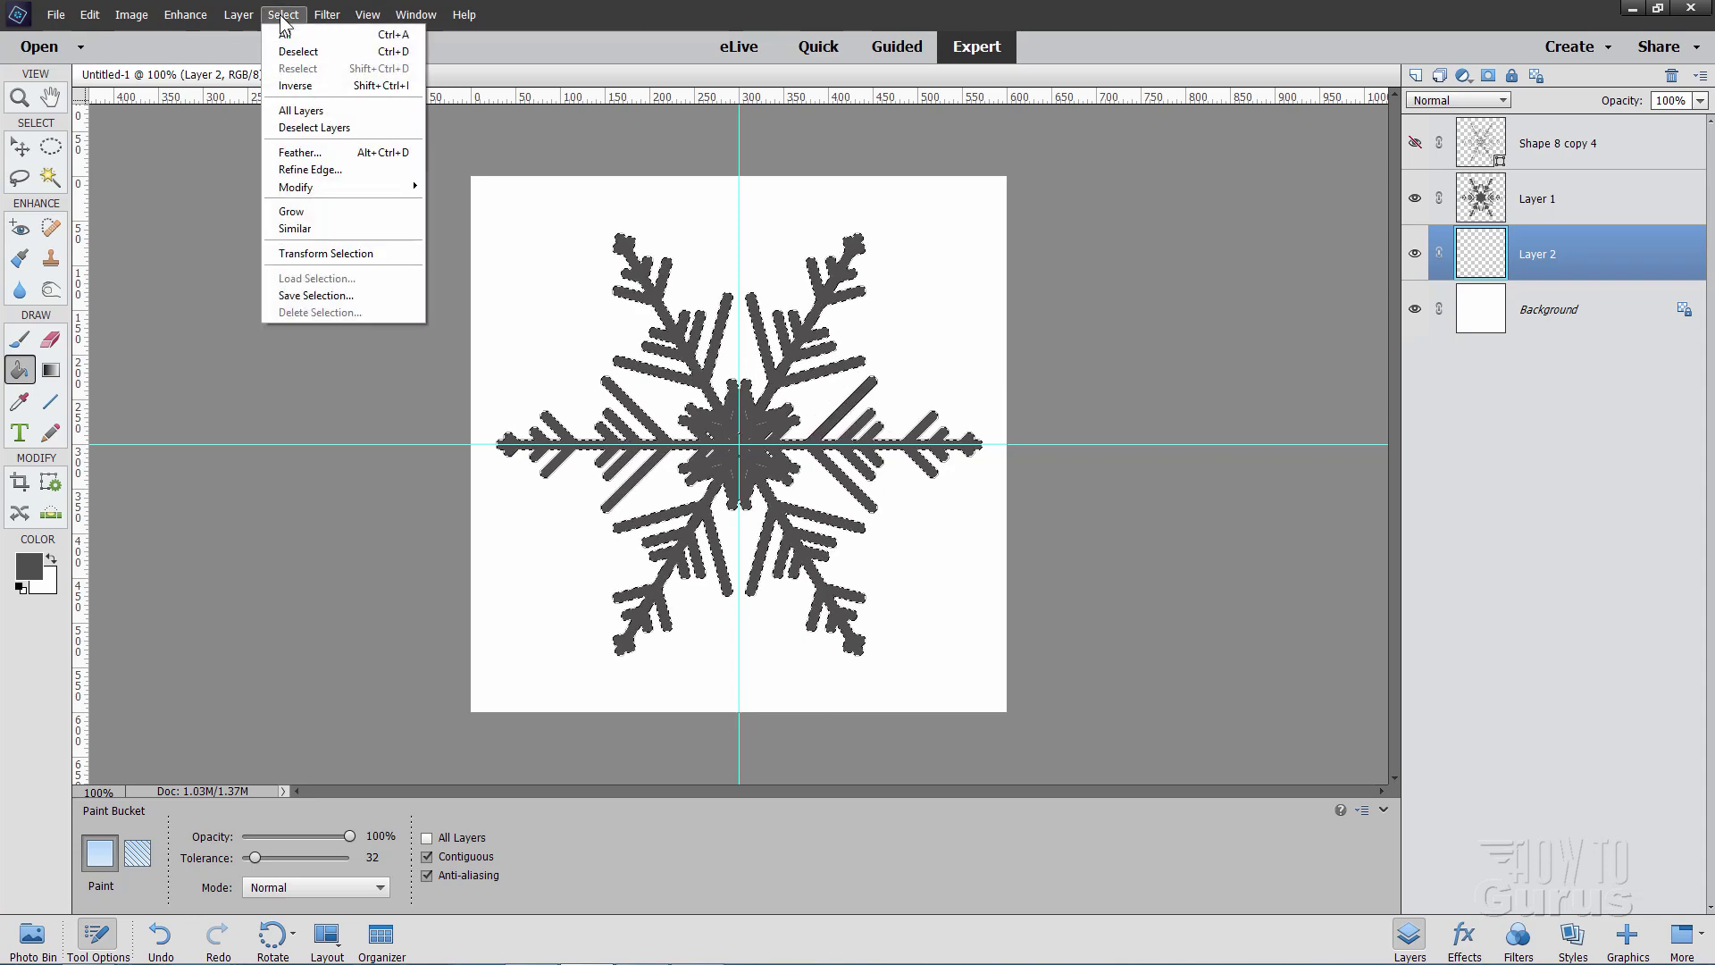
{"action": "mouse_move", "coordinate": [322, 185]}
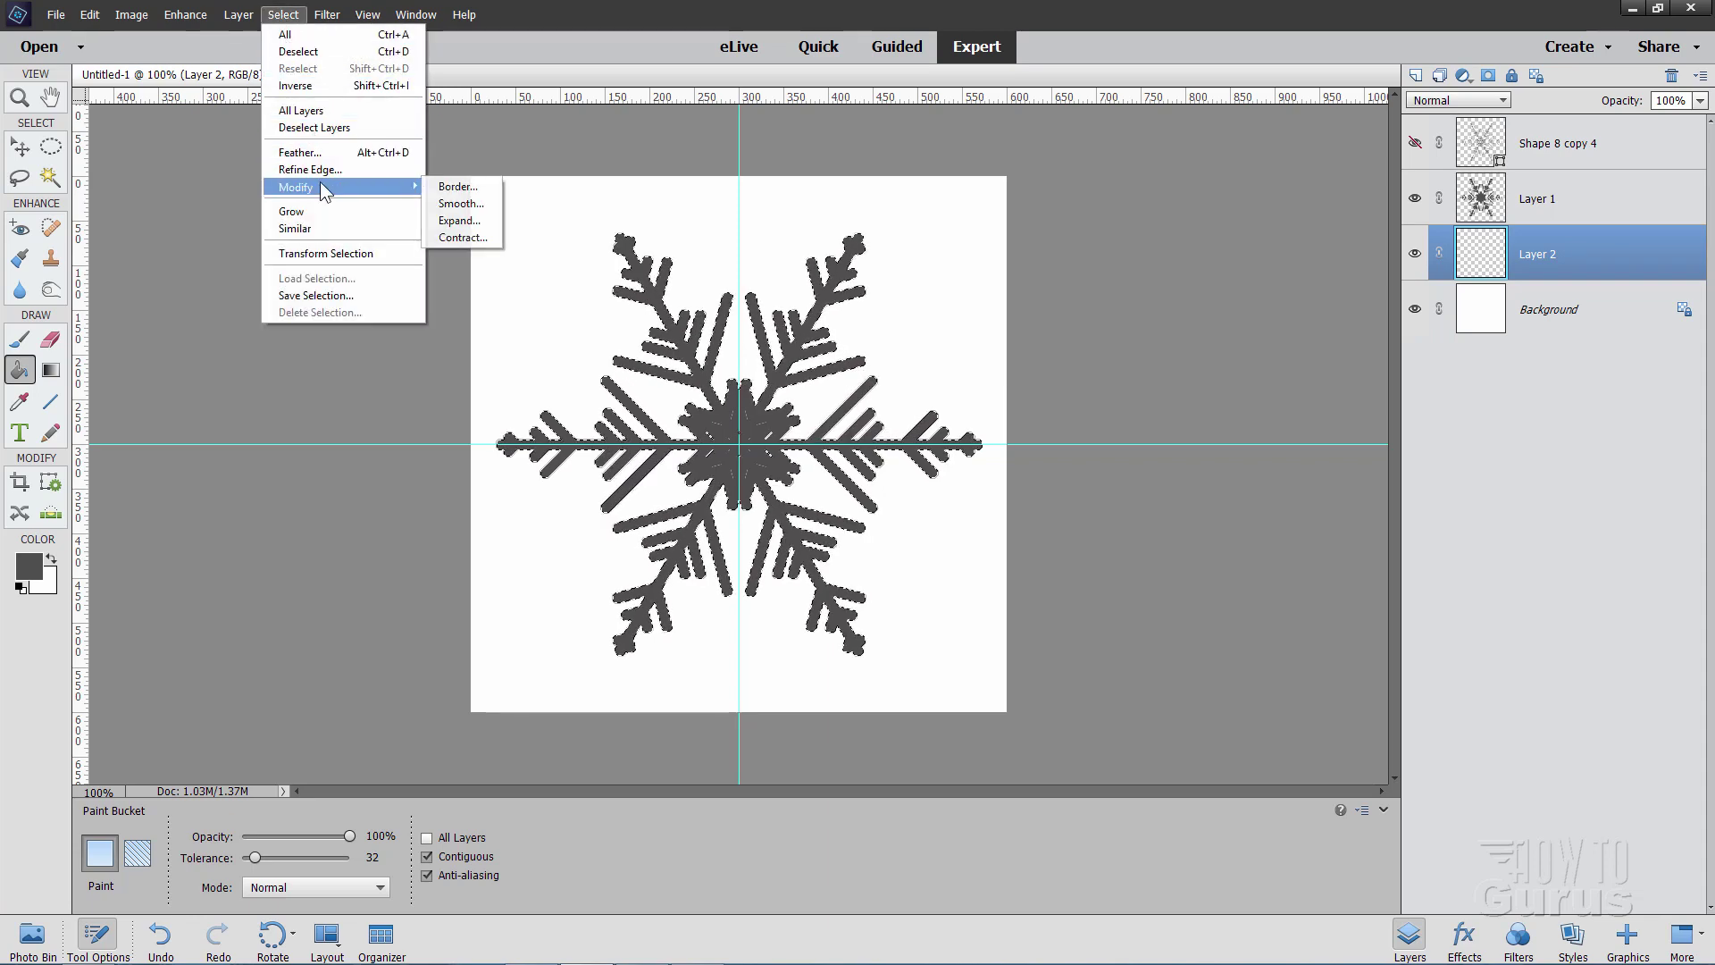
{"action": "left_click", "coordinate": [433, 220]}
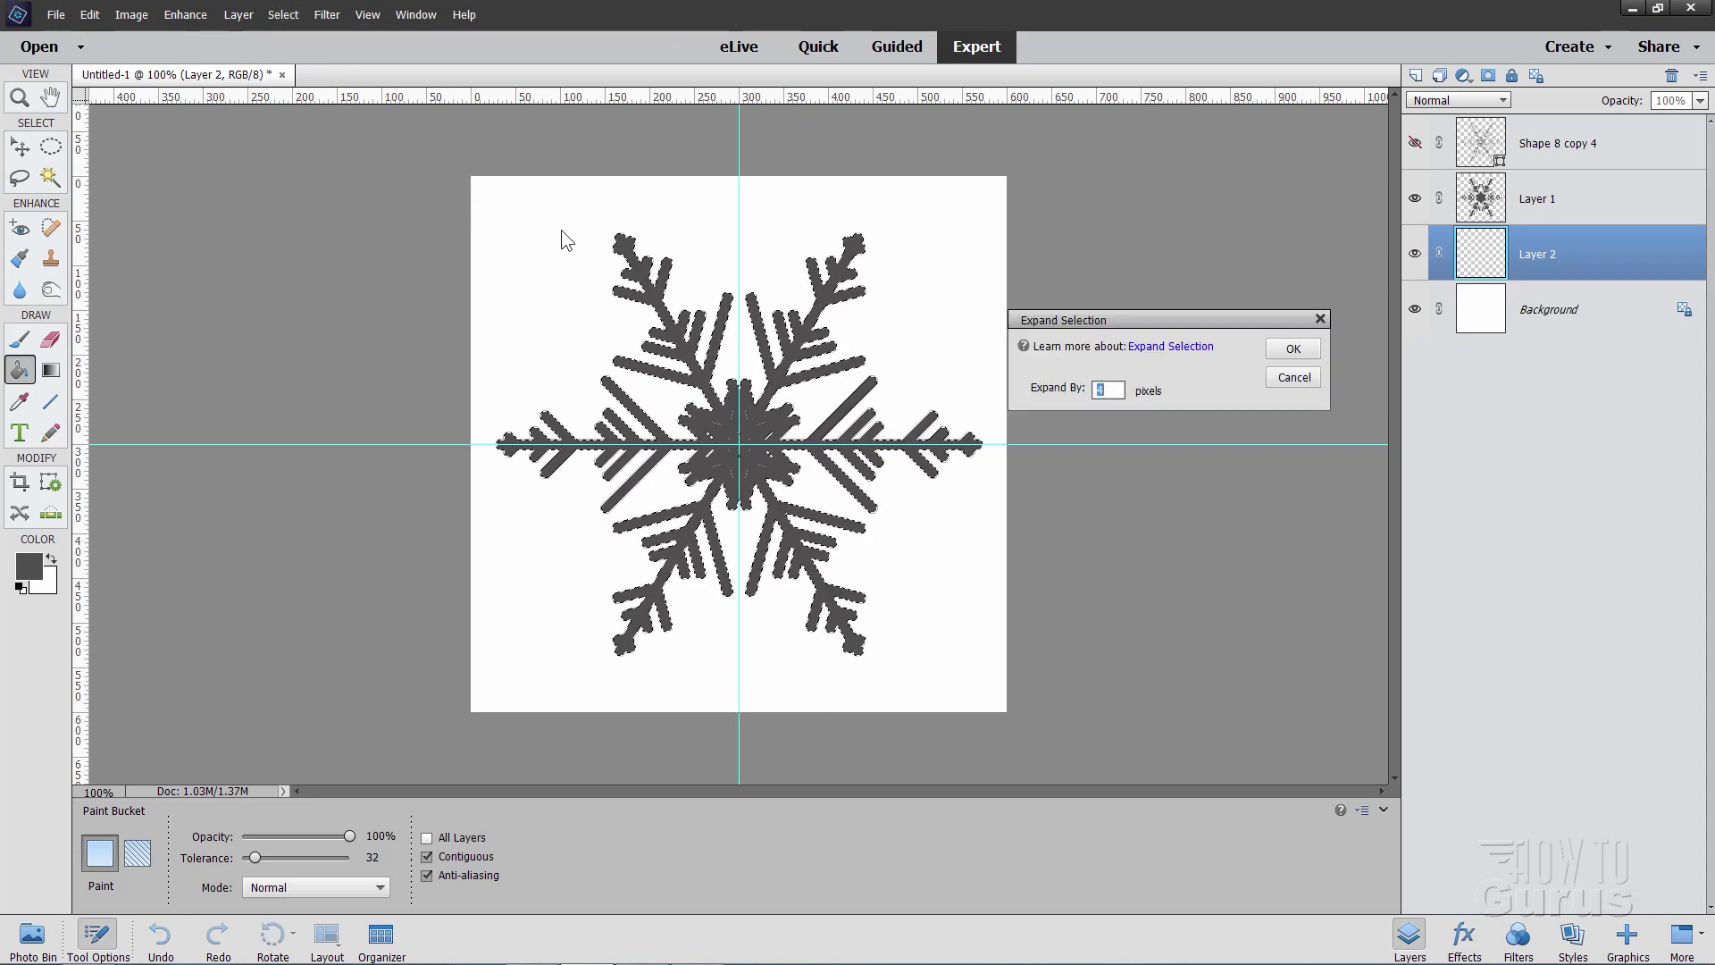
{"action": "type", "text": "16"}
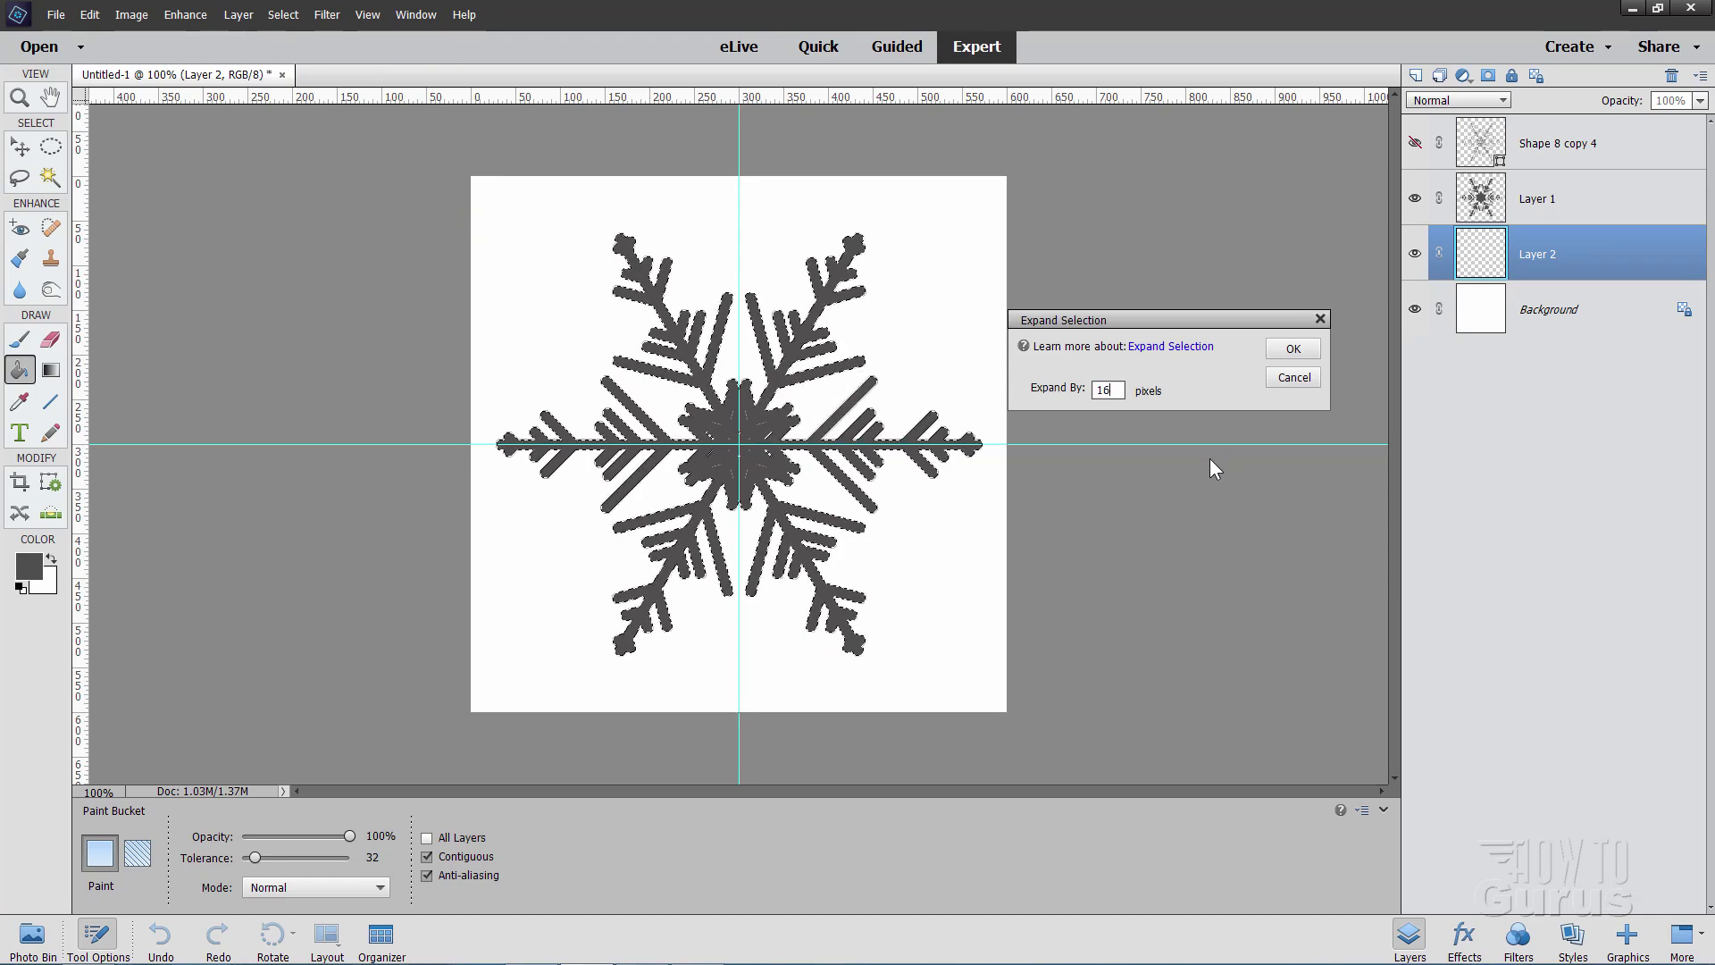
{"action": "left_click", "coordinate": [1302, 352]}
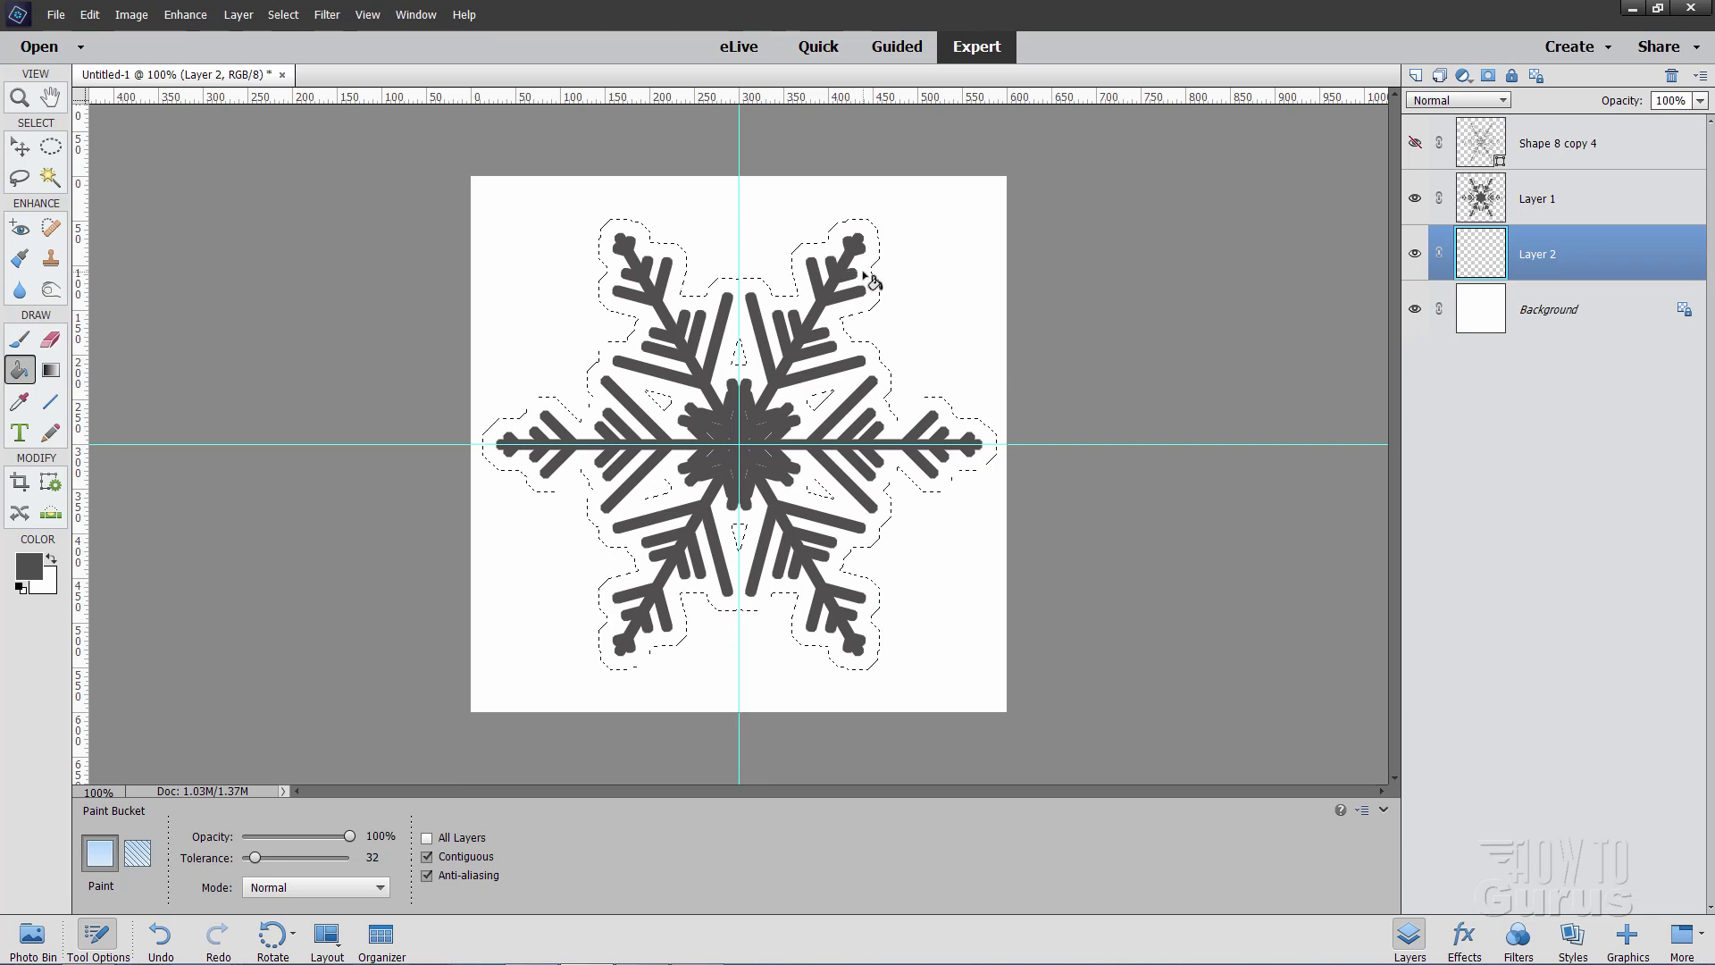
Step: Set the foreground color to light gray #a5a4a4, hide Layer 1 and fill the expanded selection on Layer 2 with the Paint Bucket
{"action": "left_click", "coordinate": [28, 566]}
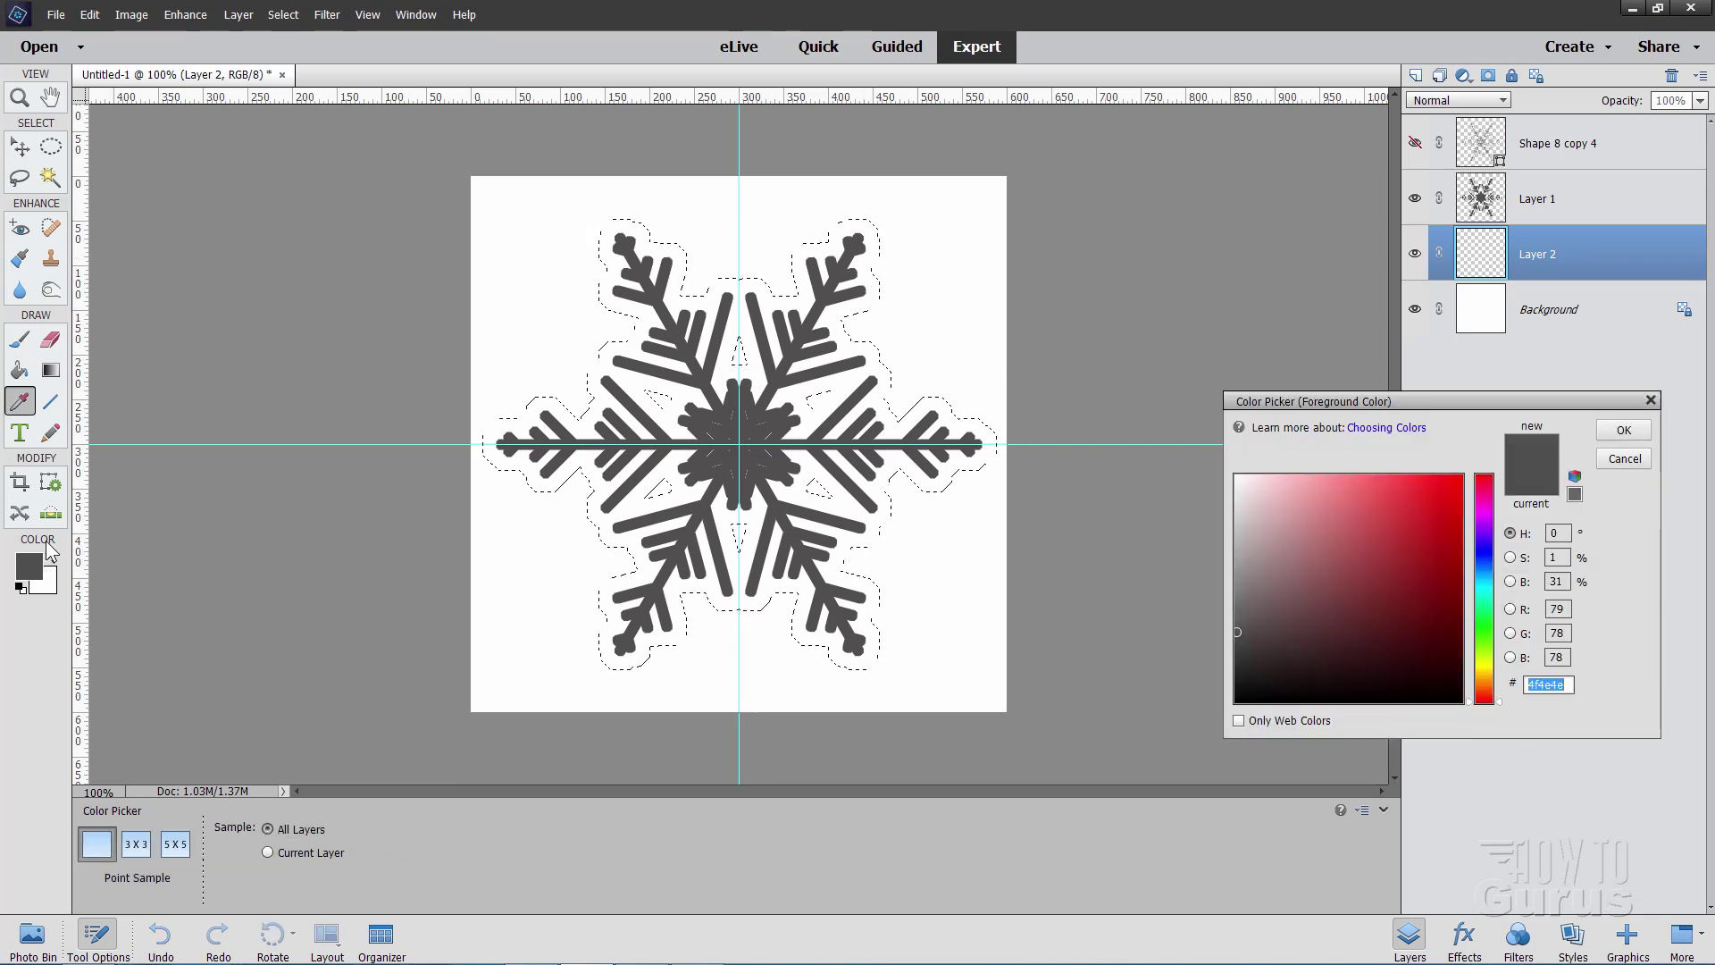
{"action": "left_click", "coordinate": [1235, 555]}
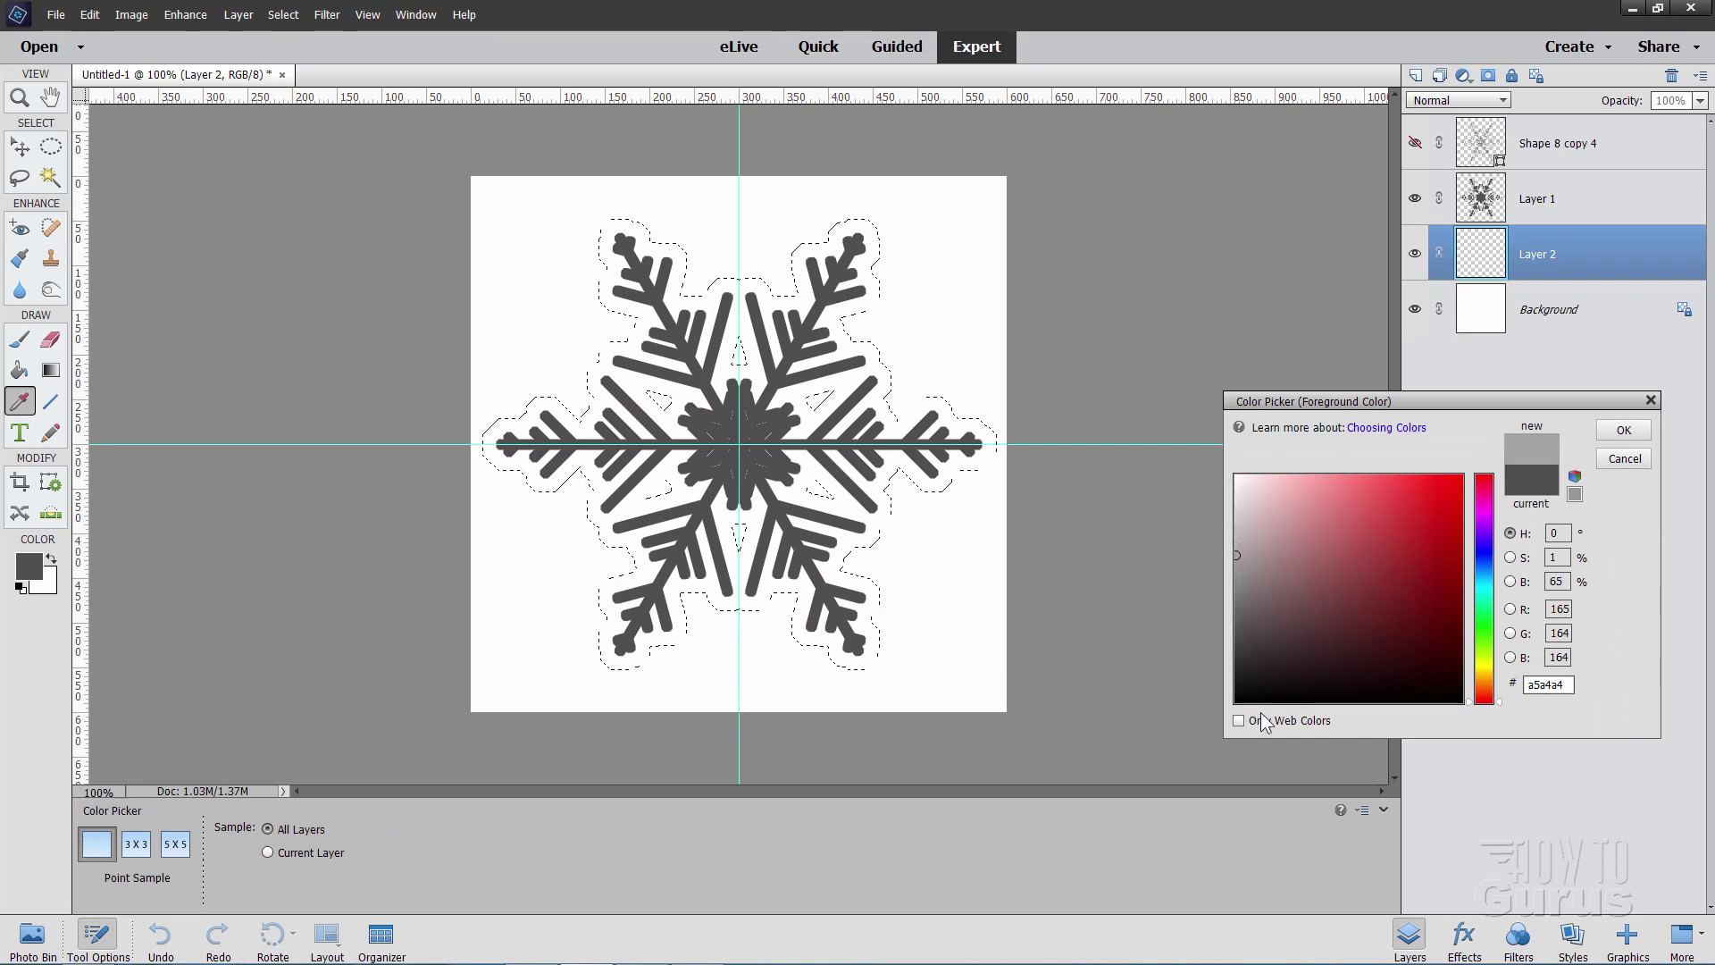
{"action": "left_click", "coordinate": [1624, 430]}
{"action": "key", "text": "k"}
{"action": "left_click", "coordinate": [1415, 198]}
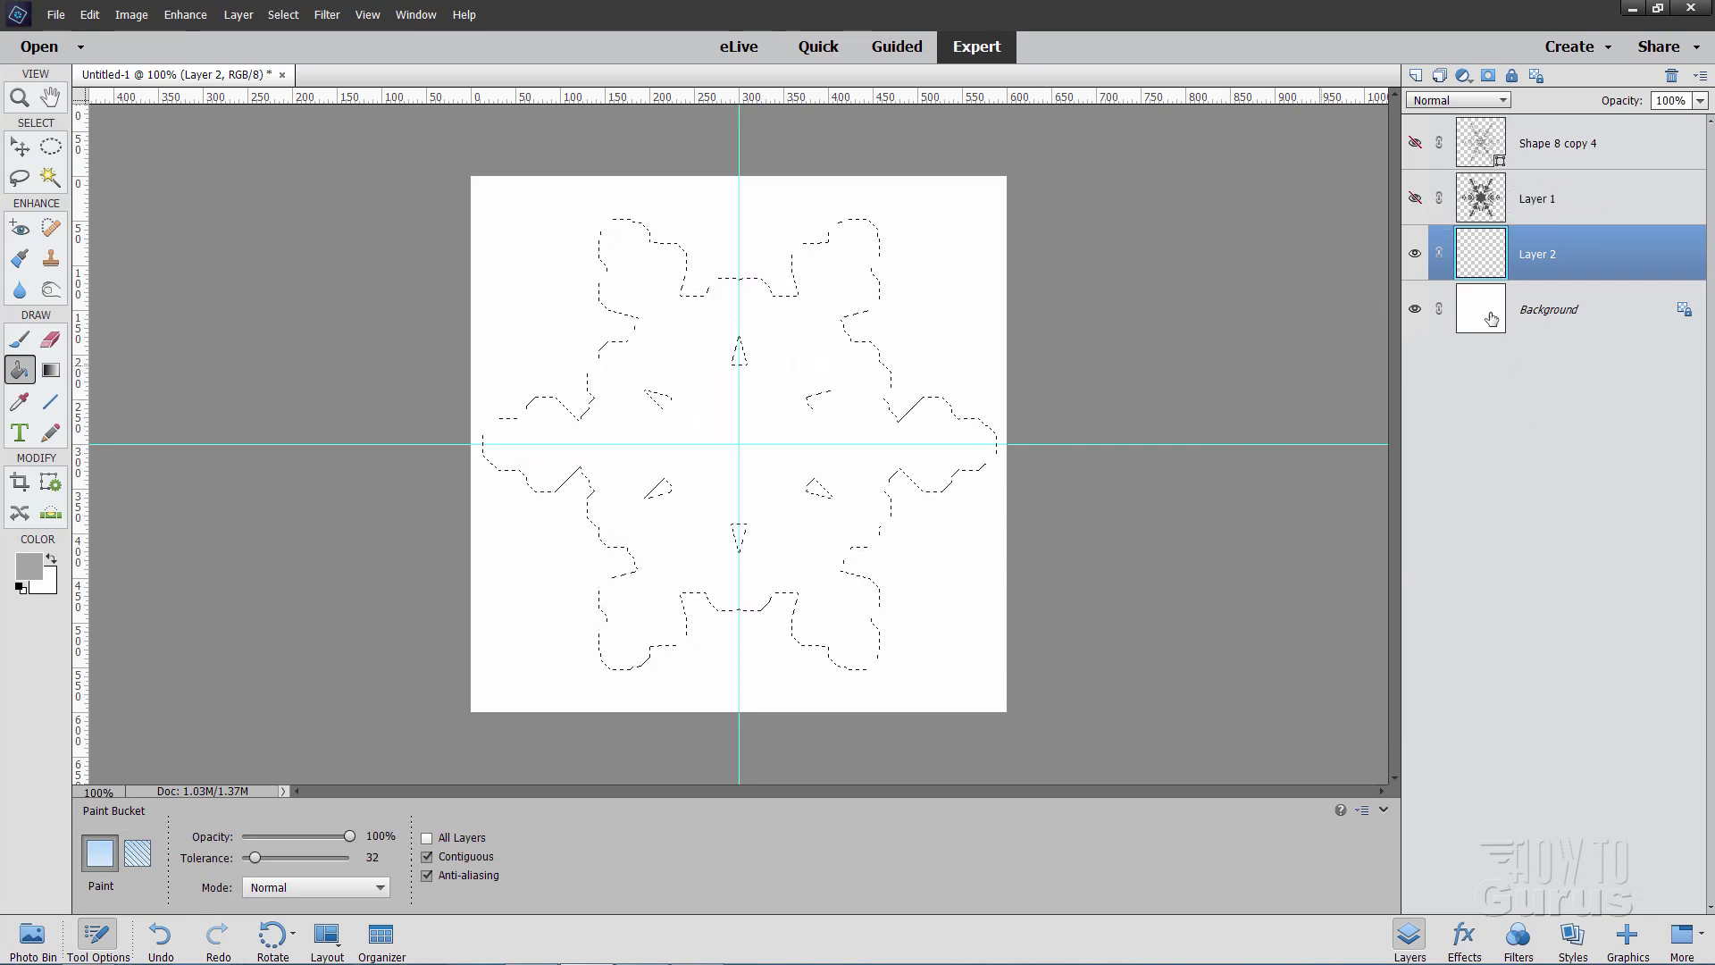
{"action": "left_click", "coordinate": [788, 432]}
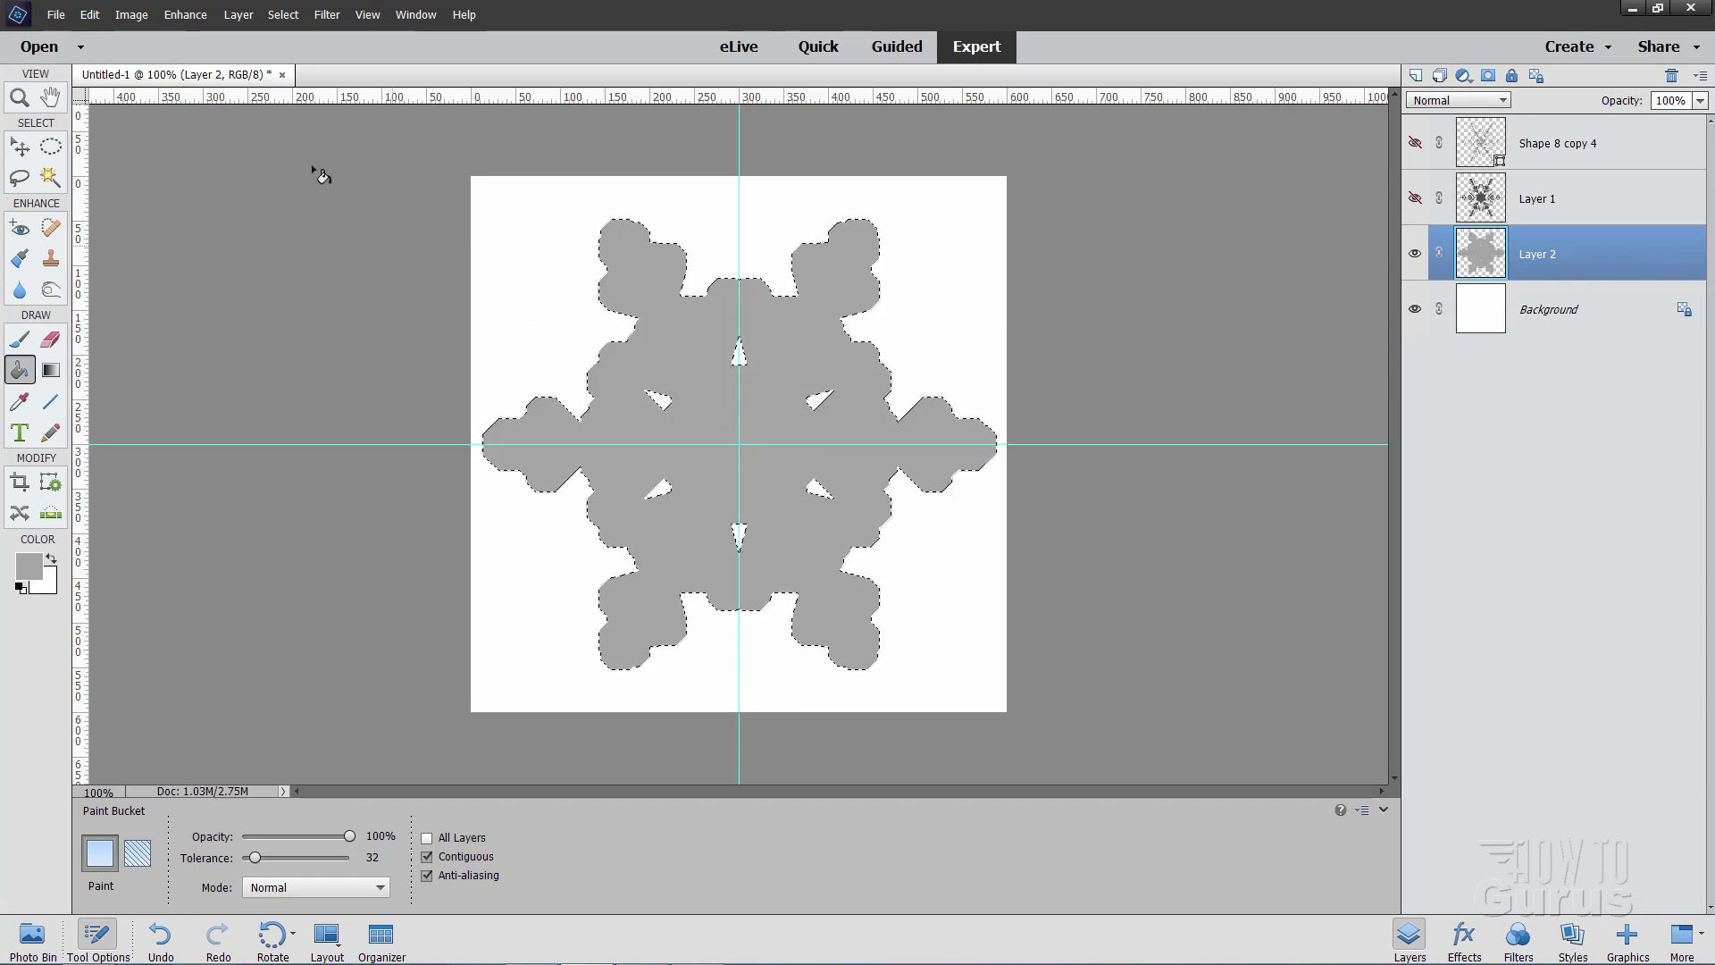
Step: Deselect the snowflake outline and show Layer 1 and the snowflake shape layer again
{"action": "left_click", "coordinate": [283, 14]}
{"action": "left_click", "coordinate": [287, 46]}
{"action": "left_click", "coordinate": [1416, 198]}
{"action": "left_click", "coordinate": [1416, 143]}
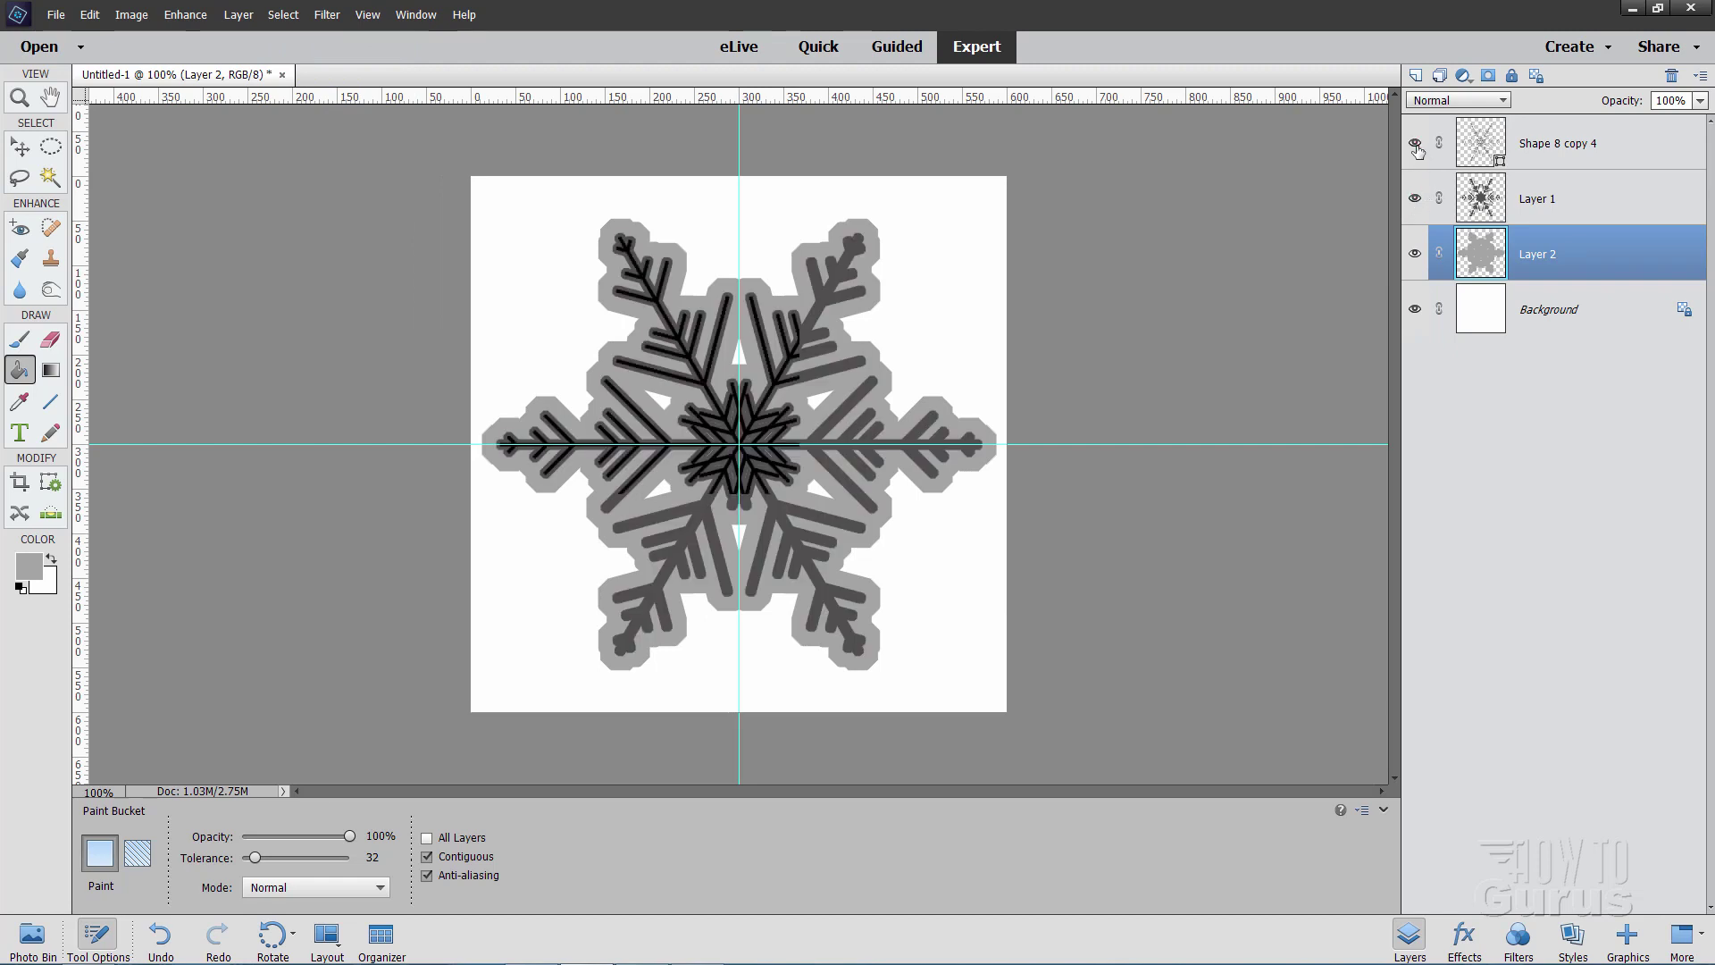
Step: Define the layered gray snowflake as a custom brush named "snowflake 4"
{"action": "left_click", "coordinate": [21, 147]}
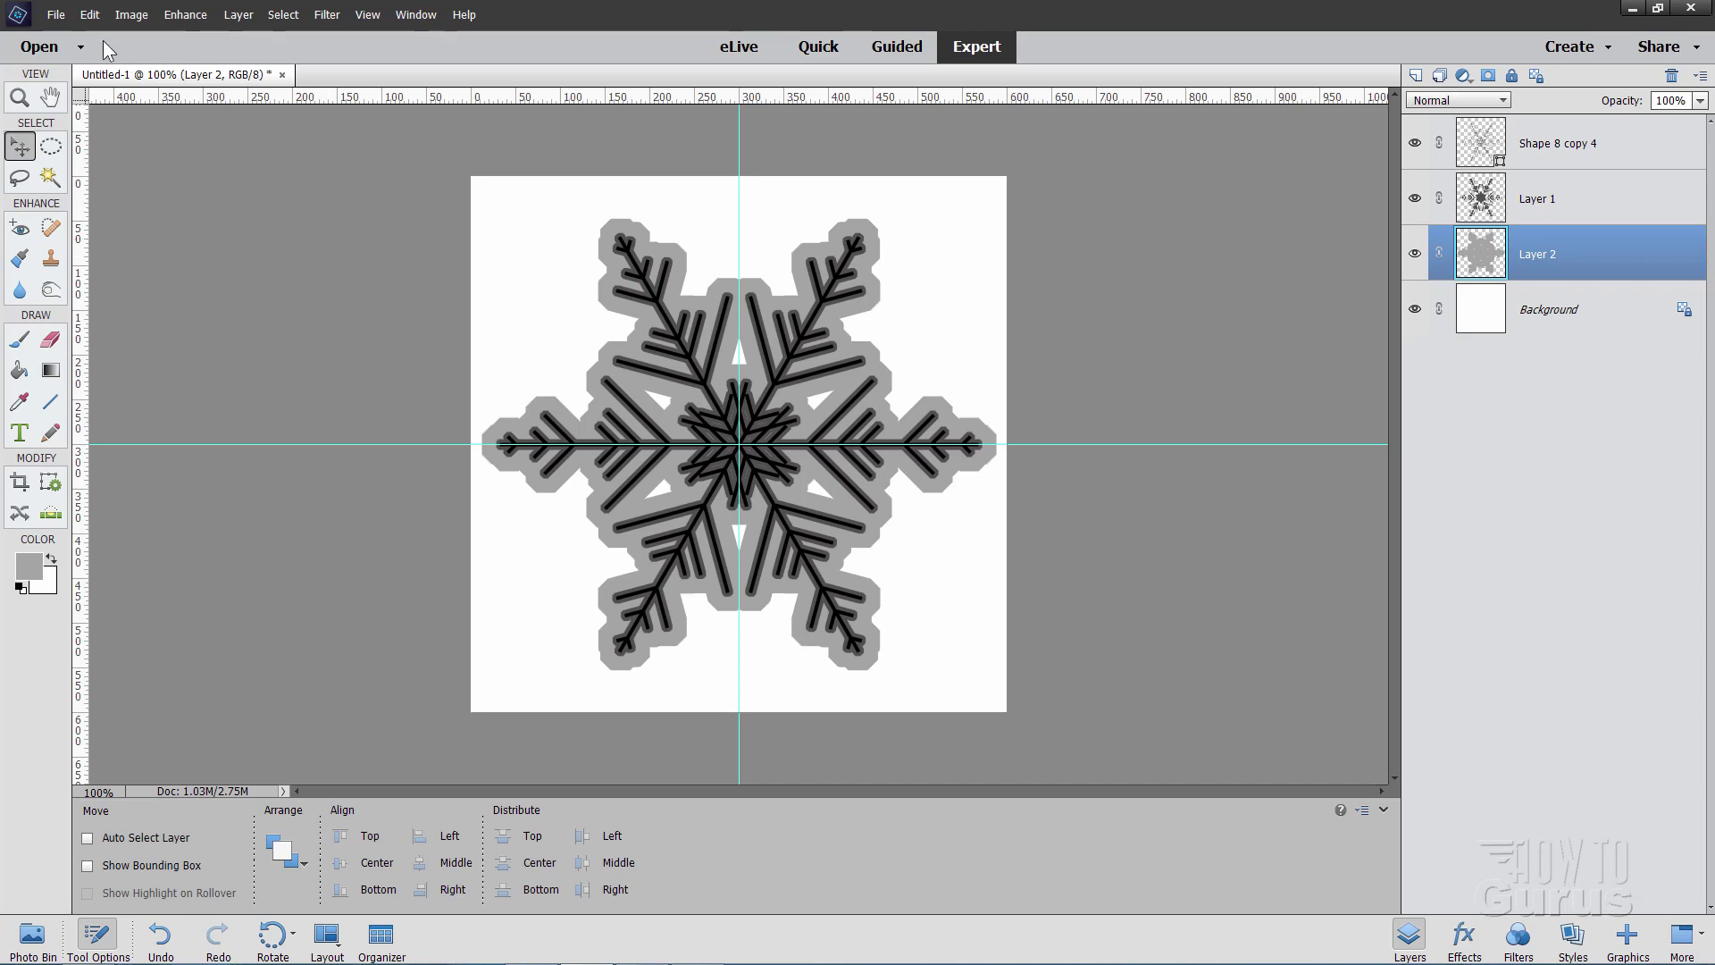
{"action": "left_click", "coordinate": [89, 15]}
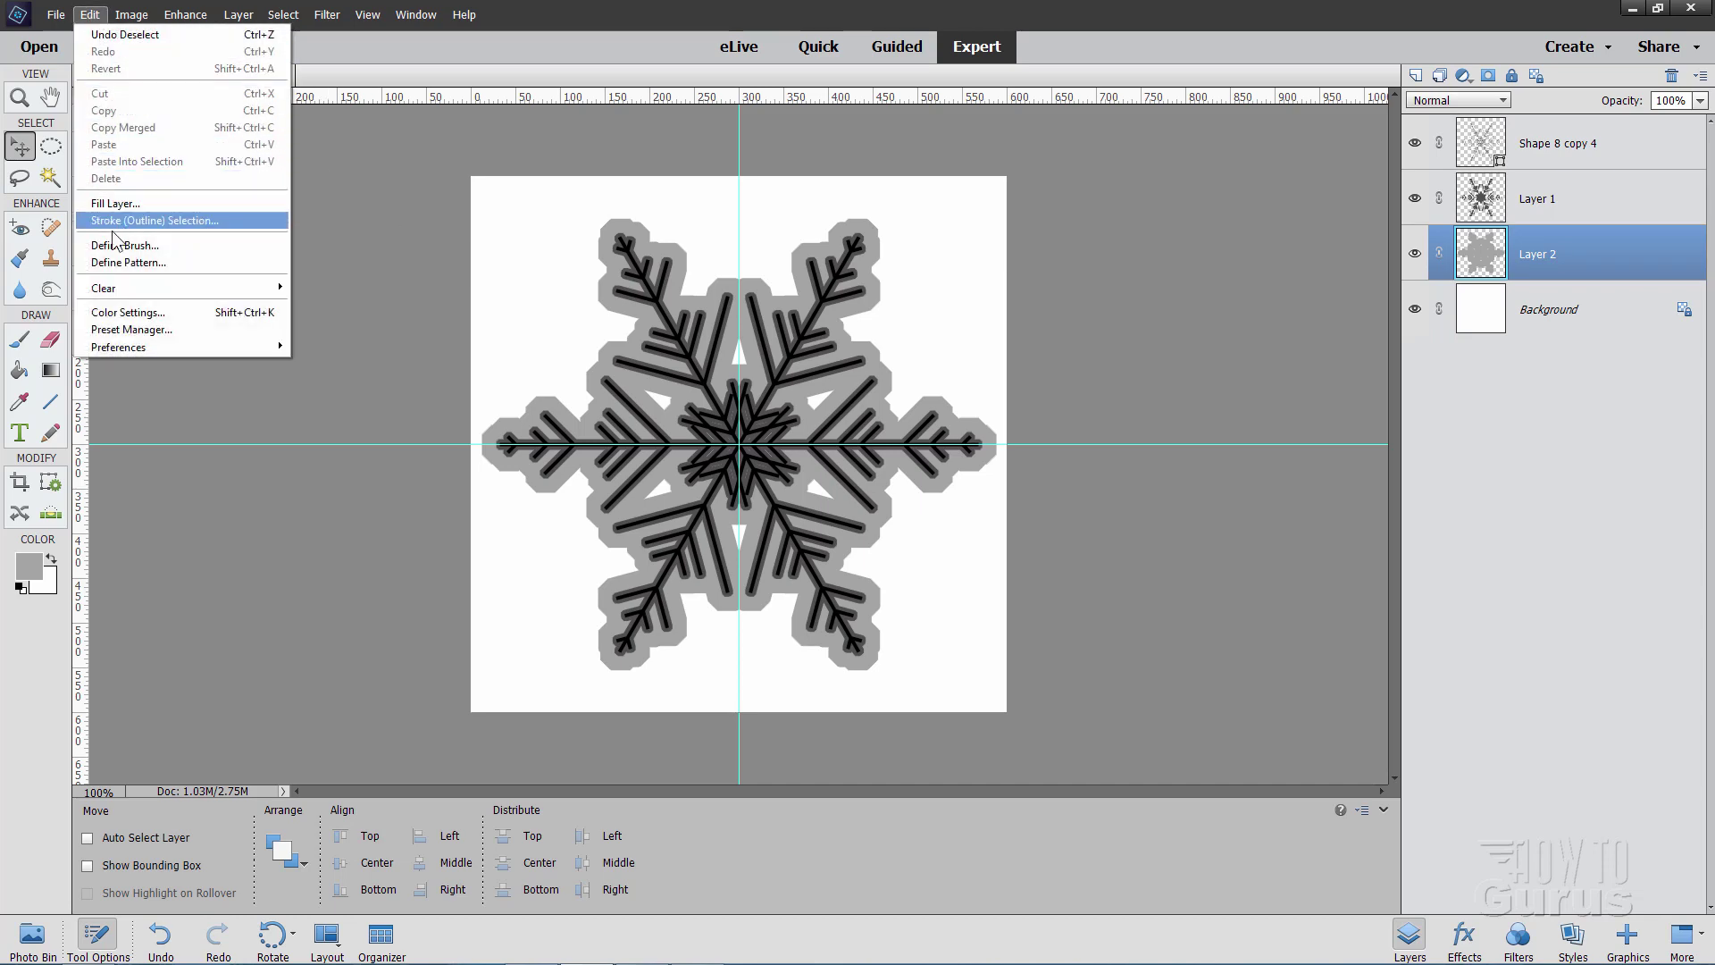
{"action": "left_click", "coordinate": [125, 251]}
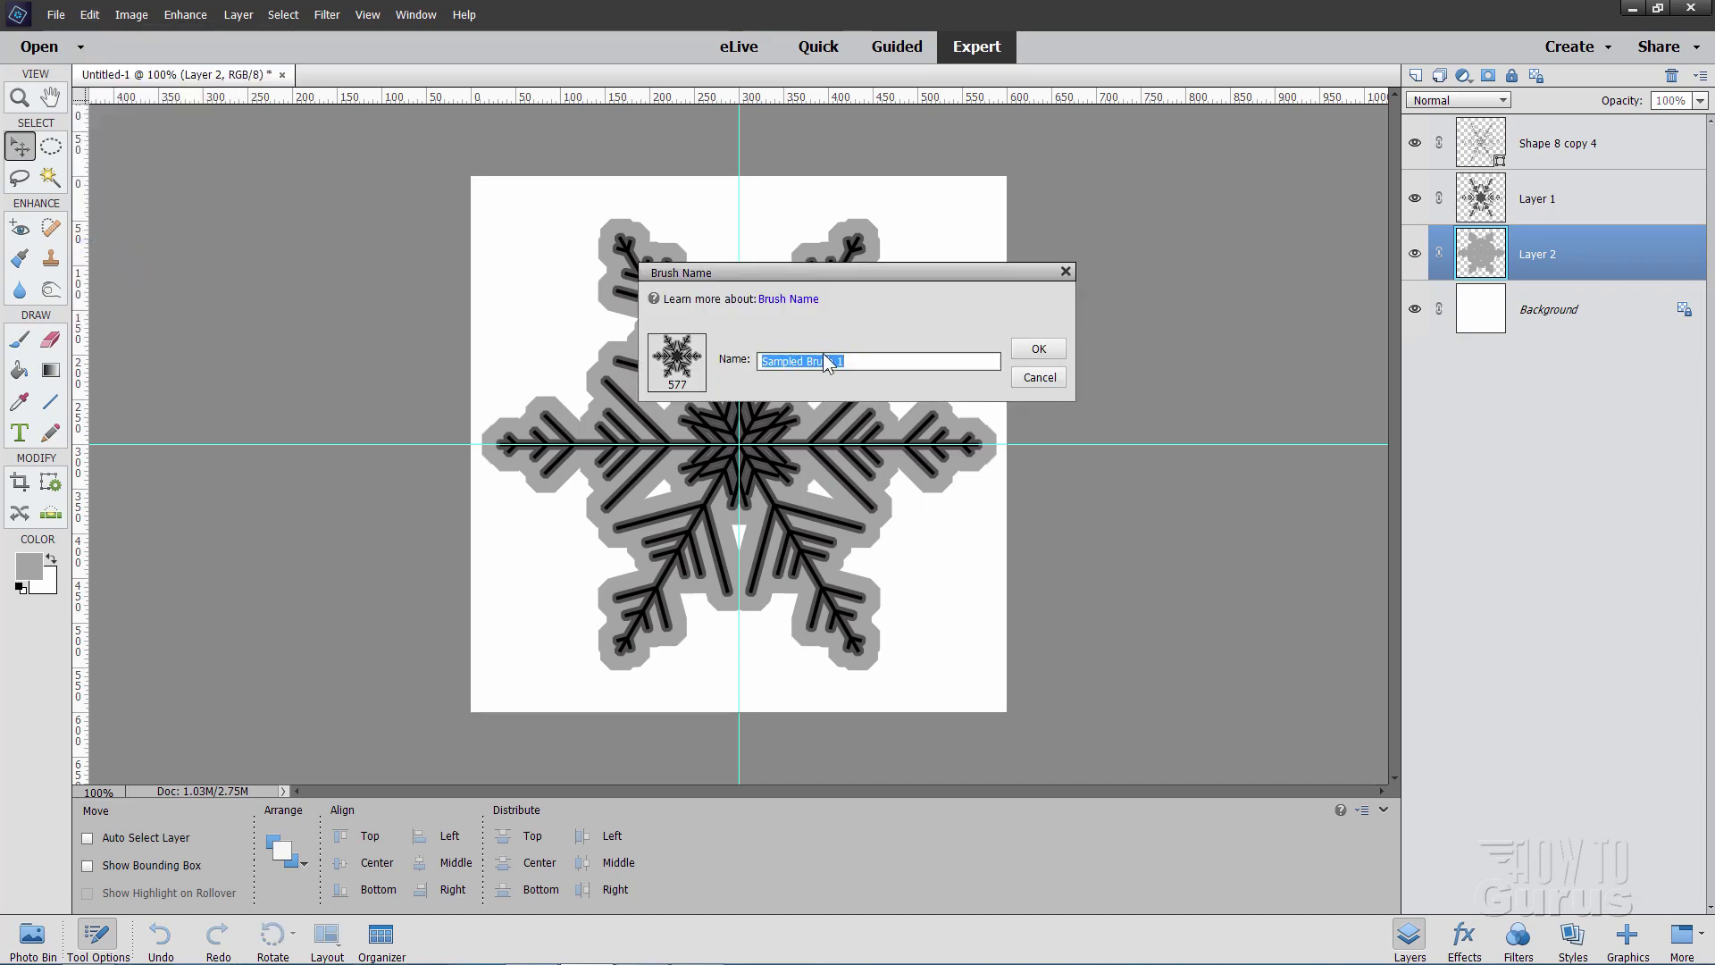
{"action": "type", "text": "snowflake 4"}
{"action": "left_click", "coordinate": [1039, 351]}
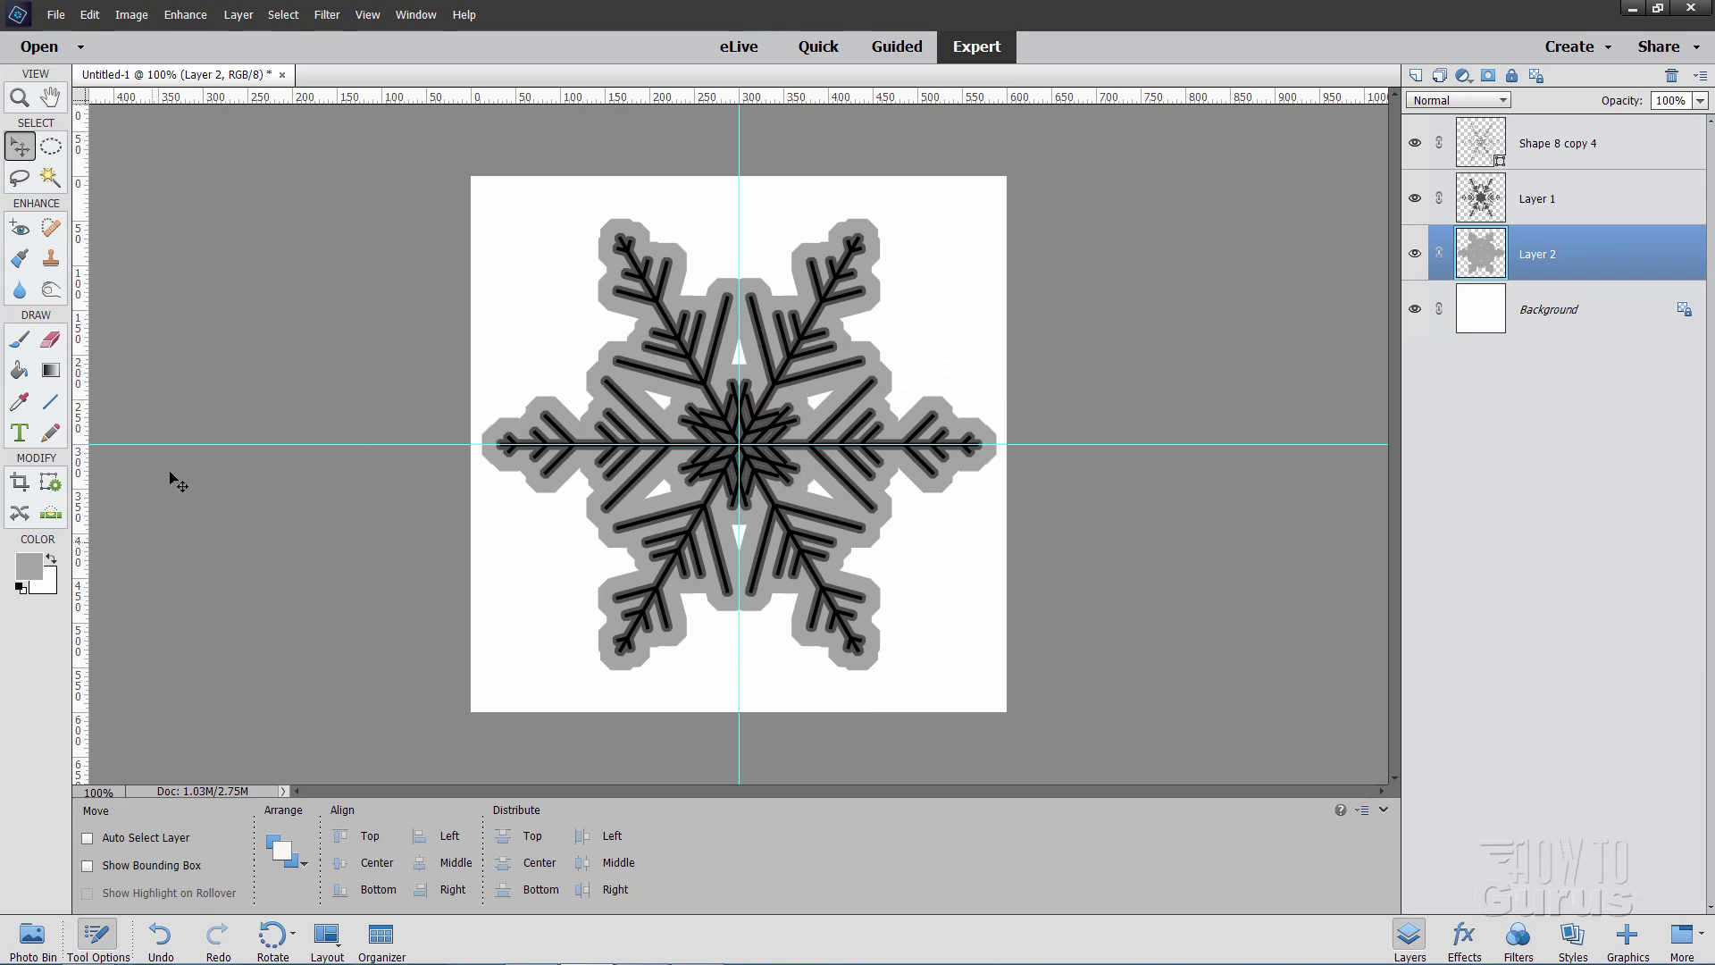
Step: Create a blank white 2 x 2 inch RGB document at 300 pixels/inch and dock its floating window beside the snowflake document
{"action": "left_click", "coordinate": [57, 16]}
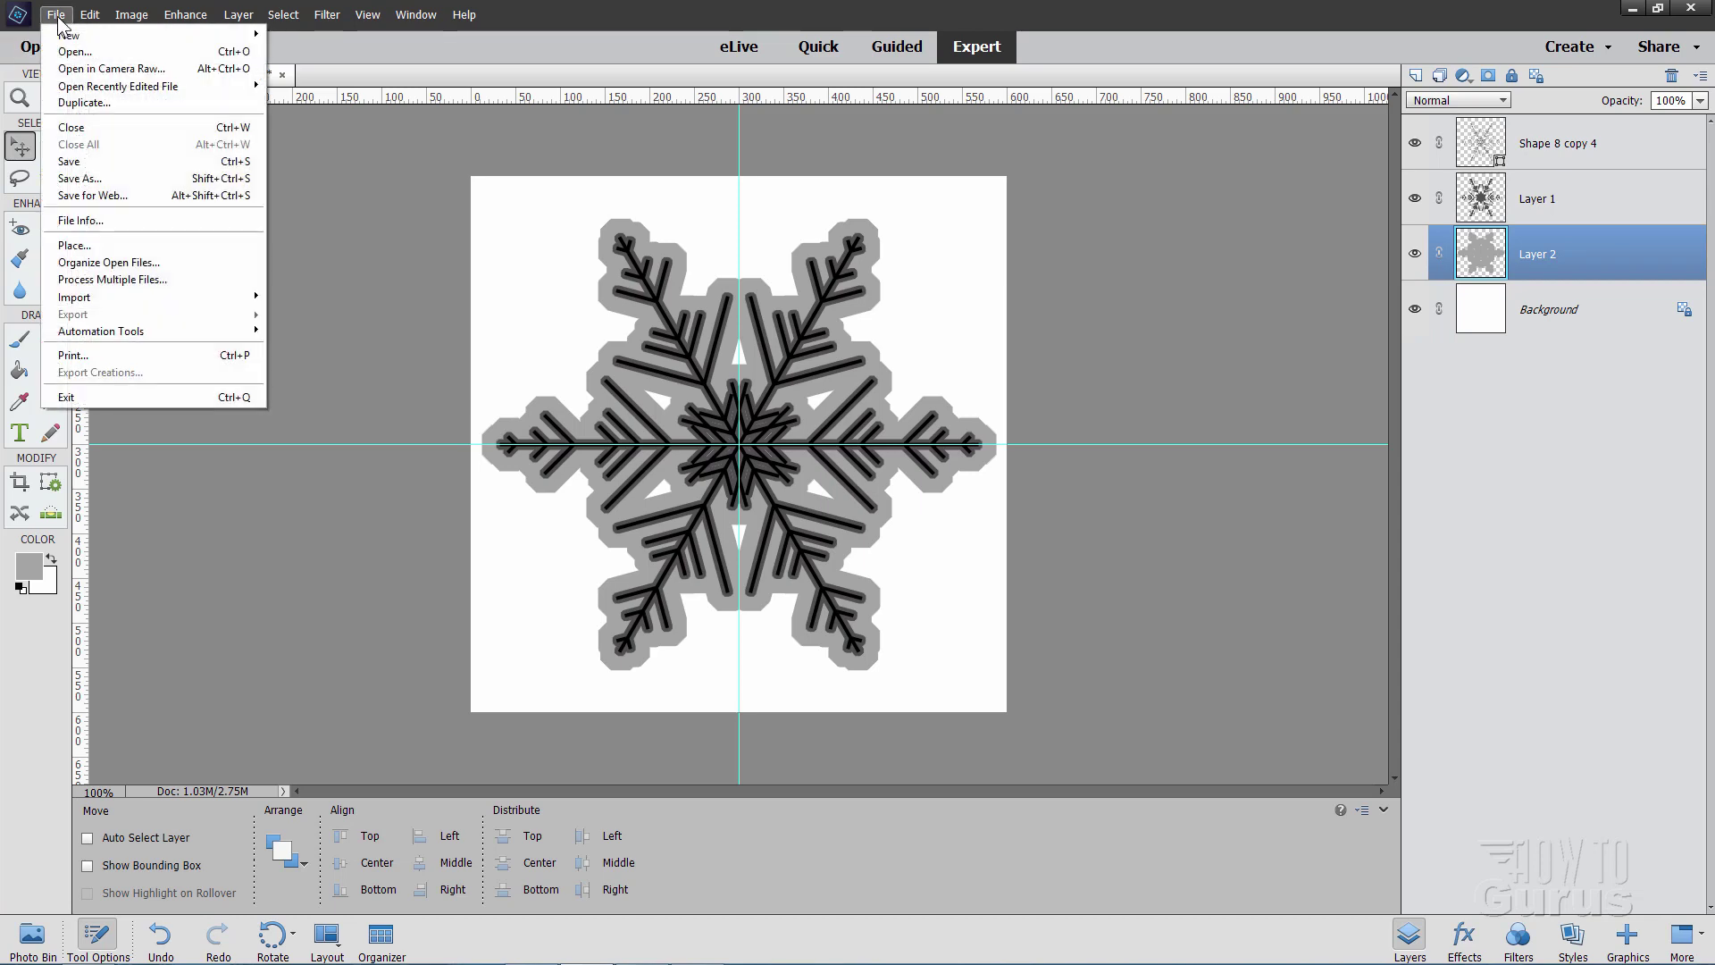
{"action": "mouse_move", "coordinate": [134, 34]}
{"action": "left_click", "coordinate": [304, 35]}
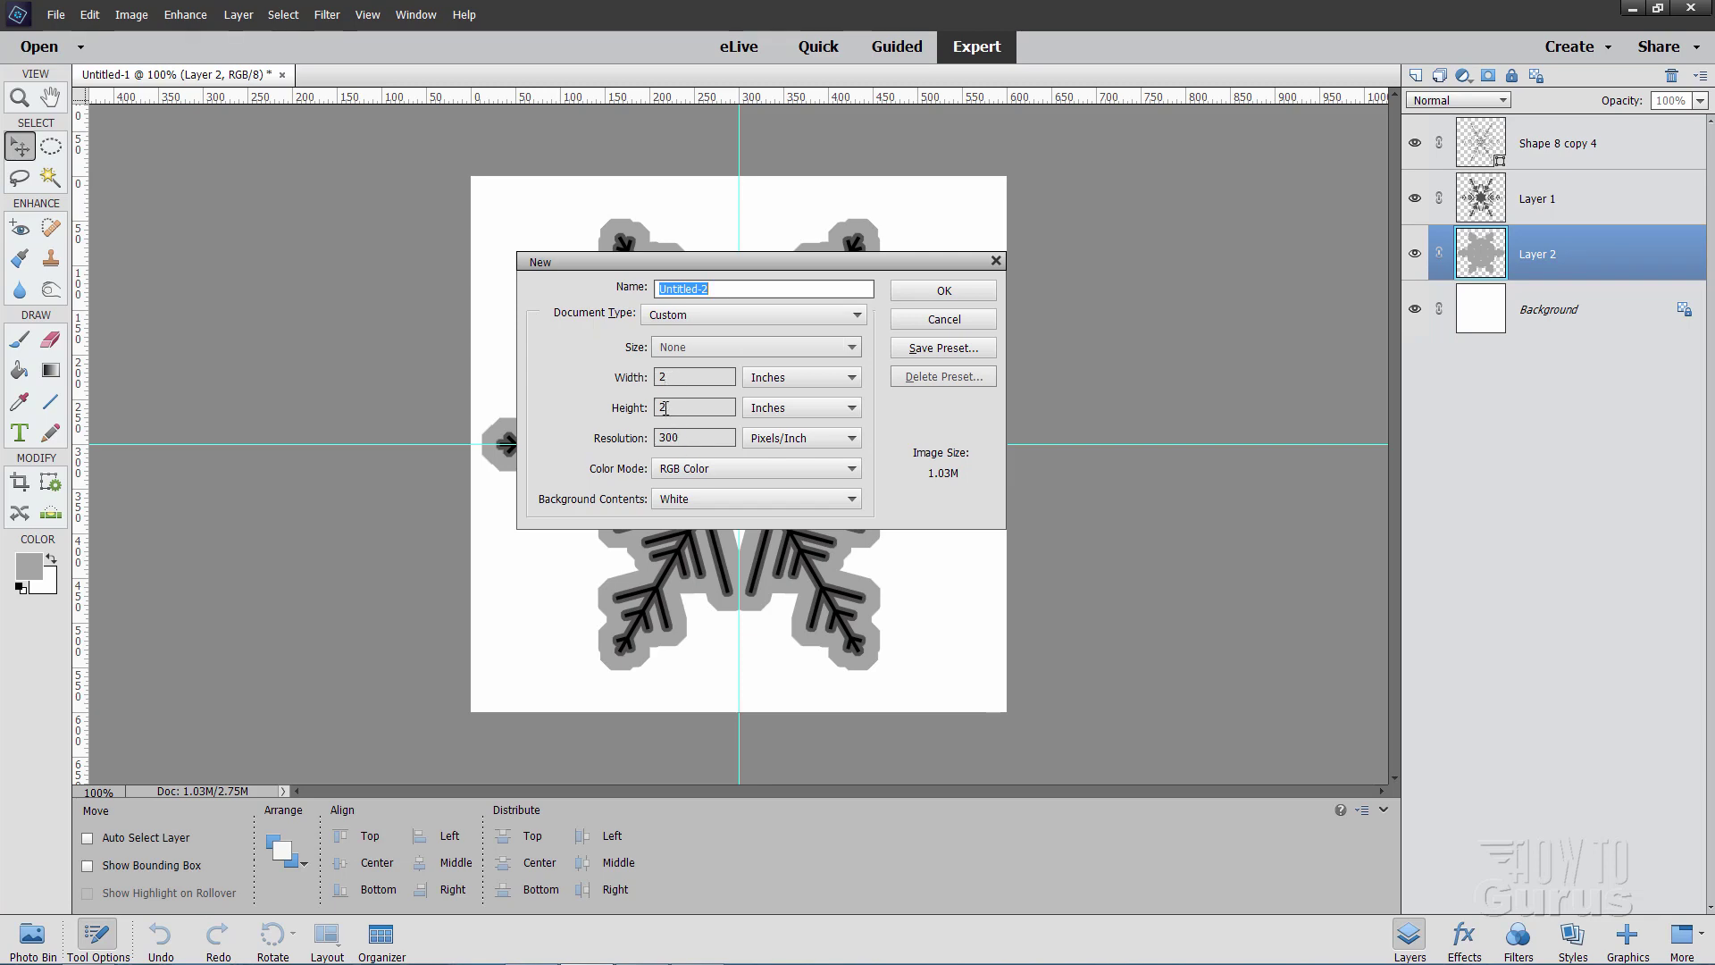
{"action": "left_click", "coordinate": [924, 290]}
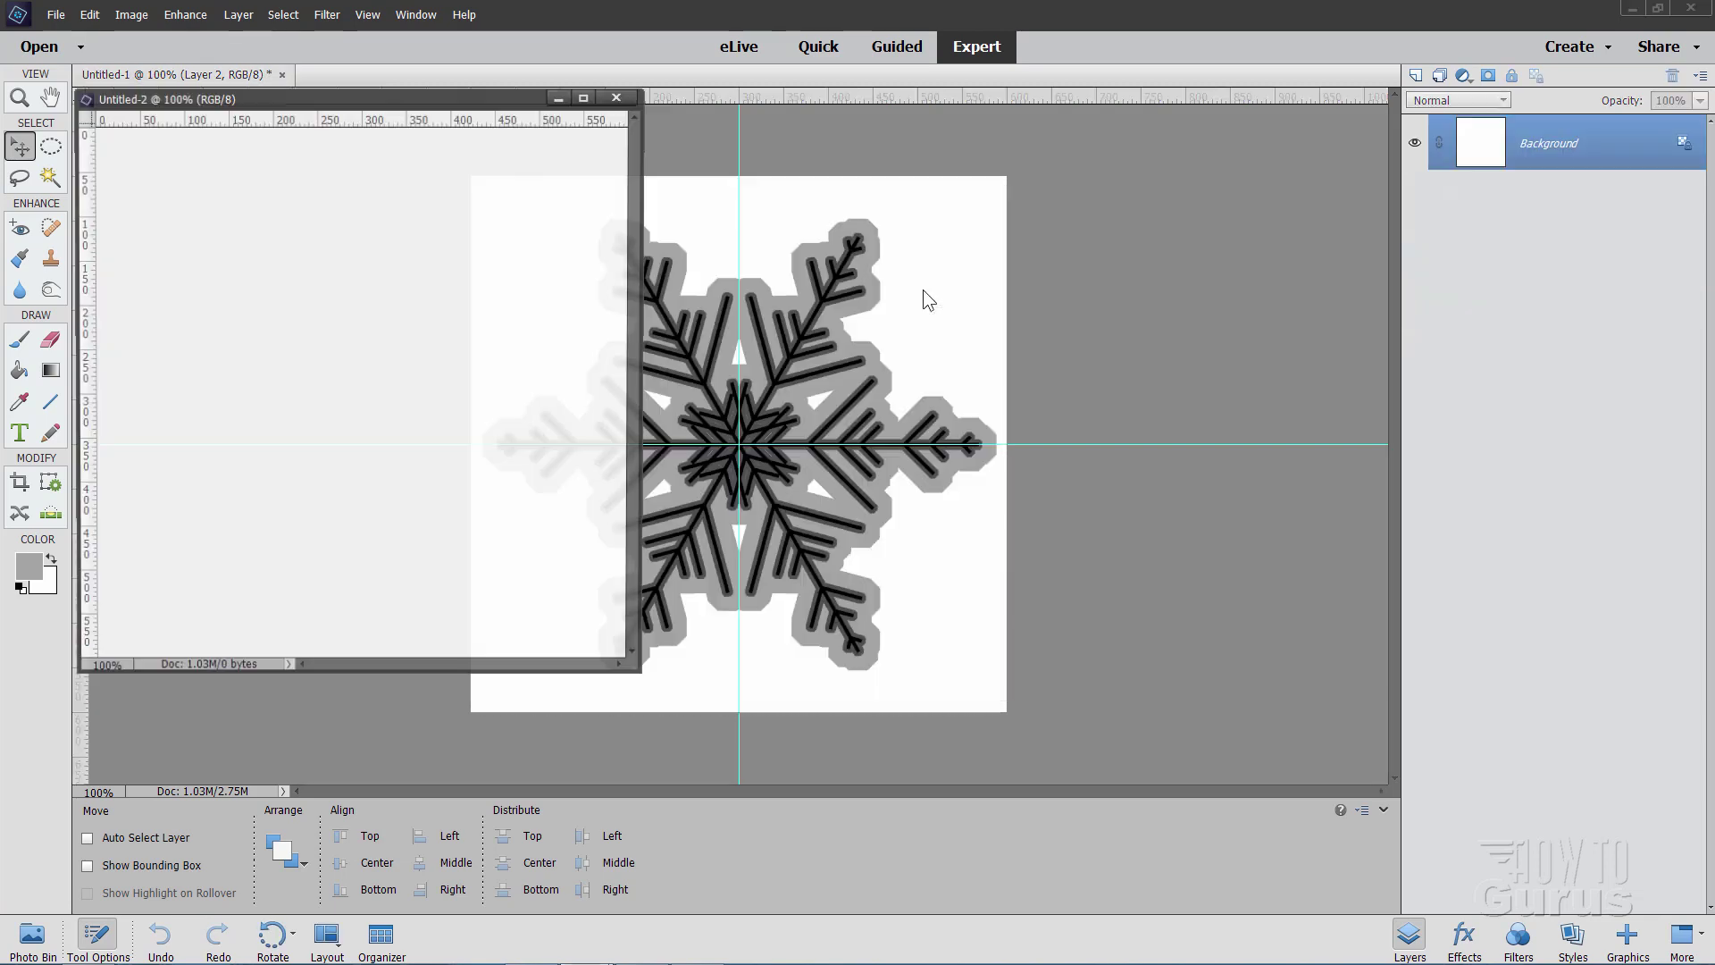
{"action": "left_click_drag", "start_coordinate": [534, 106], "coordinate": [761, 72]}
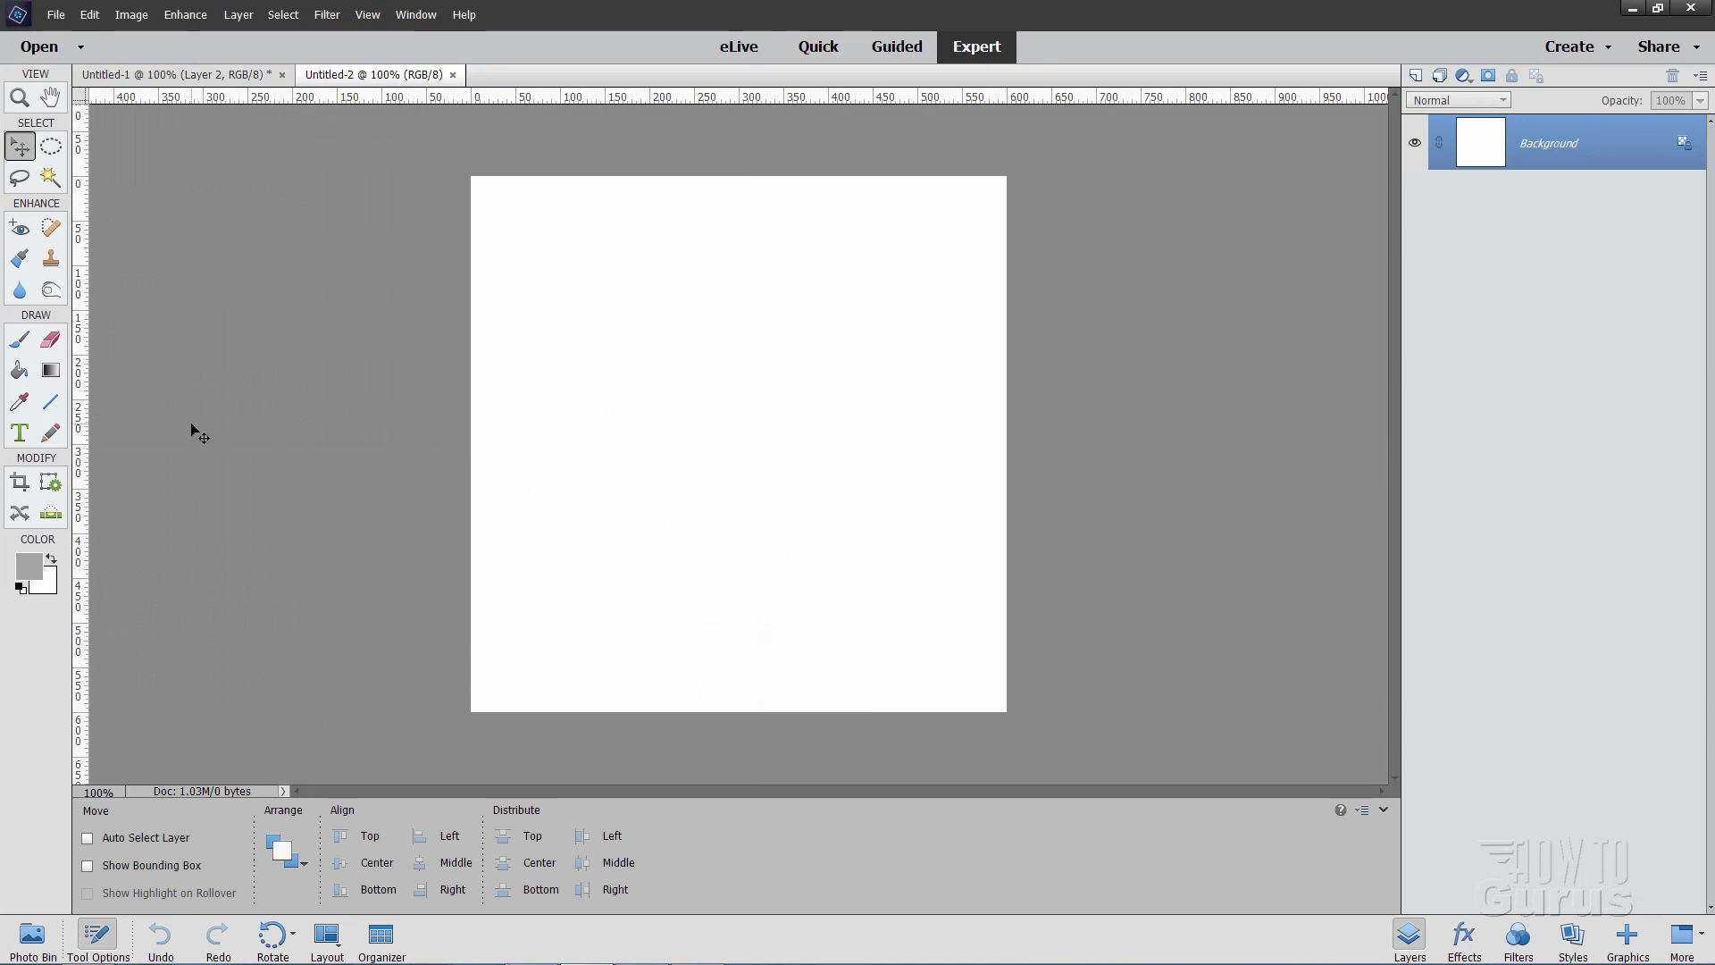
Step: Reset the colors to black and white and stamp the snowflake brush once at 577 px in the canvas center
{"action": "left_click", "coordinate": [22, 589]}
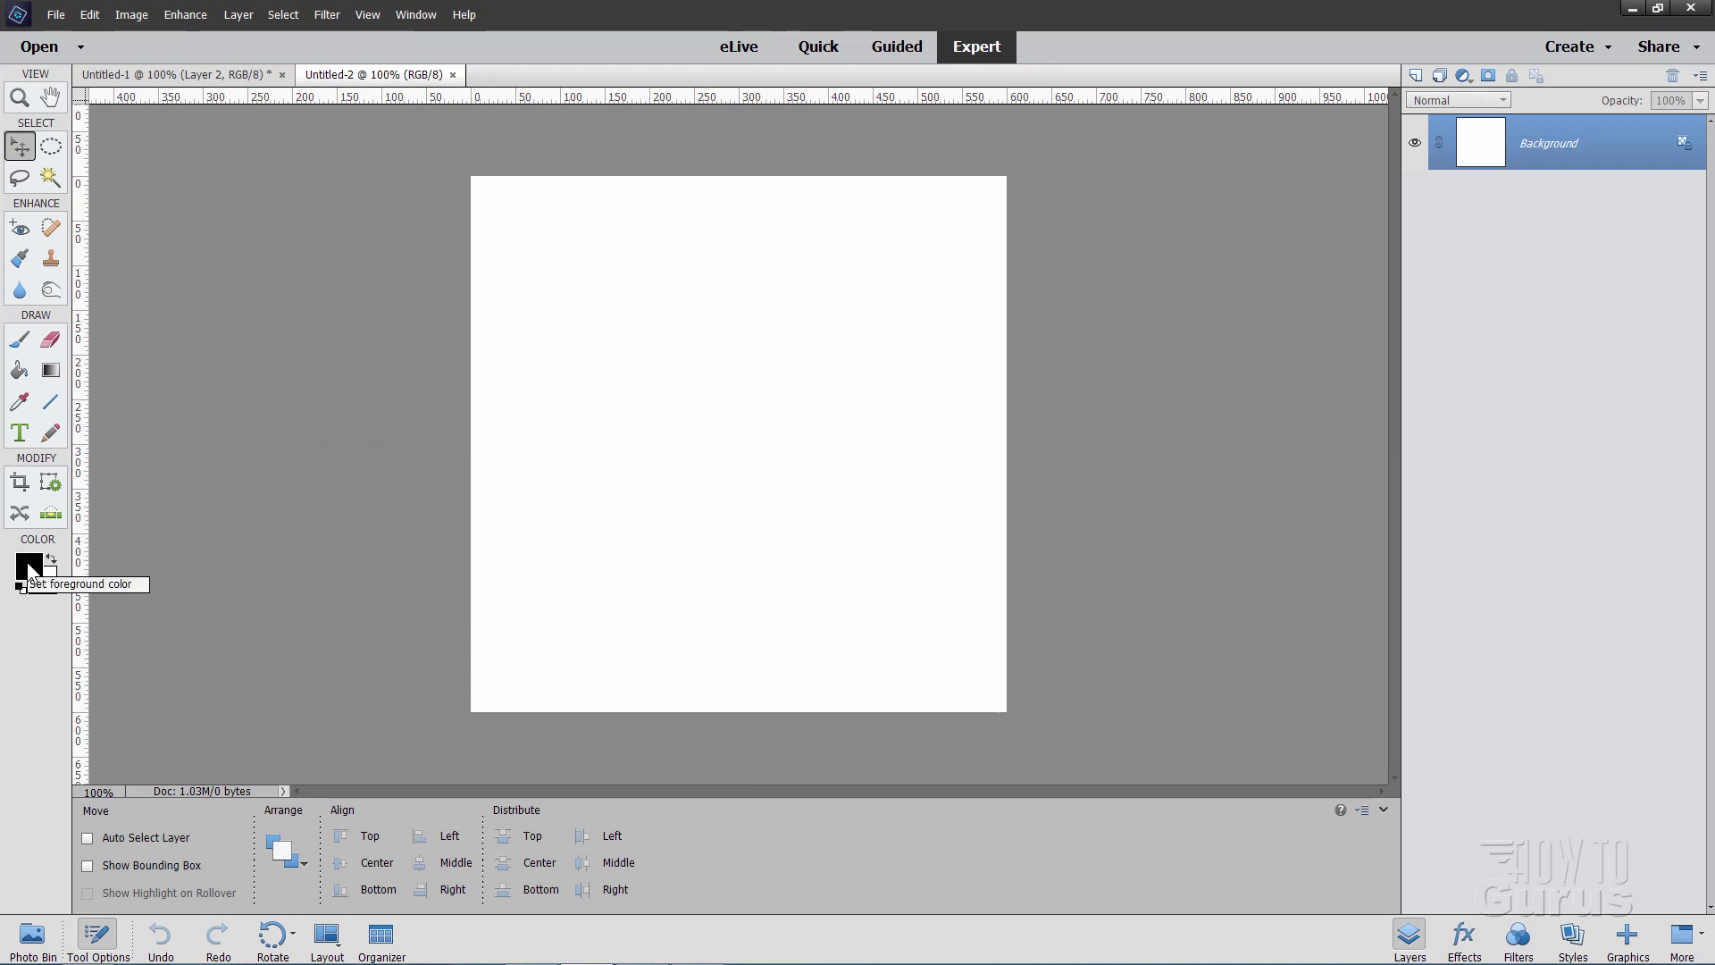
{"action": "left_click", "coordinate": [21, 341]}
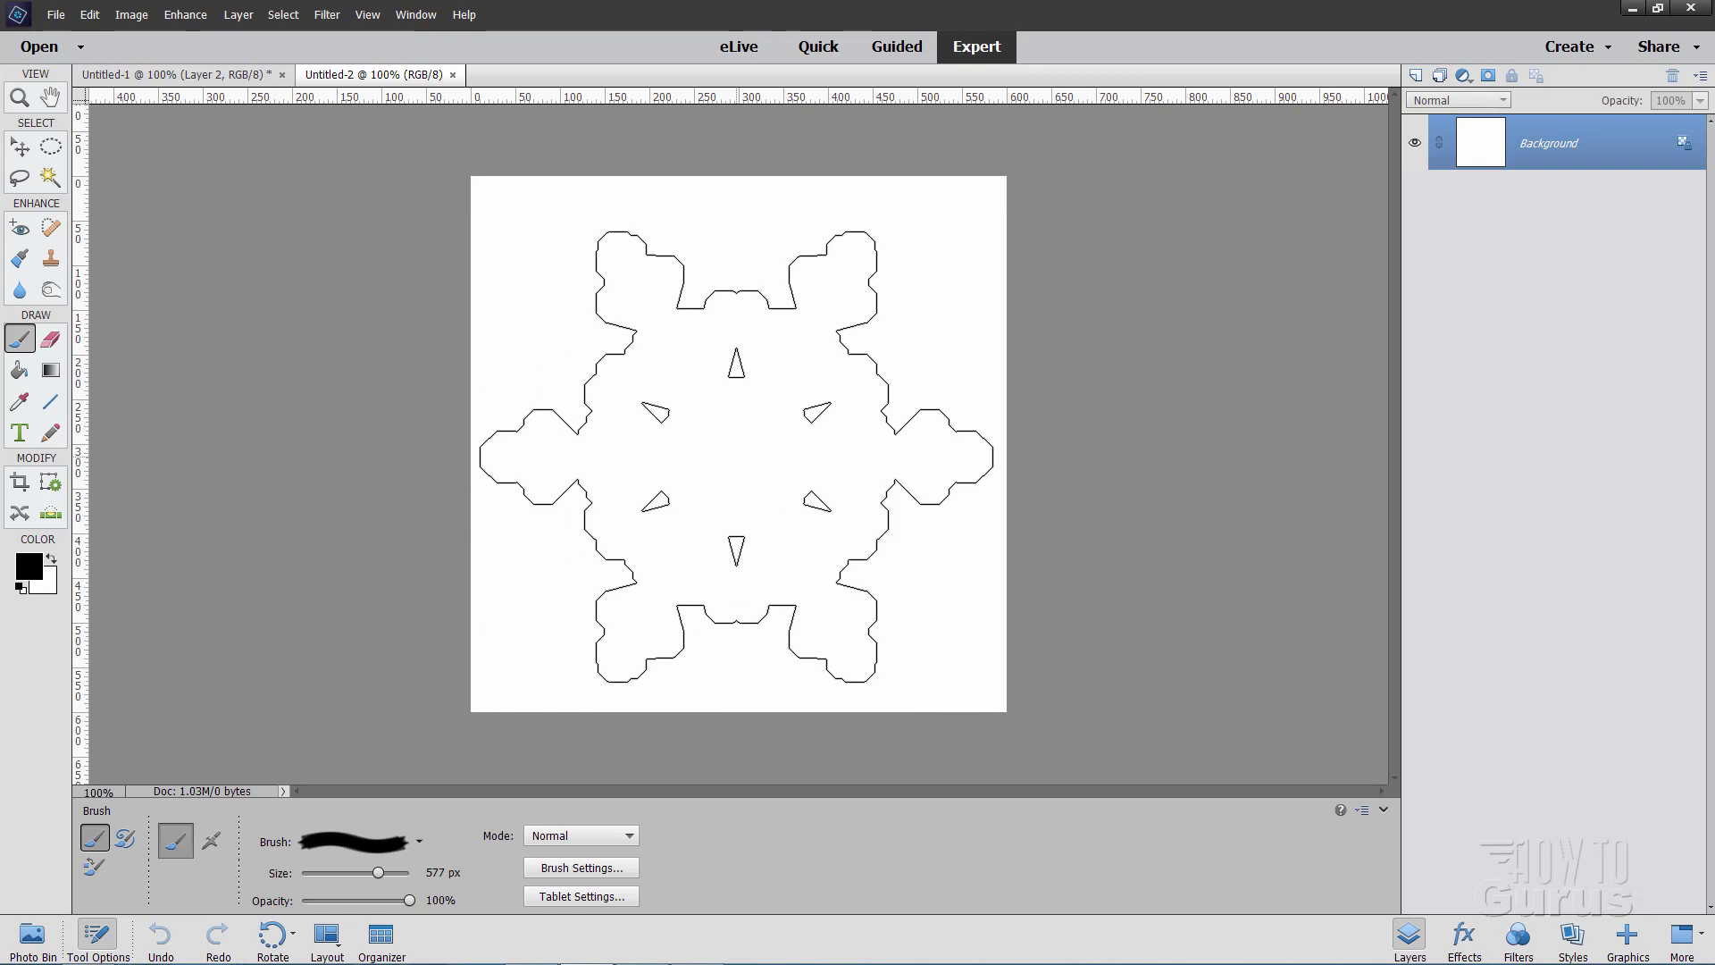
{"action": "left_click", "coordinate": [736, 456]}
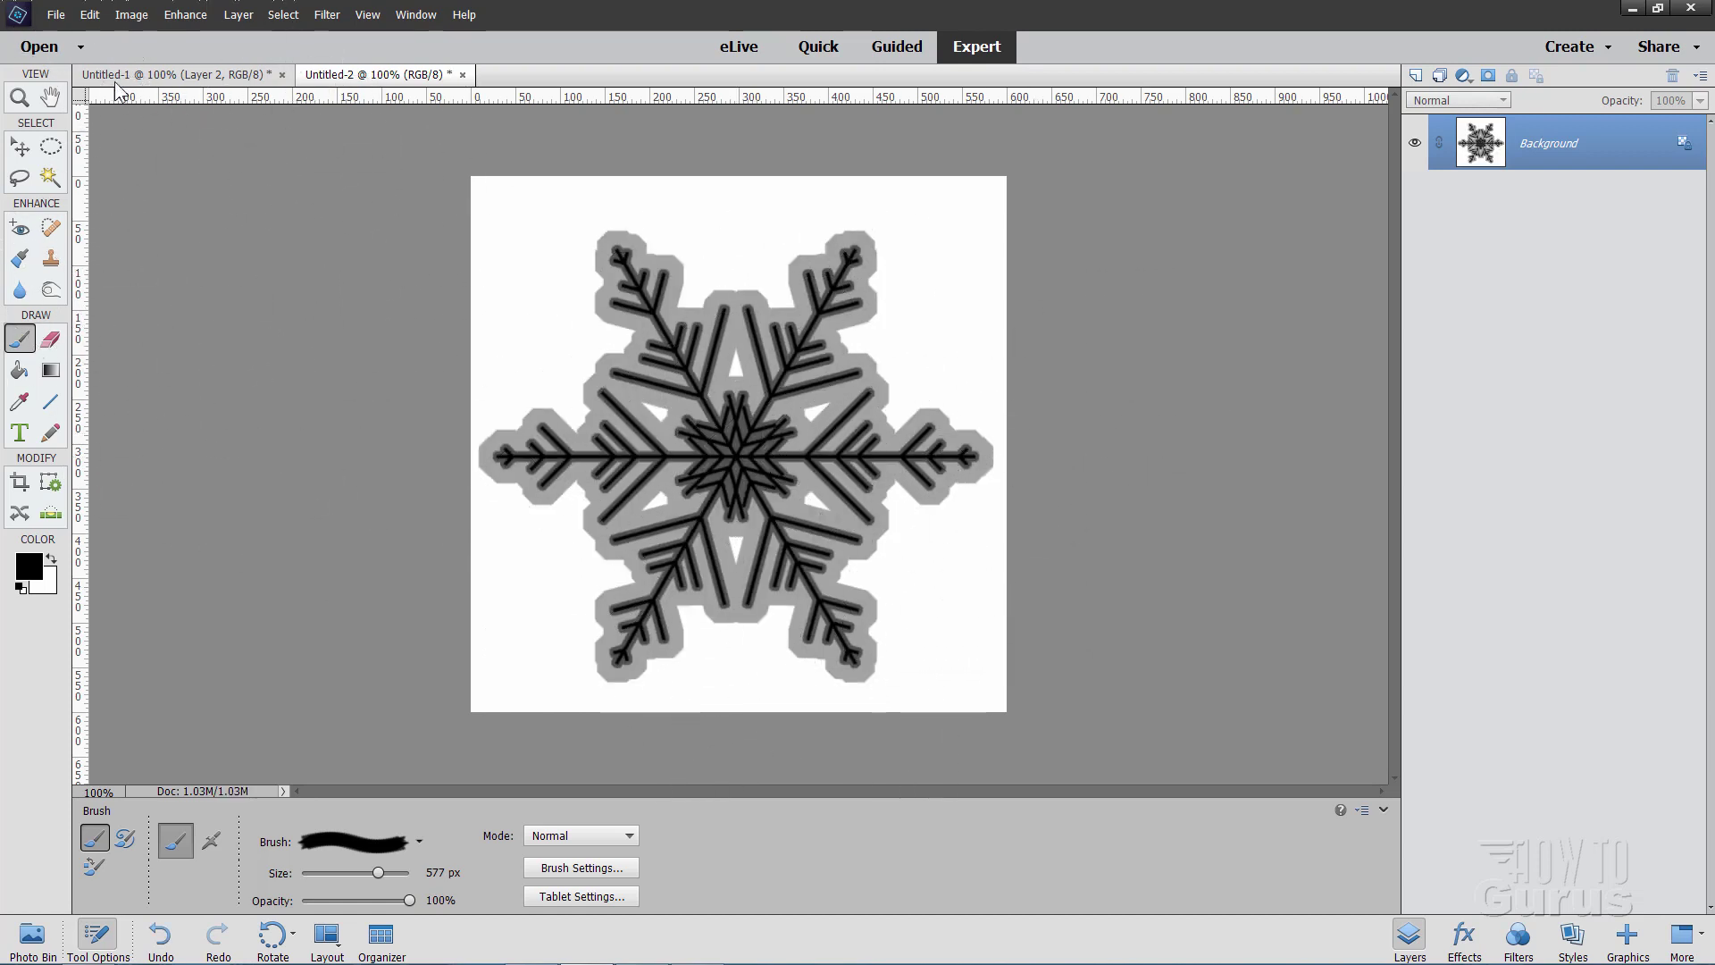
Step: Undo the full-size stamp and paint two 200 px snowflakes, one at the canvas's upper left and one at its lower middle
{"action": "left_click", "coordinate": [90, 14]}
{"action": "left_click", "coordinate": [105, 37]}
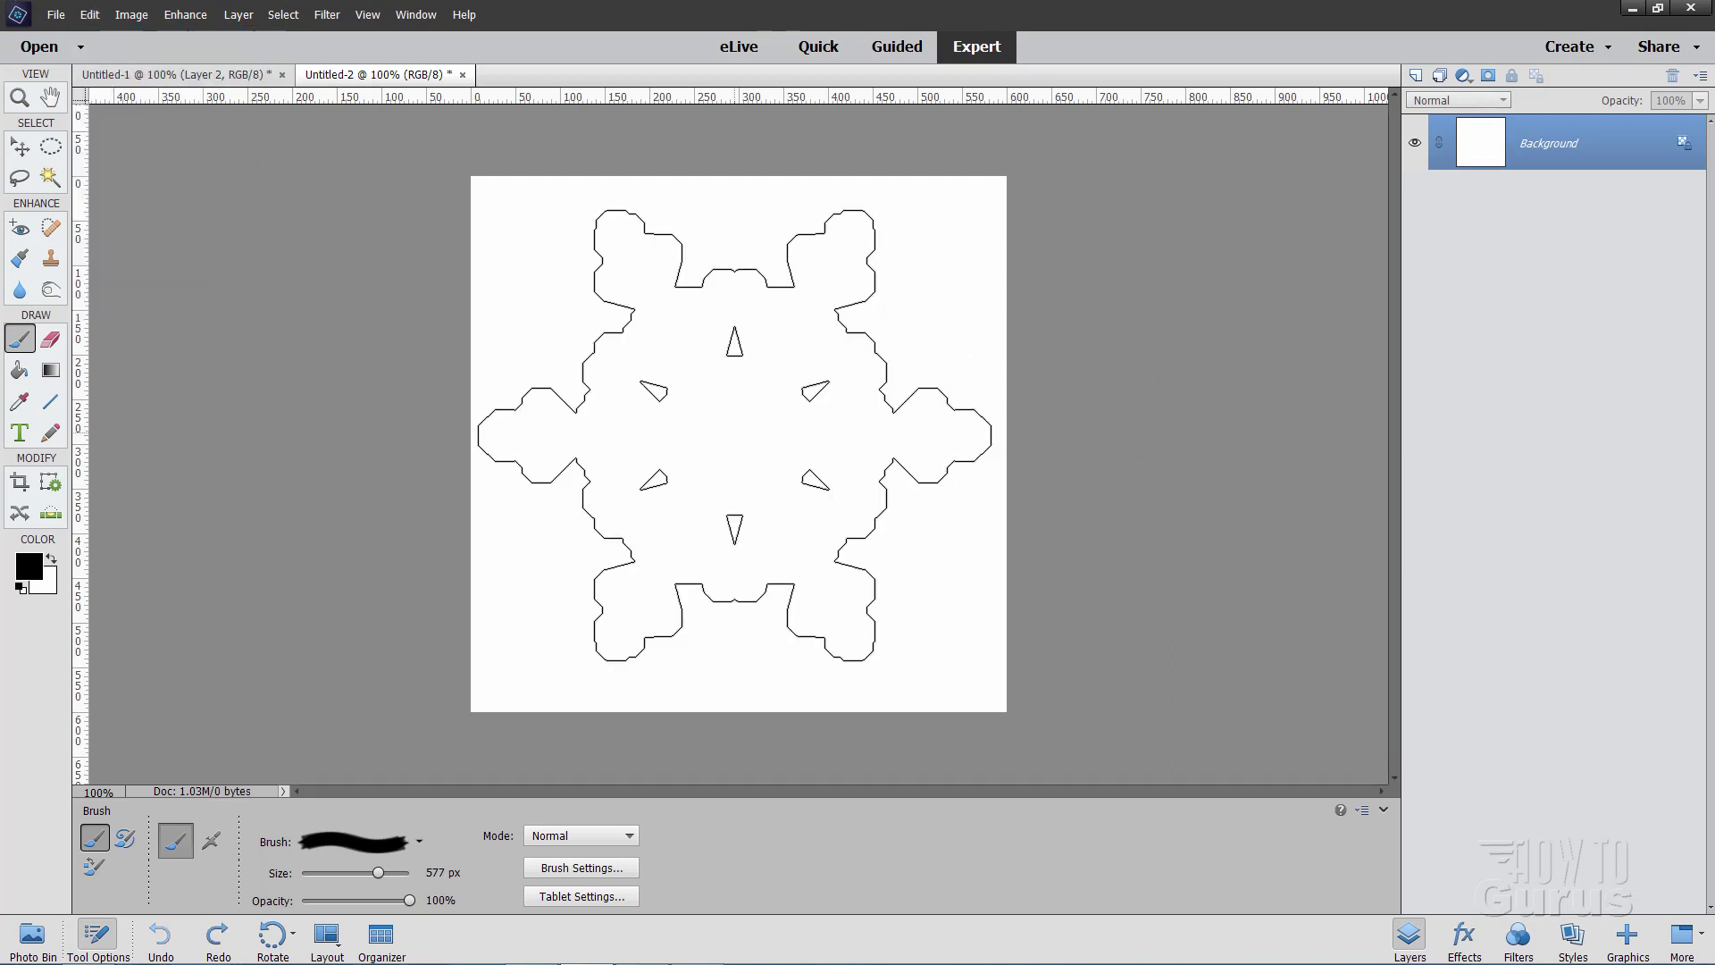
{"action": "key", "text": "bracketleft"}
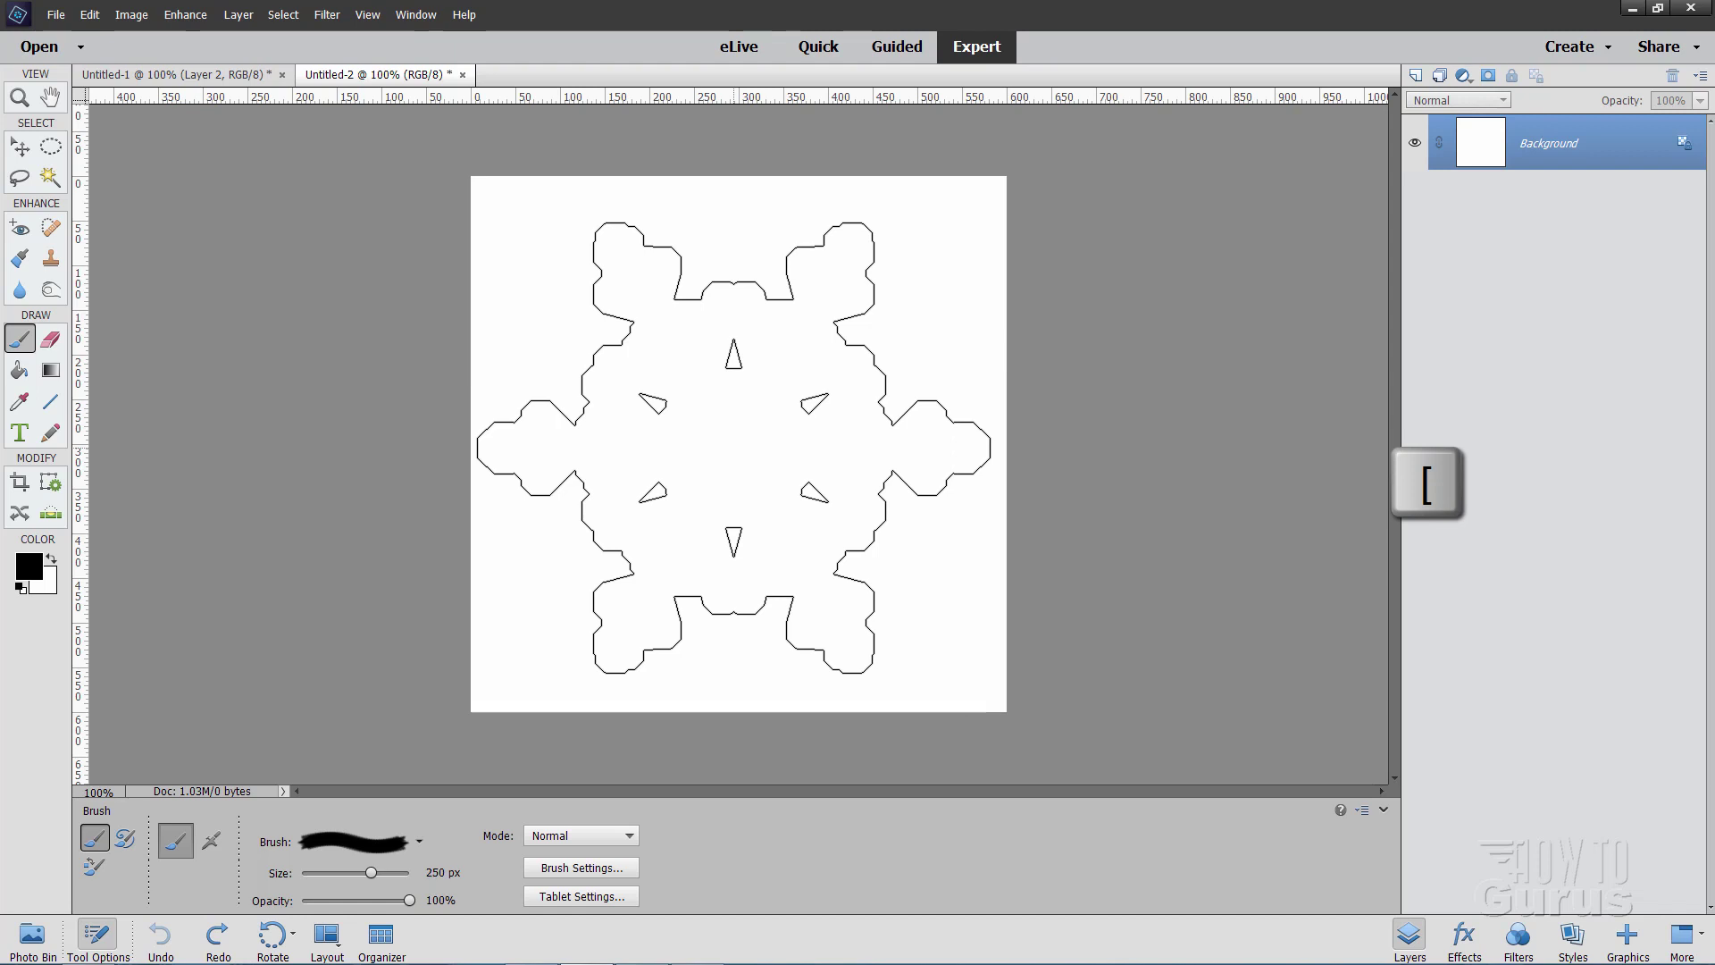
{"action": "key", "text": "bracketleft"}
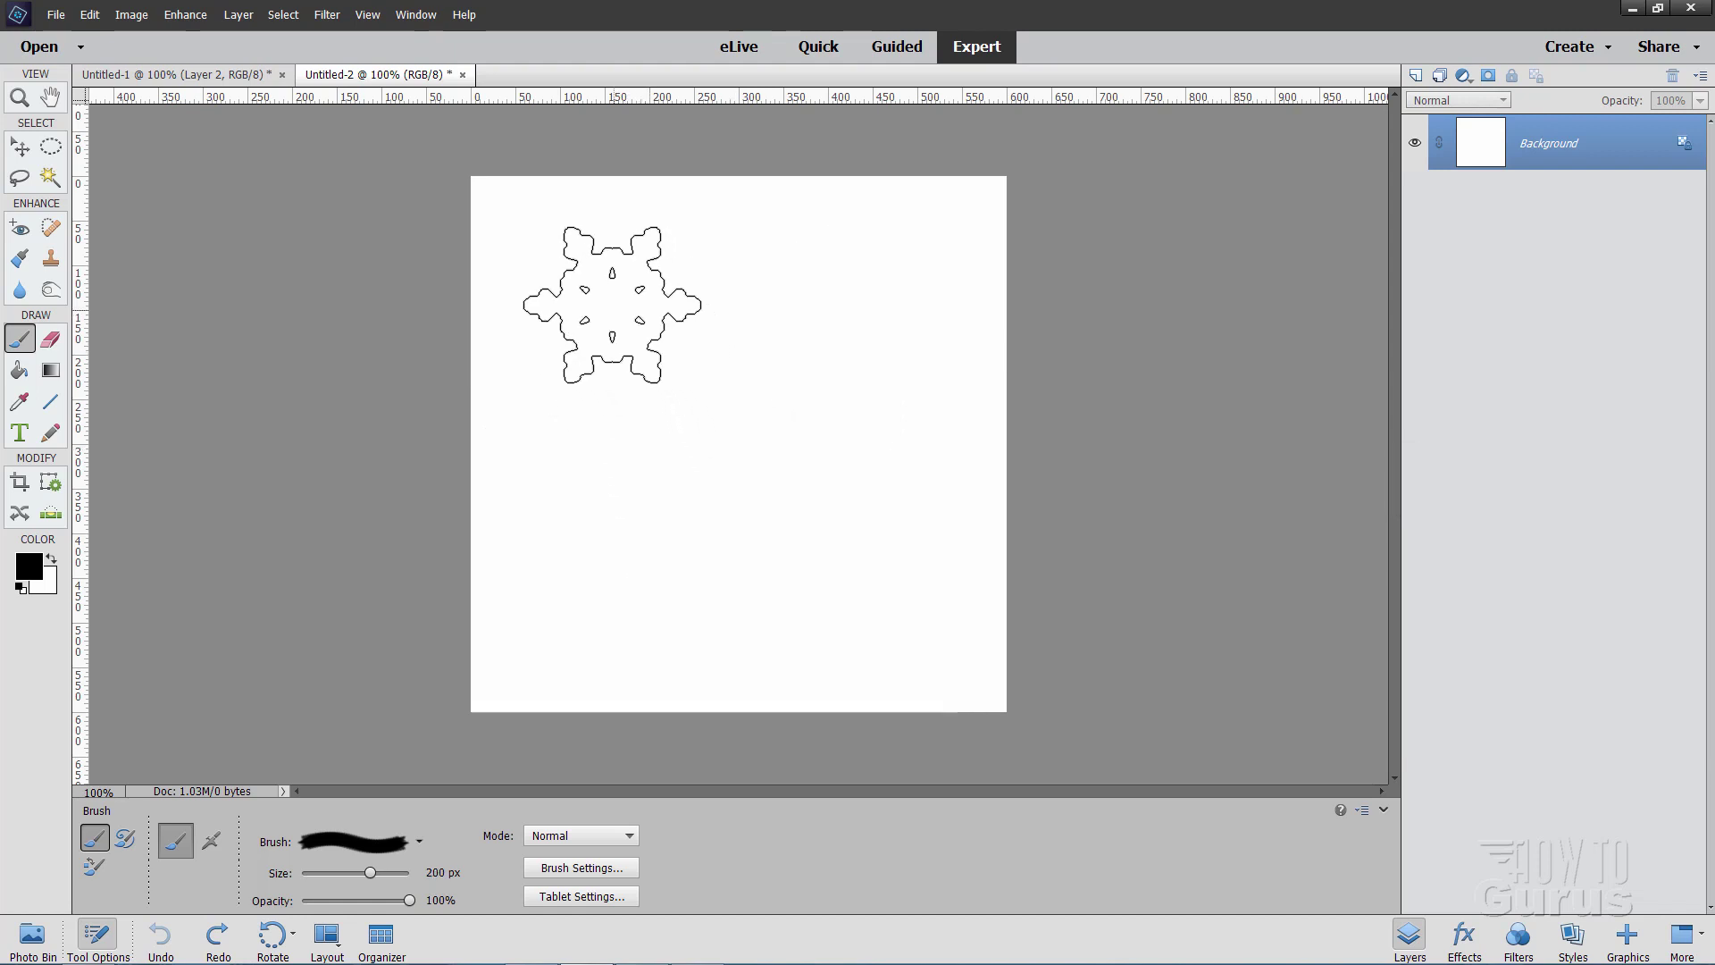
{"action": "left_click", "coordinate": [607, 295]}
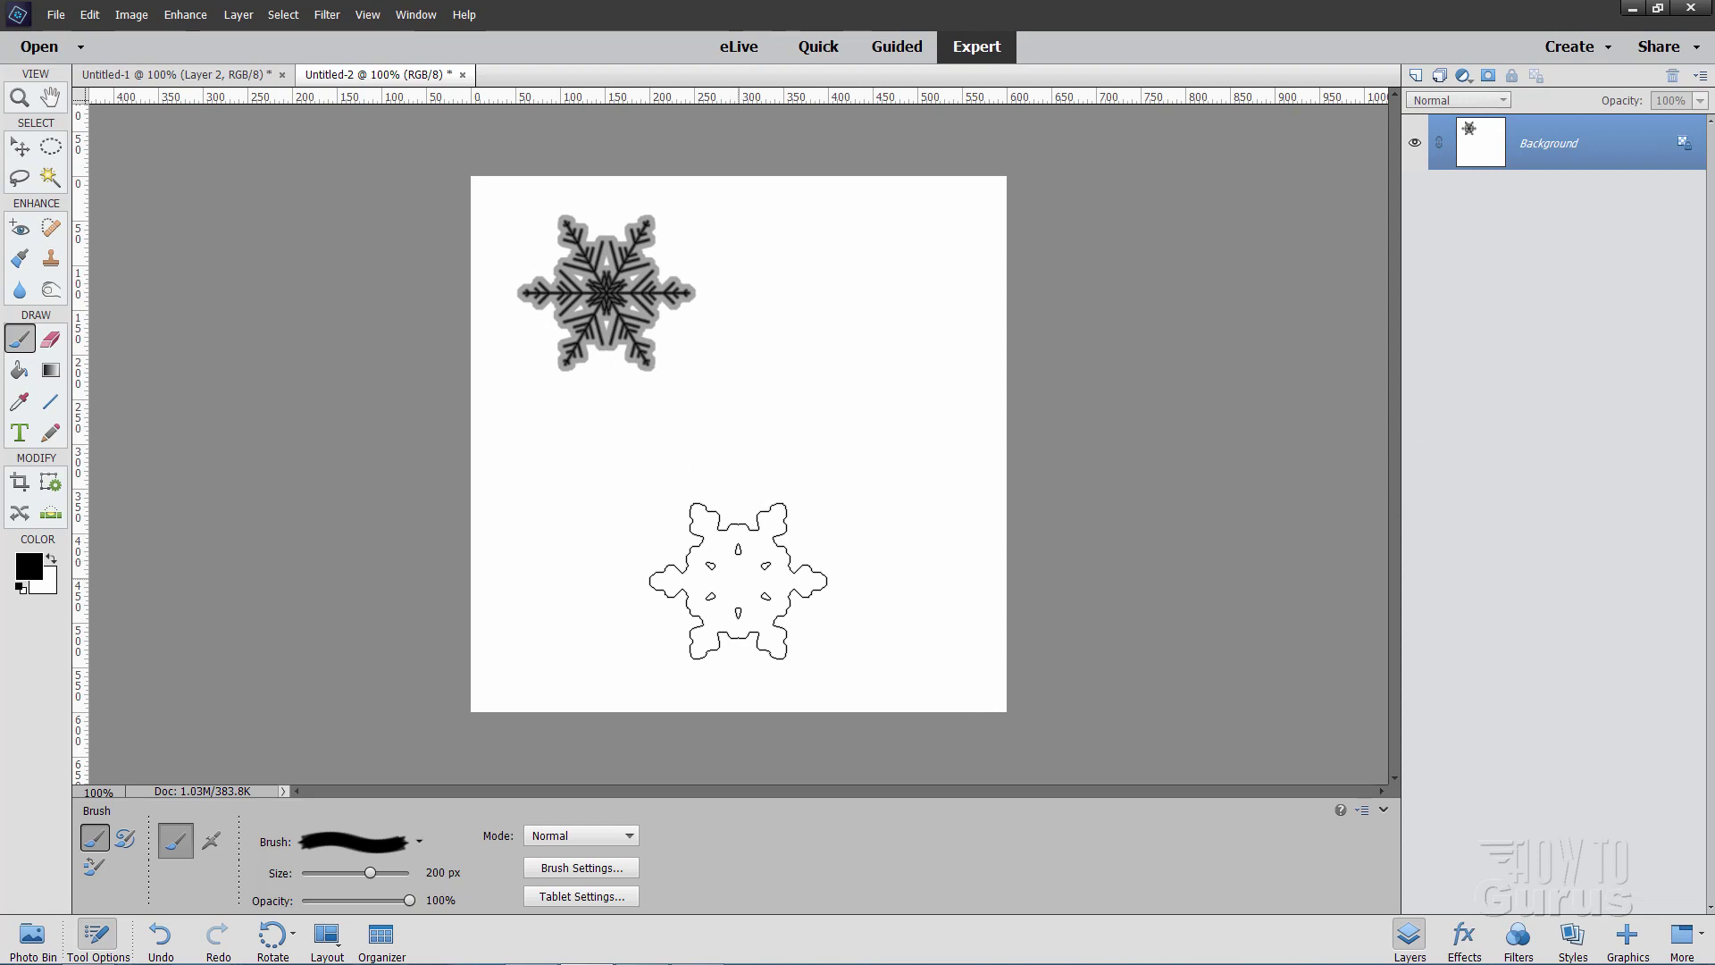
{"action": "left_click", "coordinate": [738, 581]}
Step: Reduce the brush size to 100 px and stamp six medium snowflakes scattered around the two large ones
{"action": "key", "text": "bracketleft"}
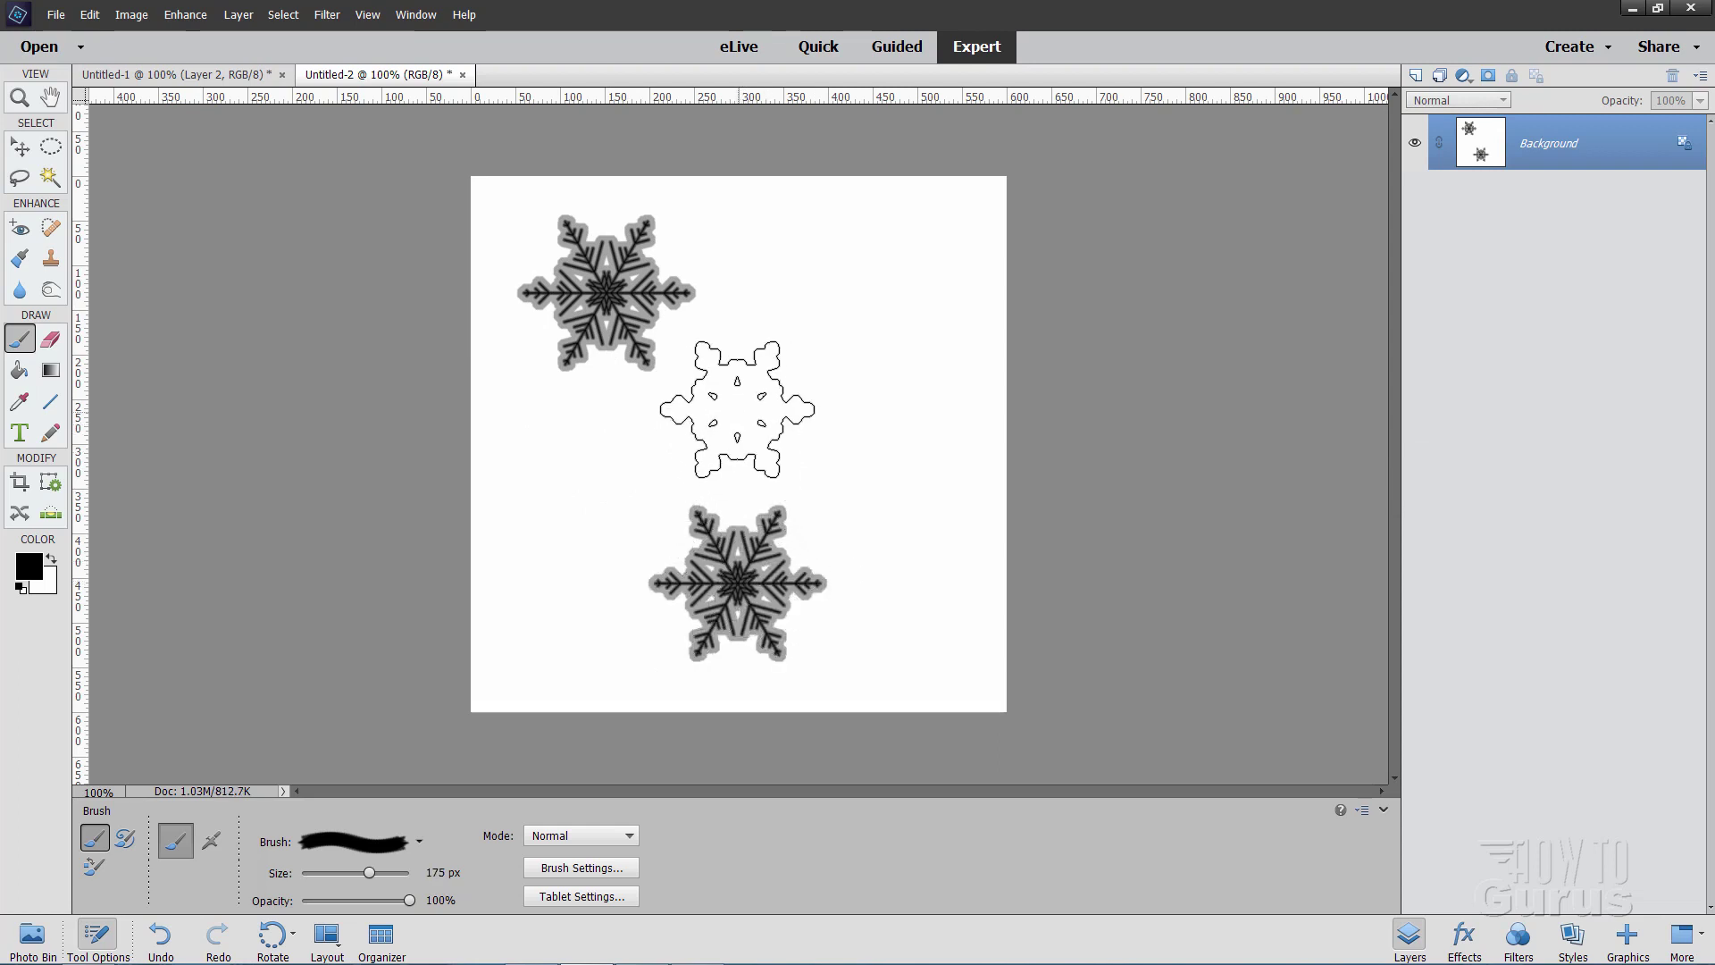
{"action": "key", "text": "bracketleft"}
{"action": "key", "text": "bracketleft"}
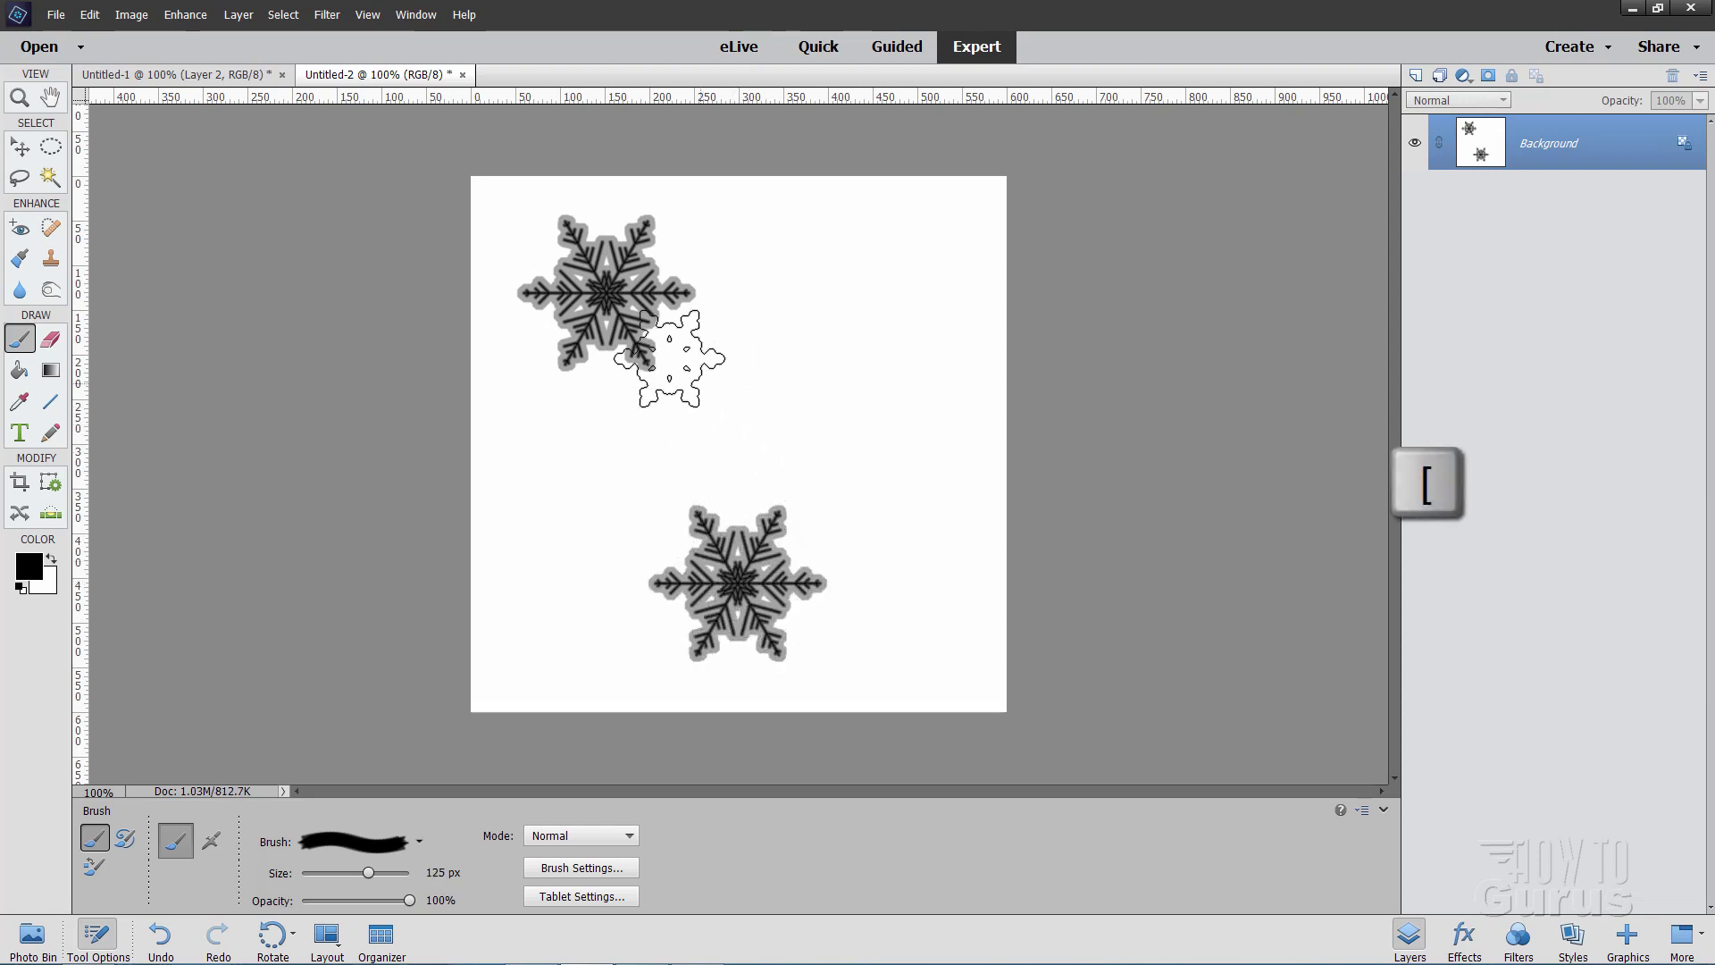
{"action": "key", "text": "bracketleft"}
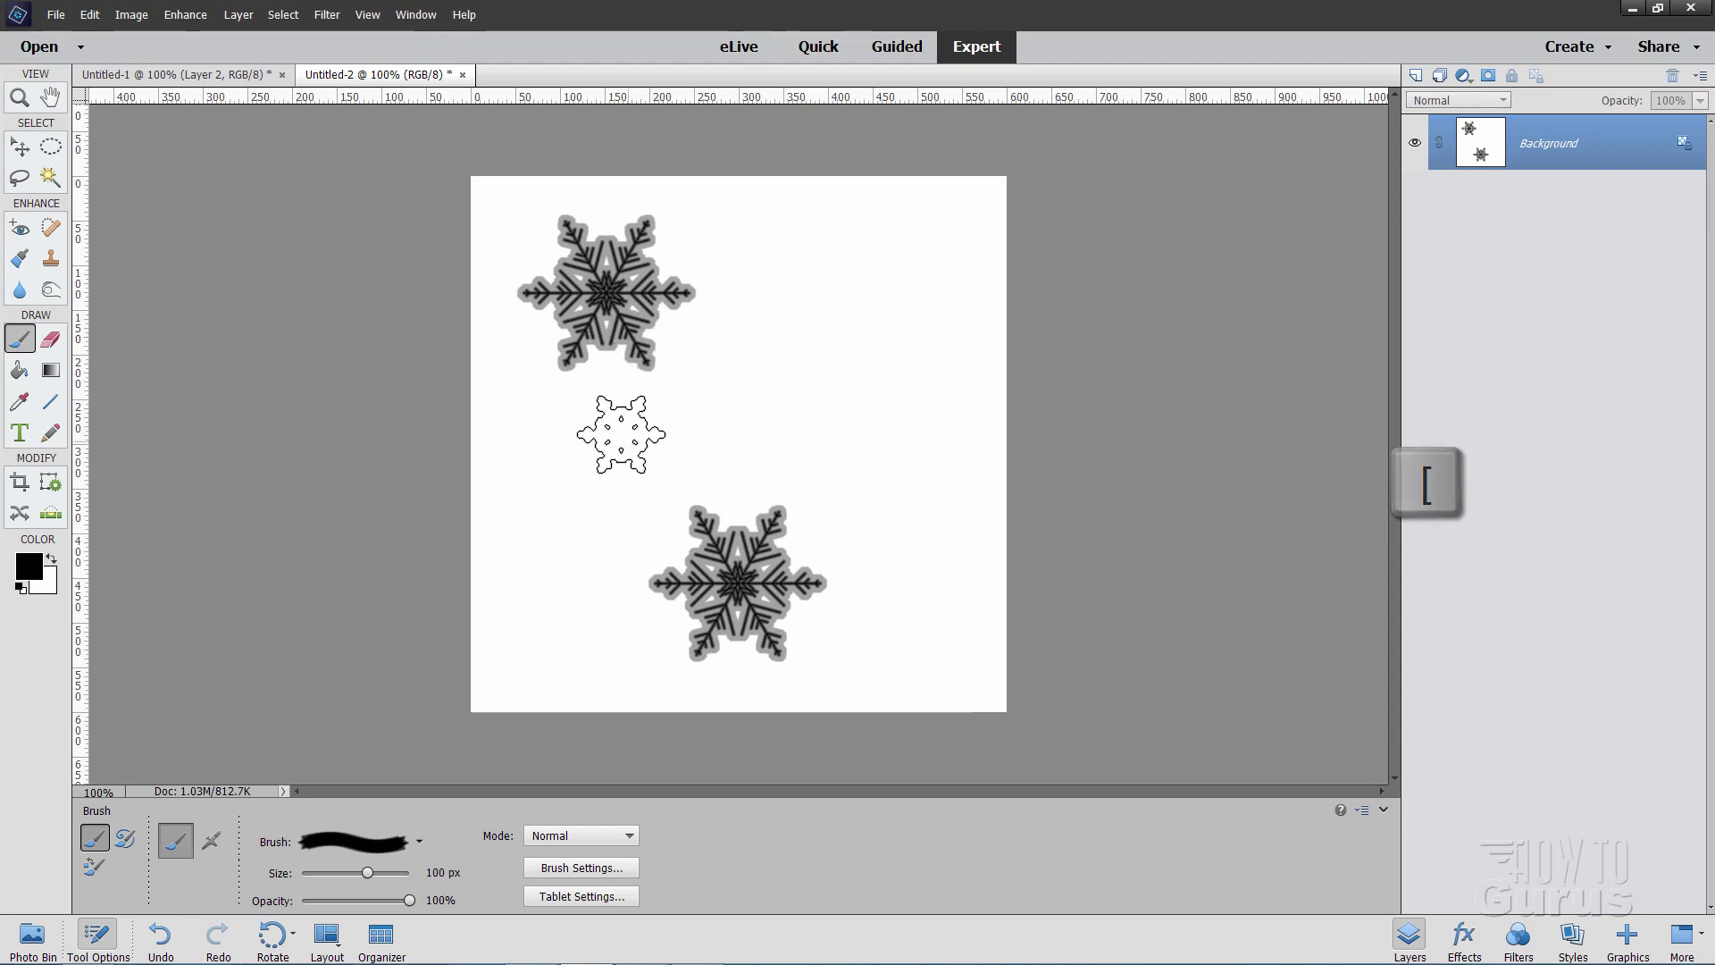
{"action": "left_click", "coordinate": [620, 427]}
{"action": "left_click", "coordinate": [536, 542]}
{"action": "left_click", "coordinate": [745, 343]}
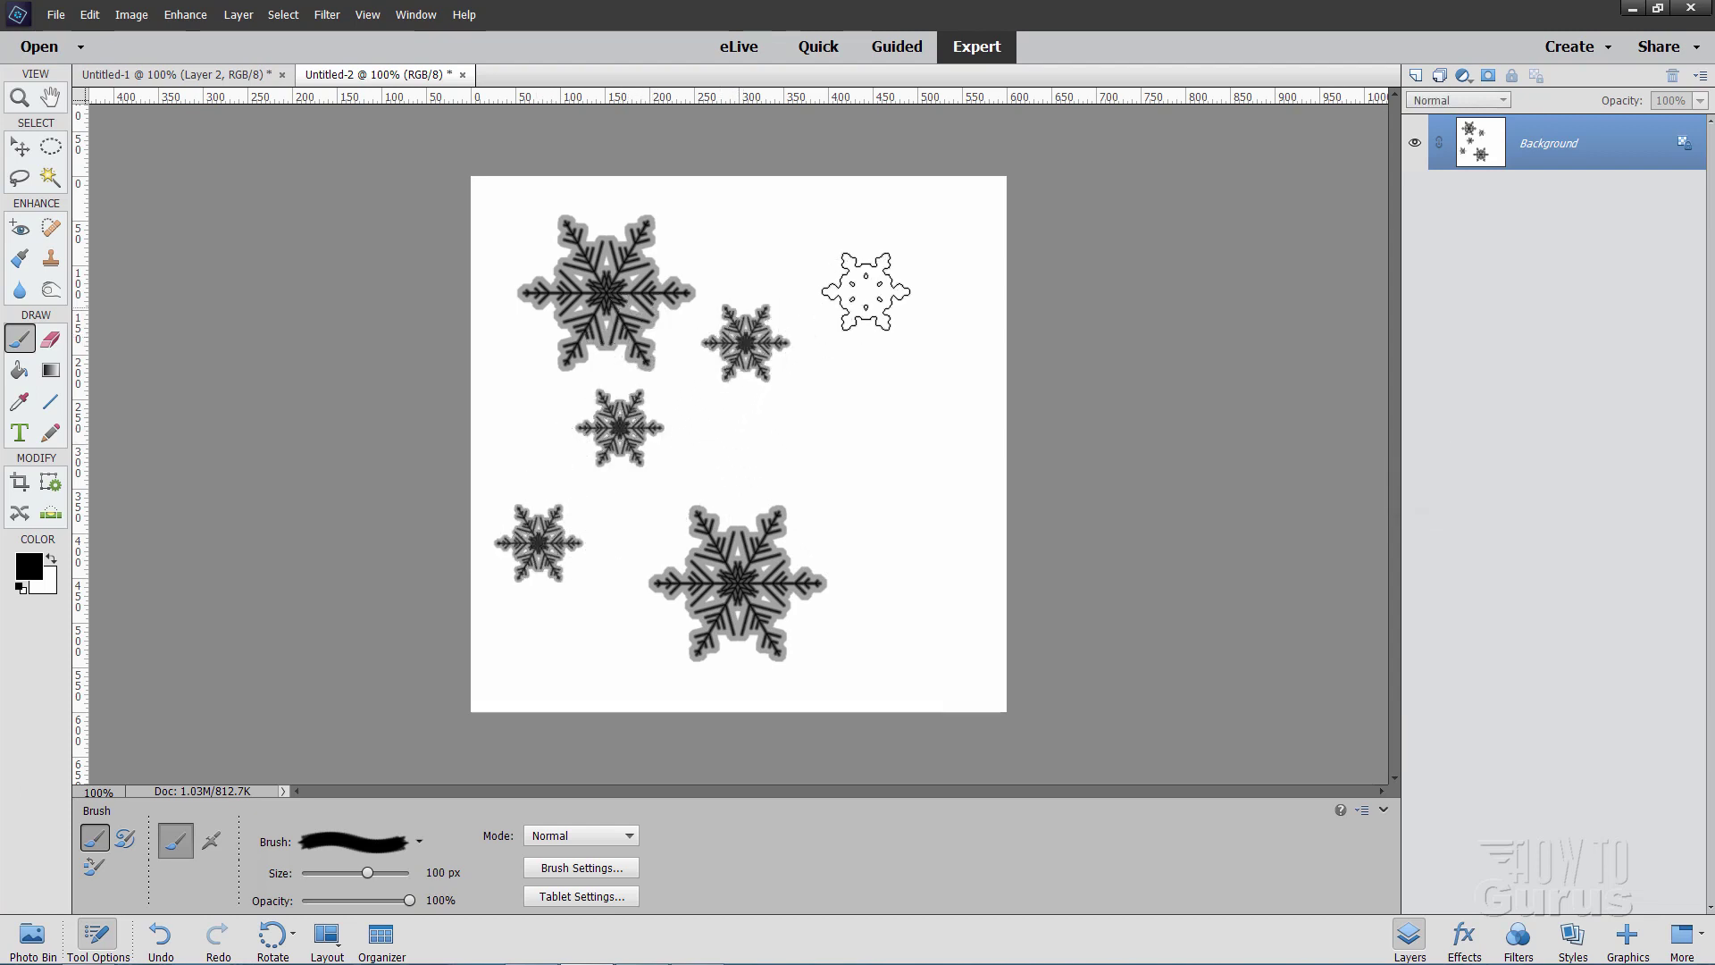
{"action": "left_click", "coordinate": [891, 265]}
{"action": "left_click", "coordinate": [872, 440]}
{"action": "left_click", "coordinate": [951, 617]}
Step: Reduce the brush size to 50 px and stamp small snowflakes in the gaps between the larger ones
{"action": "key", "text": "bracketleft"}
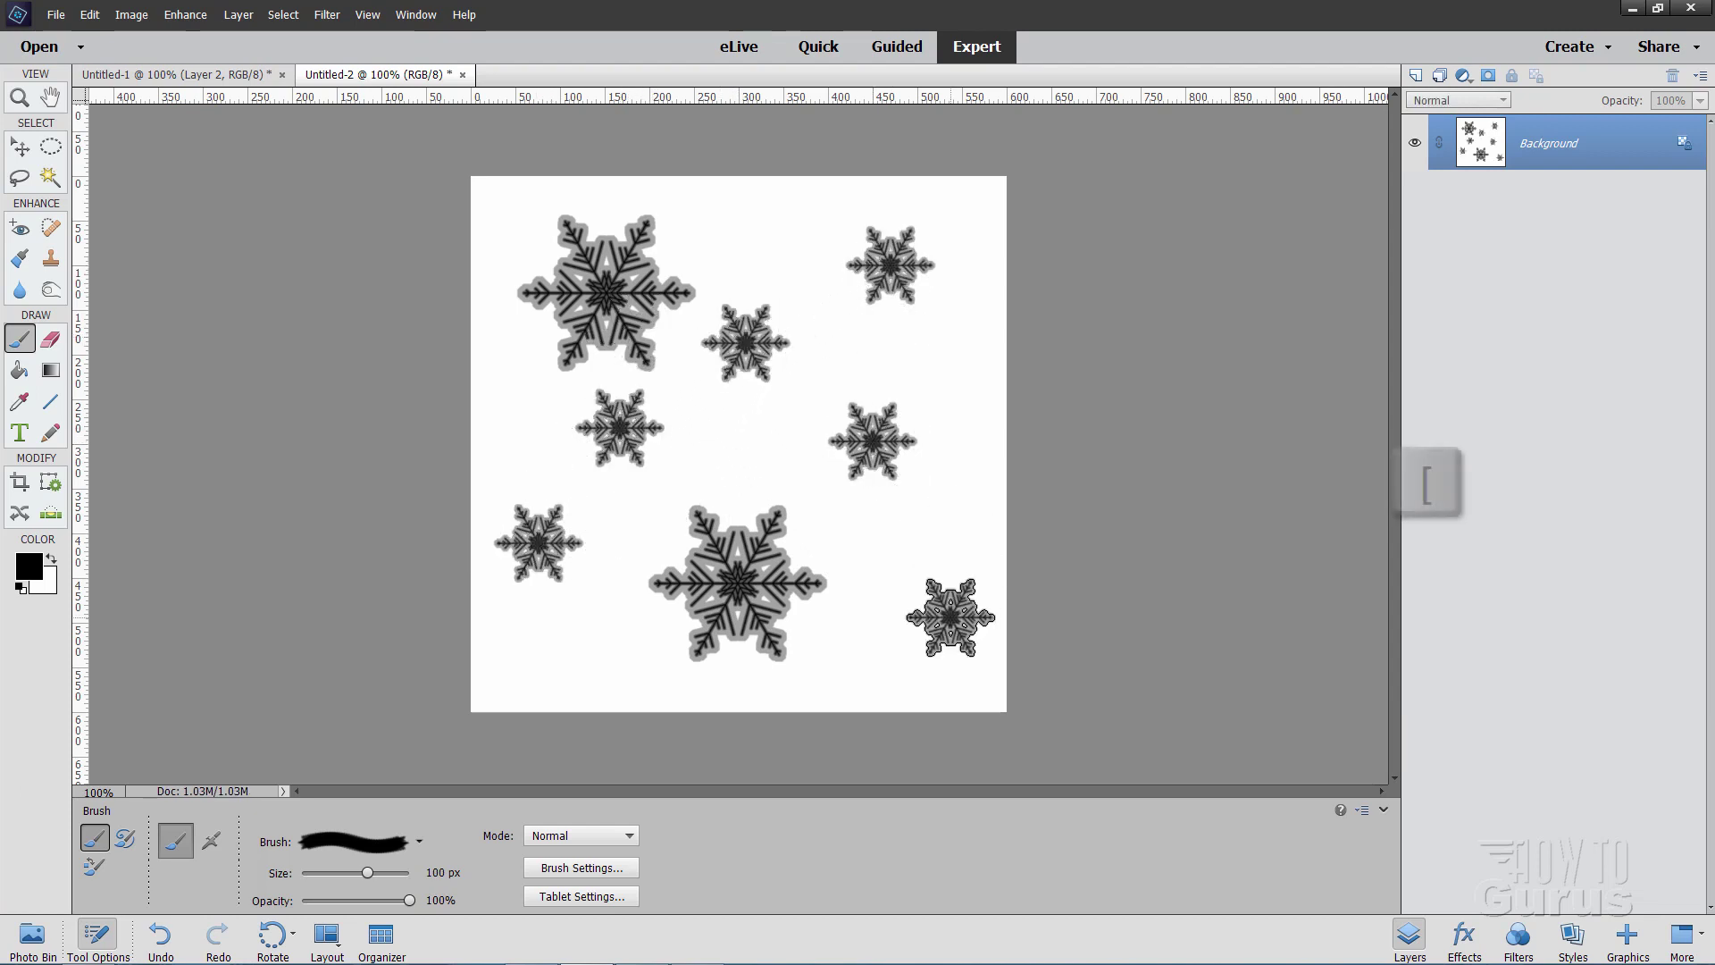
{"action": "key", "text": "bracketleft"}
{"action": "key", "text": "bracketleft"}
{"action": "key", "text": "bracketleft"}
{"action": "key", "text": "bracketleft"}
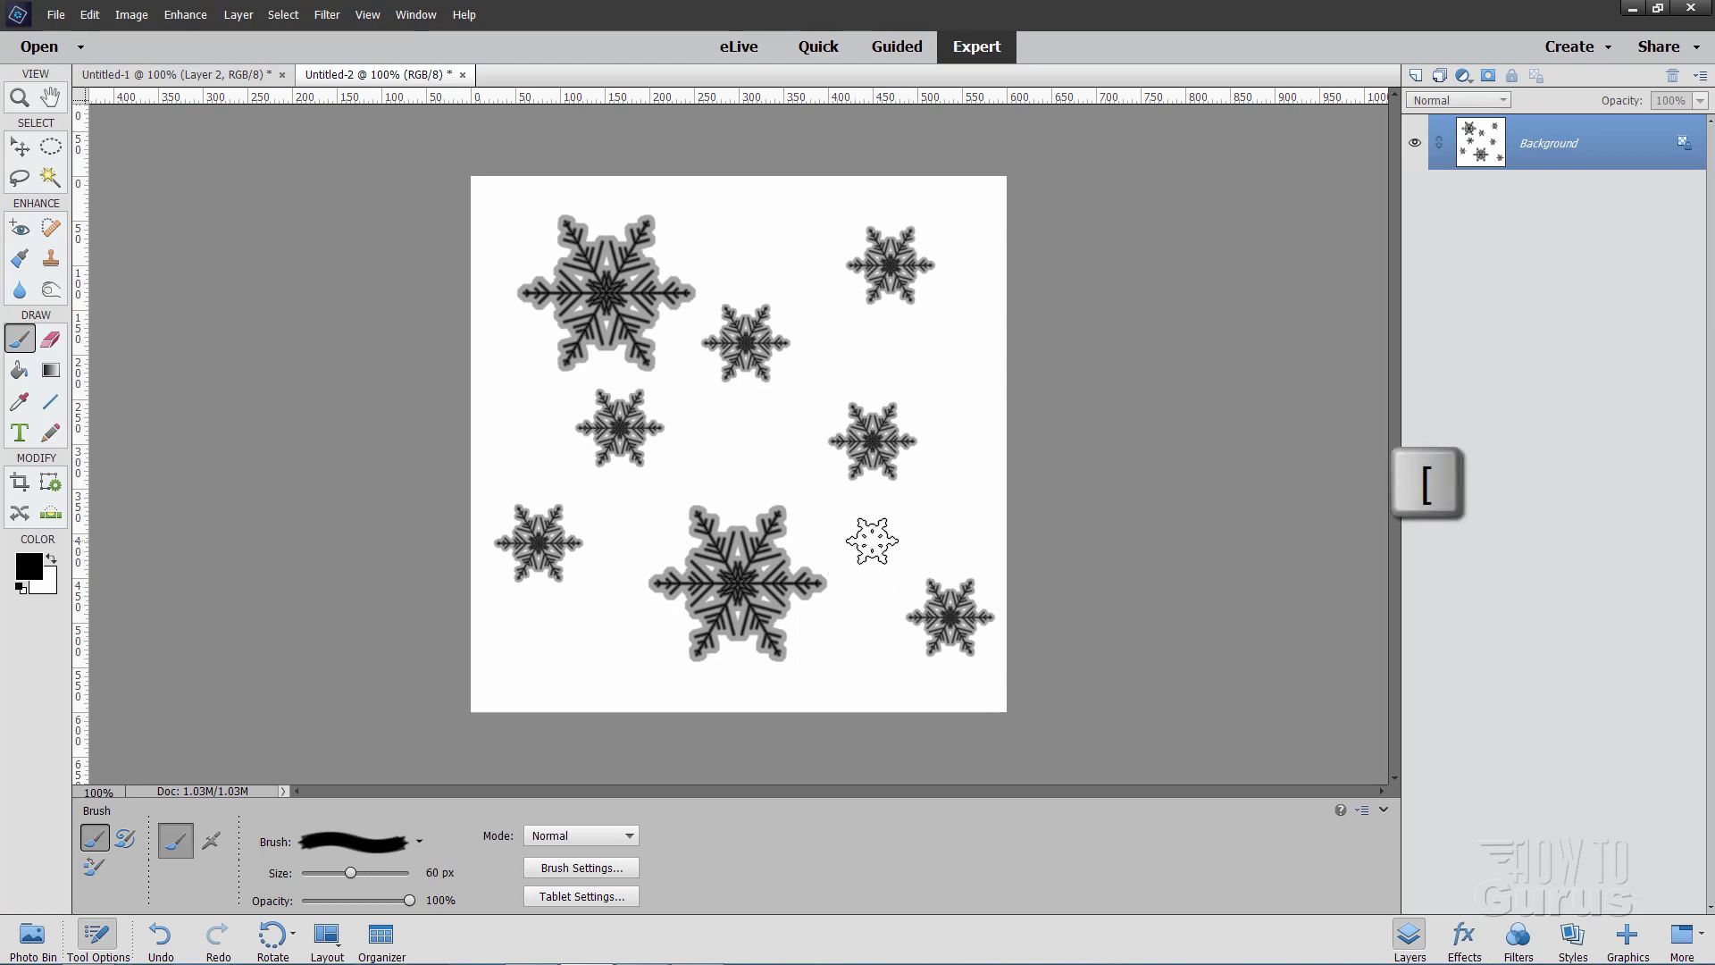
{"action": "key", "text": "bracketleft"}
{"action": "left_click", "coordinate": [769, 420]}
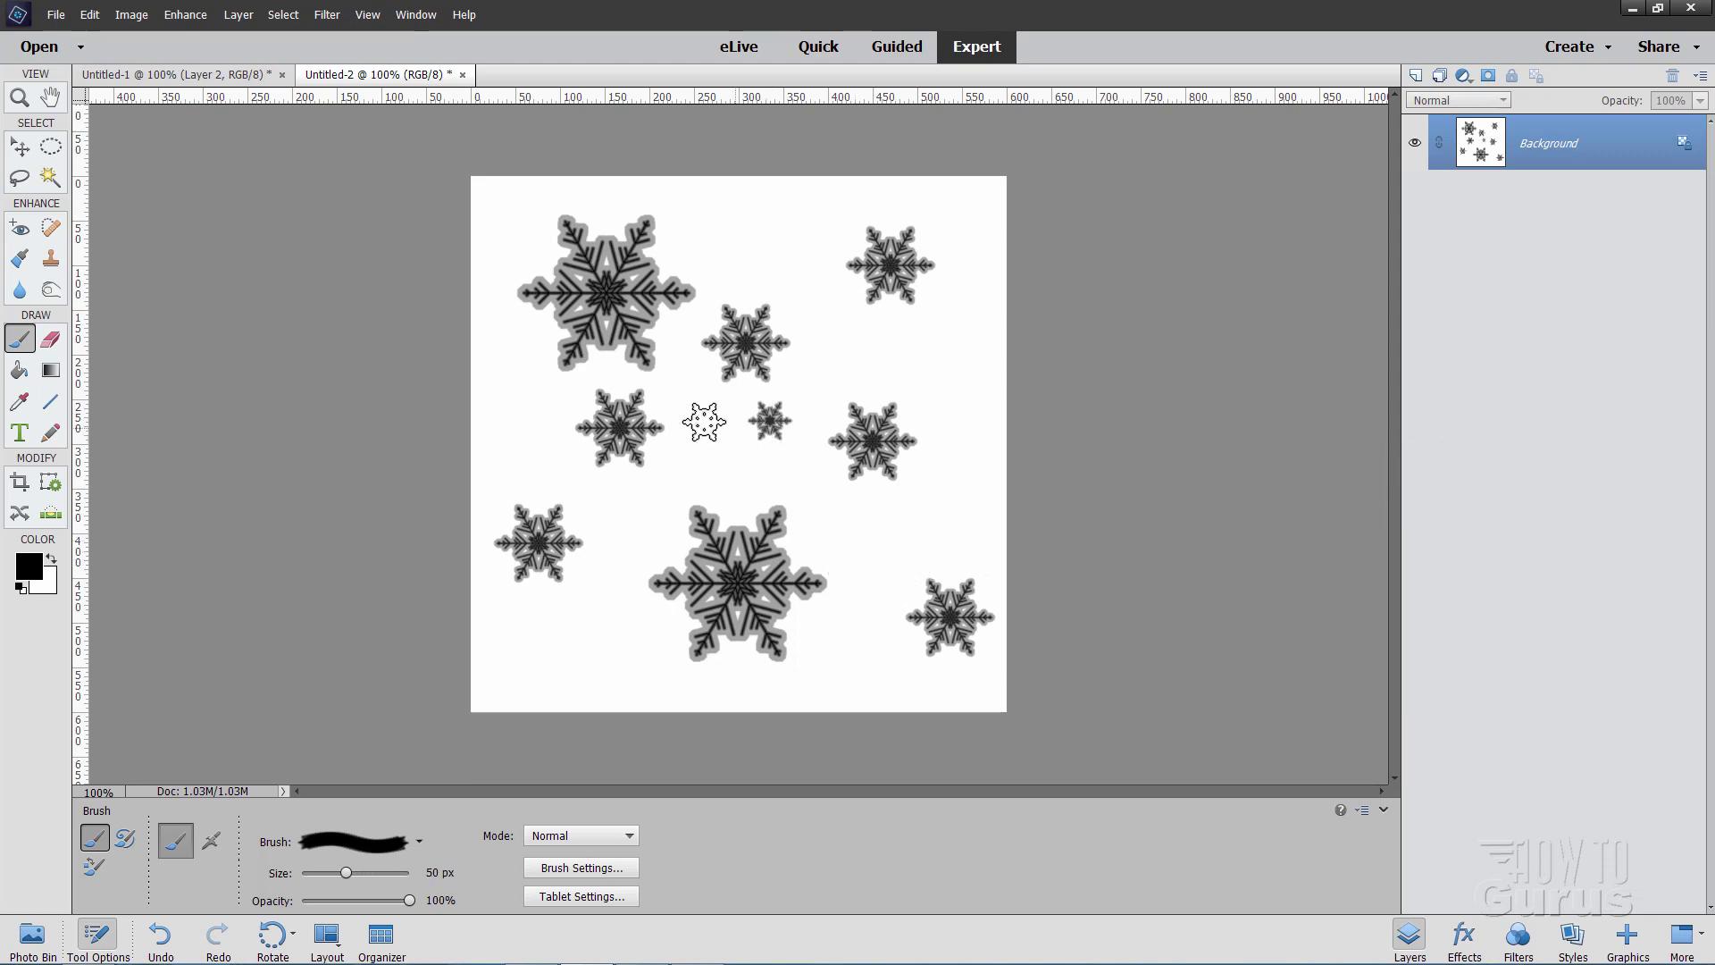
{"action": "left_click", "coordinate": [662, 489]}
{"action": "left_click", "coordinate": [623, 670]}
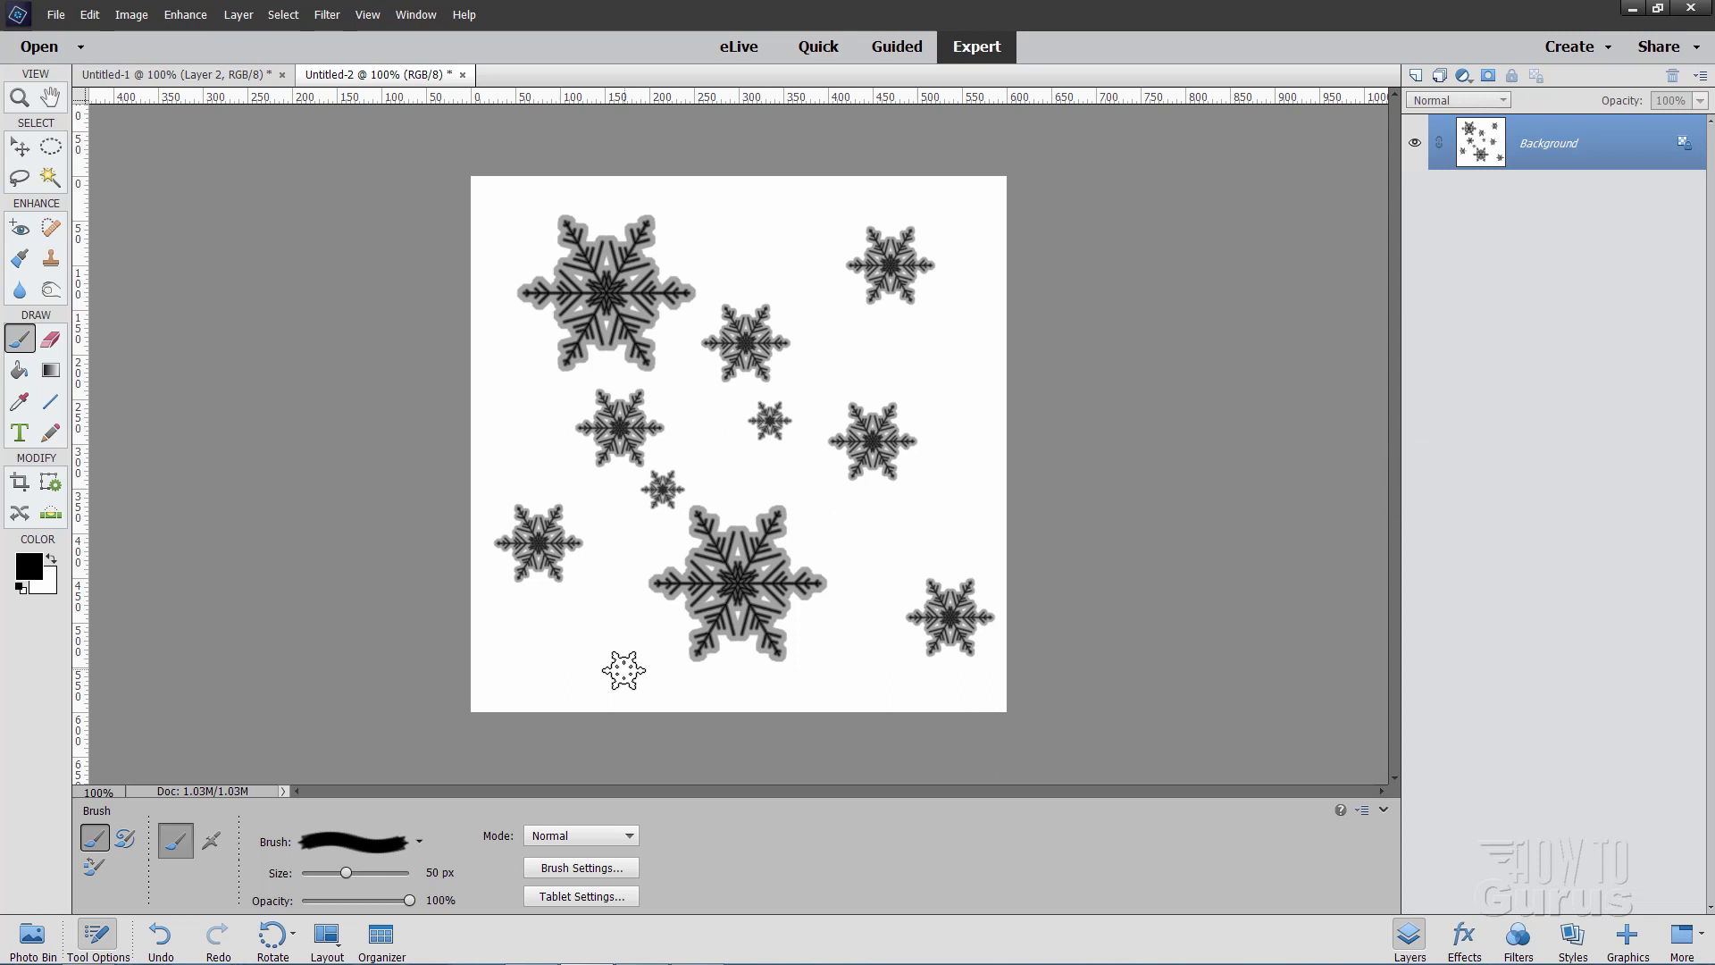
Step: Stamp four more 50 px snowflakes in the empty gaps along the canvas's lower edge, right of center and near the top
{"action": "left_click", "coordinate": [529, 661]}
{"action": "left_click", "coordinate": [885, 534]}
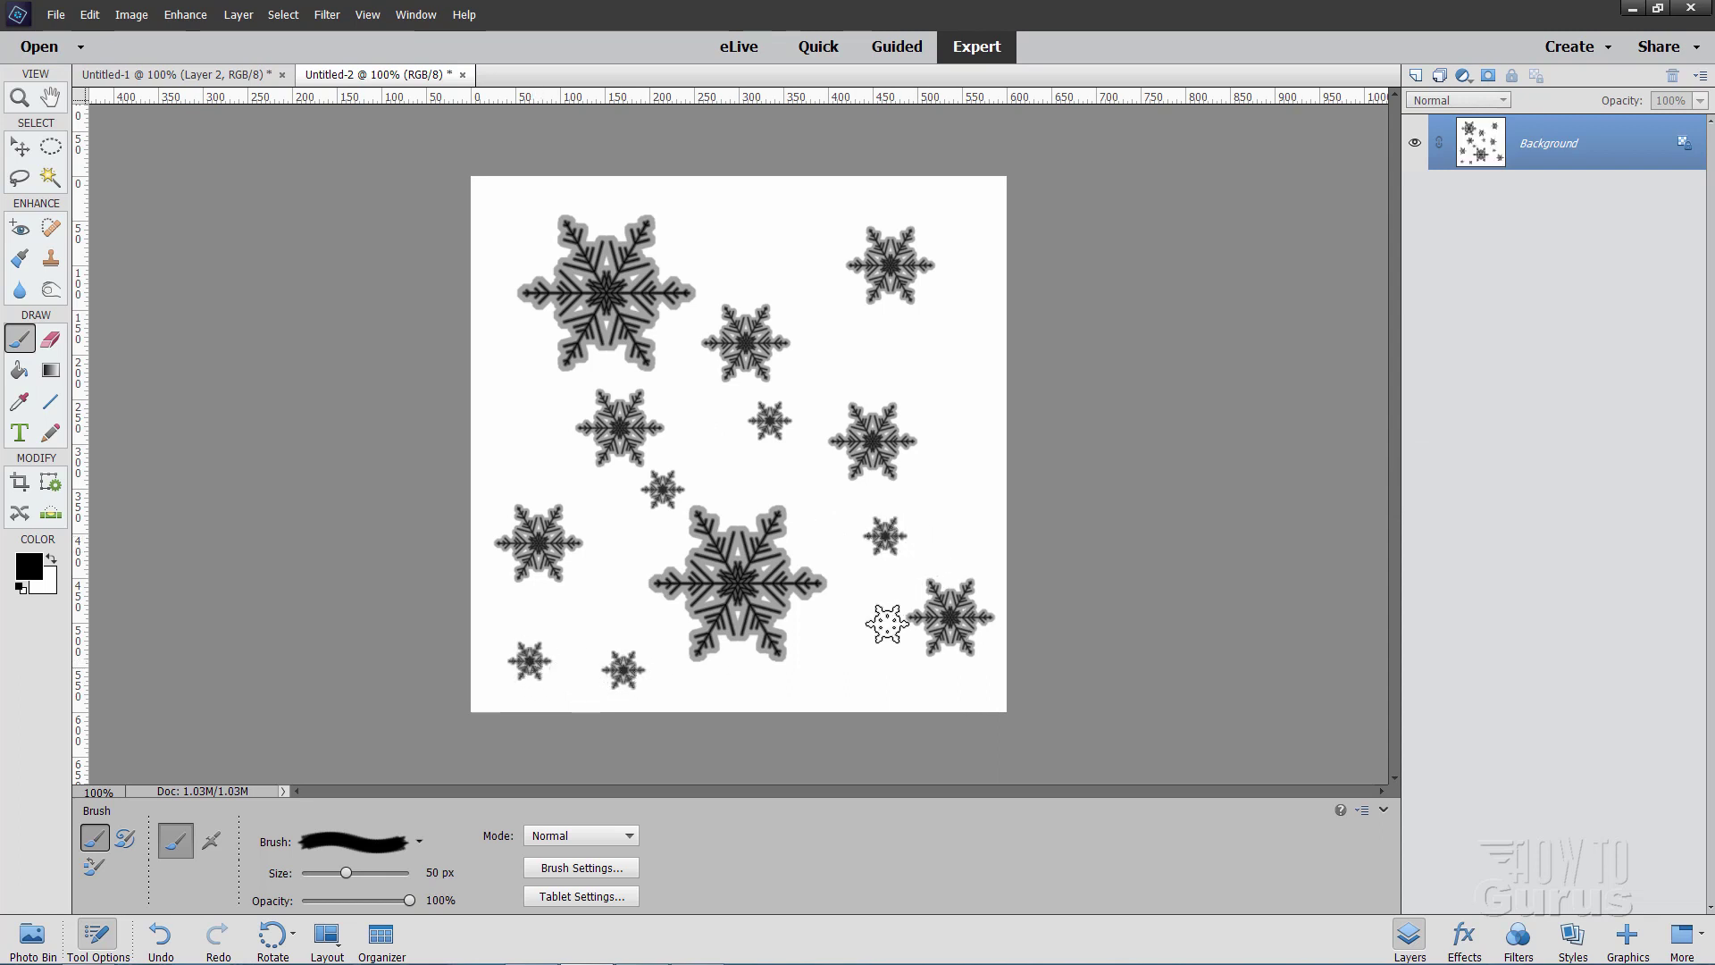
{"action": "left_click", "coordinate": [868, 677]}
{"action": "left_click", "coordinate": [792, 243]}
Step: Reduce the brush size to 20 px and stamp tiny snowflakes in the remaining gaps across the canvas
{"action": "key", "text": "bracketleft"}
{"action": "key", "text": "bracketleft"}
{"action": "key", "text": "bracketleft"}
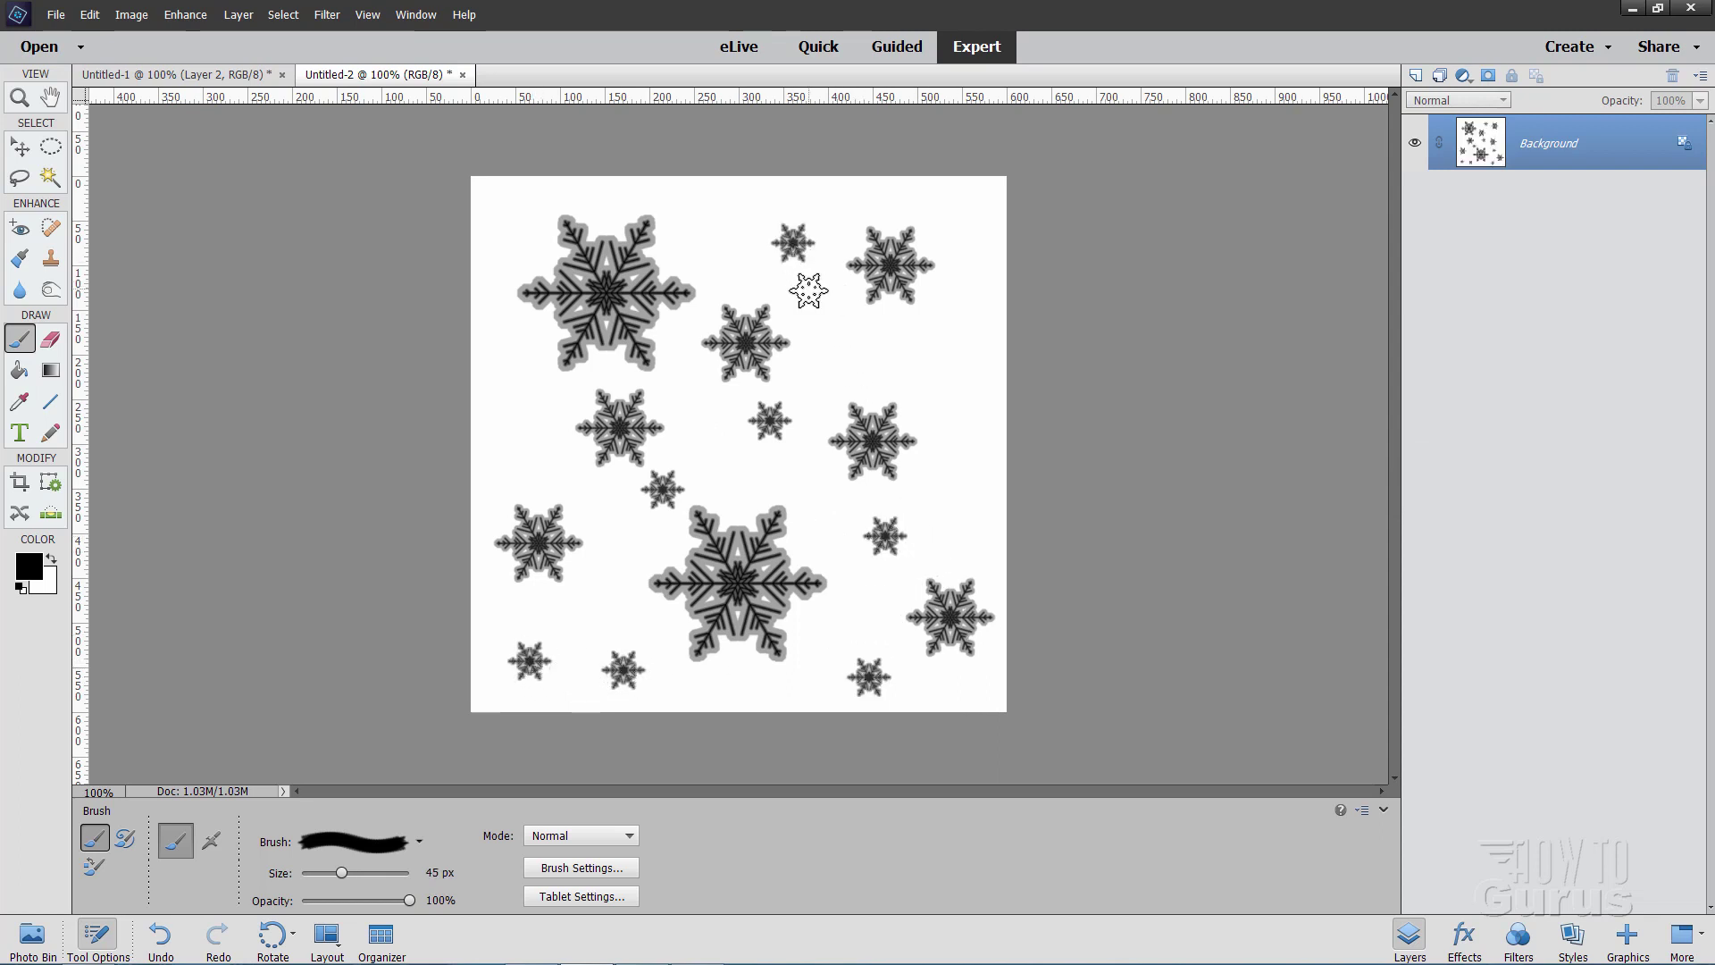
{"action": "key", "text": "bracketleft"}
{"action": "key", "text": "bracketleft"}
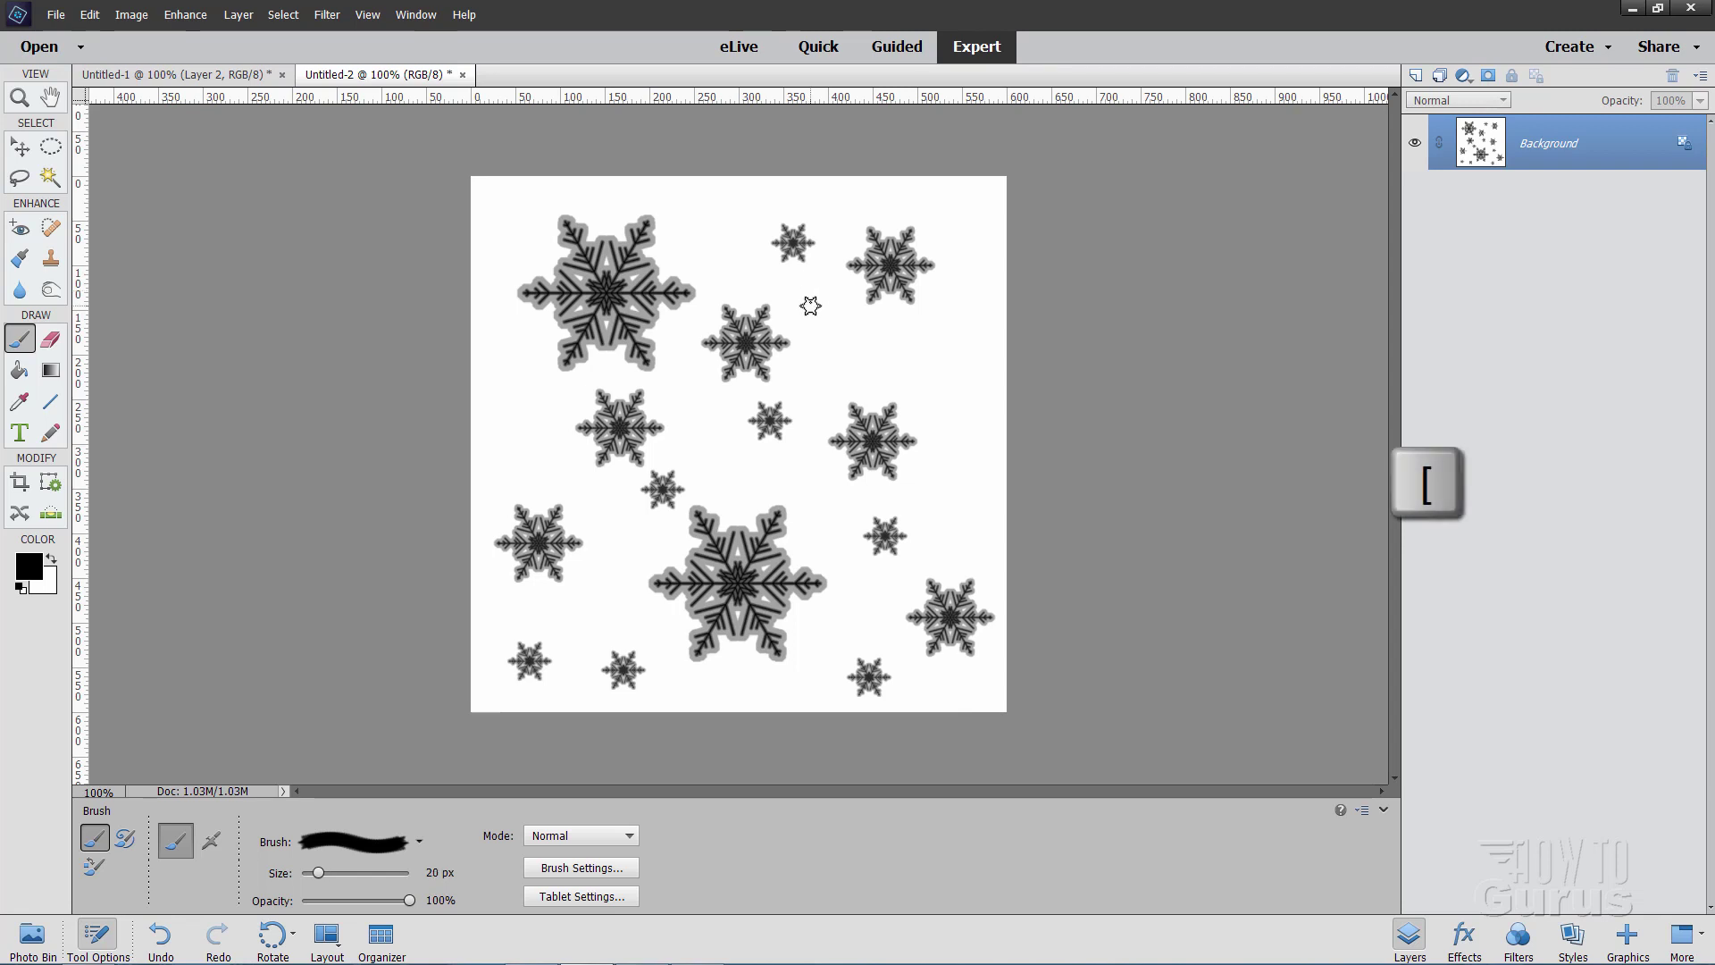
{"action": "left_click", "coordinate": [811, 305]}
{"action": "left_click", "coordinate": [884, 339]}
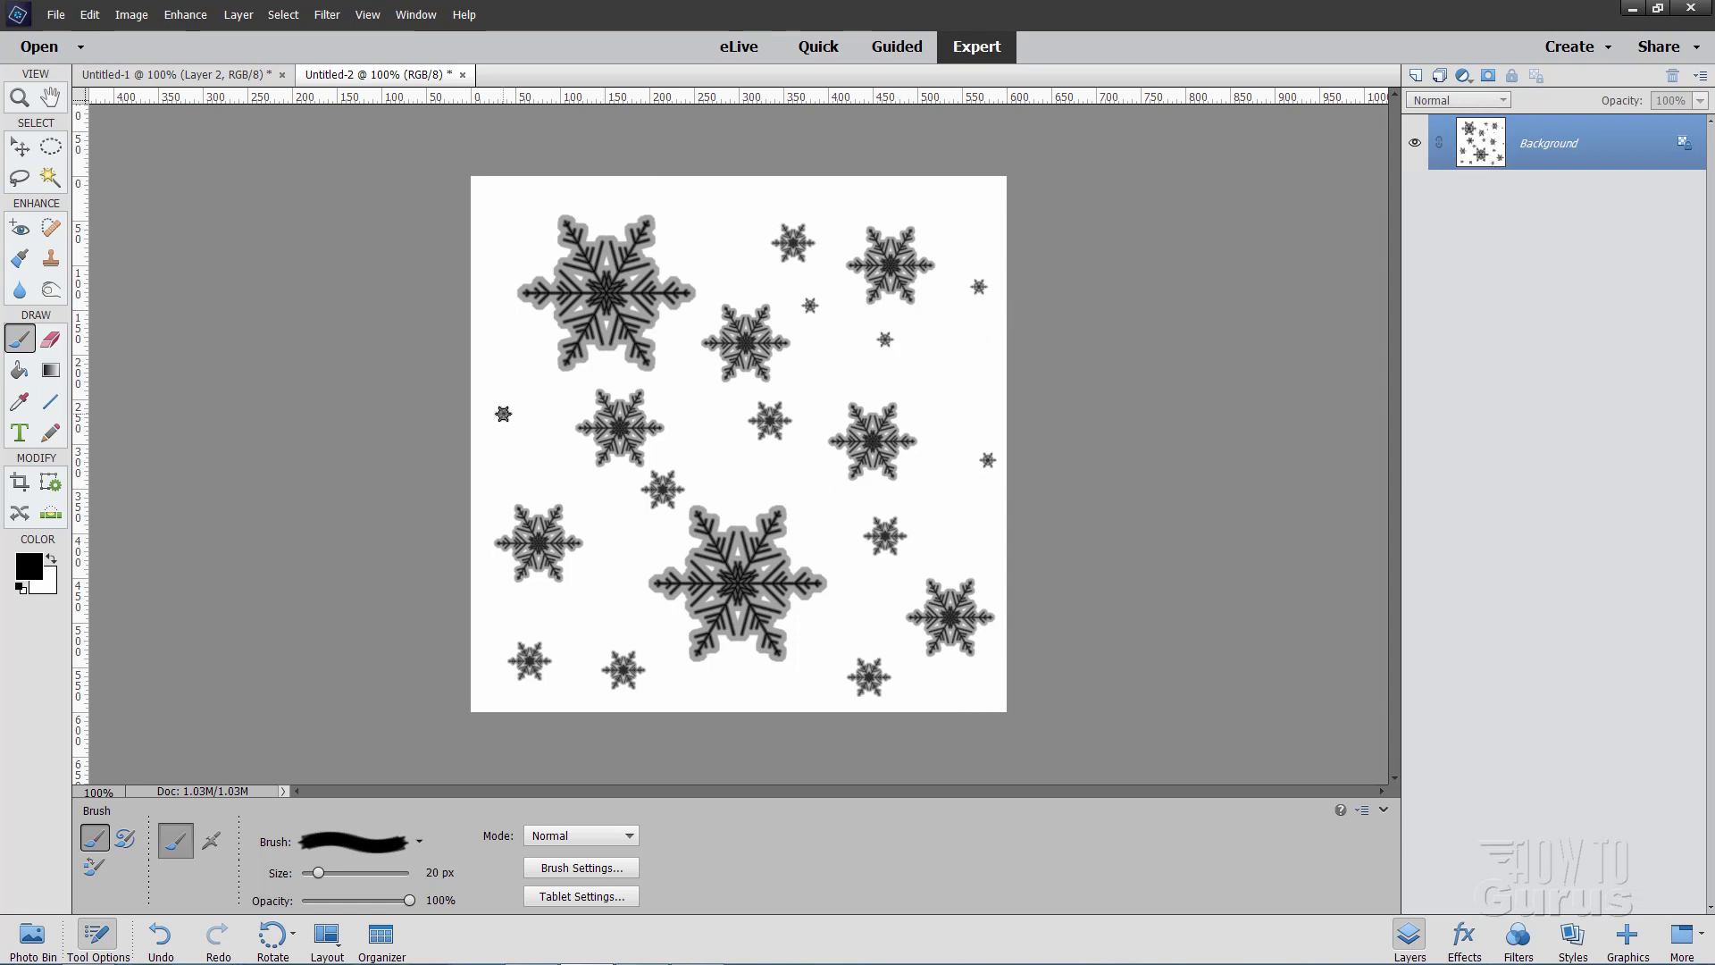
{"action": "left_click", "coordinate": [874, 600]}
Step: Define the whole snowflake scatter as a custom brush named "snowflakes 1" and switch to the Move tool
{"action": "left_click", "coordinate": [89, 15]}
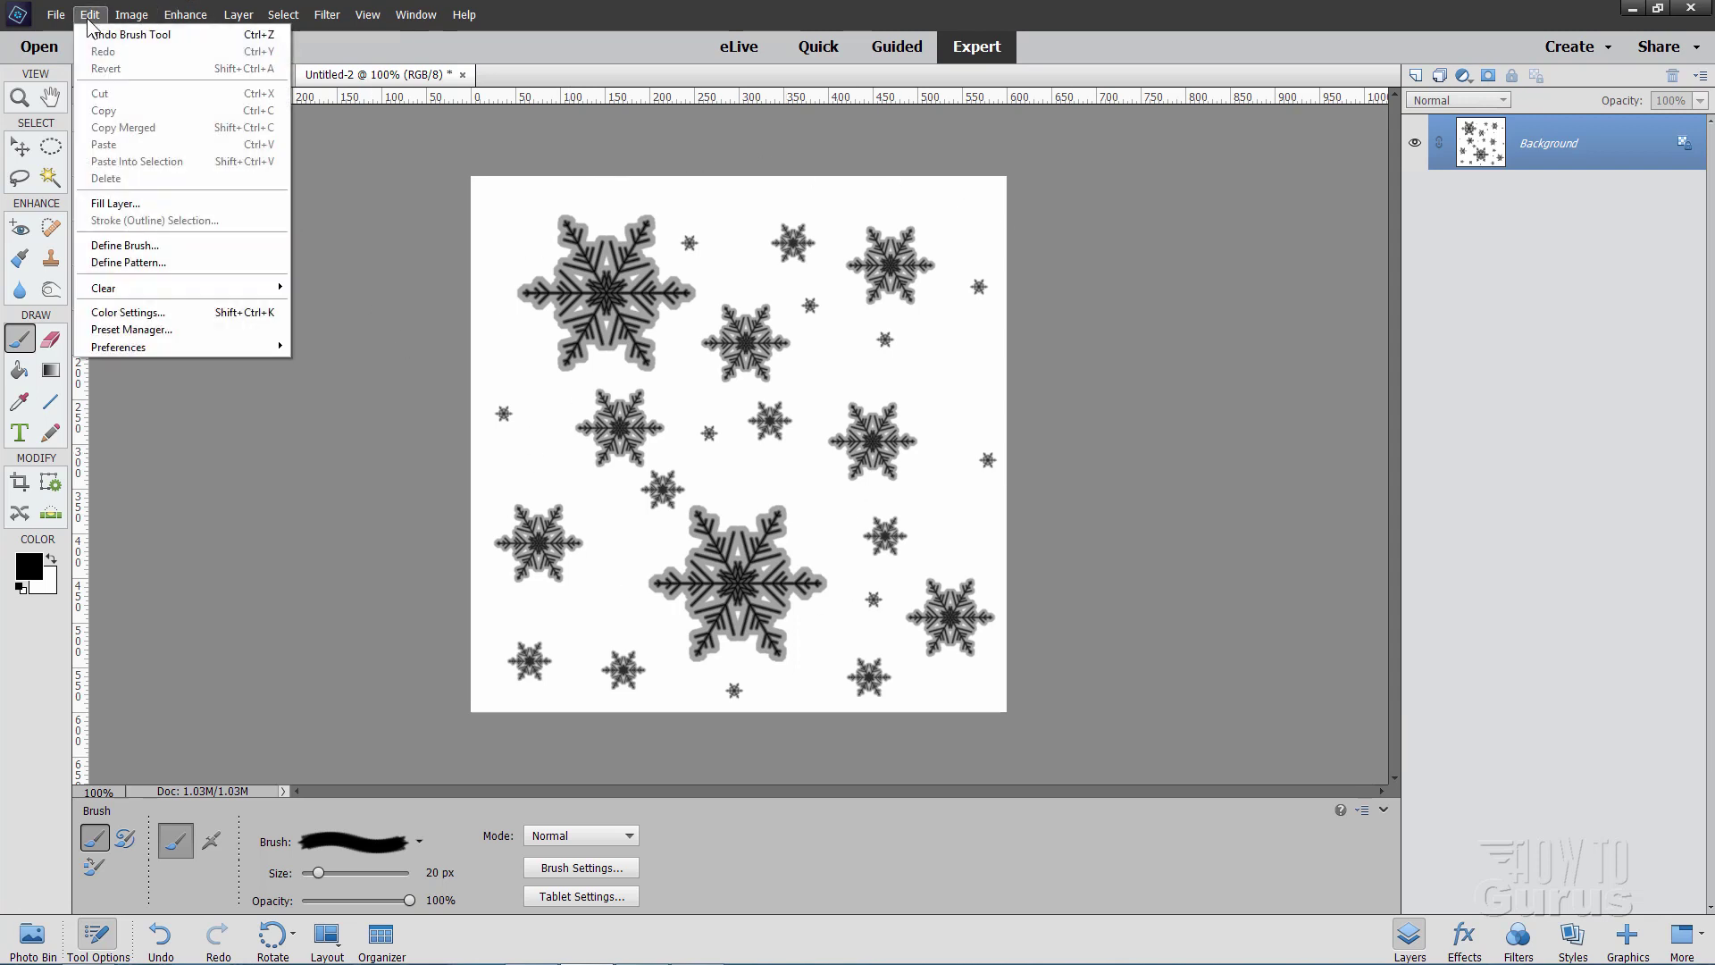
{"action": "left_click", "coordinate": [120, 245]}
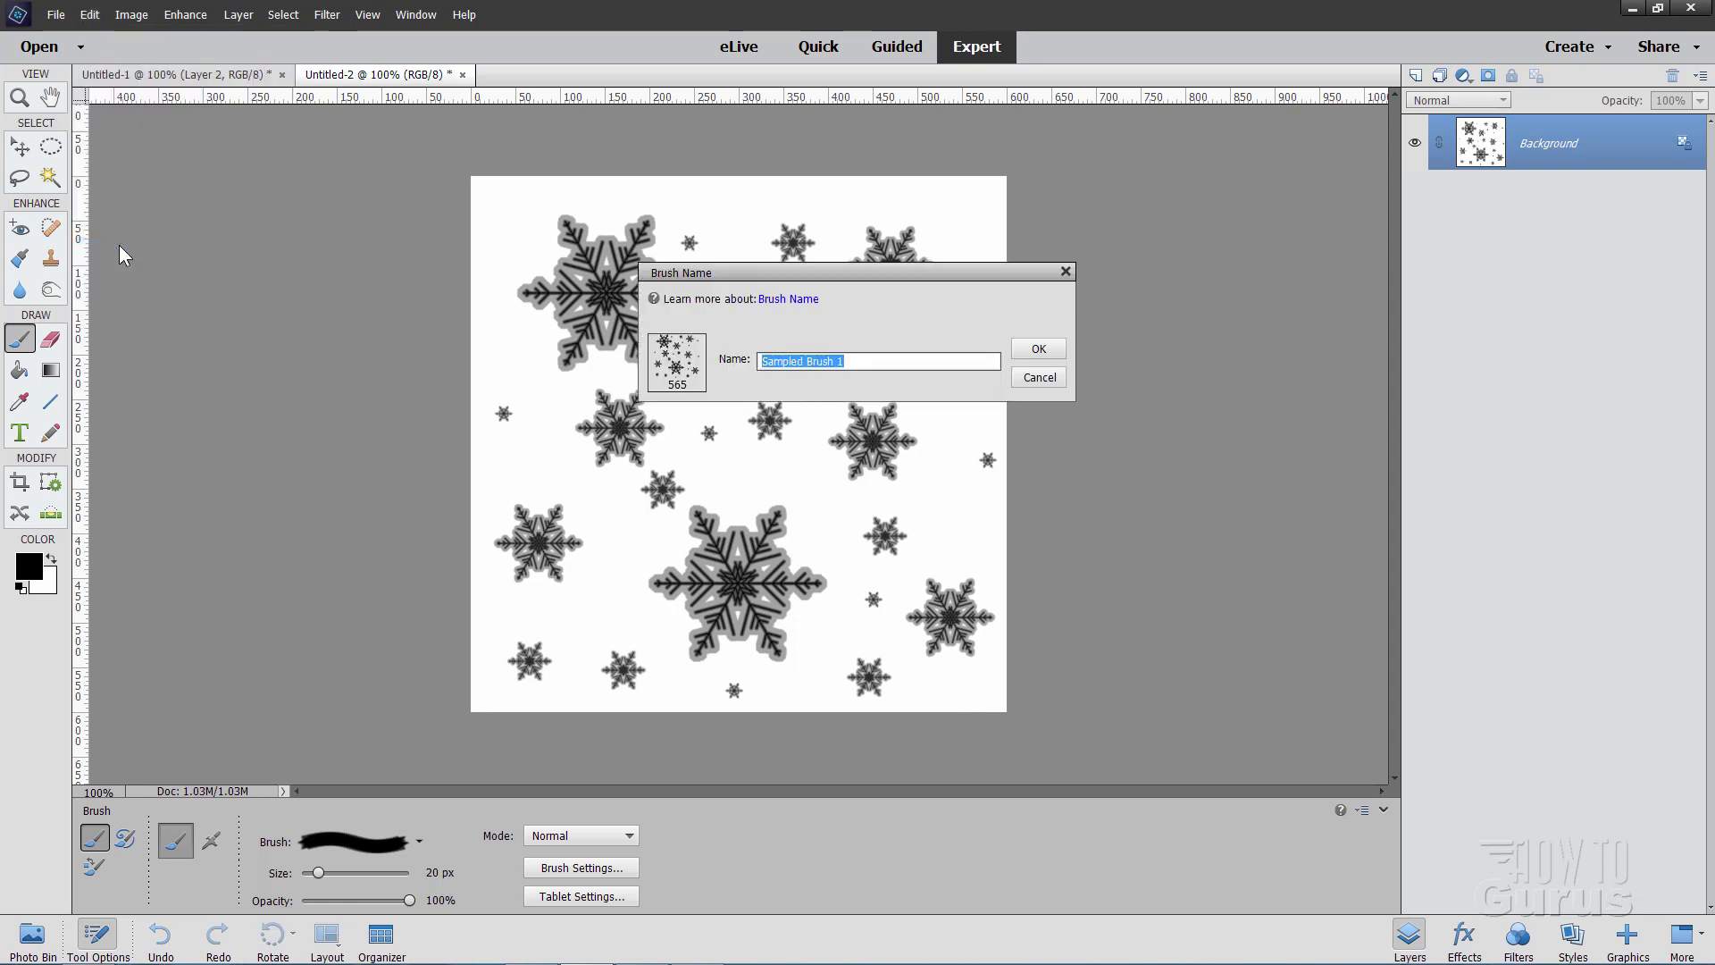
{"action": "type", "text": "snowflakes 1"}
{"action": "left_click", "coordinate": [1038, 348]}
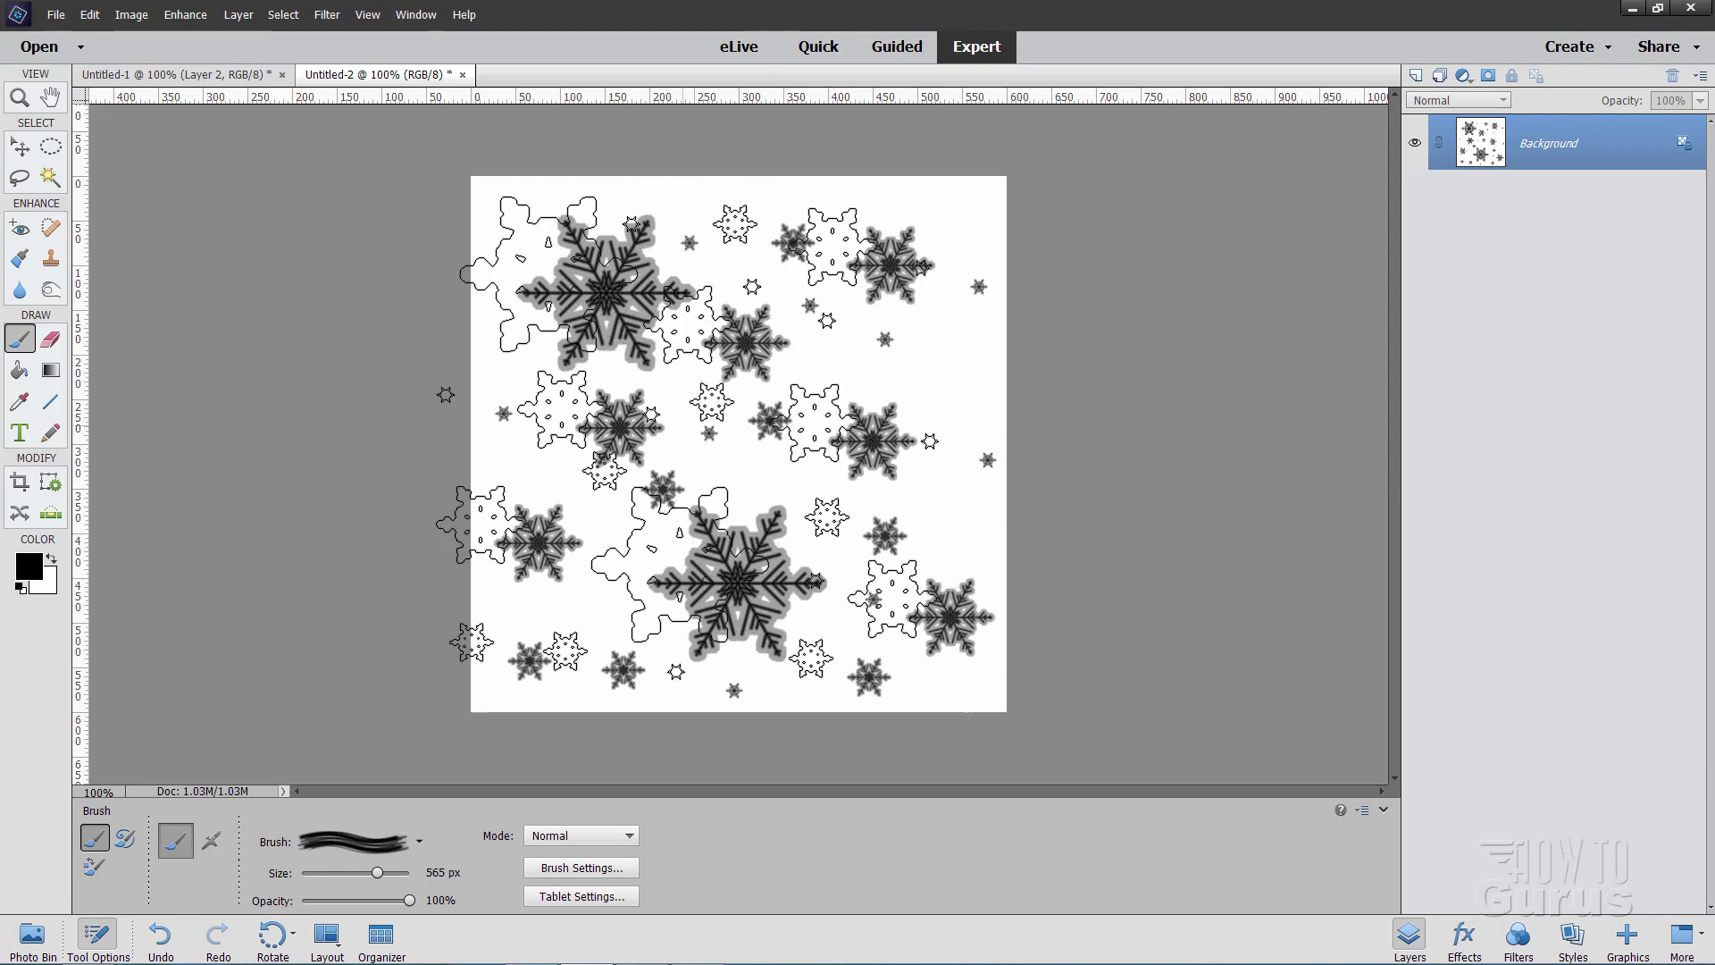
{"action": "left_click", "coordinate": [21, 149]}
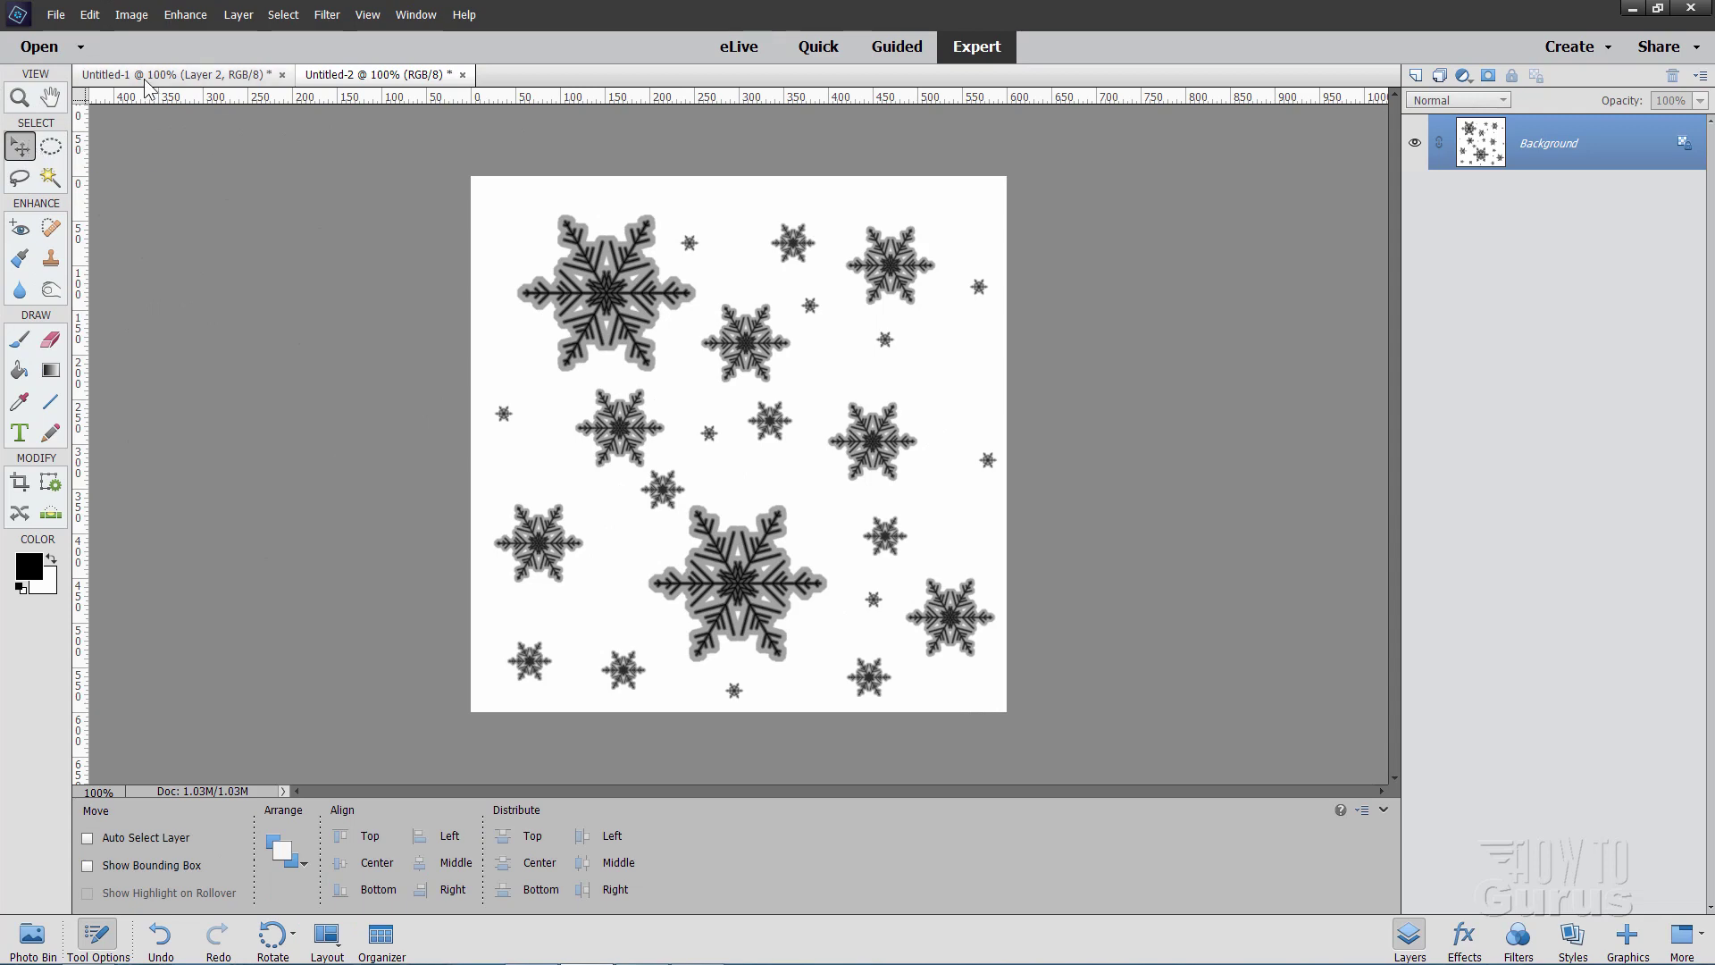
Step: Create a 6 x 4 inch, 300 ppi blank file from the Default Photoshop Elements Size preset and dock its window as a tab
{"action": "left_click", "coordinate": [64, 18]}
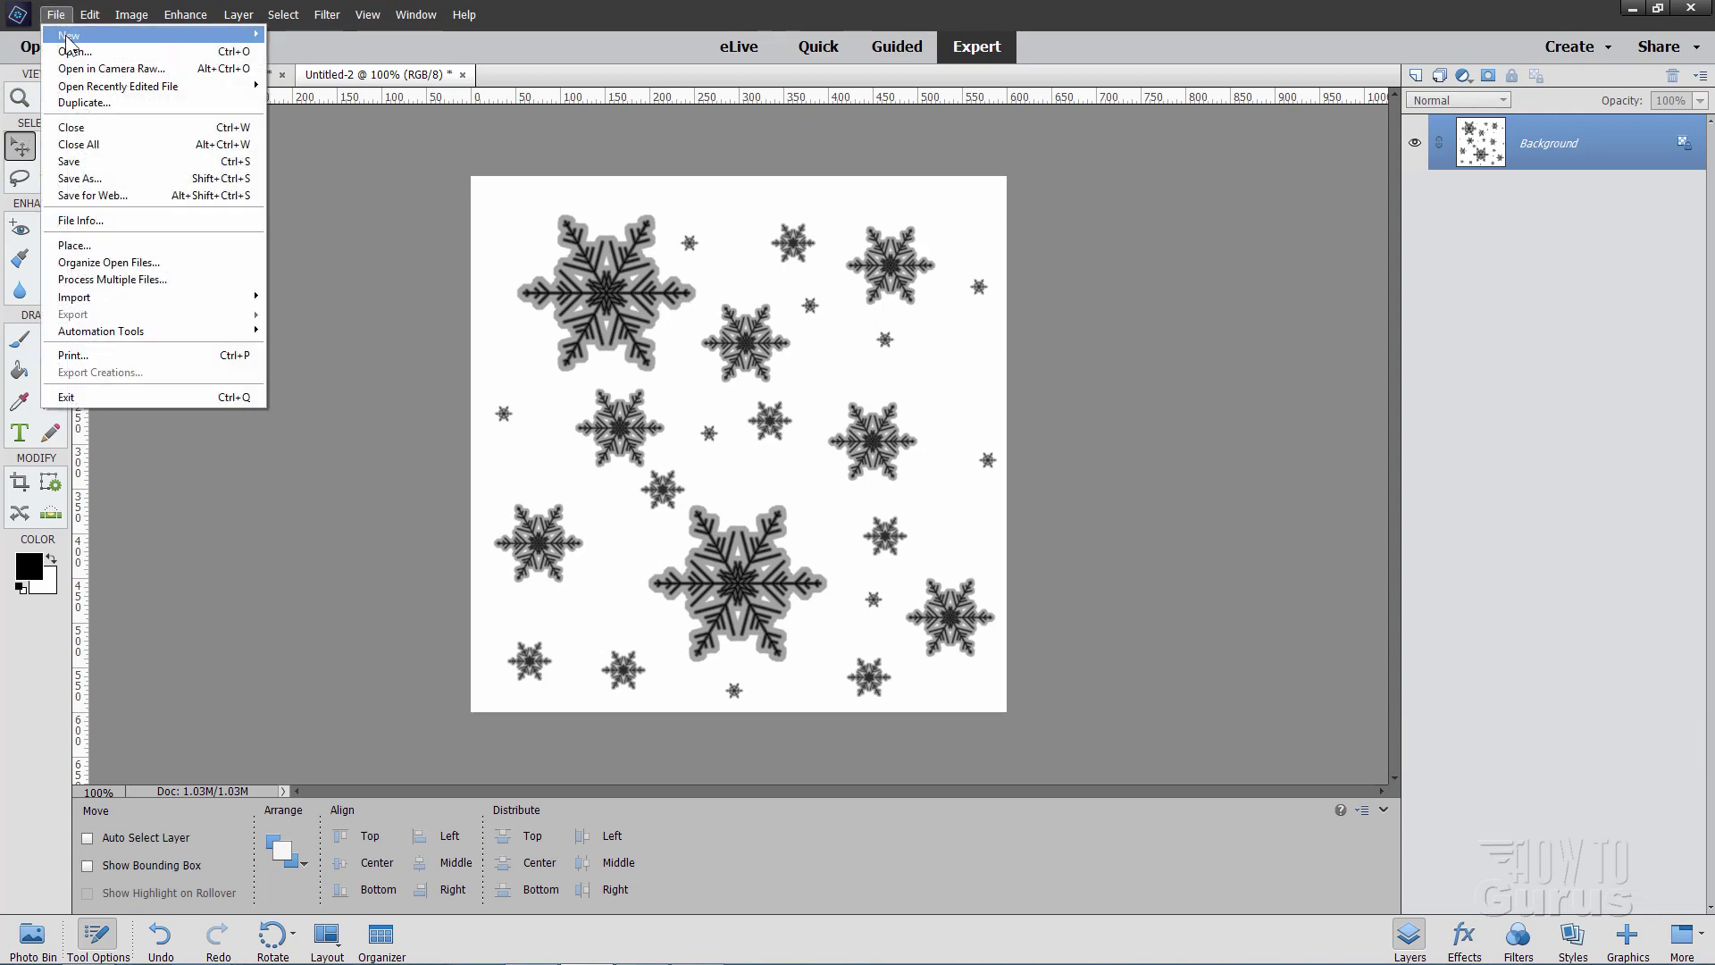
{"action": "mouse_move", "coordinate": [73, 36]}
{"action": "left_click", "coordinate": [291, 40]}
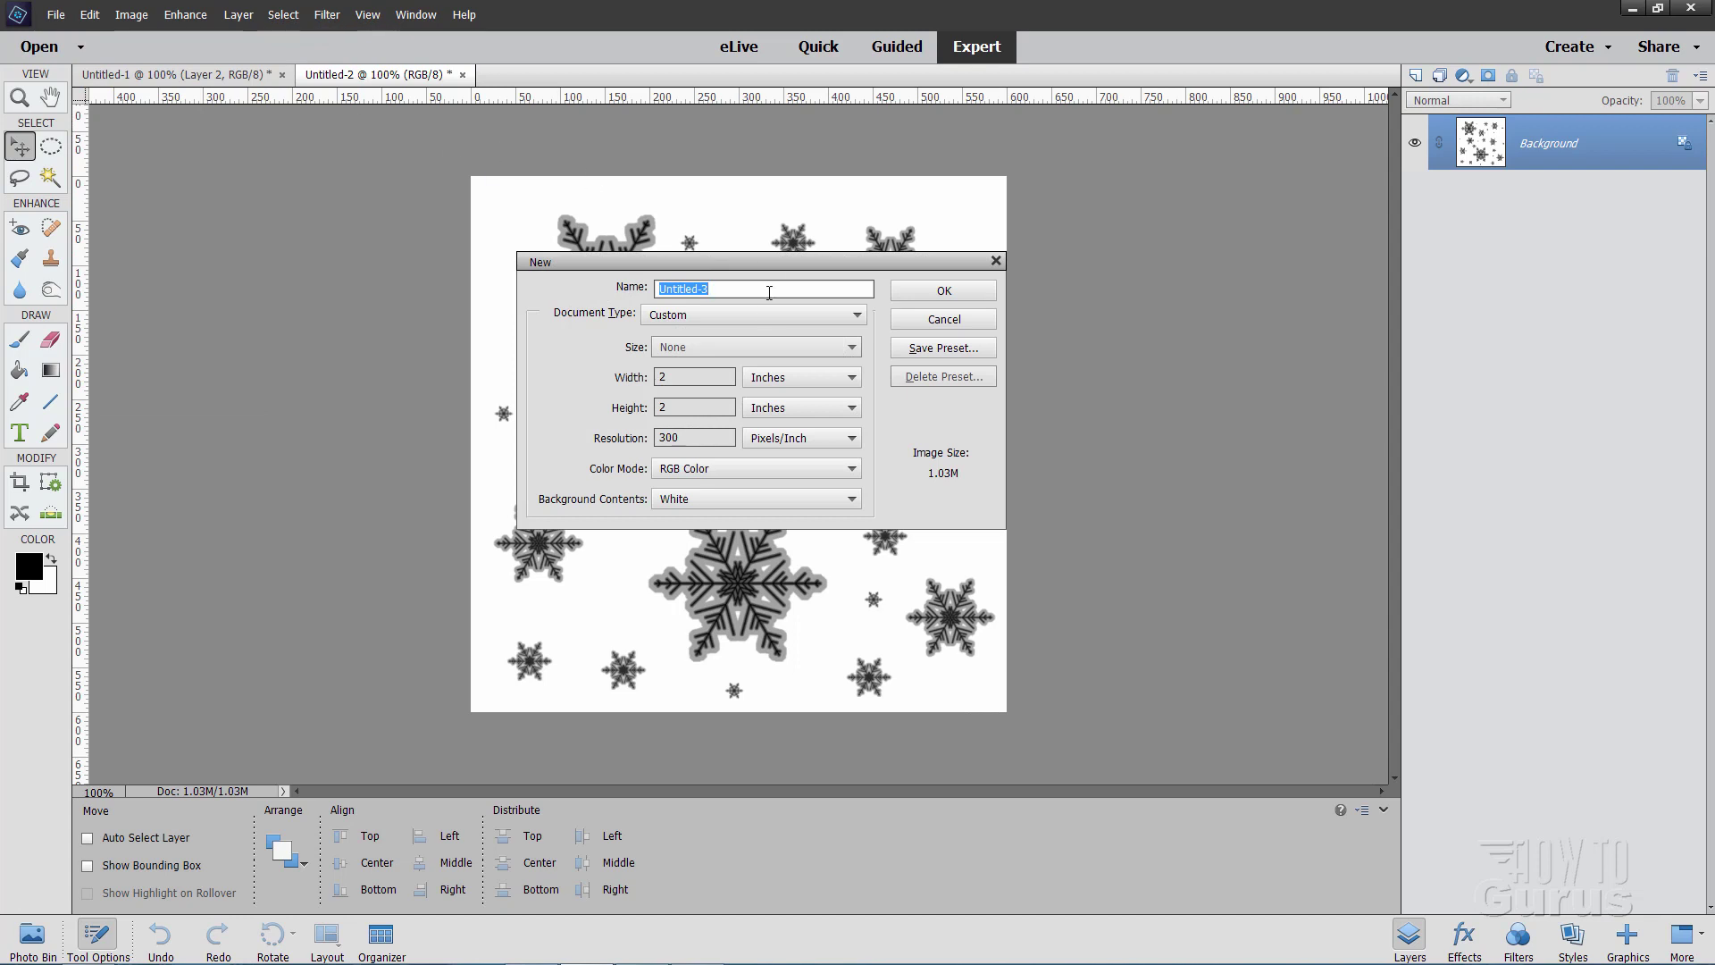
{"action": "left_click", "coordinate": [731, 314]}
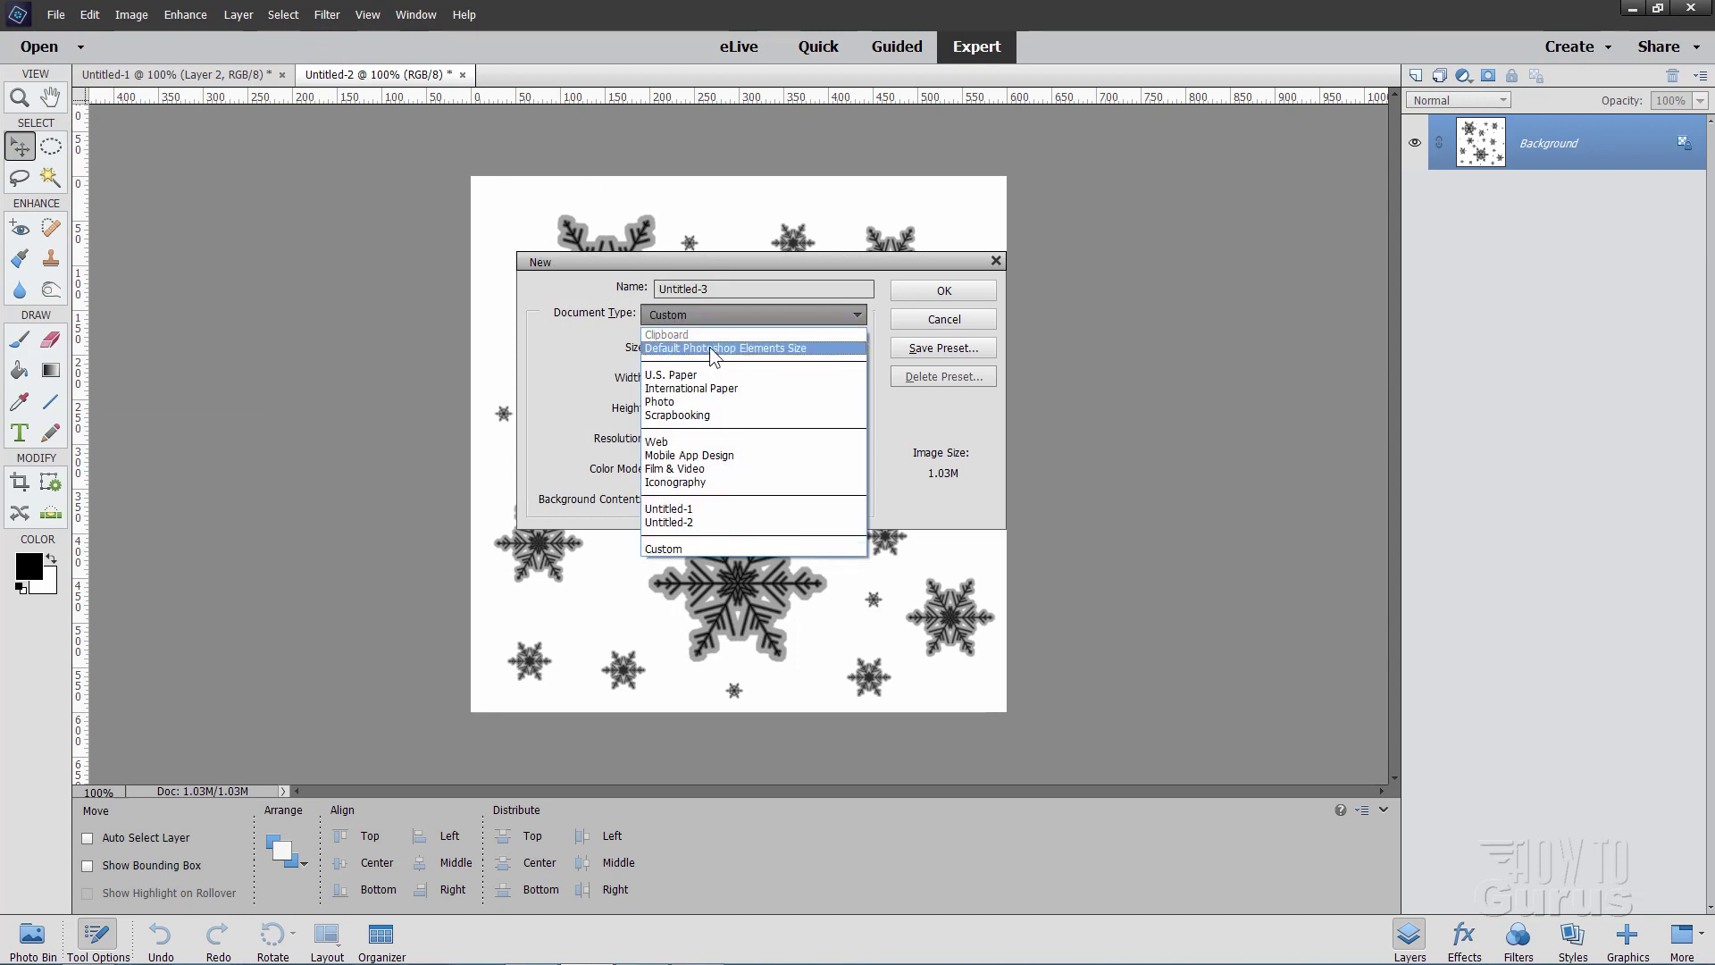
{"action": "left_click", "coordinate": [709, 348]}
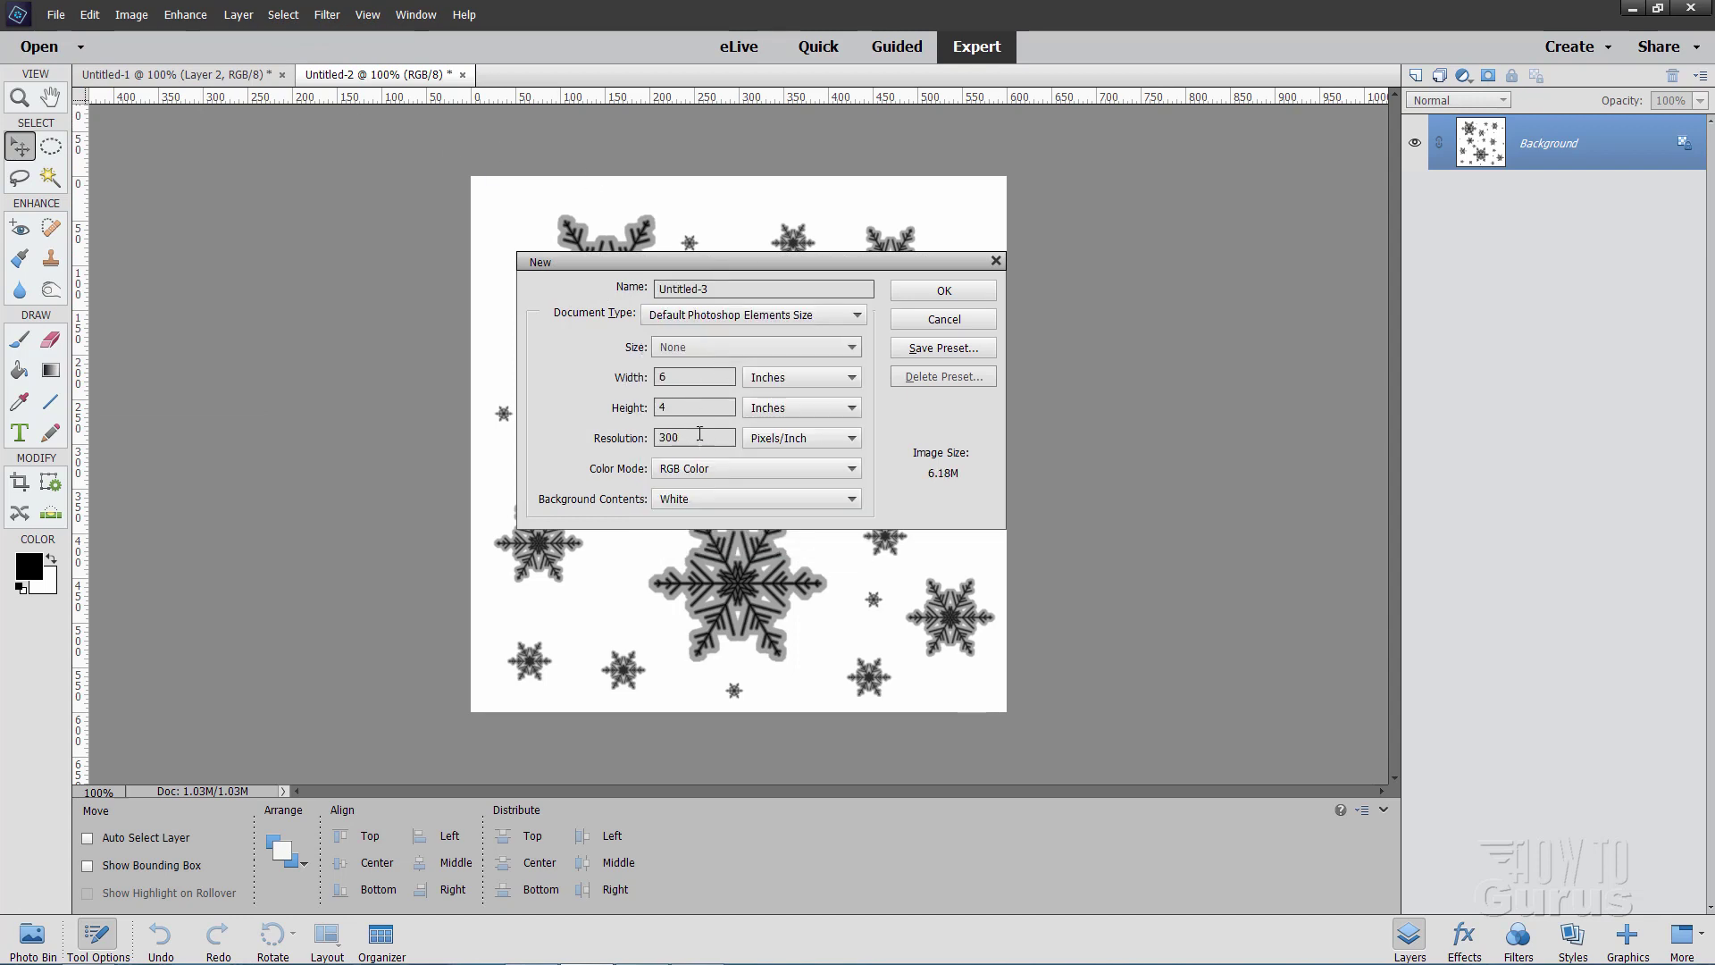
{"action": "left_click", "coordinate": [947, 291]}
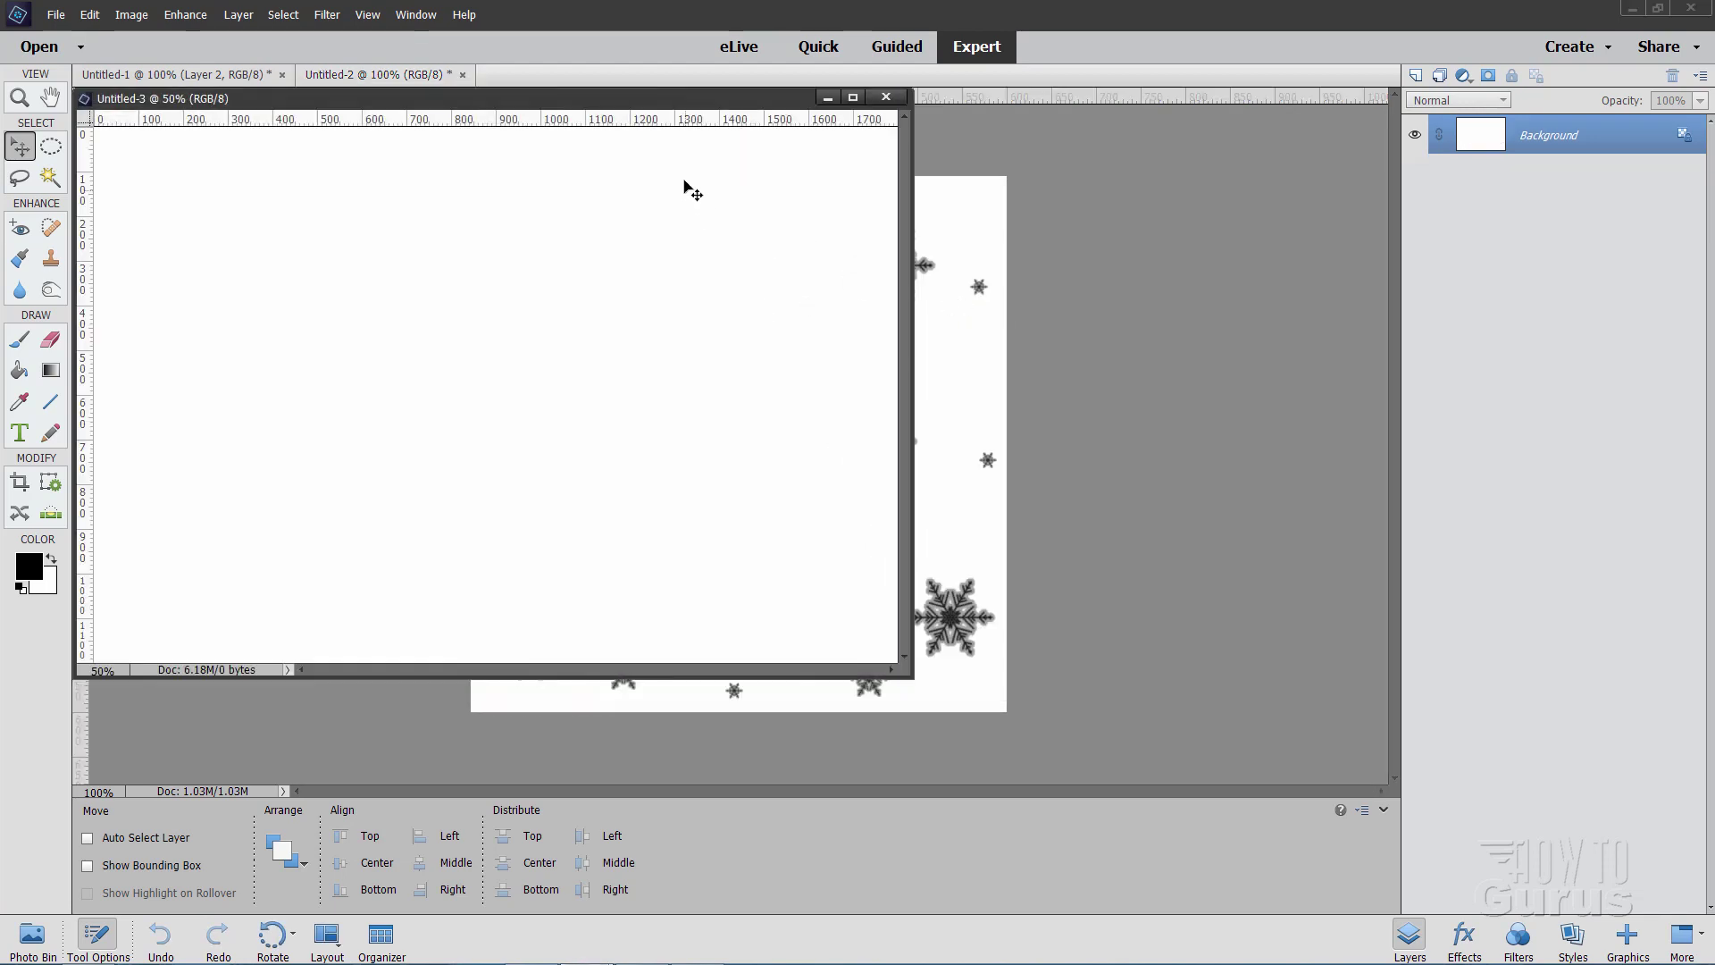
{"action": "left_click_drag", "start_coordinate": [633, 95], "coordinate": [823, 103]}
{"action": "double_click", "coordinate": [818, 96]}
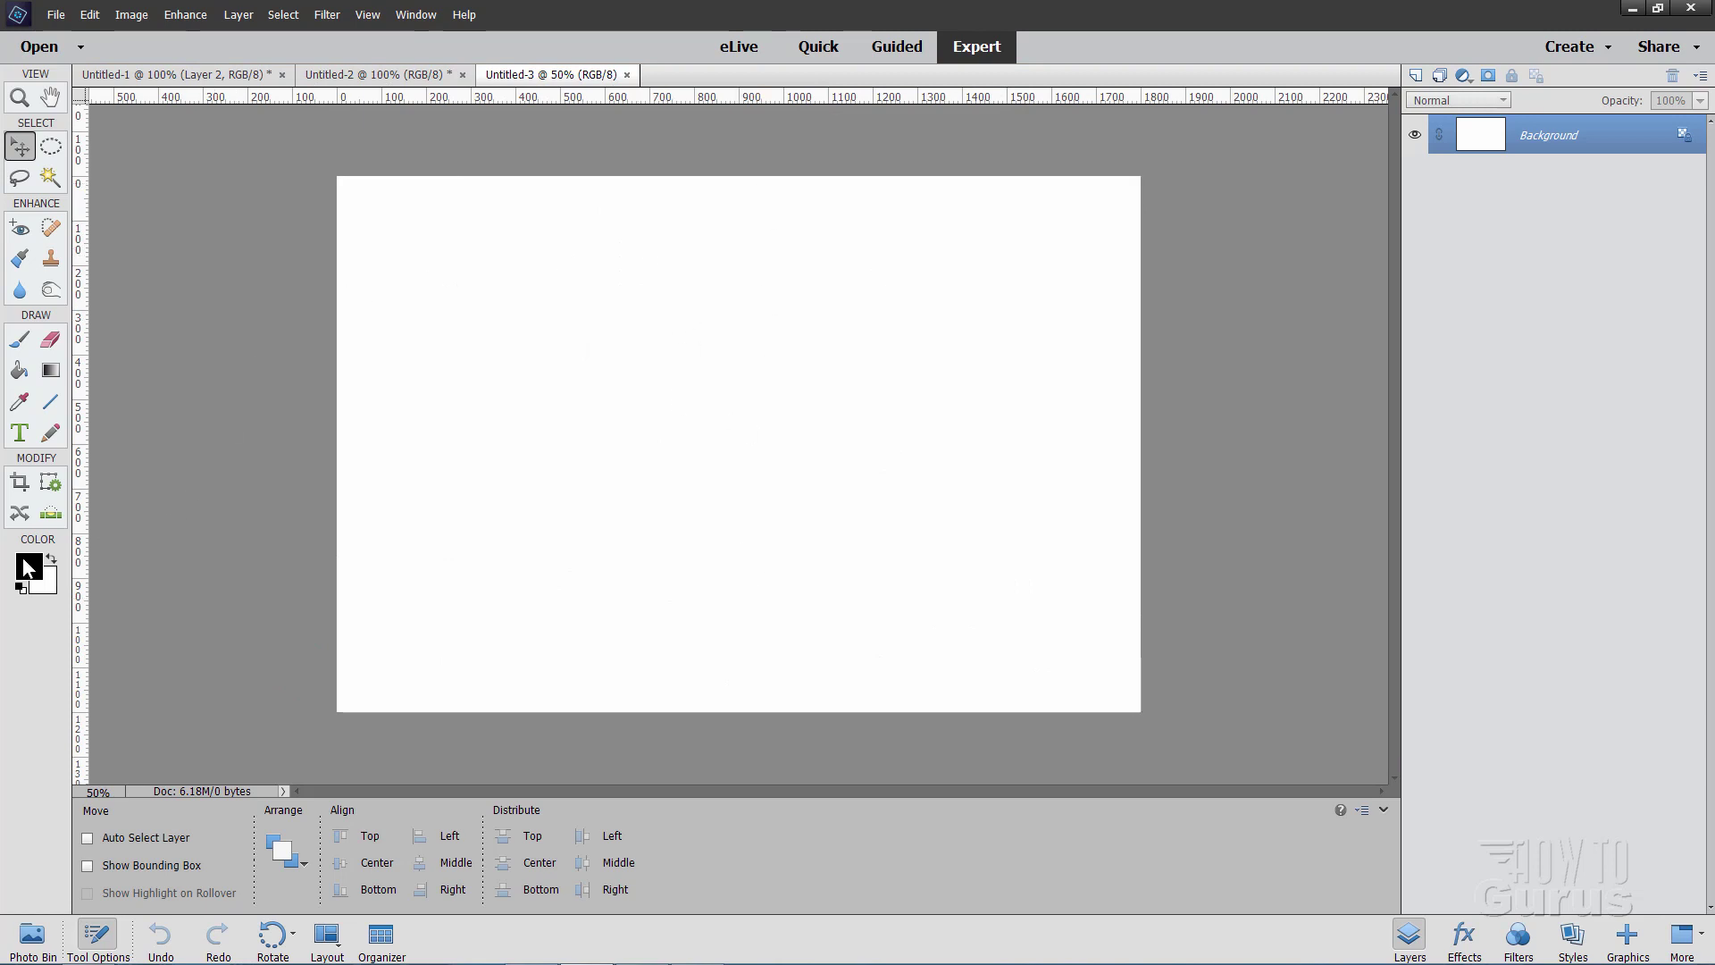
Step: Set the foreground color to a dark navy blue, about #001454, and return to the Move tool
{"action": "left_click", "coordinate": [28, 568]}
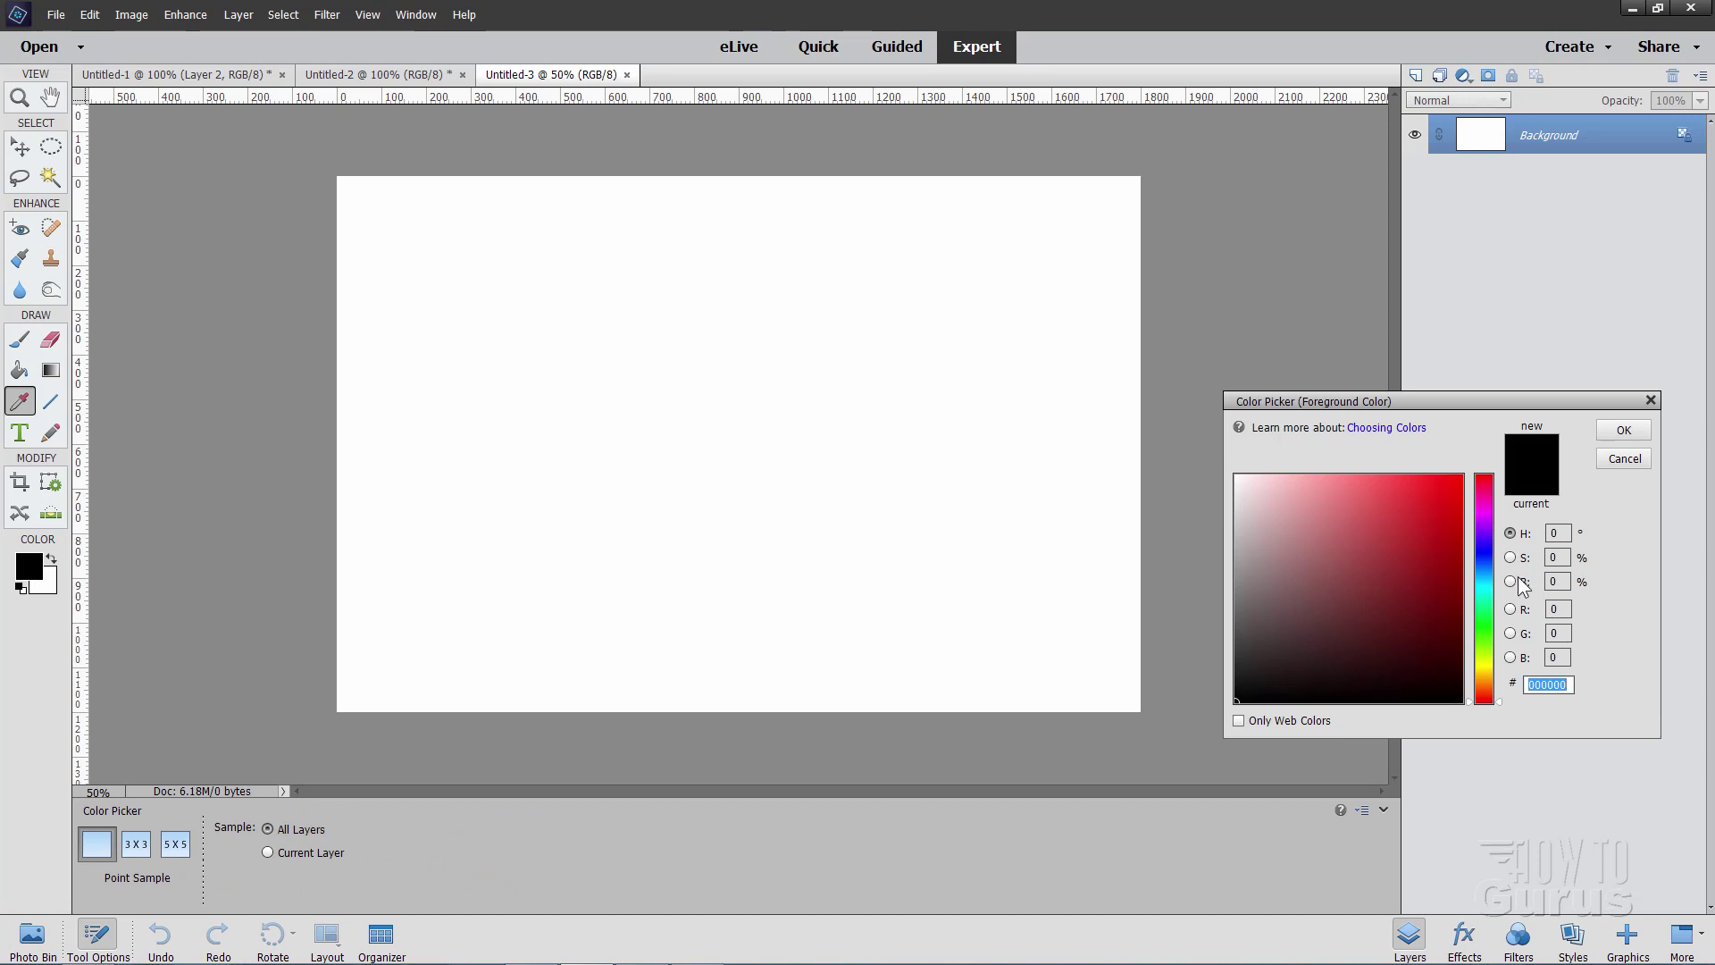
{"action": "left_click", "coordinate": [1483, 563]}
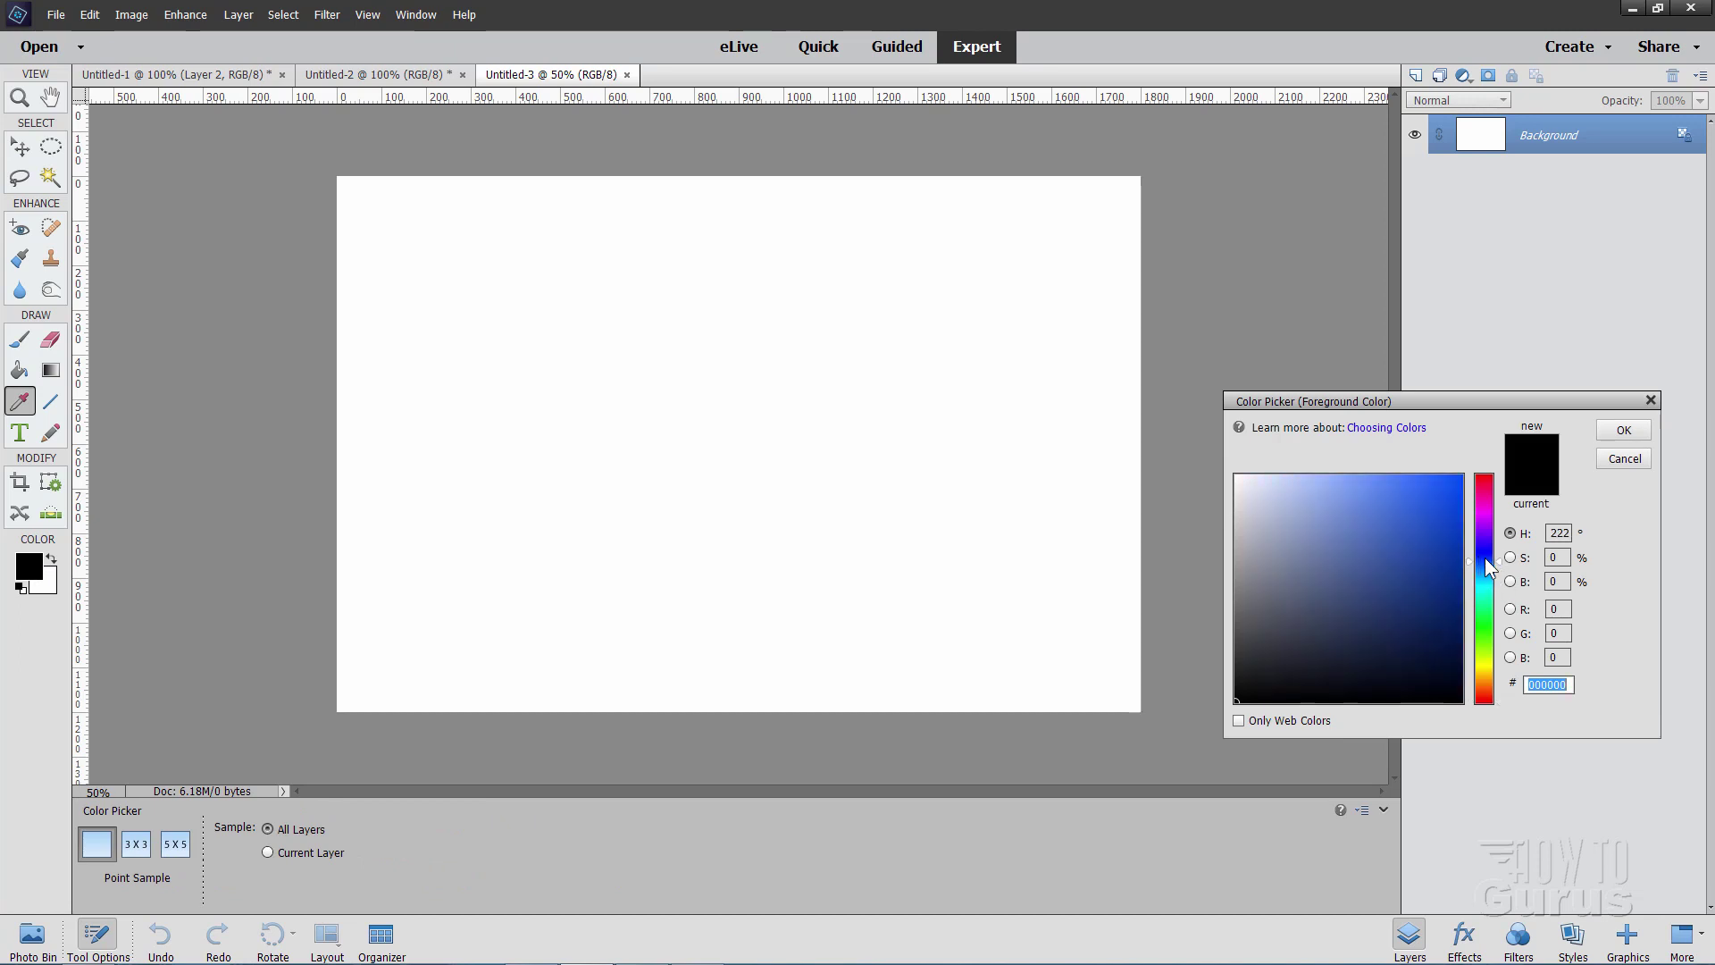
{"action": "left_click", "coordinate": [1486, 560]}
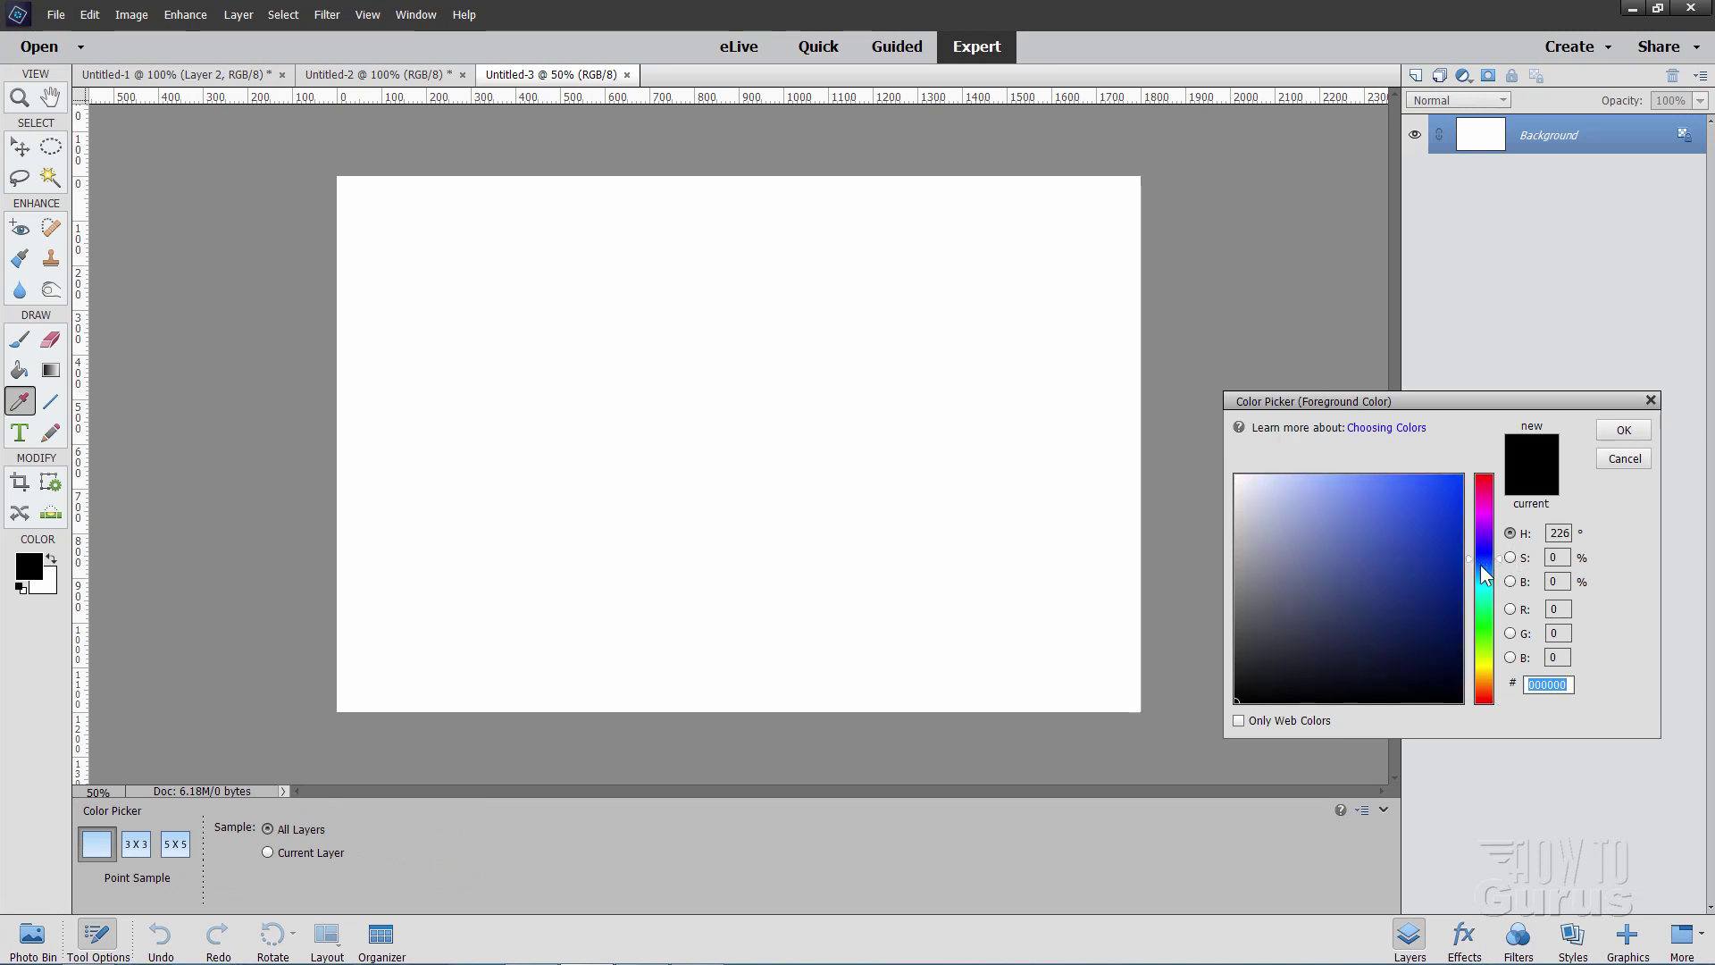
{"action": "left_click", "coordinate": [1457, 619]}
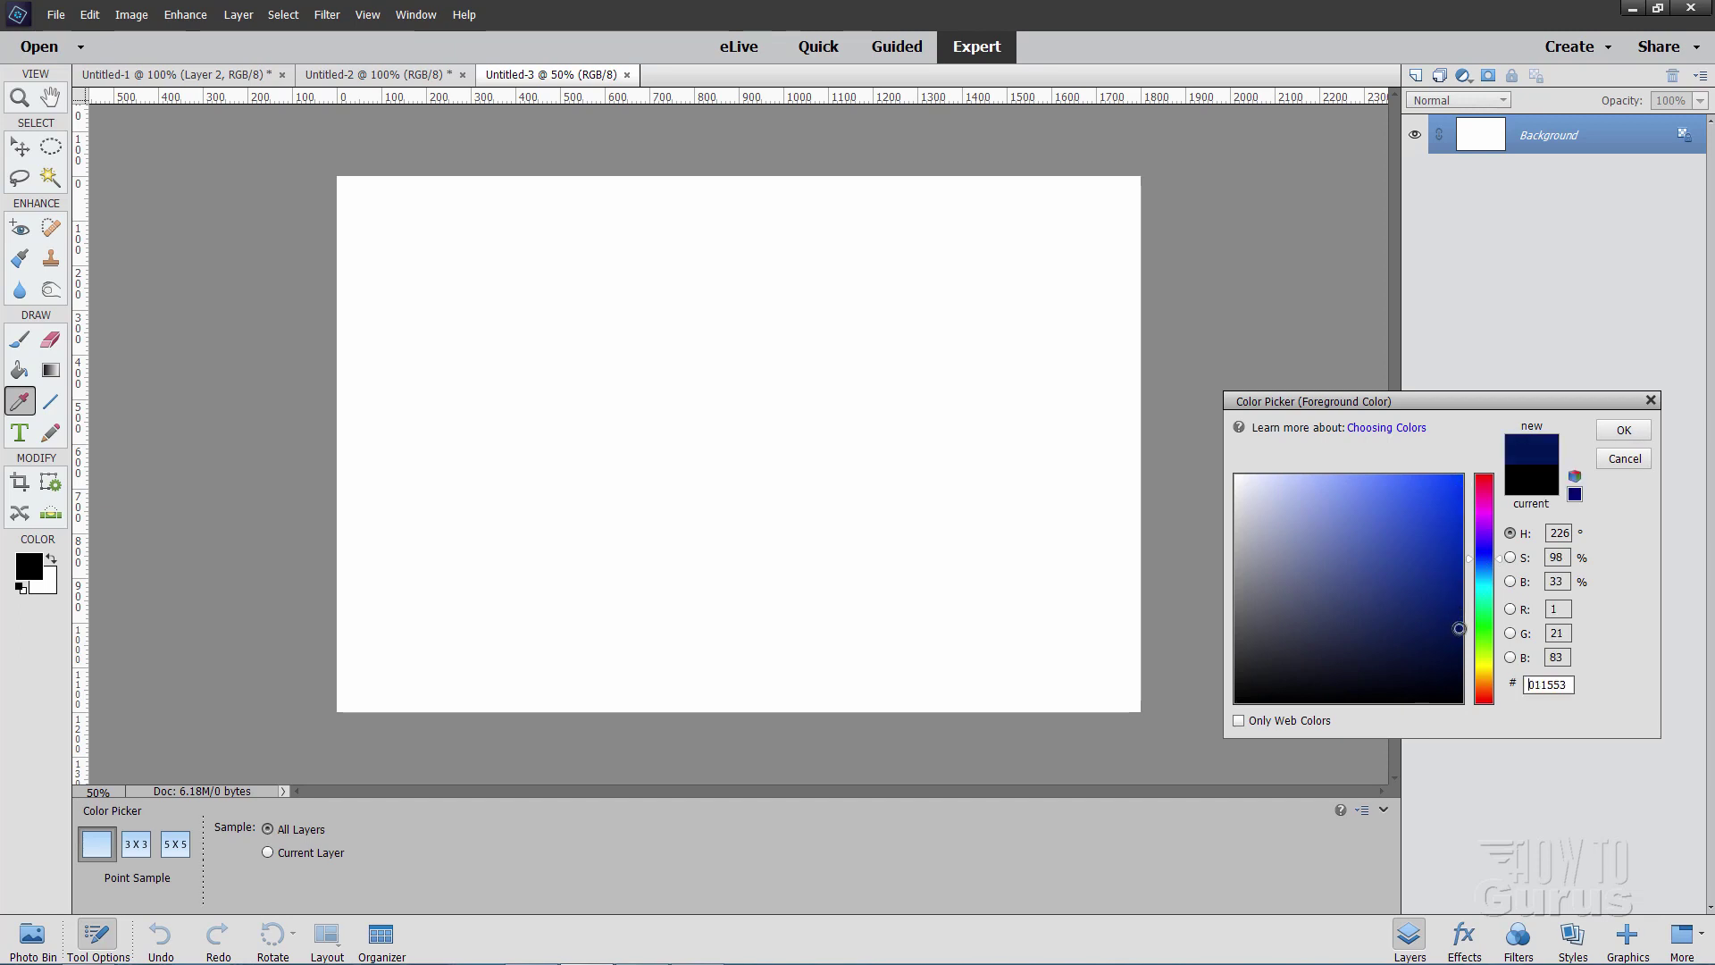
{"action": "left_click", "coordinate": [1461, 628]}
{"action": "left_click", "coordinate": [1625, 430]}
{"action": "key", "text": "v"}
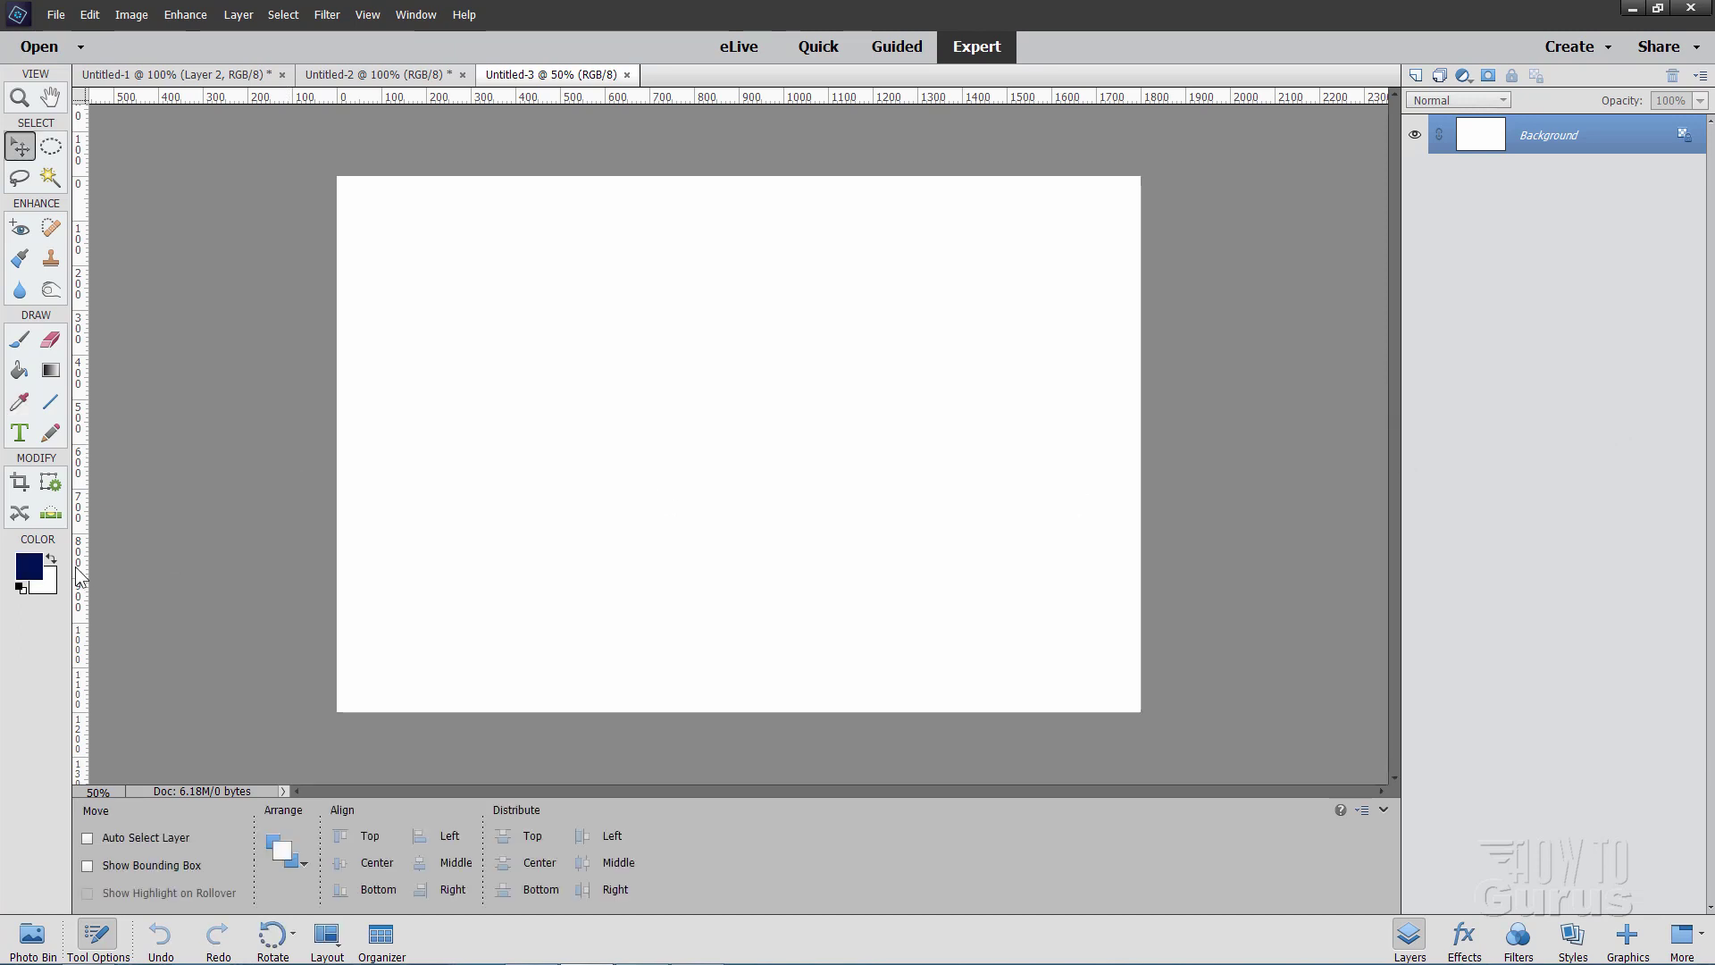
Step: Set the background color to a light sky blue, about #aacdfd, starting from the sampled foreground navy
{"action": "left_click", "coordinate": [49, 596]}
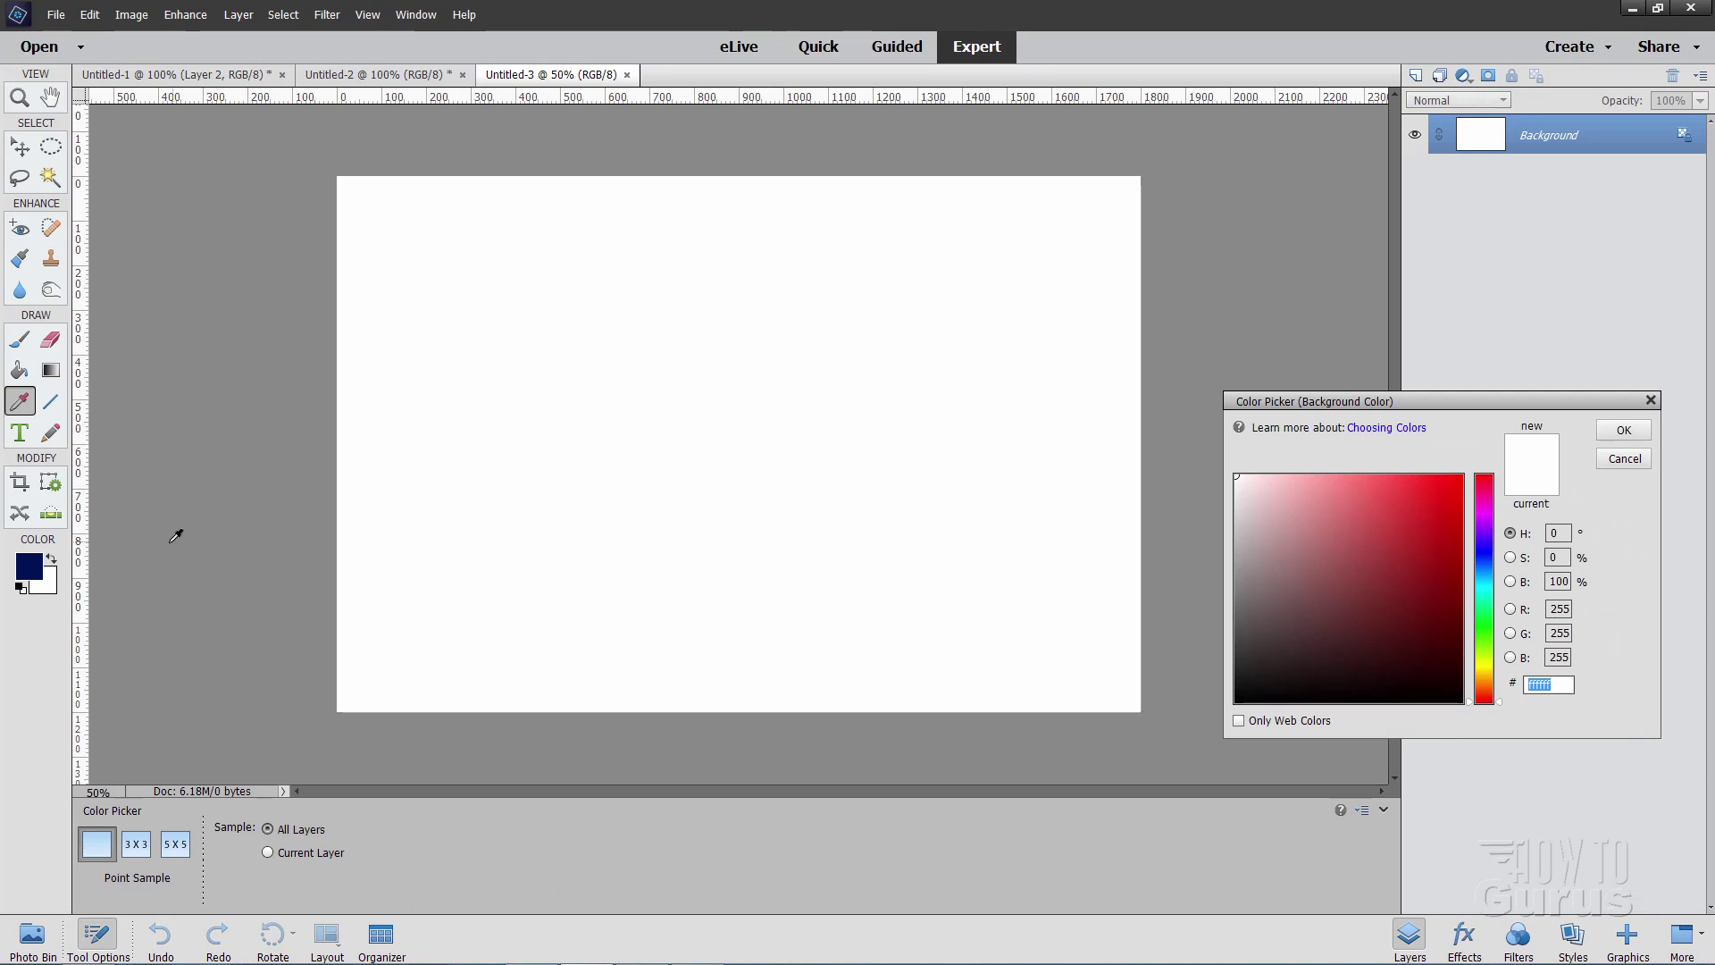
{"action": "left_click", "coordinate": [37, 560]}
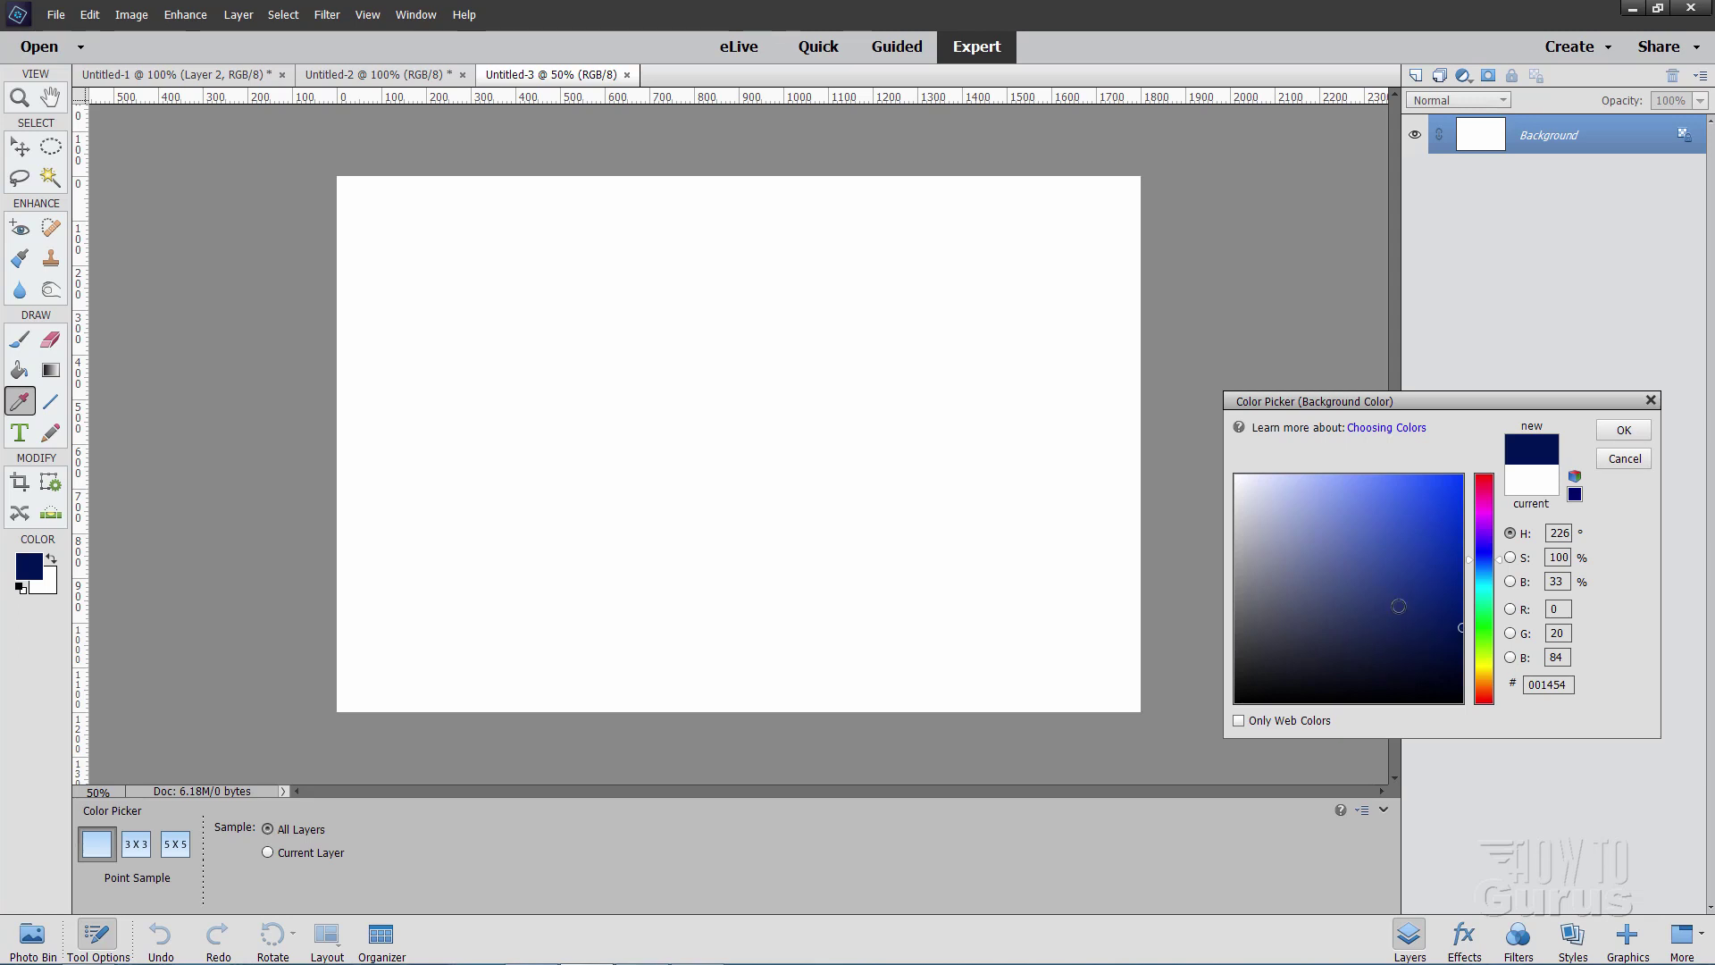
{"action": "left_click", "coordinate": [1310, 477]}
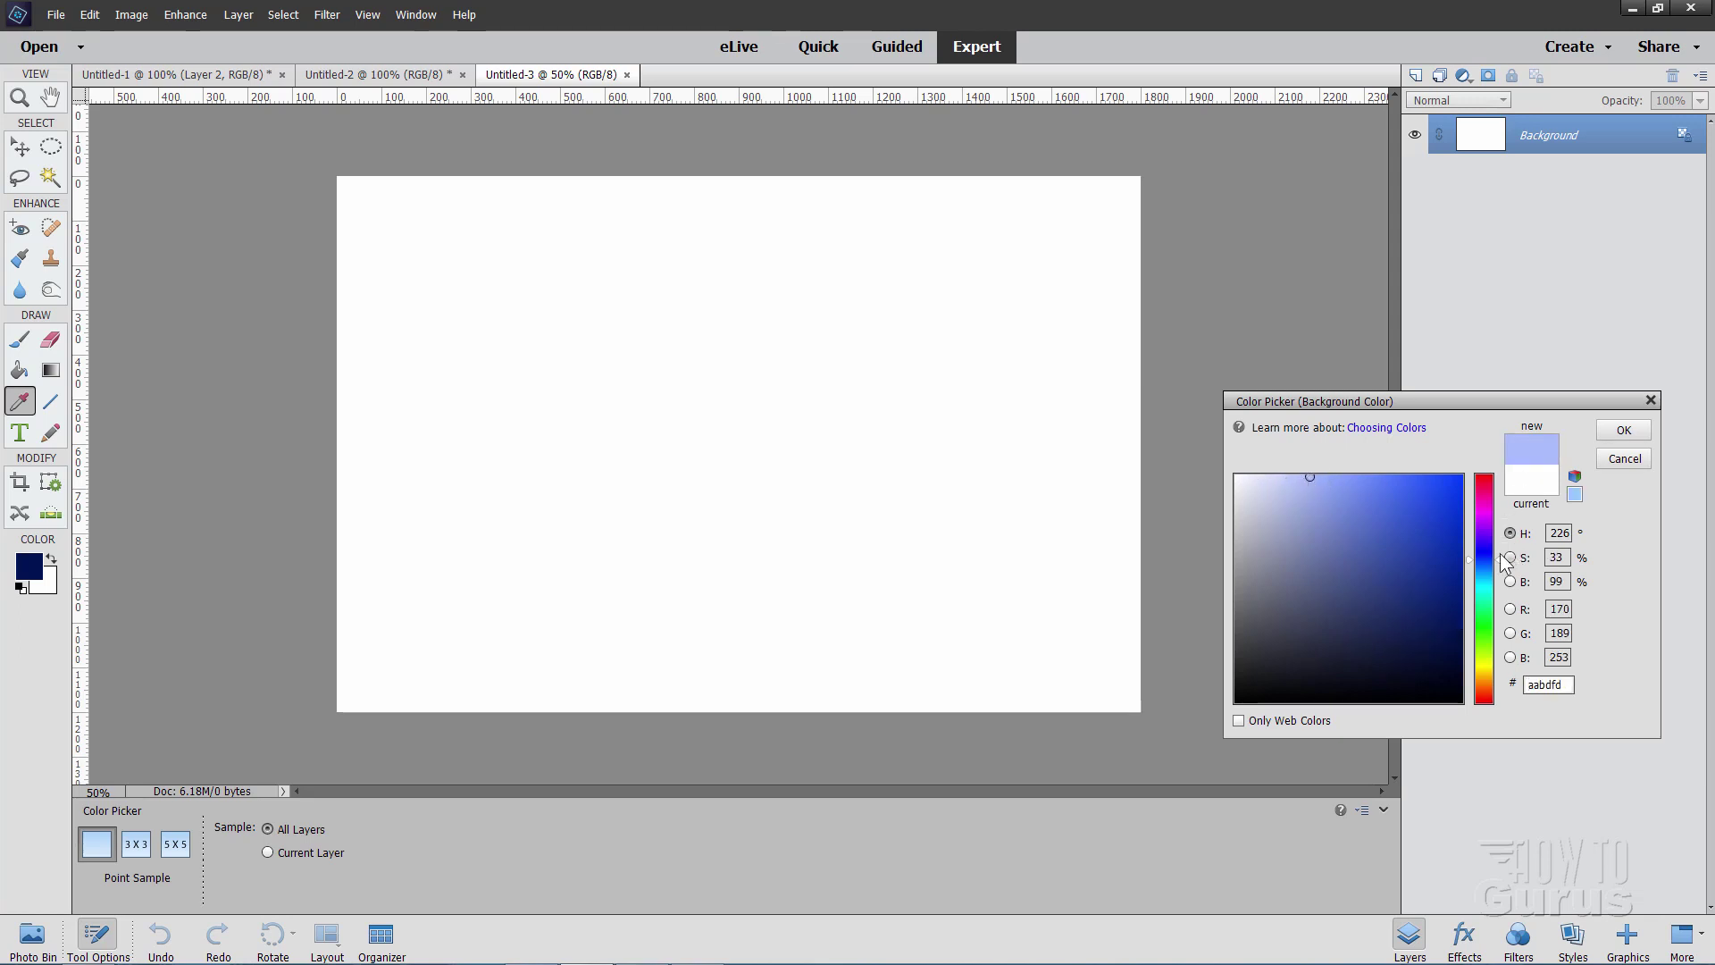
{"action": "left_click_drag", "start_coordinate": [1498, 559], "coordinate": [1502, 565]}
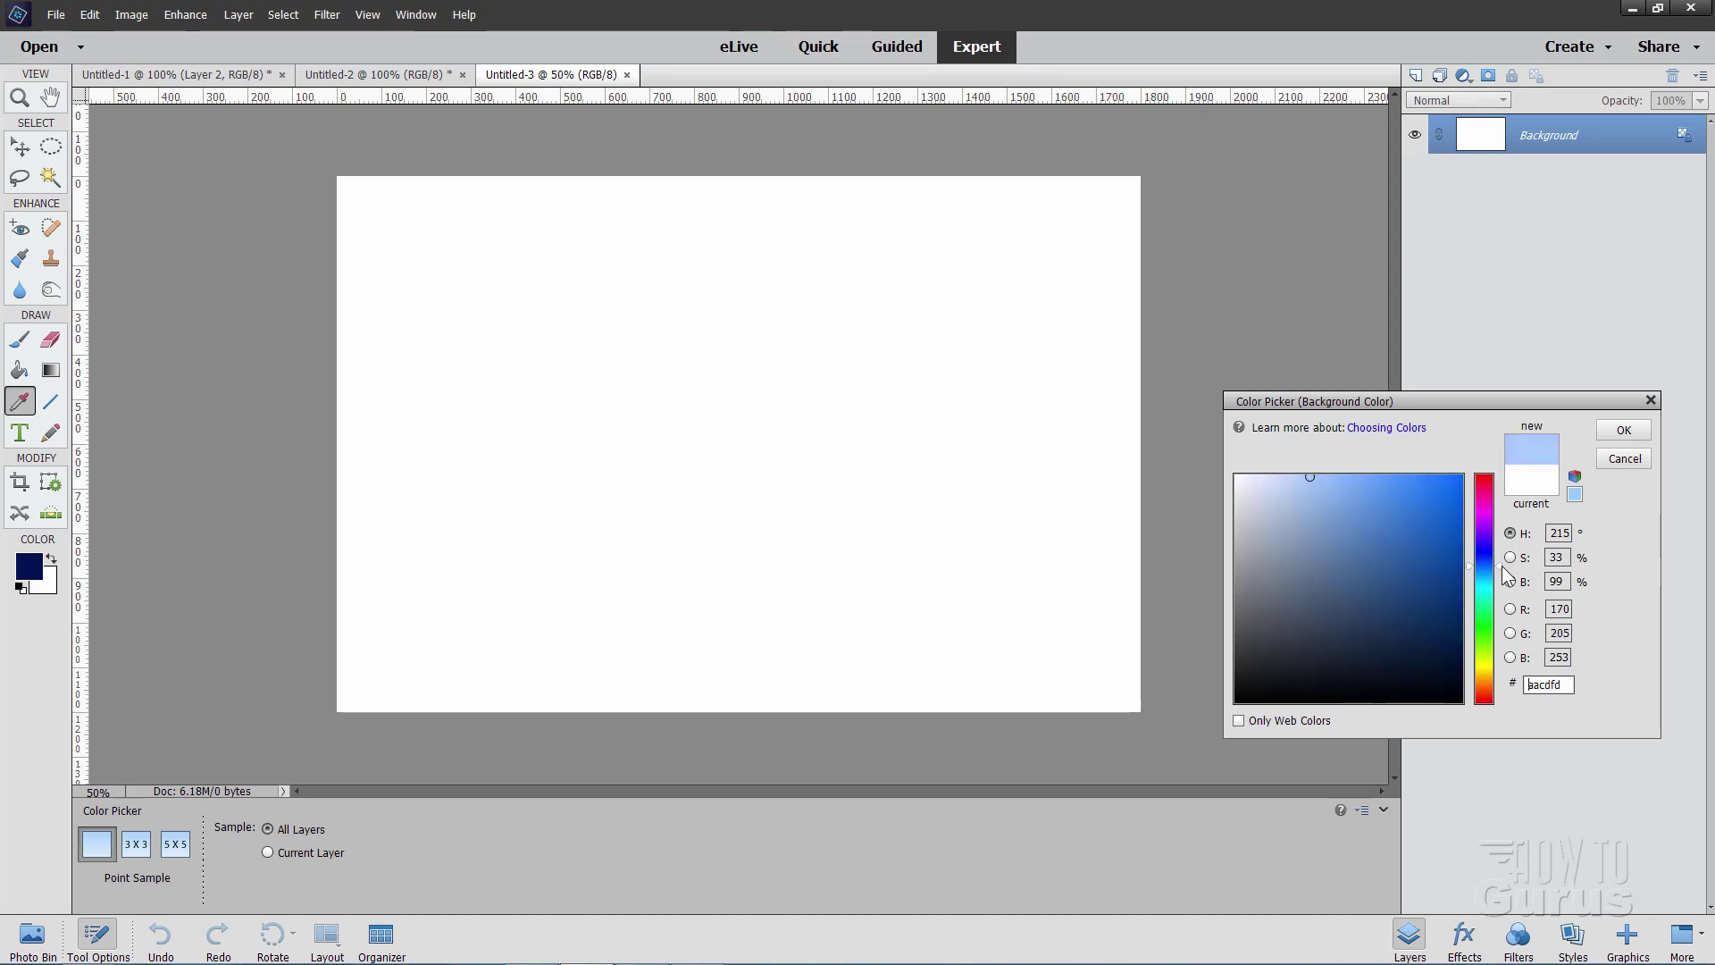
{"action": "left_click", "coordinate": [1312, 477]}
{"action": "left_click", "coordinate": [1621, 429]}
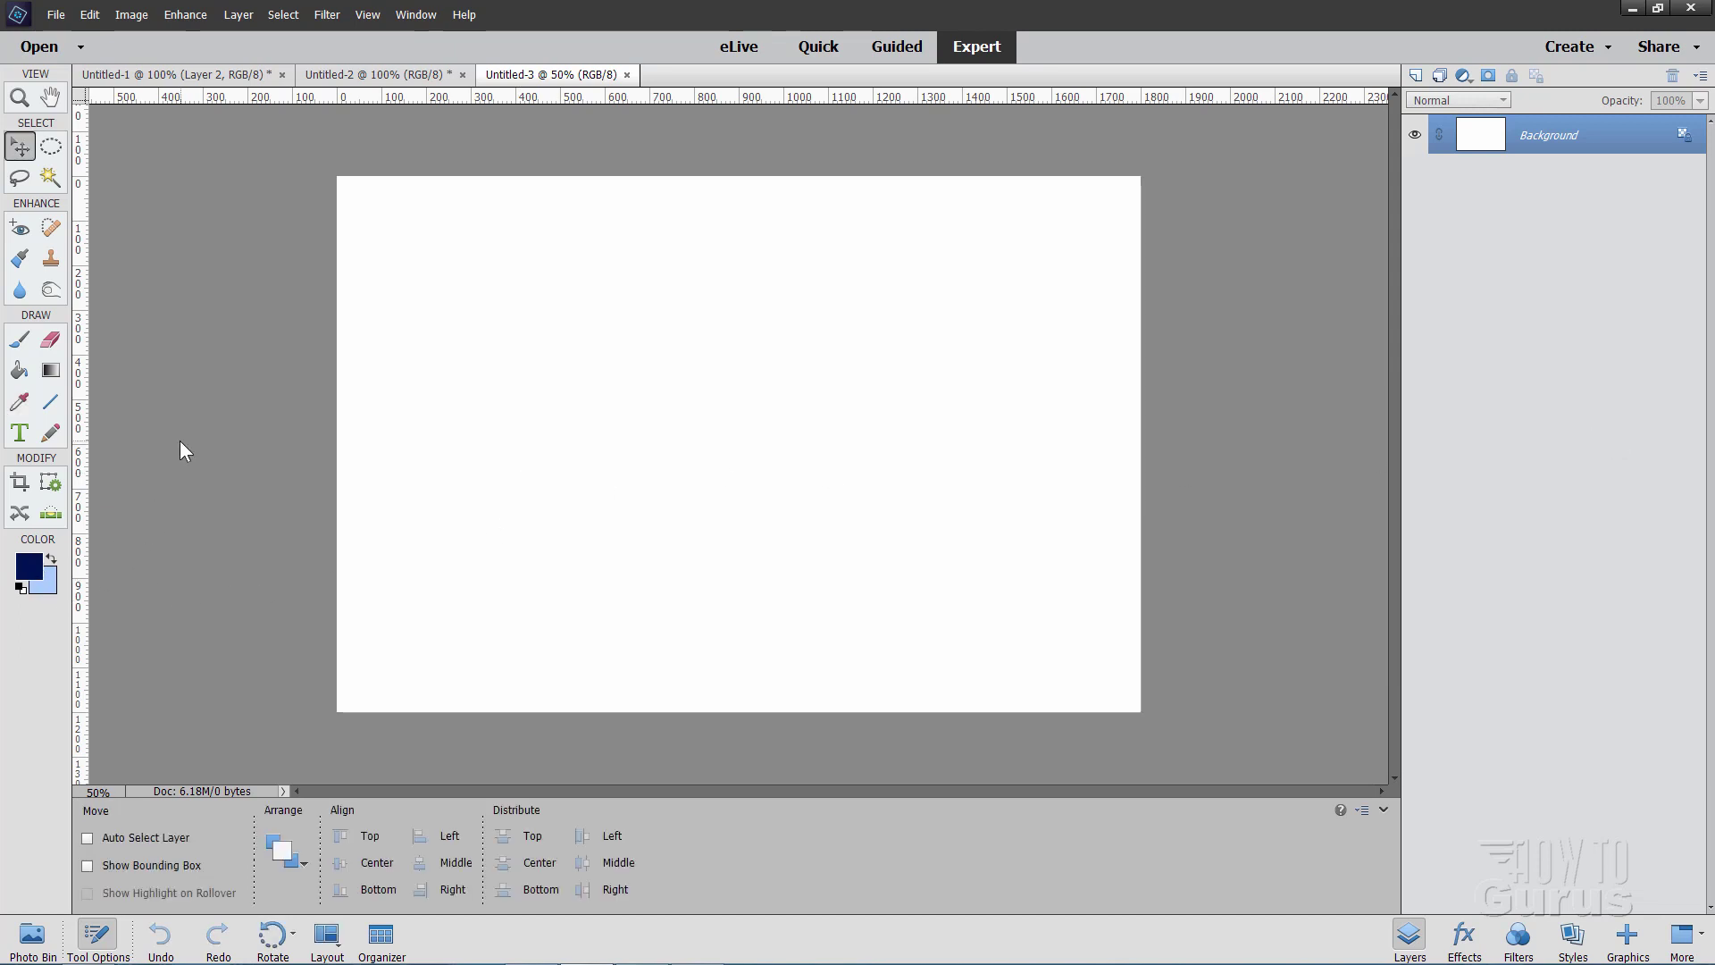
Step: Fill the canvas with a straight vertical linear gradient from navy at the top edge to light blue at the bottom edge
{"action": "left_click", "coordinate": [51, 370]}
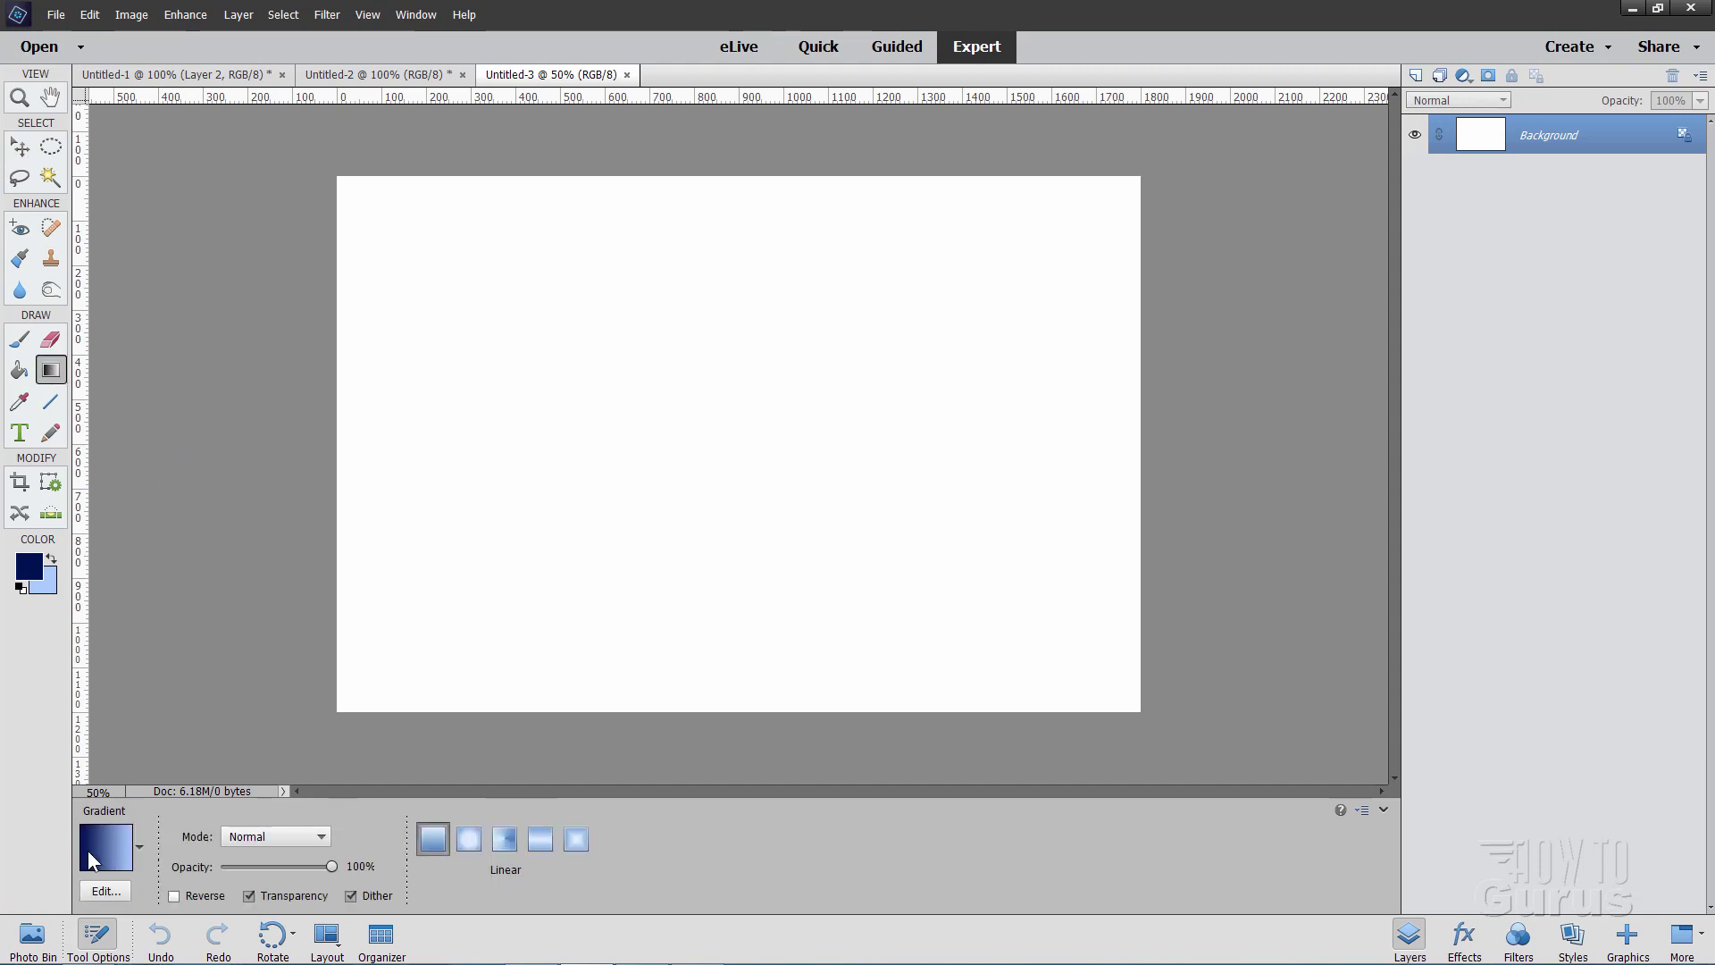
{"action": "left_click", "coordinate": [141, 847]}
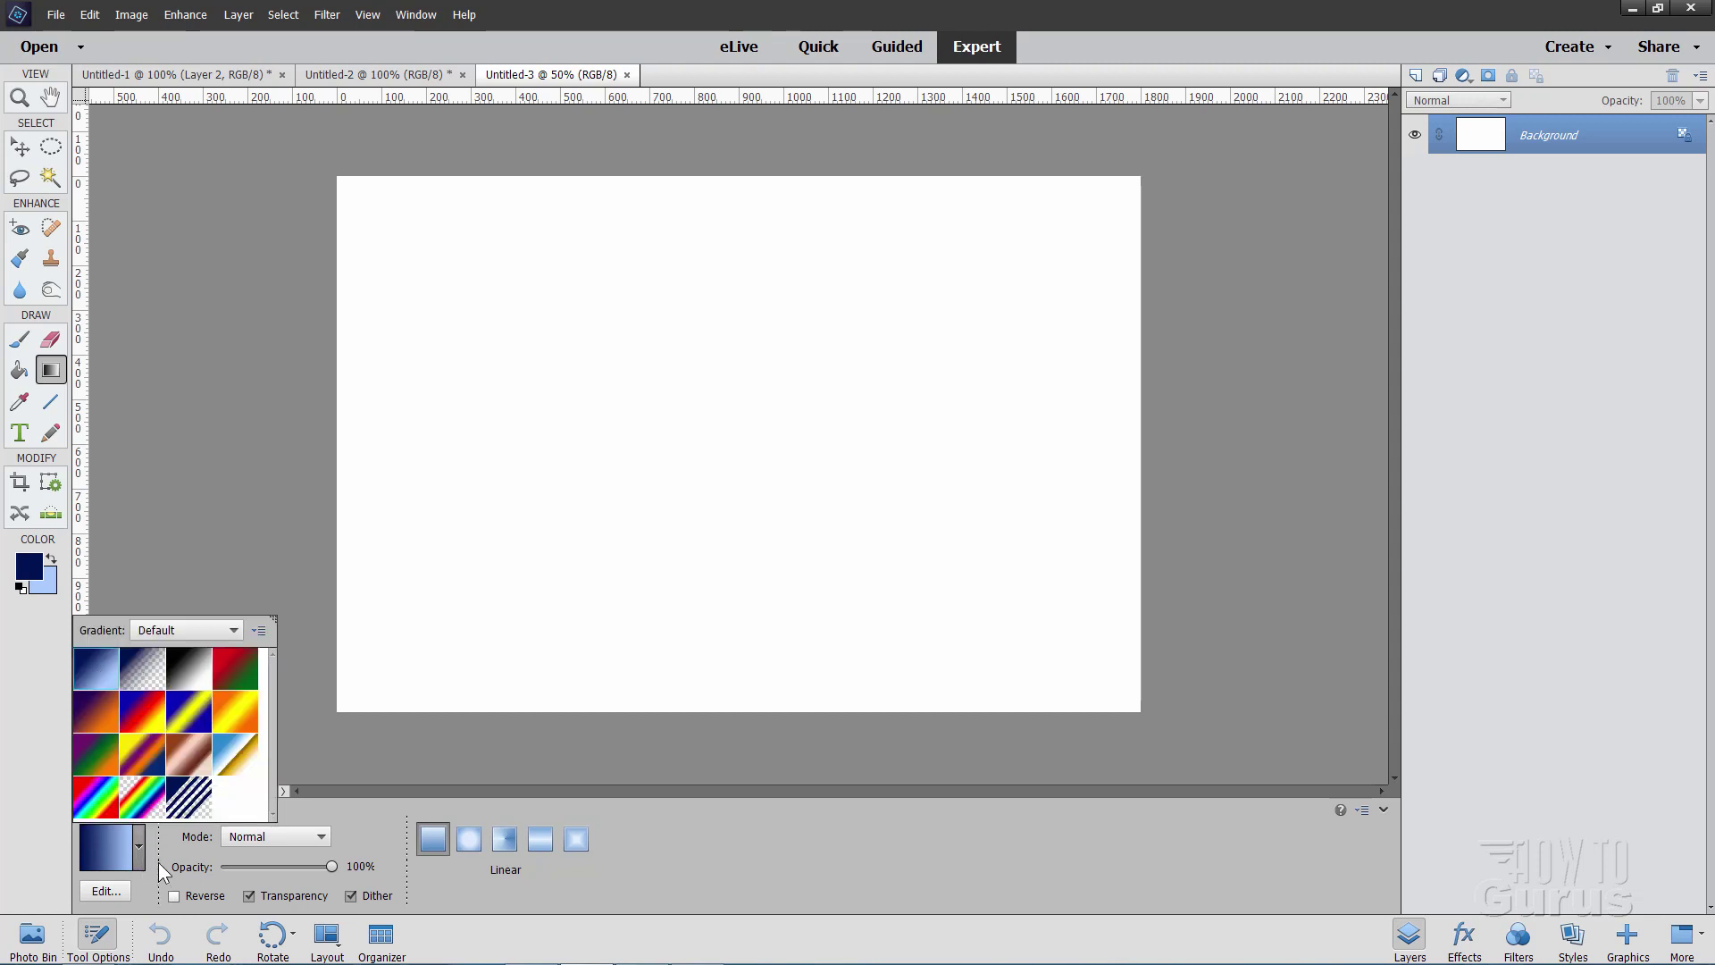
{"action": "left_click", "coordinate": [159, 885]}
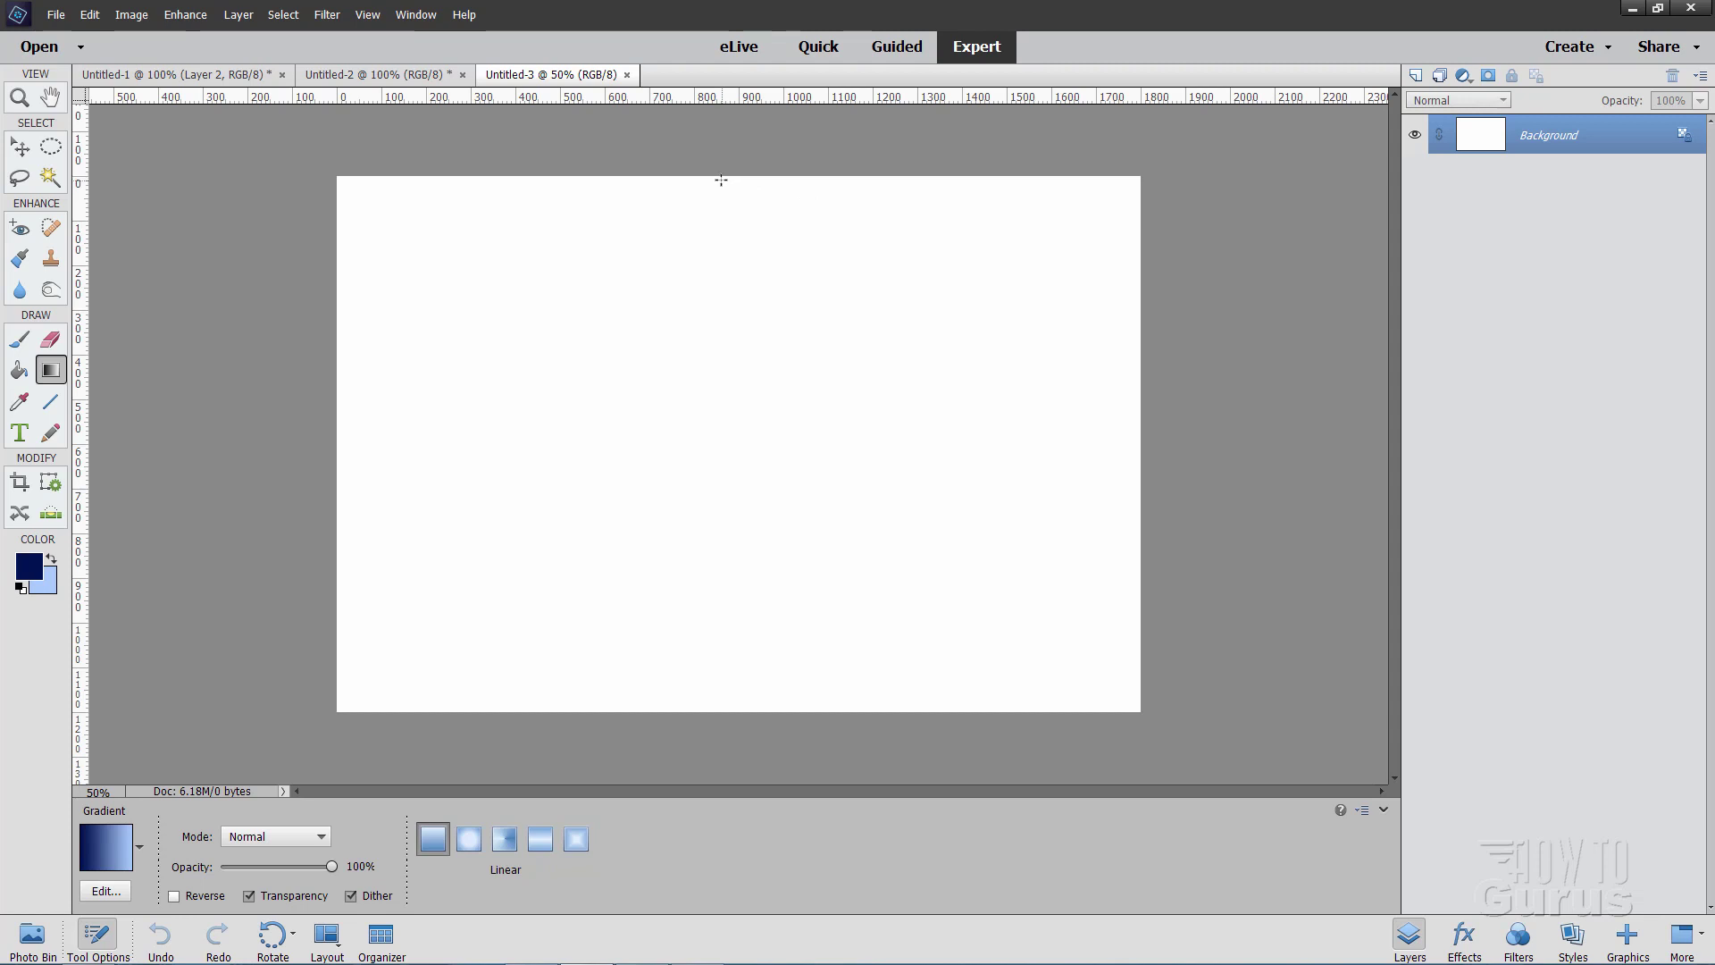
{"action": "left_click_drag", "start_coordinate": [721, 180], "coordinate": [716, 540]}
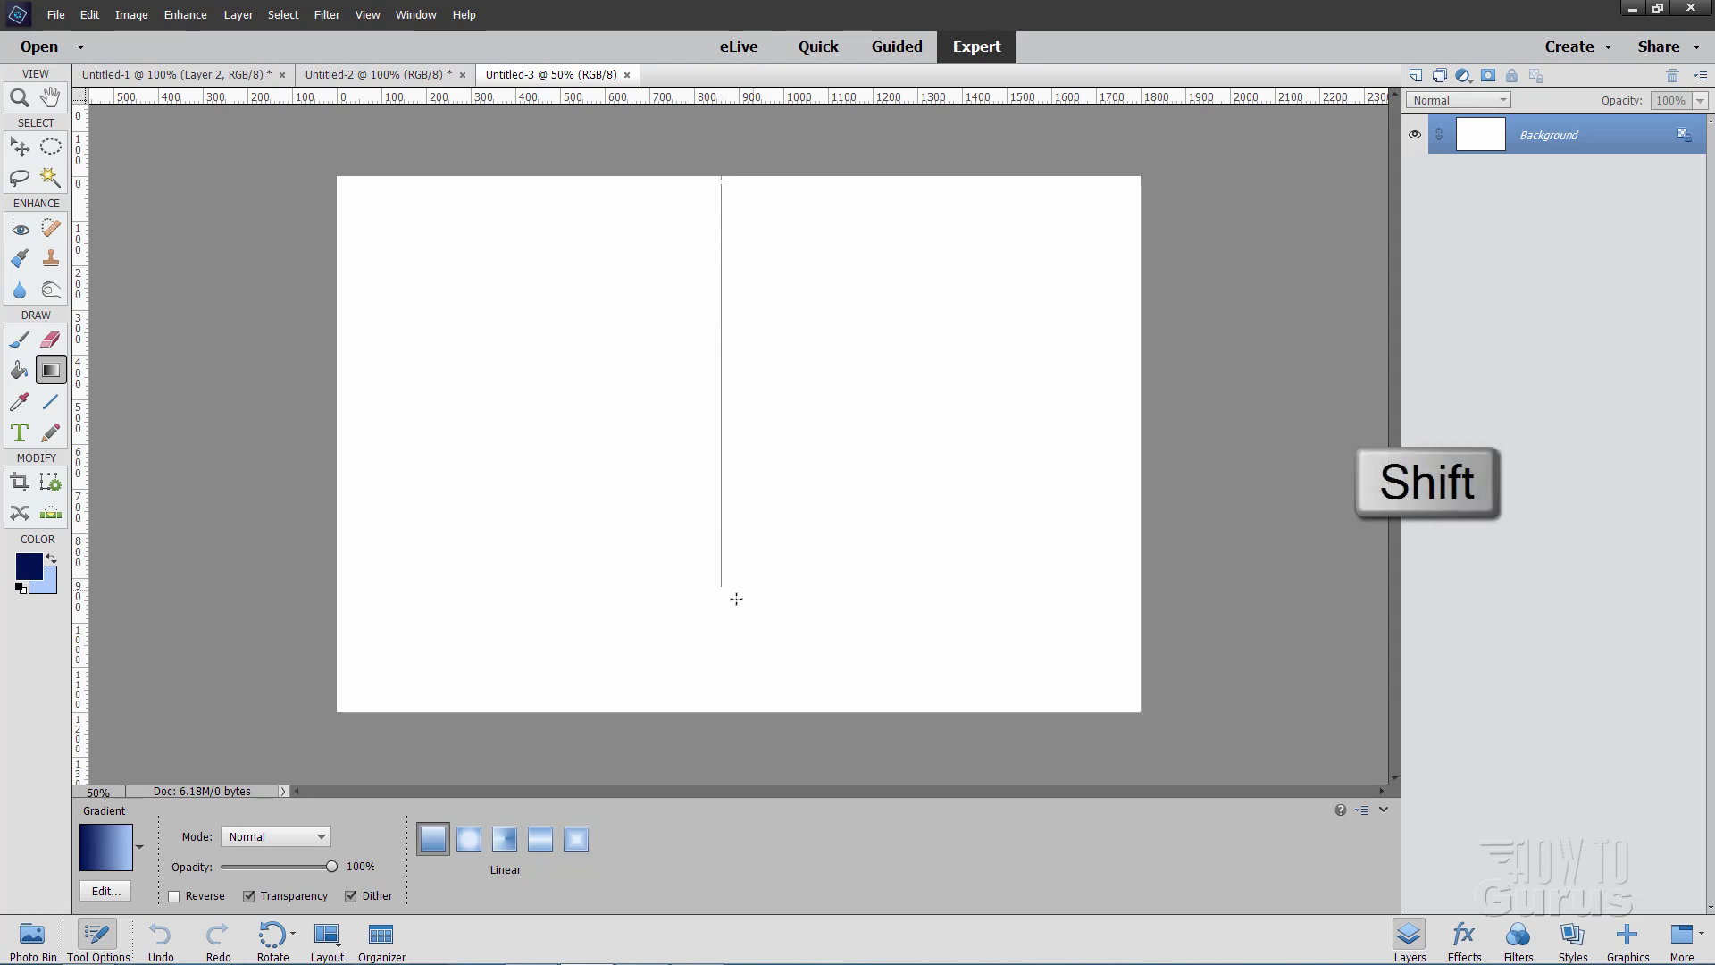
{"action": "mouse_move", "coordinate": [737, 598]}
{"action": "left_mouse_down"}
{"action": "mouse_move", "coordinate": [737, 671]}
{"action": "mouse_move", "coordinate": [730, 460]}
{"action": "mouse_move", "coordinate": [742, 631]}
{"action": "left_mouse_up"}
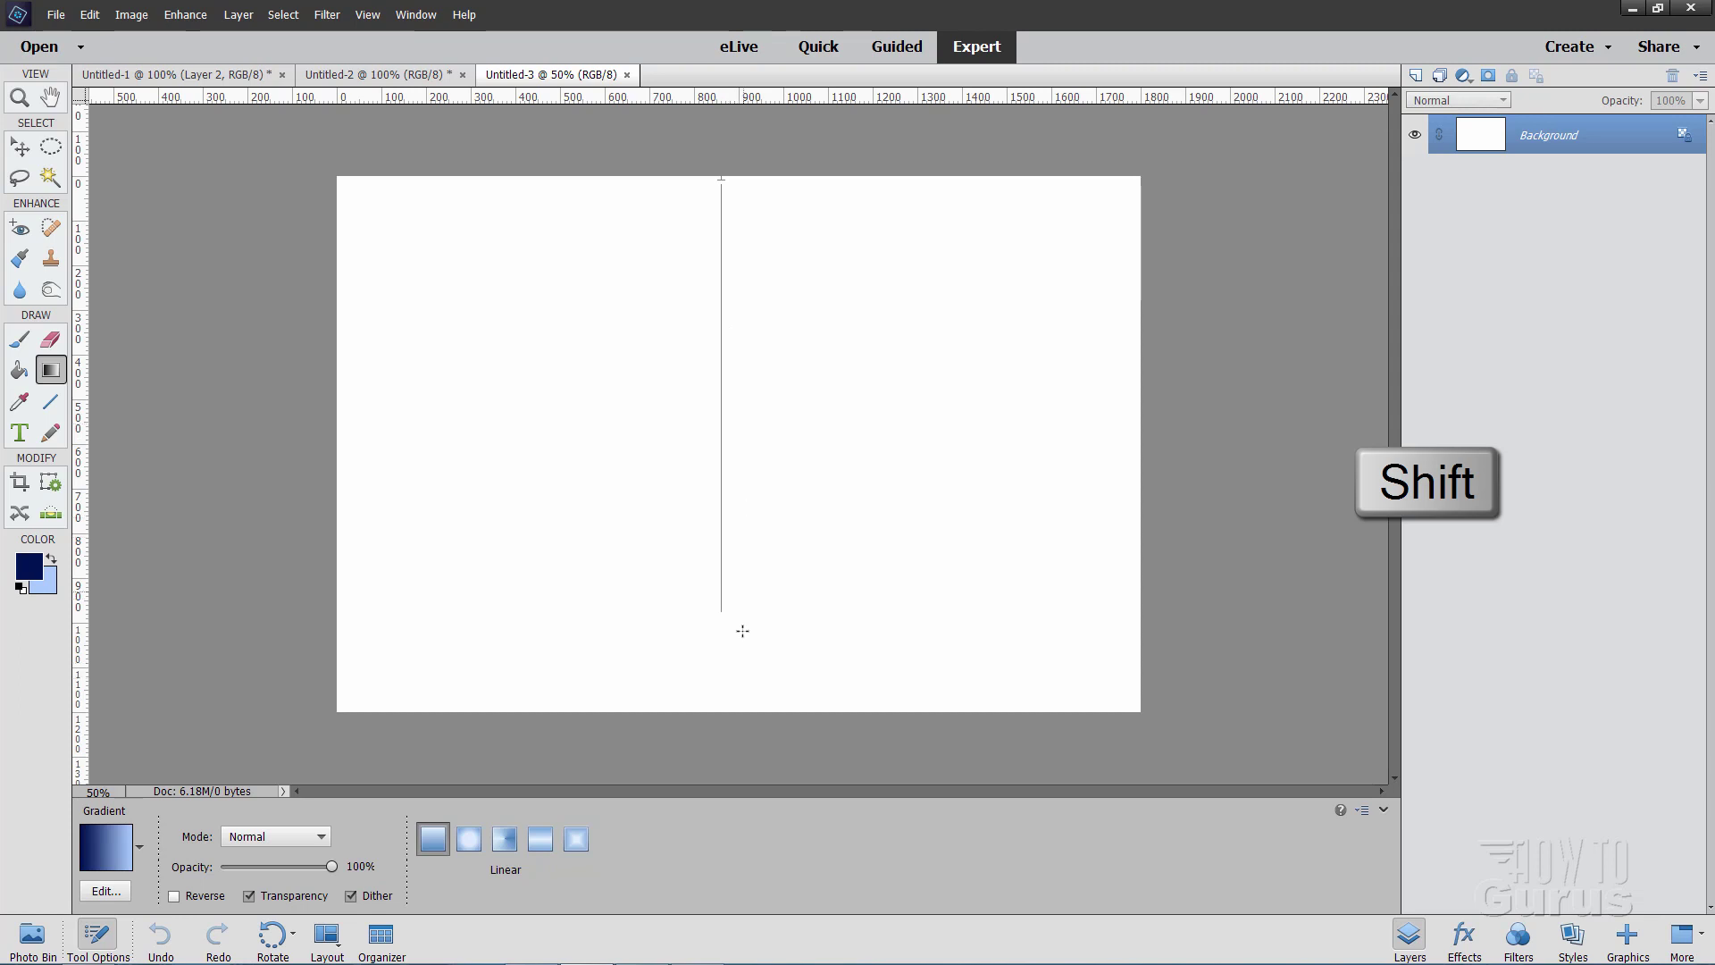
{"action": "left_click_drag", "start_coordinate": [736, 713], "coordinate": [736, 713]}
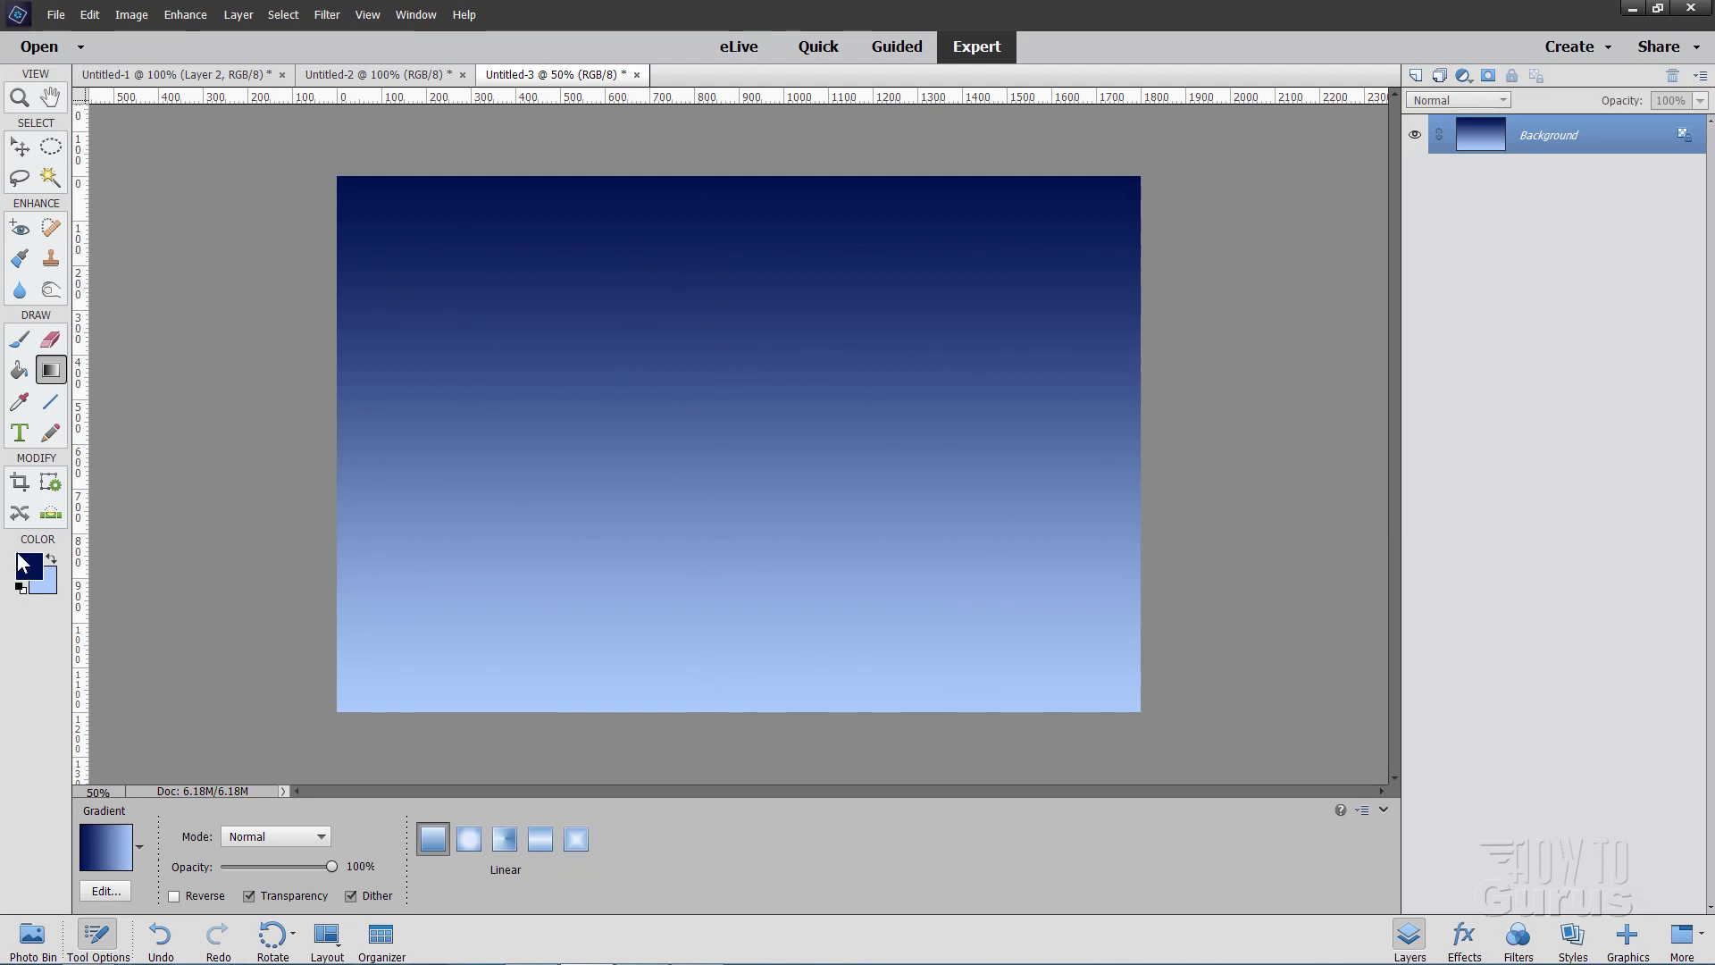
Step: Make white the foreground color and black the background color, and activate the Brush tool
{"action": "left_click", "coordinate": [20, 587]}
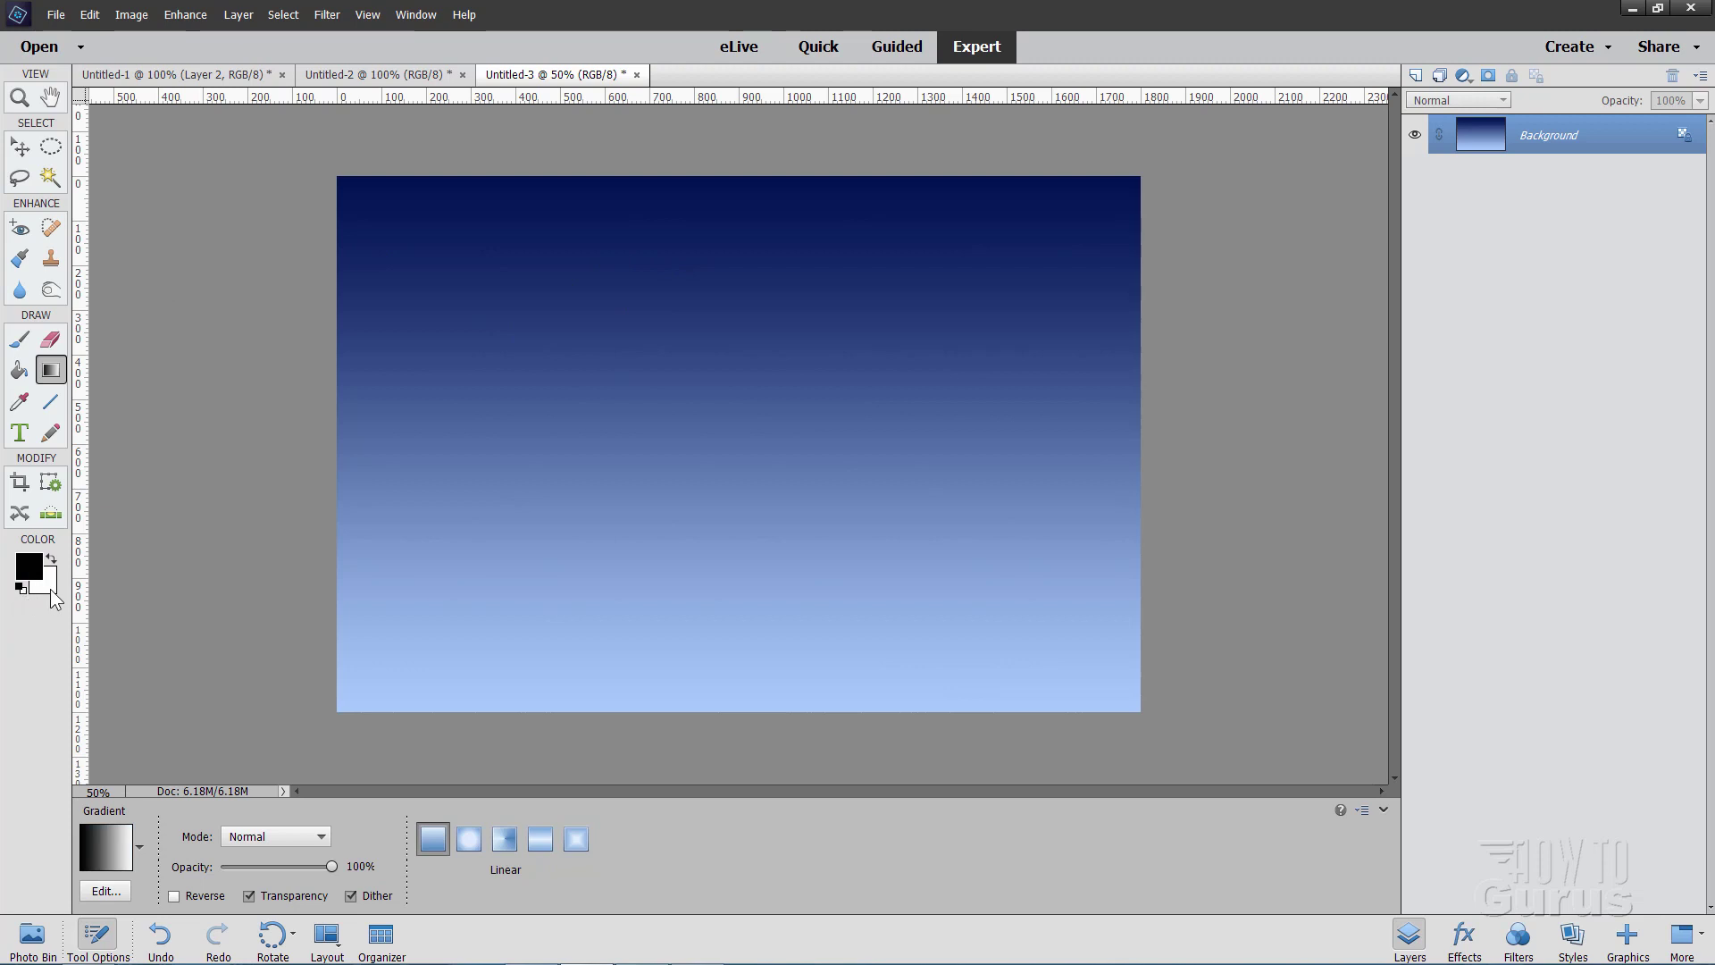
{"action": "left_click", "coordinate": [52, 561]}
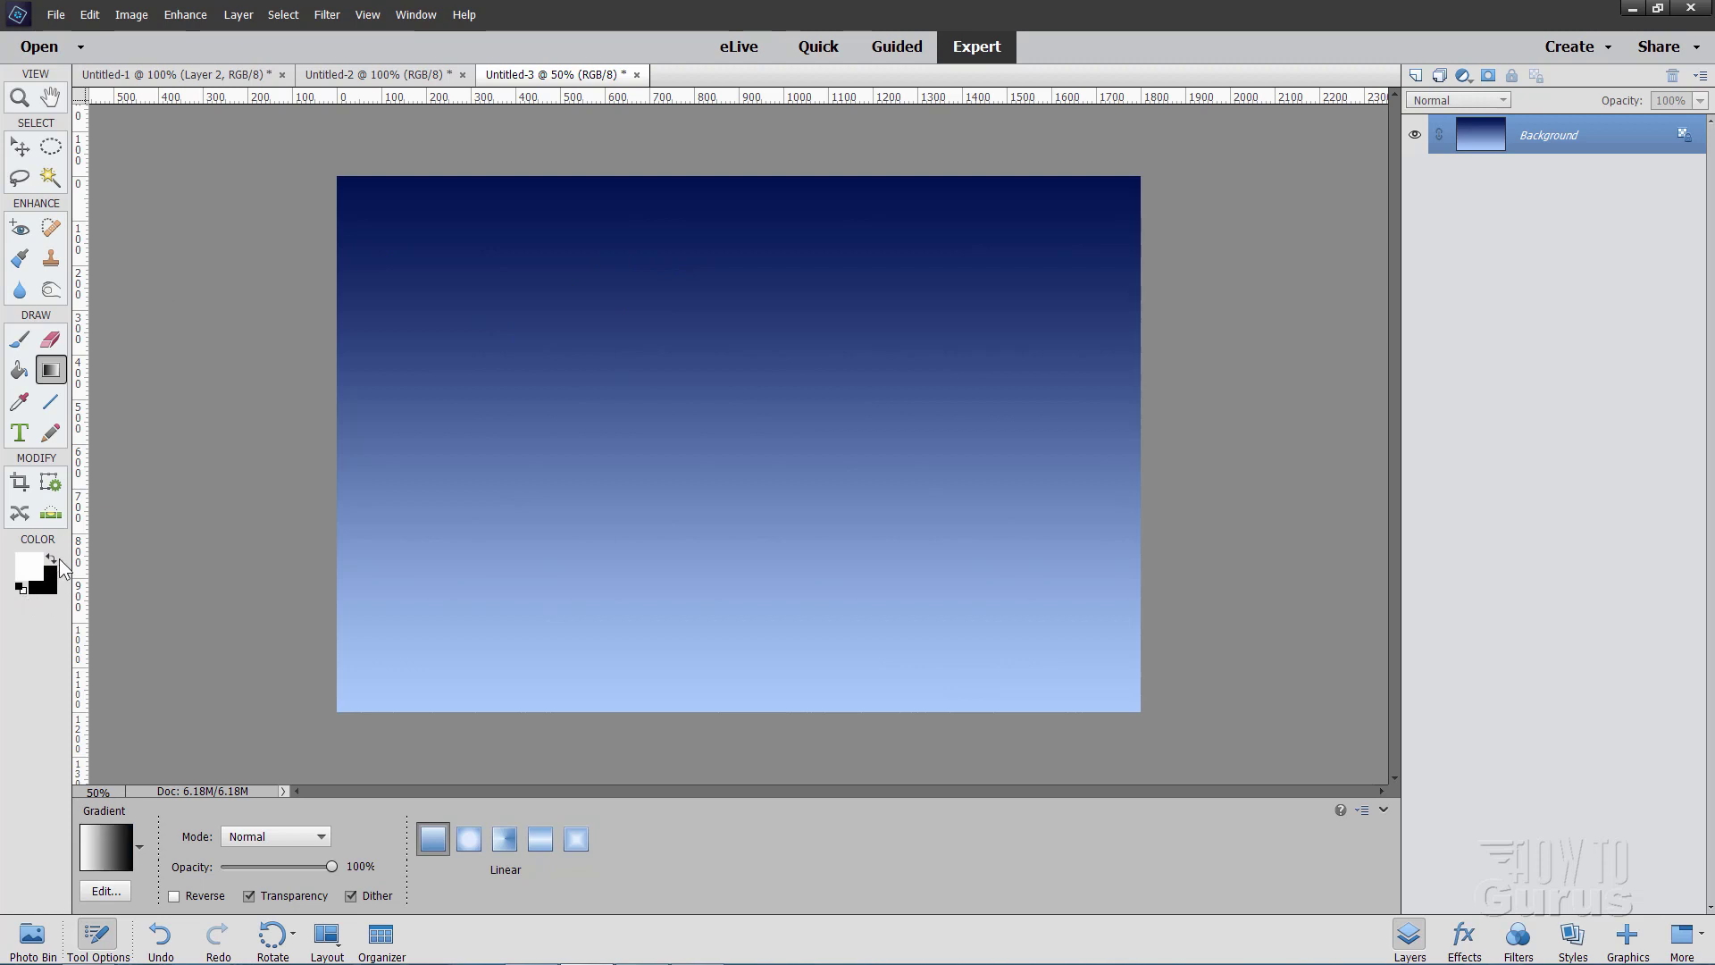
{"action": "left_click", "coordinate": [19, 339]}
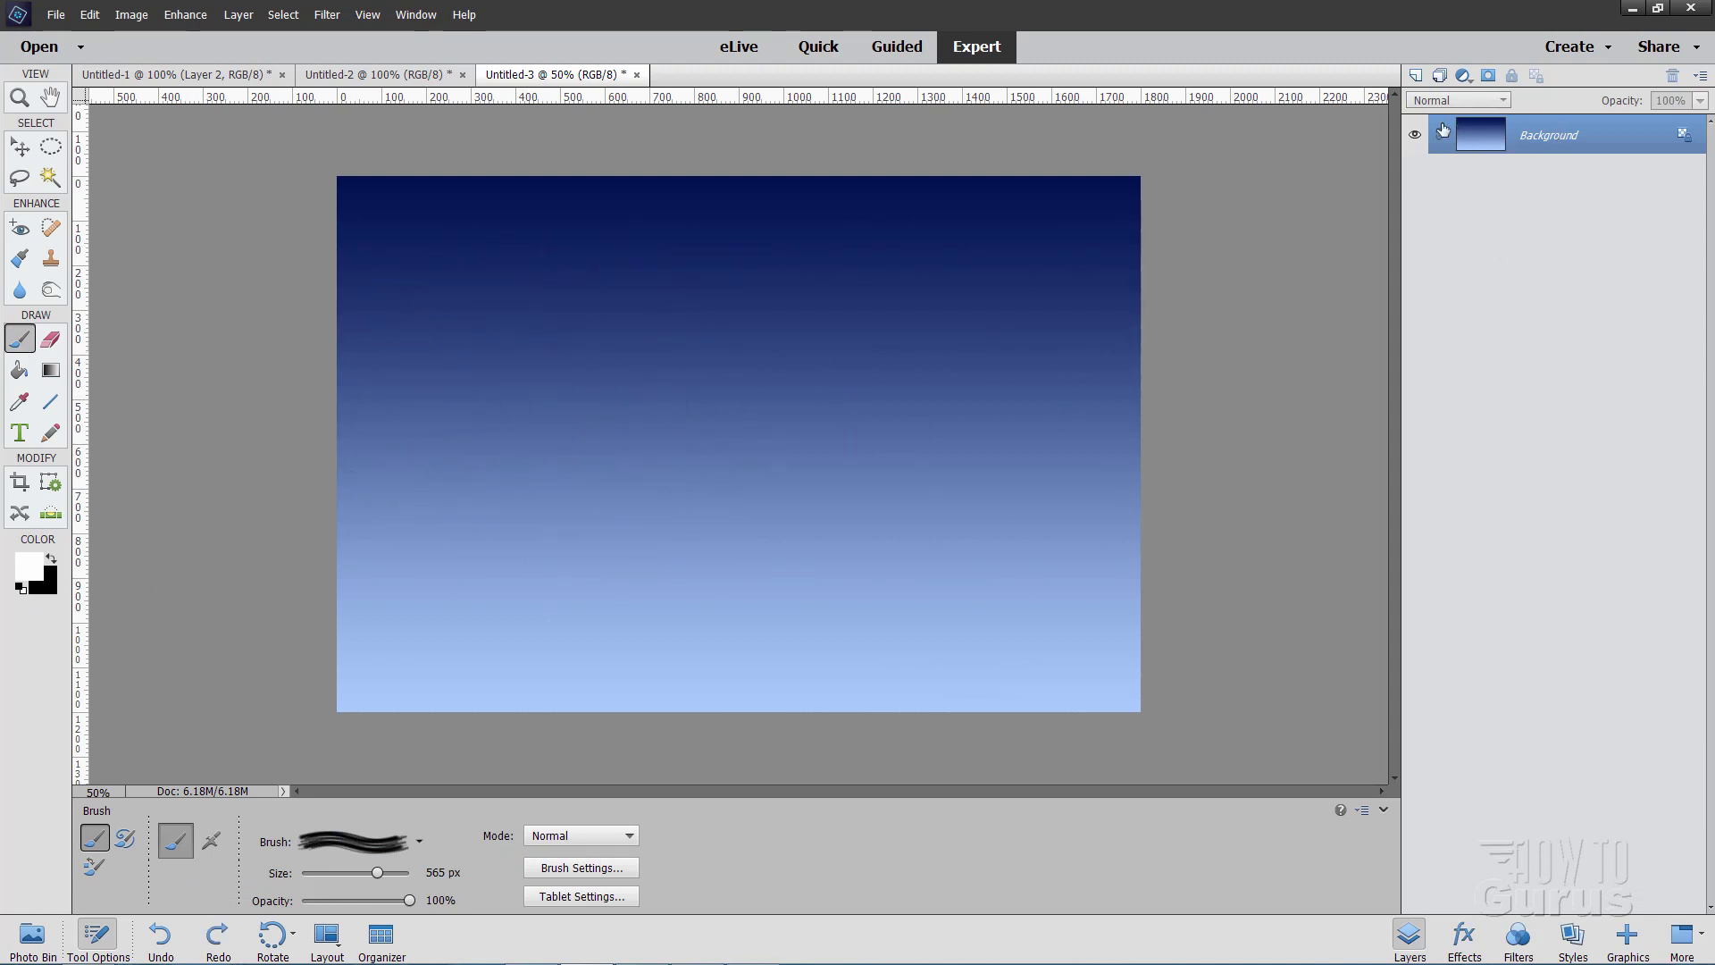
Step: Add a new layer and stamp the white snowflake brush once in the upper left and once in the lower right of the canvas
{"action": "left_click", "coordinate": [1416, 75]}
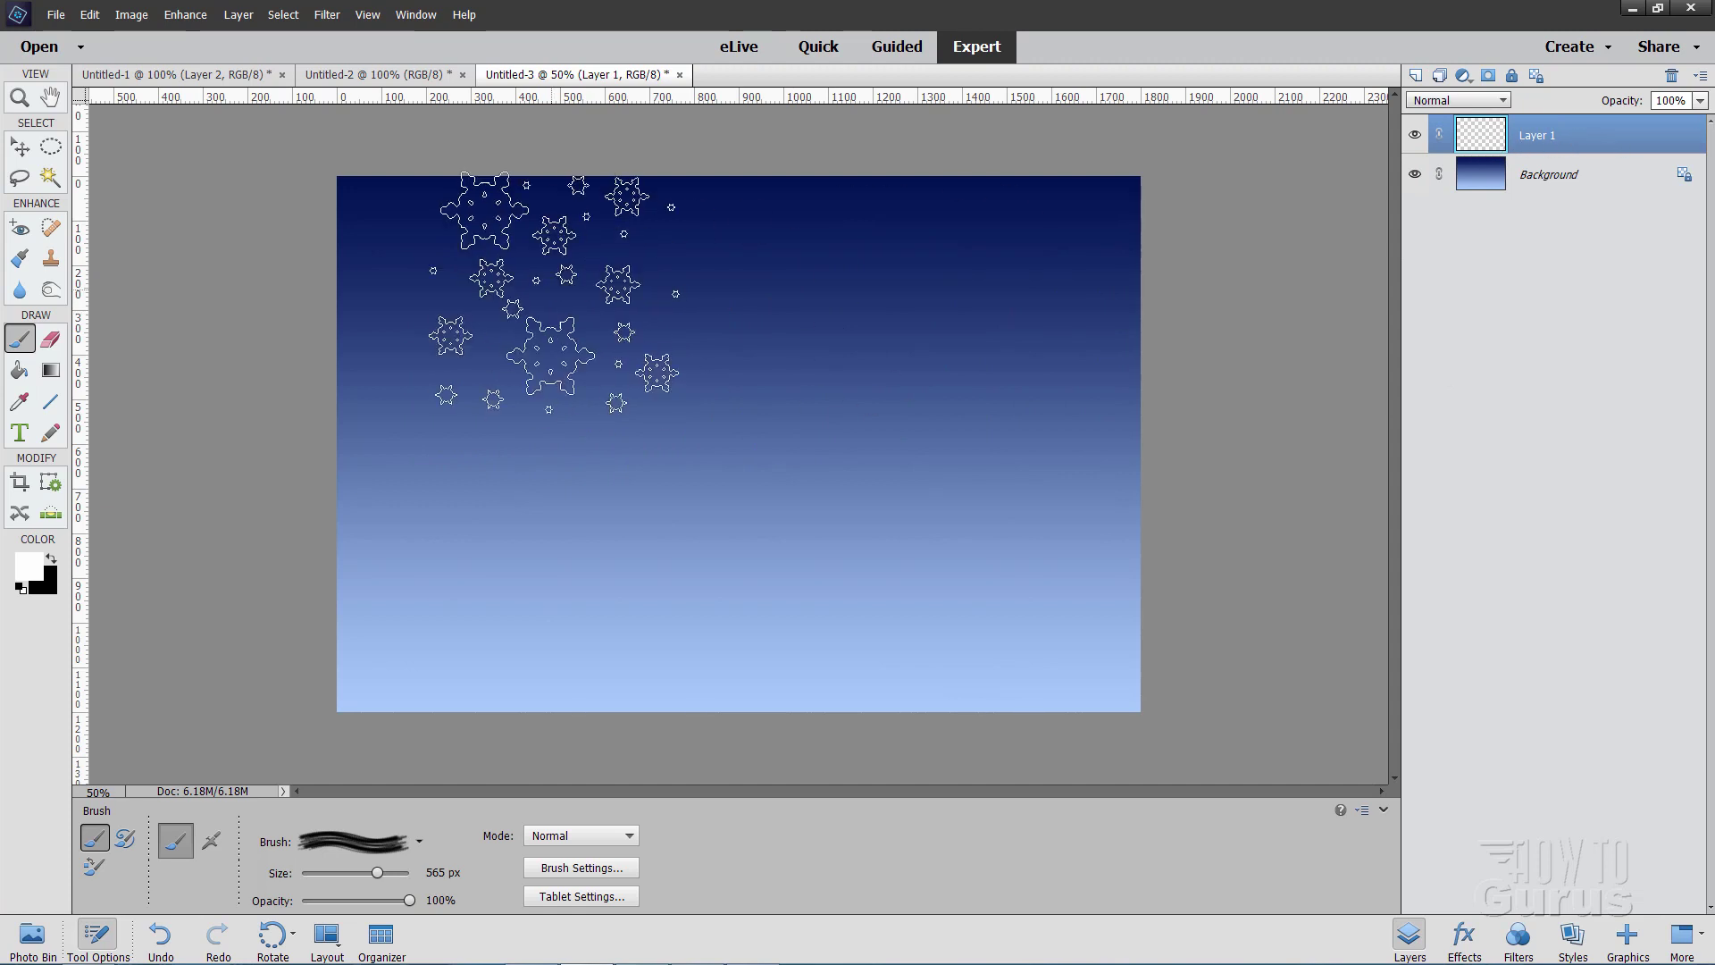
{"action": "left_click", "coordinate": [510, 340]}
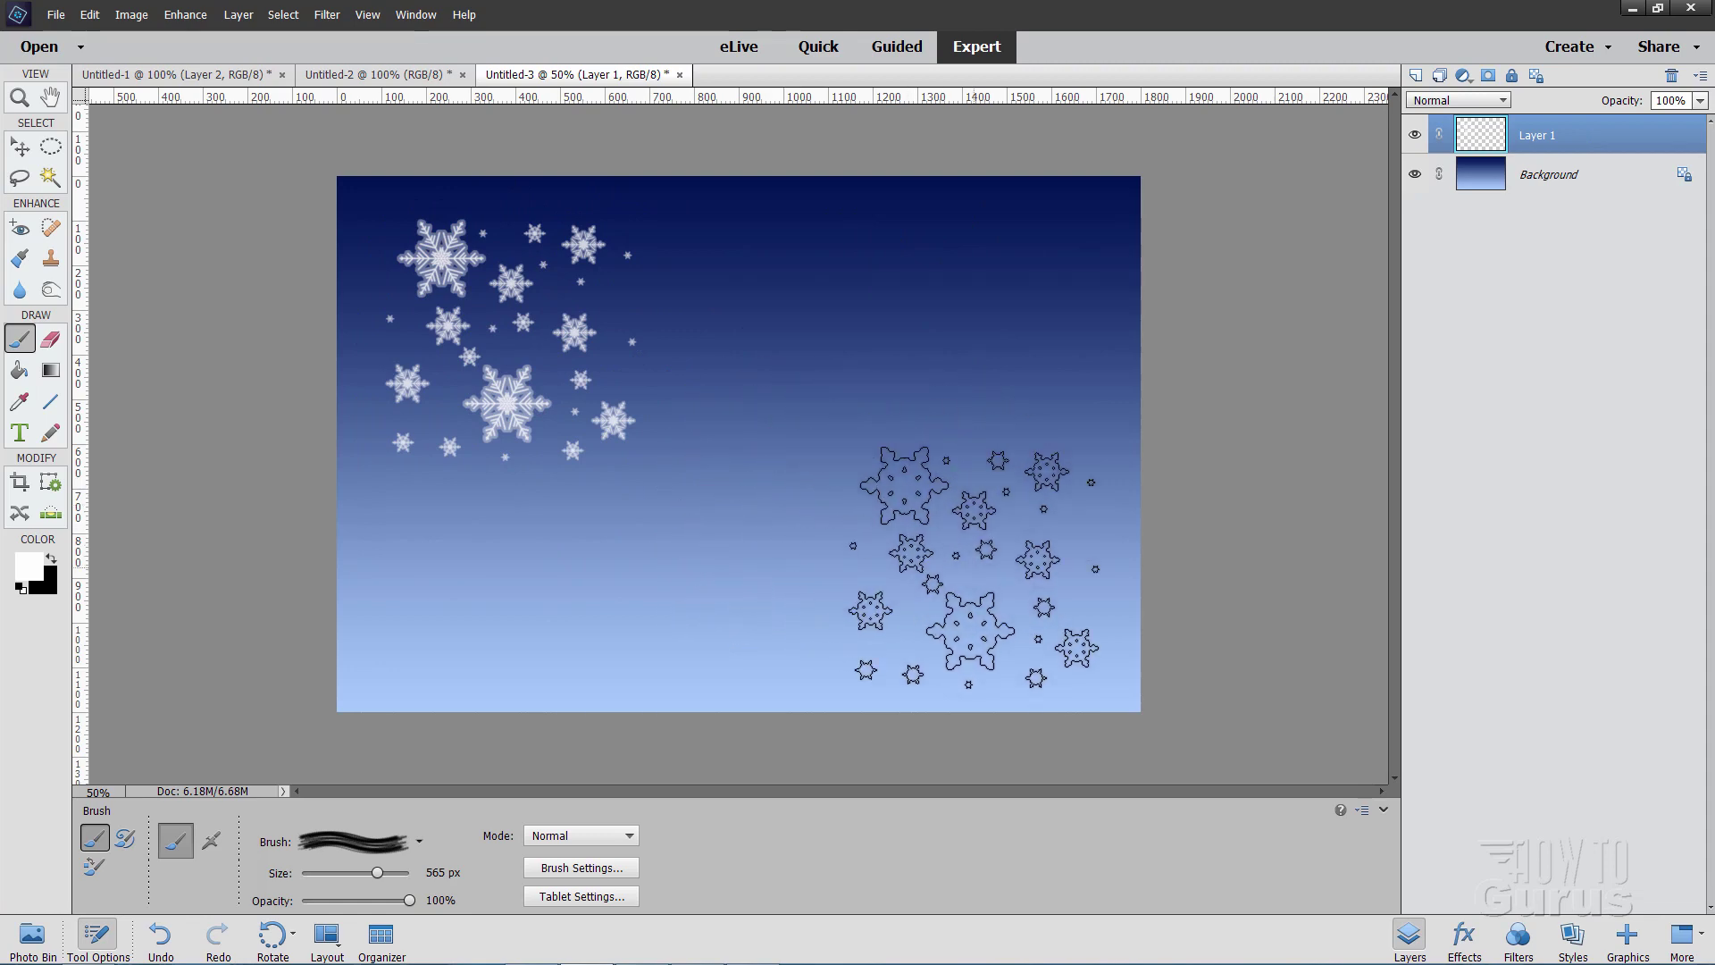
{"action": "left_click", "coordinate": [974, 568]}
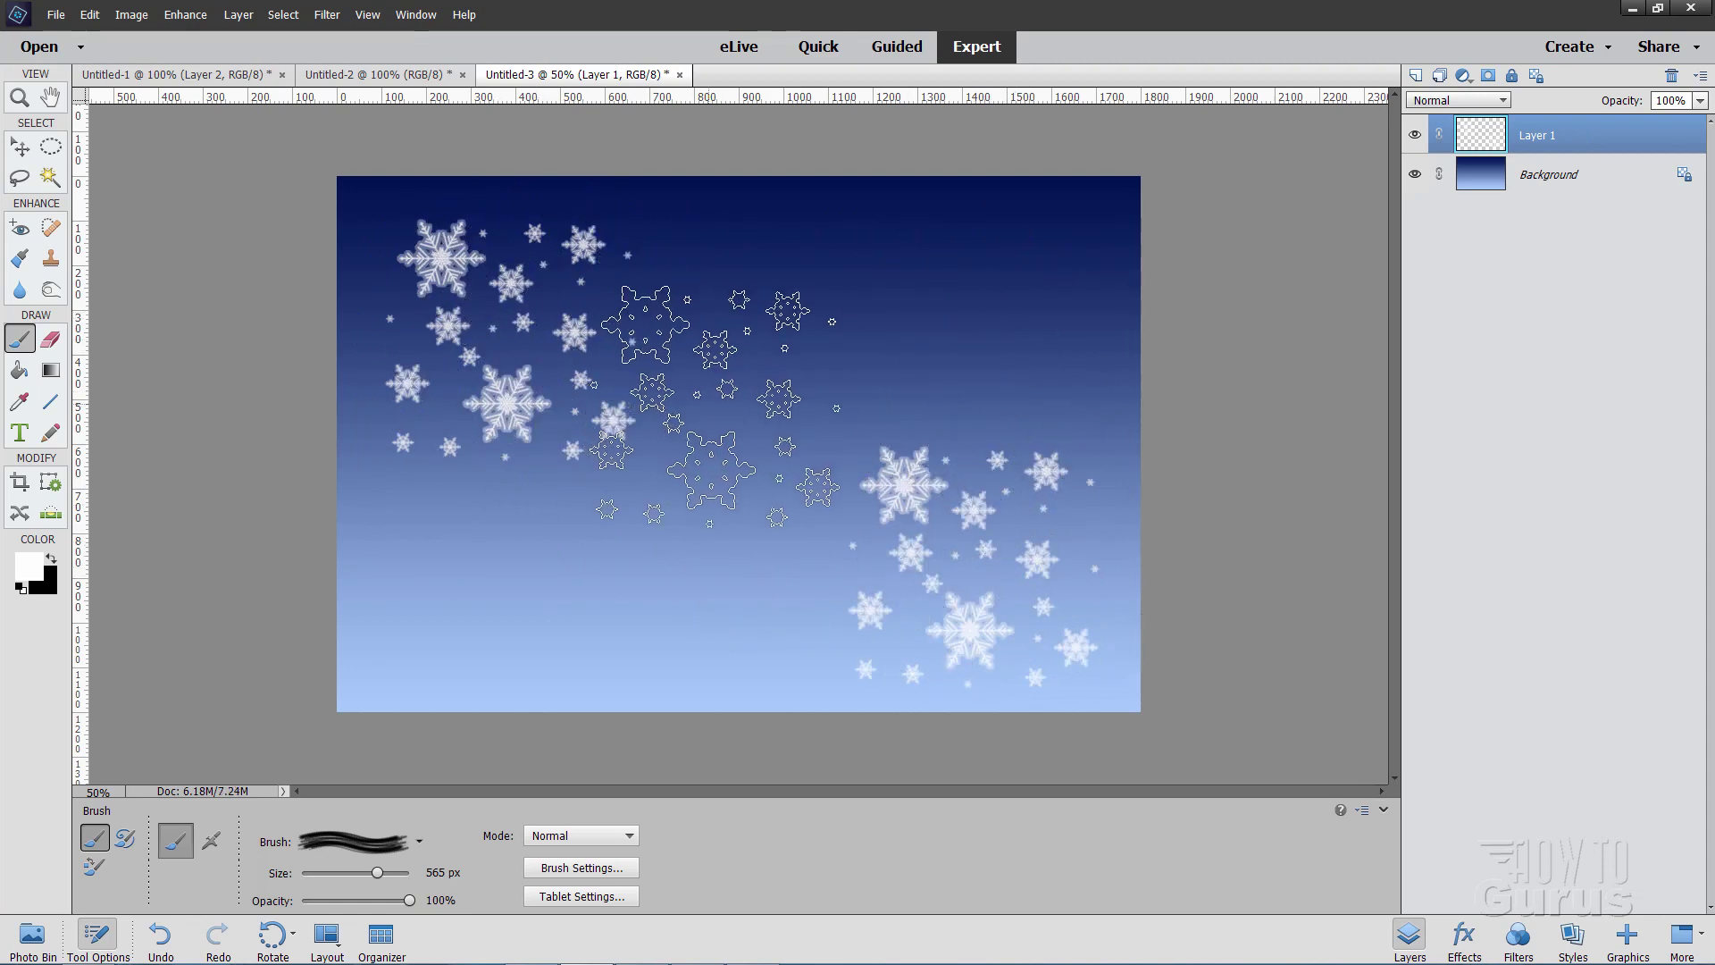
{"action": "mouse_move", "coordinate": [908, 383]}
{"action": "left_mouse_down"}
{"action": "mouse_move", "coordinate": [715, 402]}
{"action": "mouse_move", "coordinate": [608, 483]}
{"action": "left_mouse_up"}
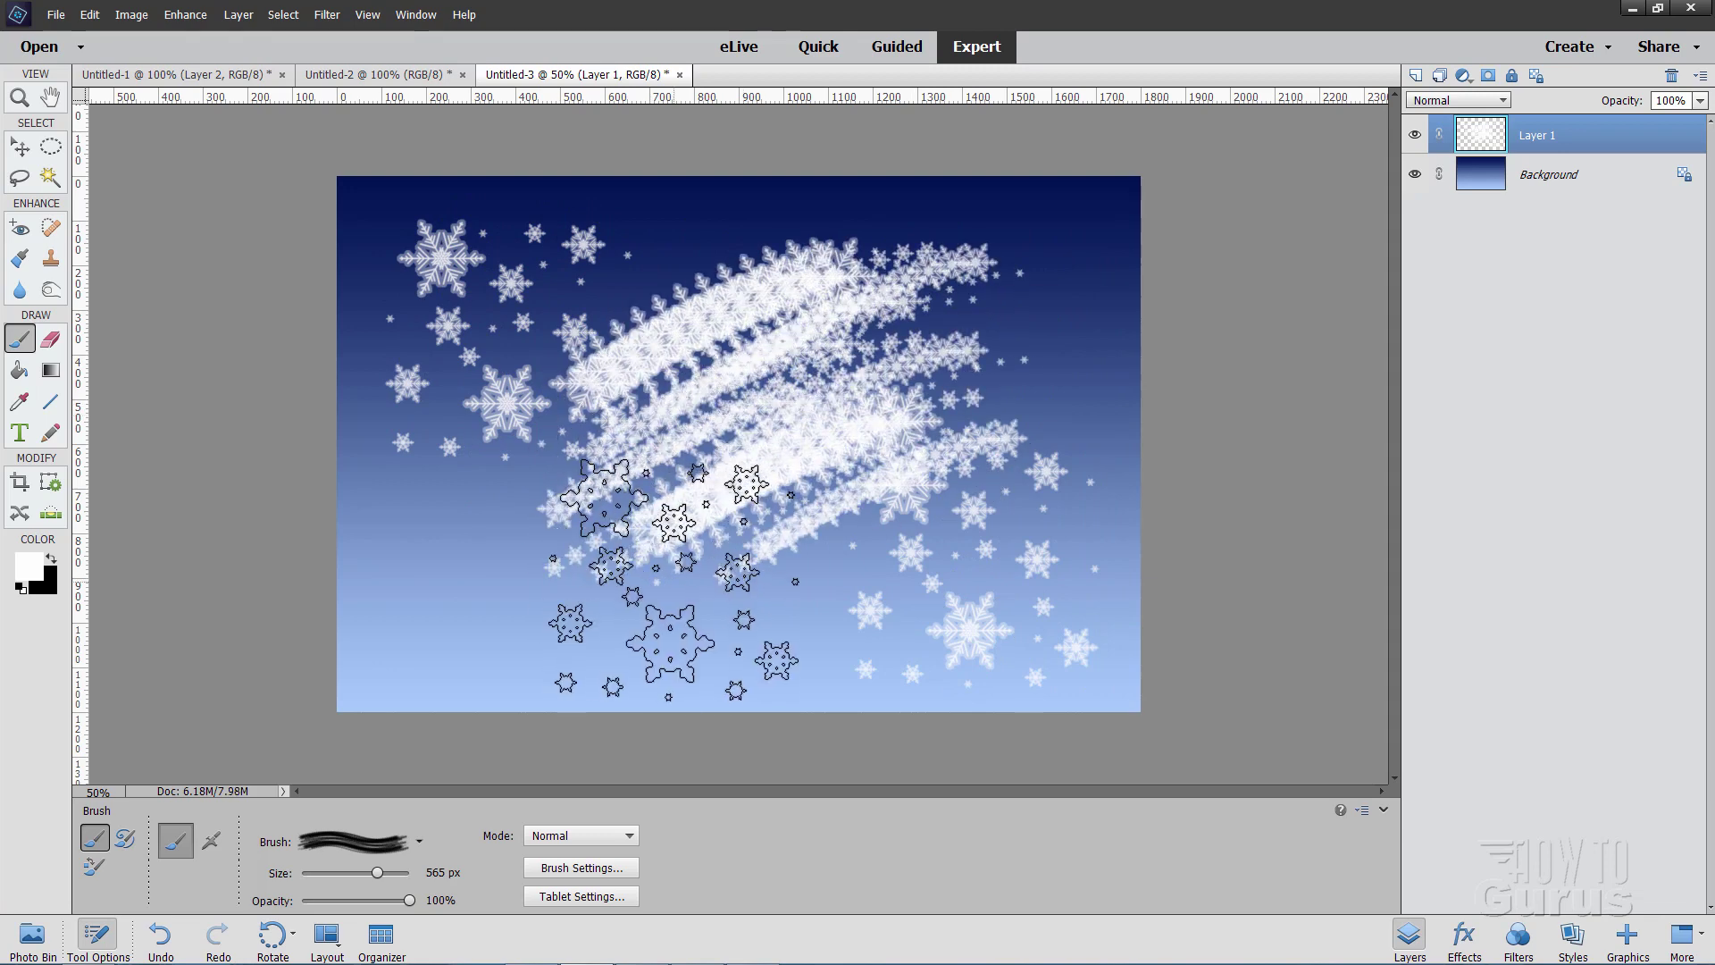
{"action": "left_click", "coordinate": [89, 14]}
{"action": "left_click", "coordinate": [113, 36]}
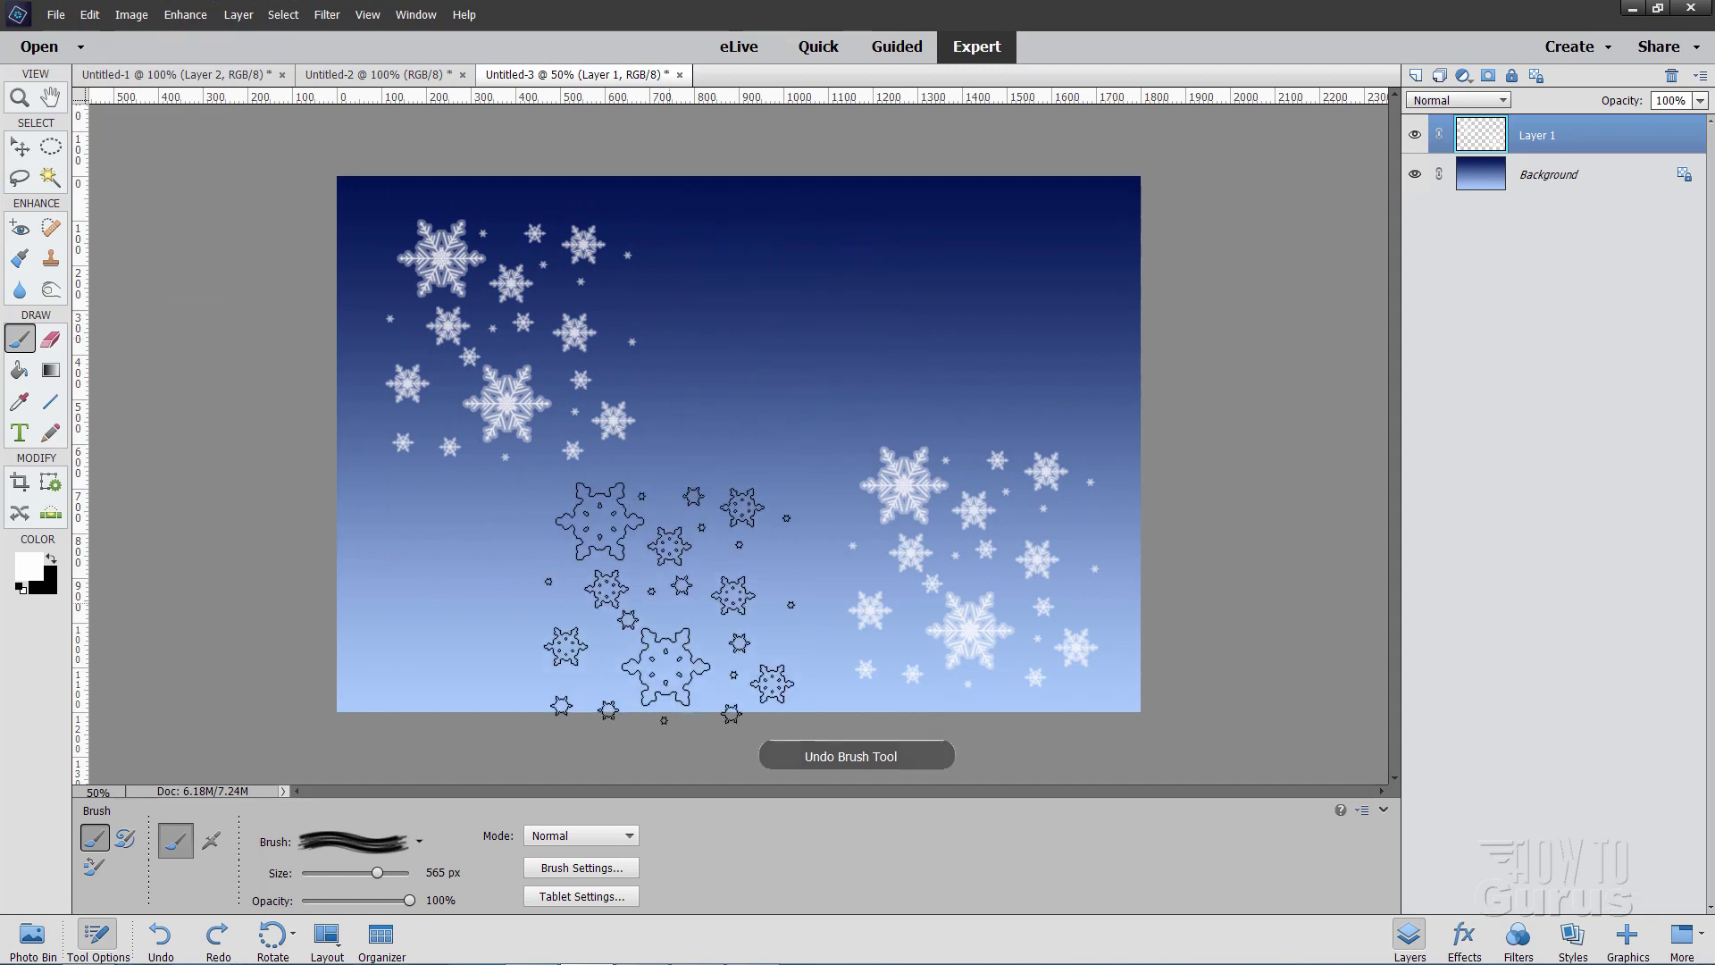
Step: Set the brush angle to -36° and stamp snowflakes at the canvas's upper center and along its bottom center edge
{"action": "left_click", "coordinate": [588, 866]}
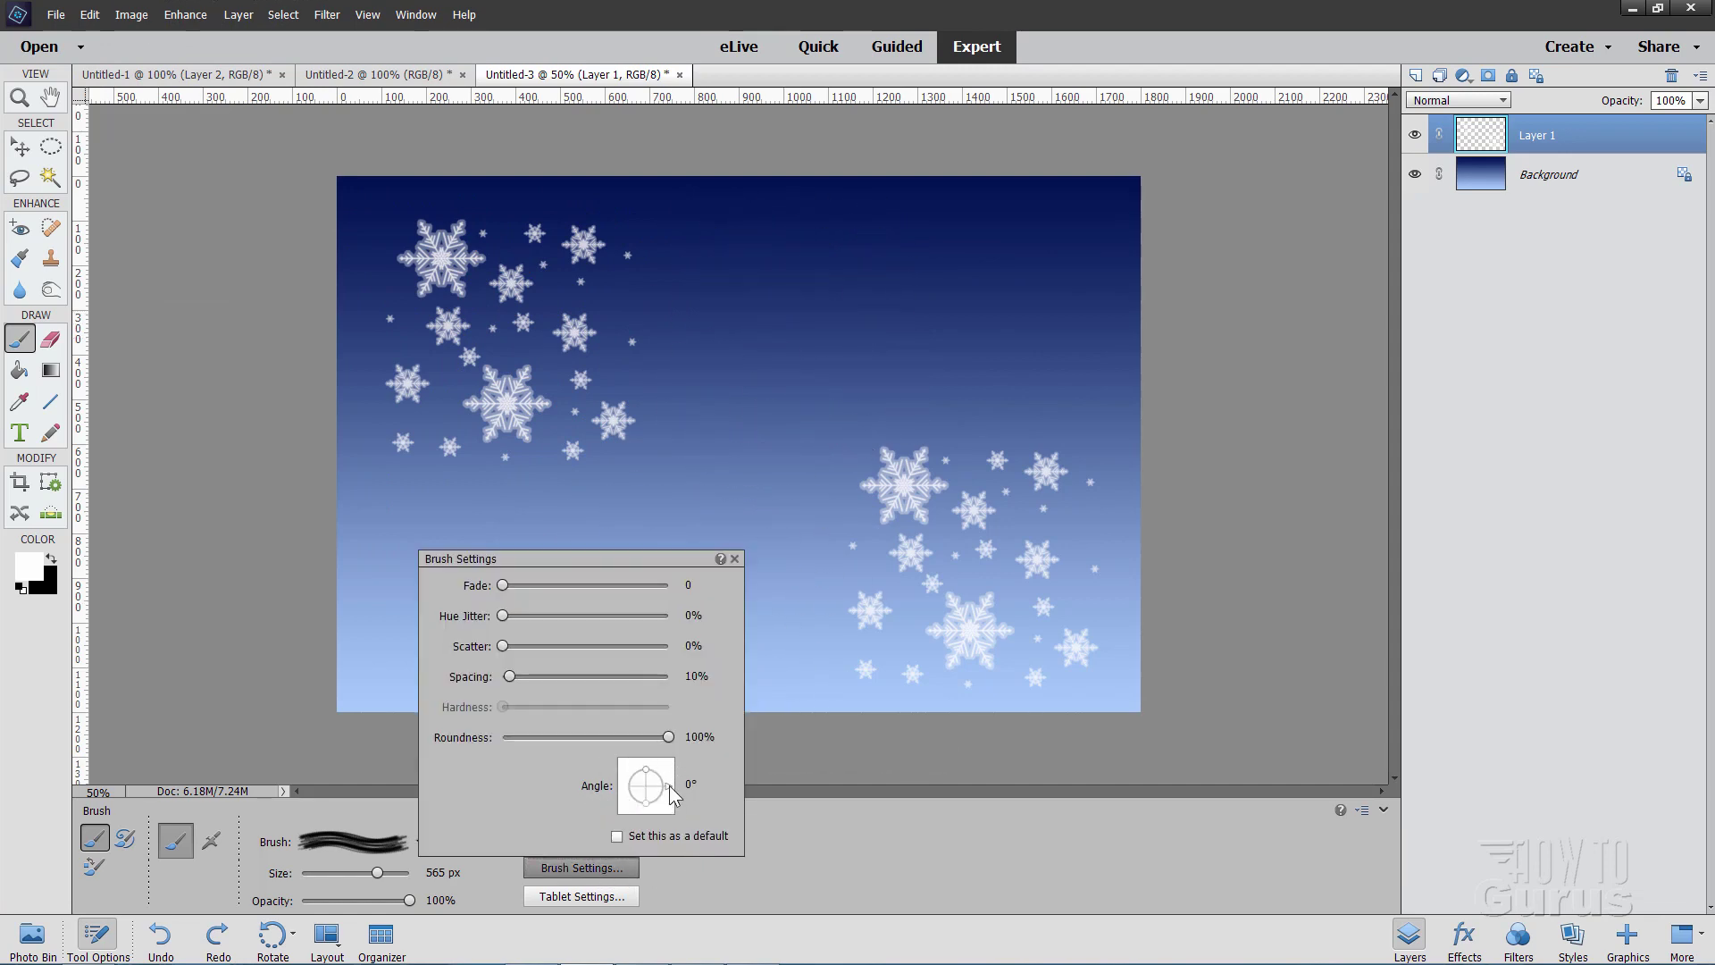
{"action": "left_click_drag", "start_coordinate": [668, 785], "coordinate": [669, 801]}
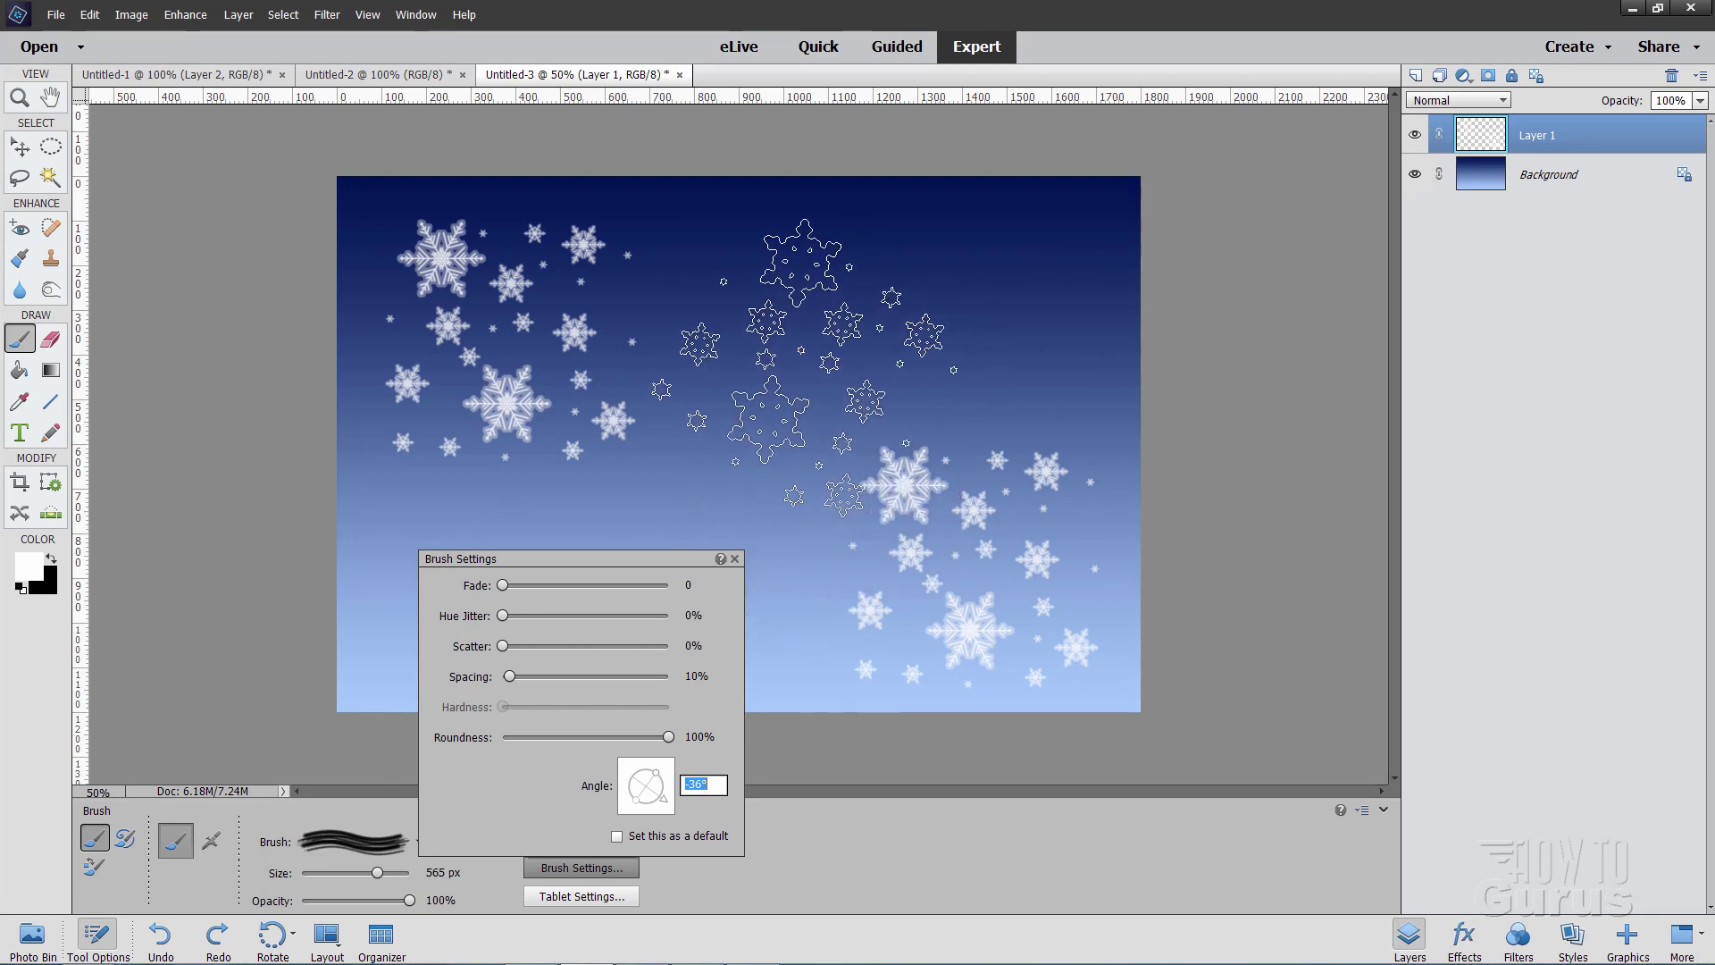
{"action": "left_click", "coordinate": [760, 343]}
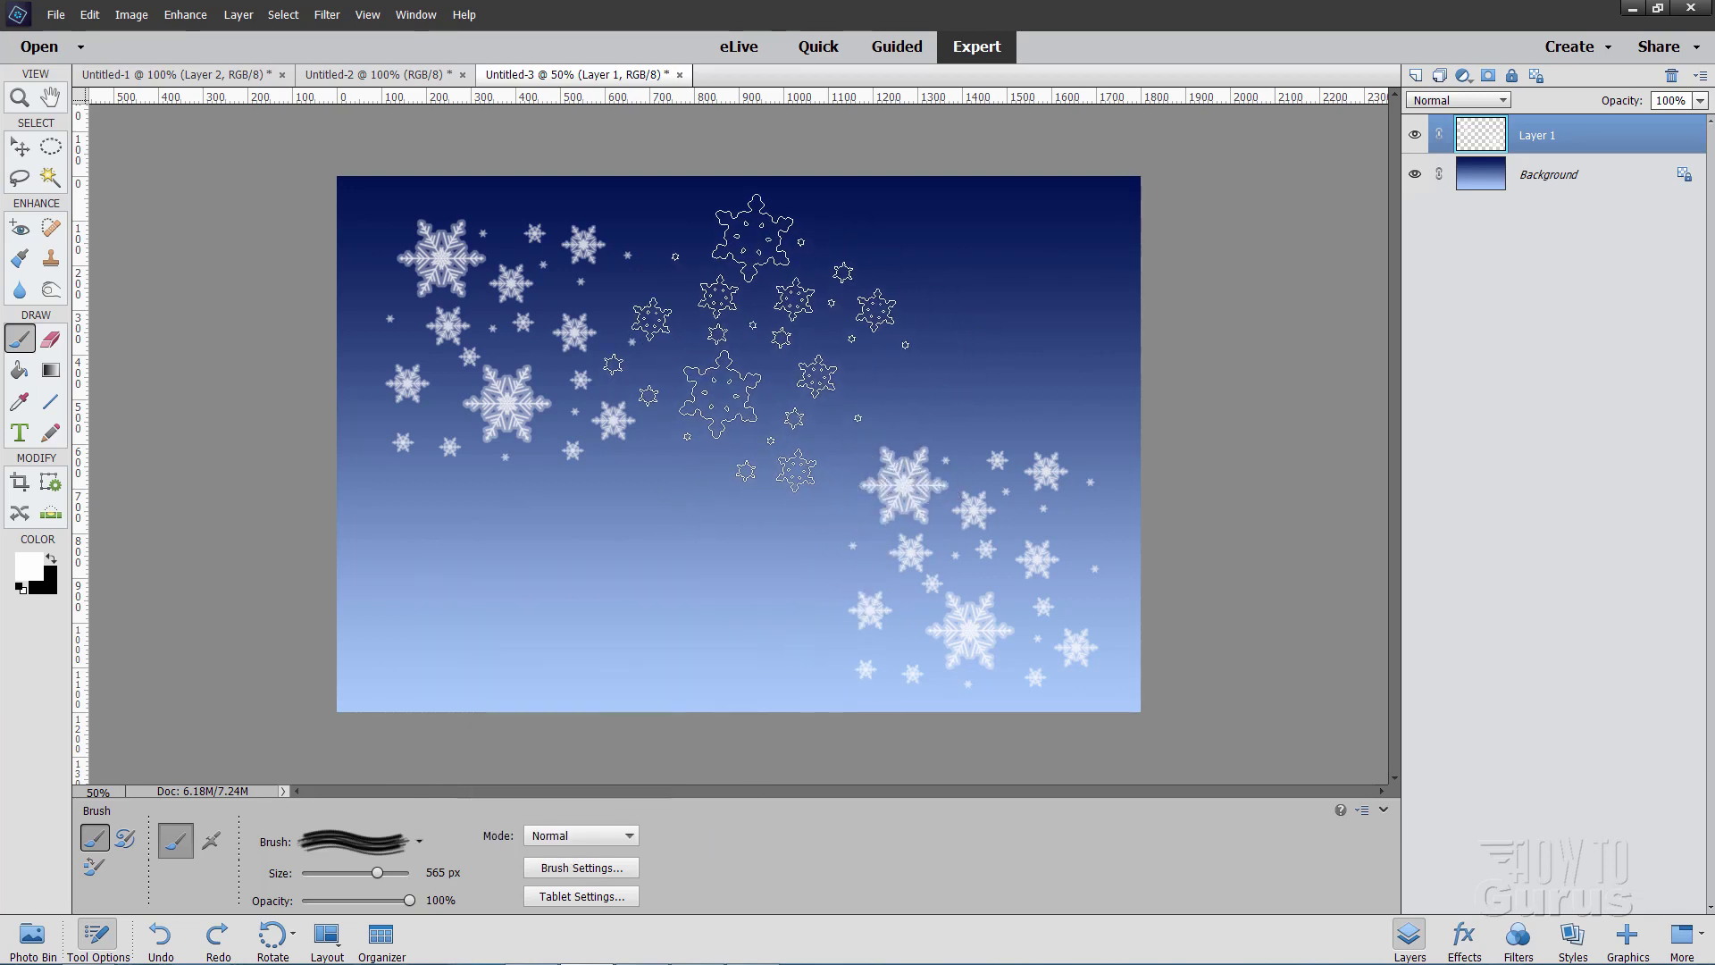
{"action": "left_click", "coordinate": [768, 341]}
{"action": "left_click", "coordinate": [752, 699]}
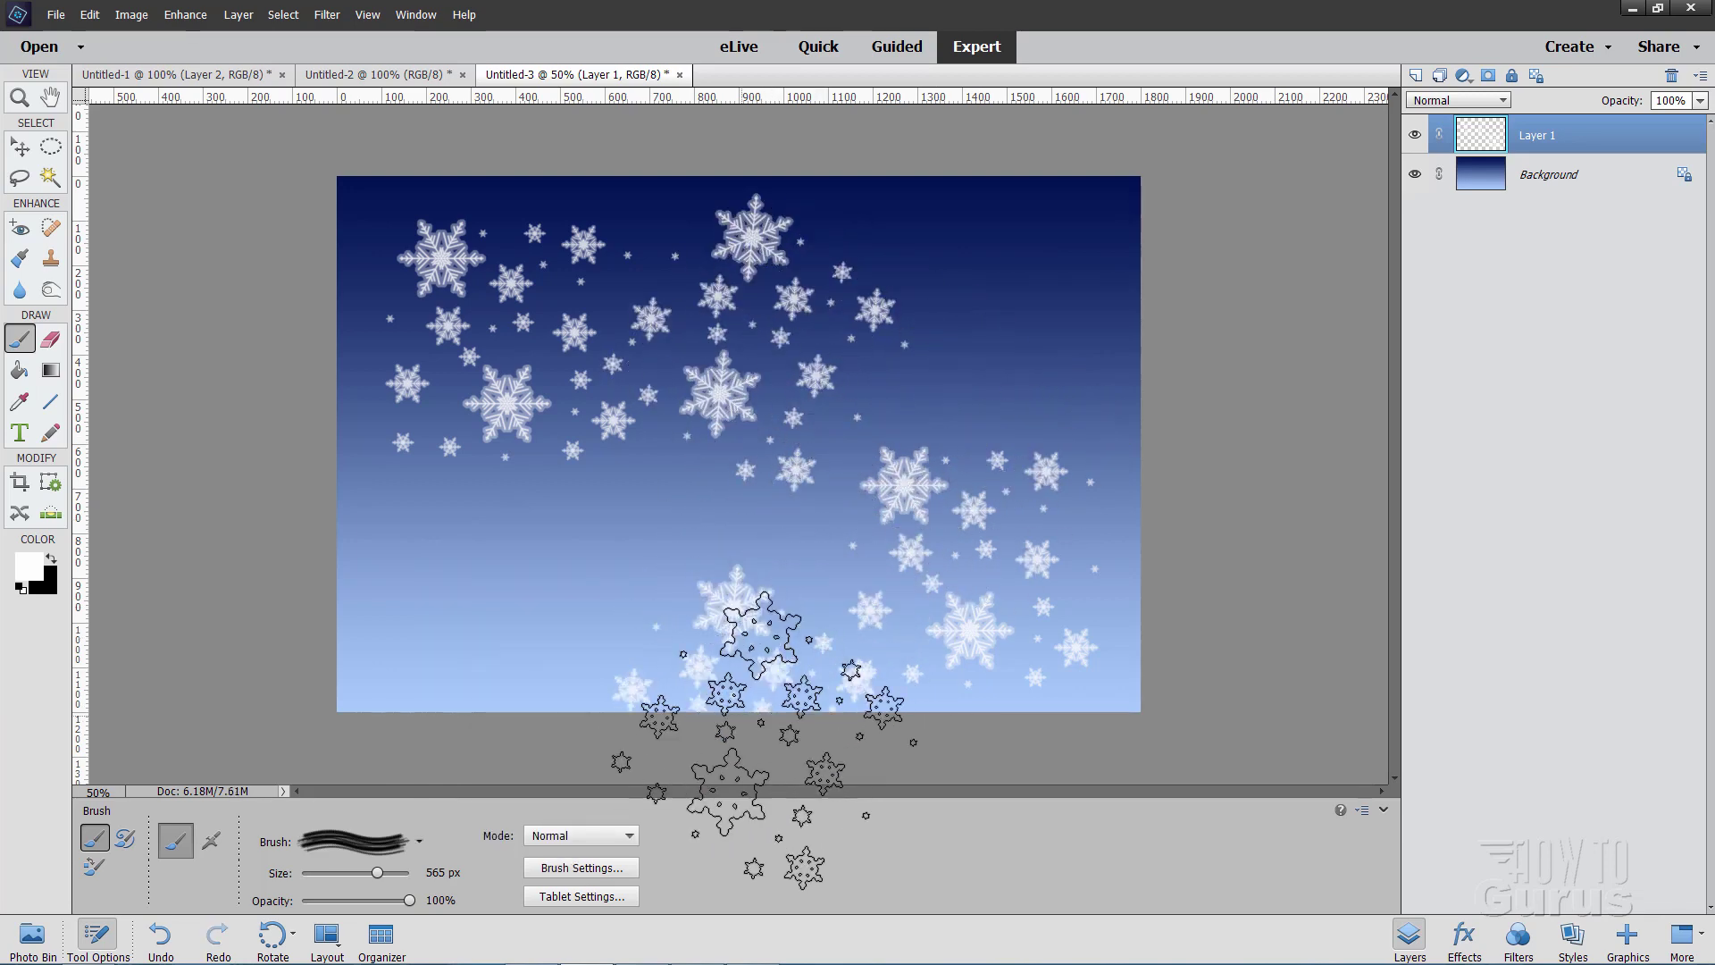
Step: Set the brush angle to -113° and stamp snowflakes in the canvas's lower left and upper right areas
{"action": "left_click", "coordinate": [581, 868]}
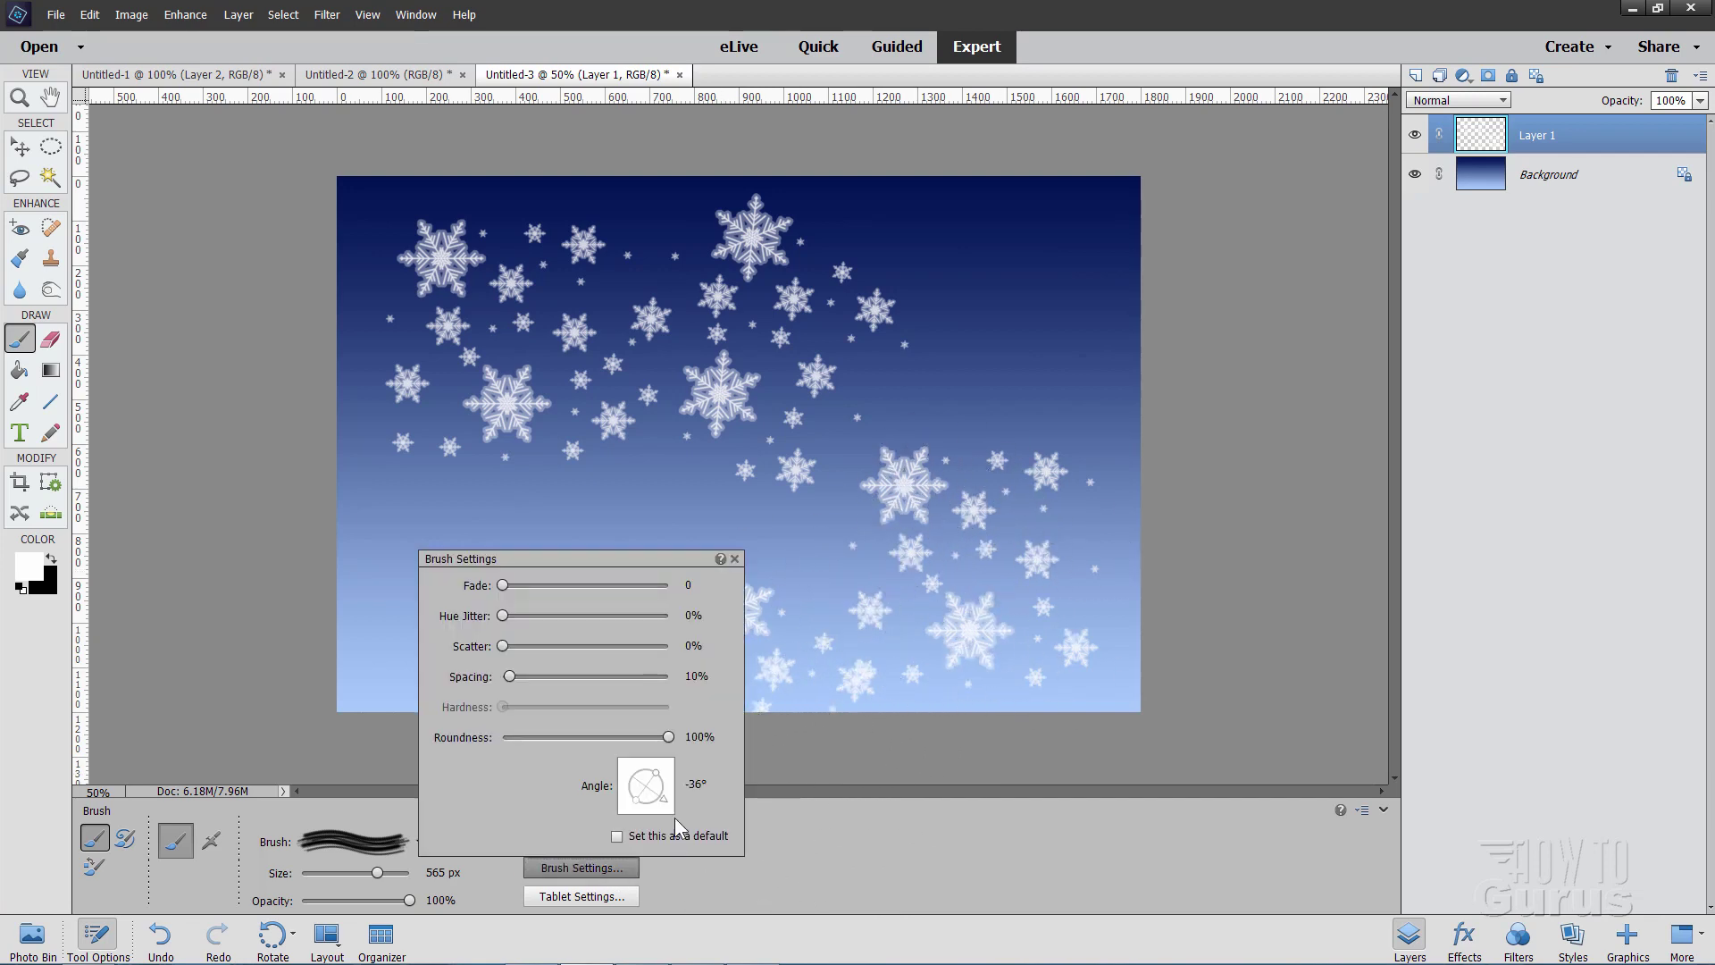
{"action": "left_click", "coordinate": [620, 868]}
{"action": "left_click", "coordinate": [452, 585]}
{"action": "left_click", "coordinate": [1008, 333]}
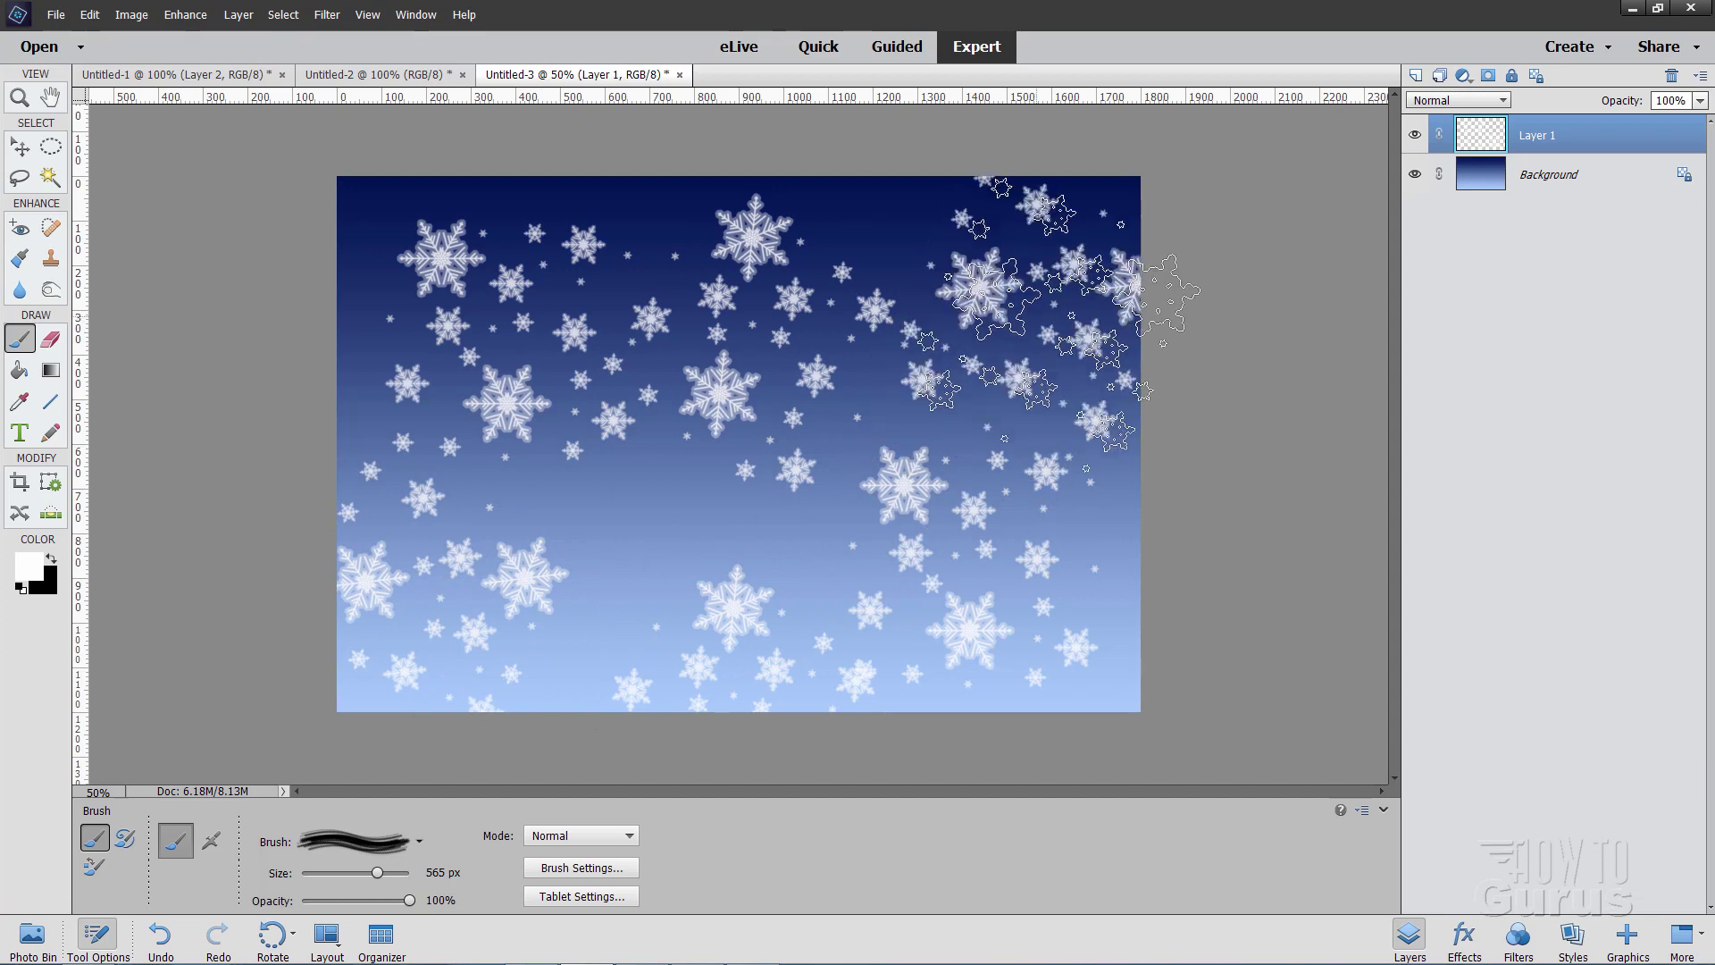
Step: Set the brush angle to -151° and stamp snowflakes partly off the canvas at its upper left, top and right edges
{"action": "left_click", "coordinate": [630, 868]}
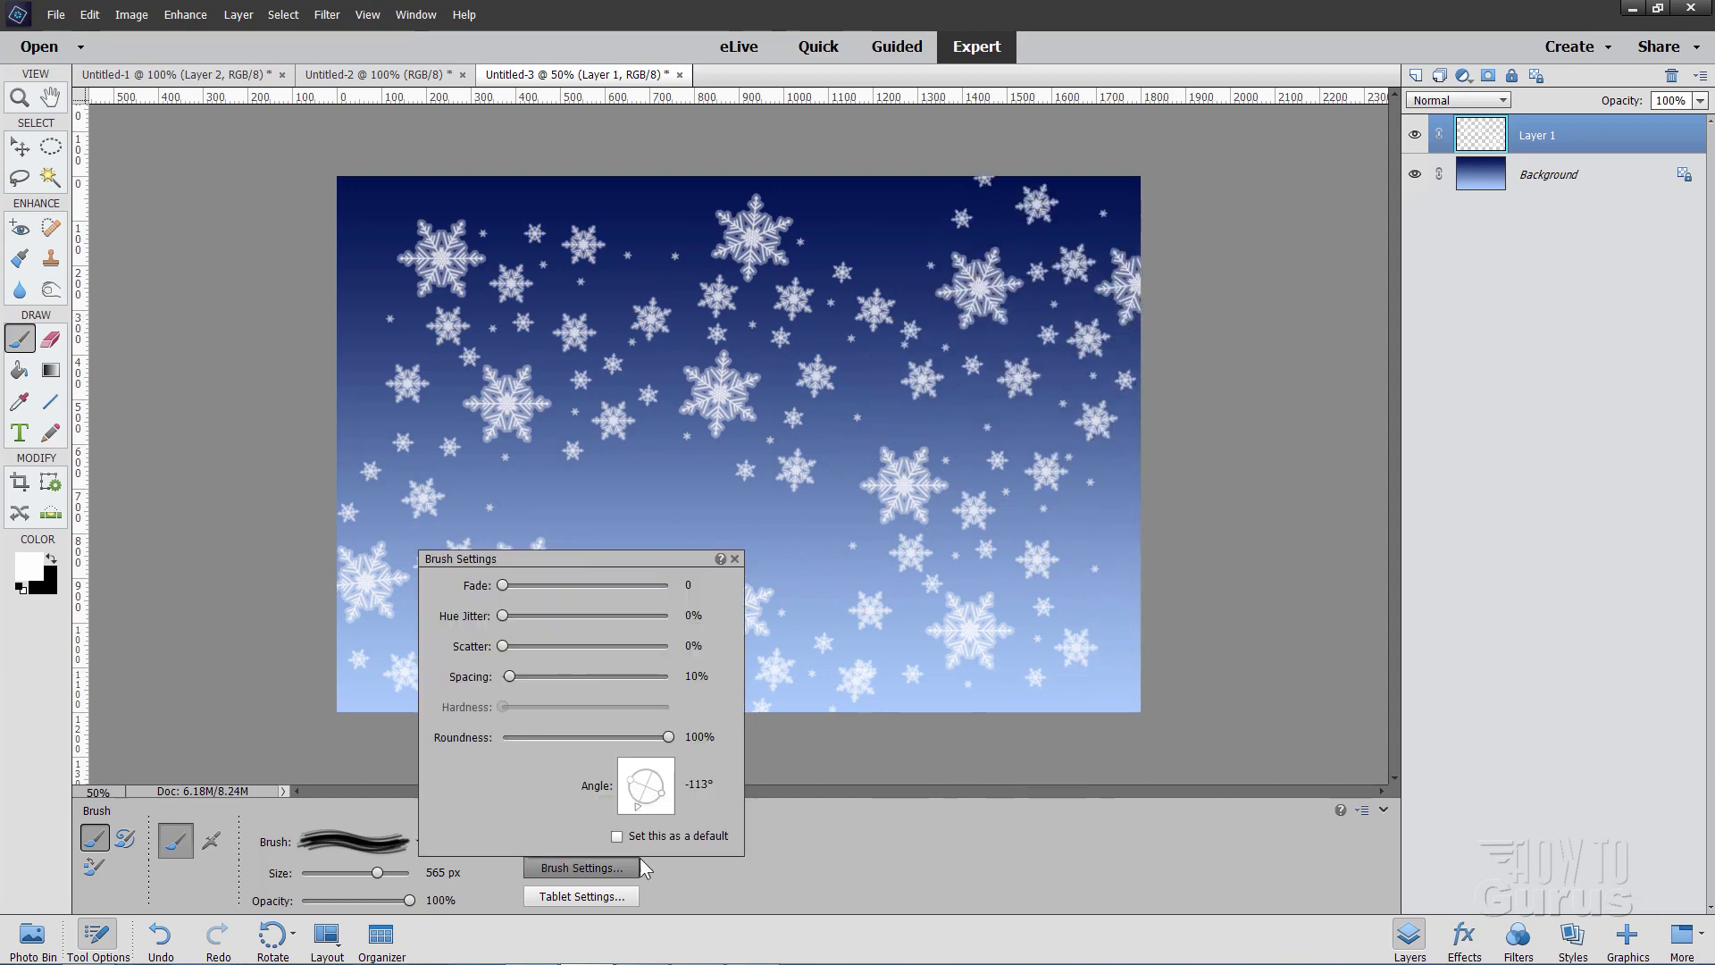
{"action": "left_click", "coordinate": [628, 796]}
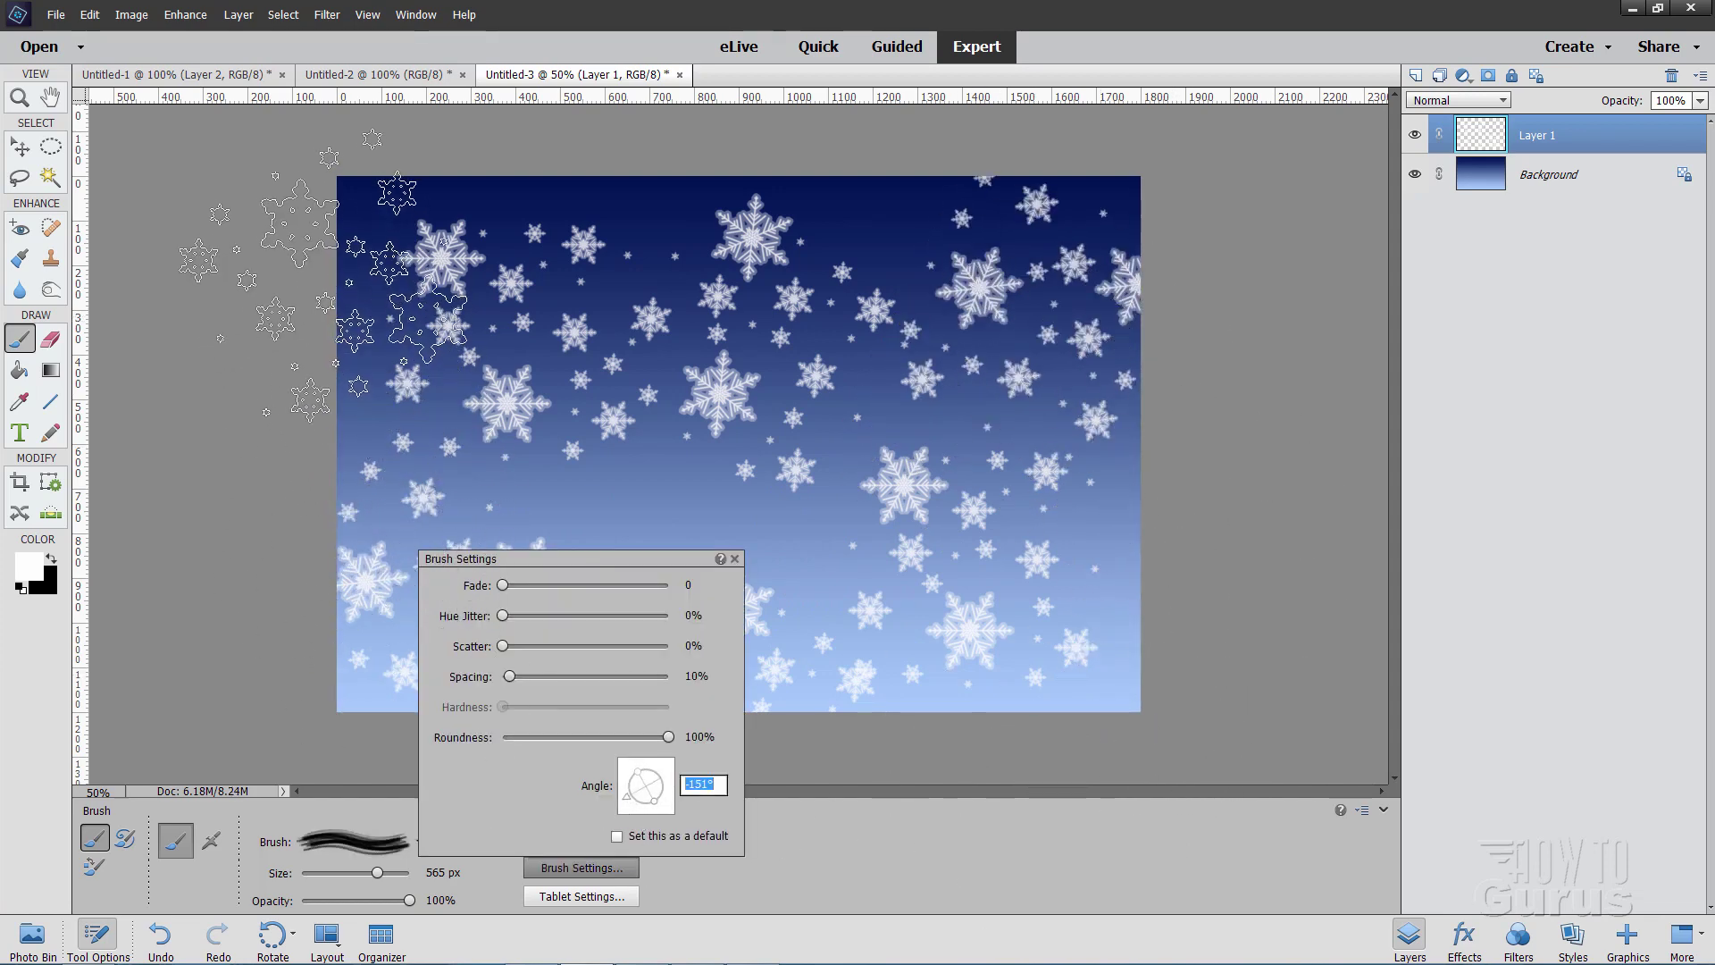
{"action": "left_click", "coordinate": [469, 259]}
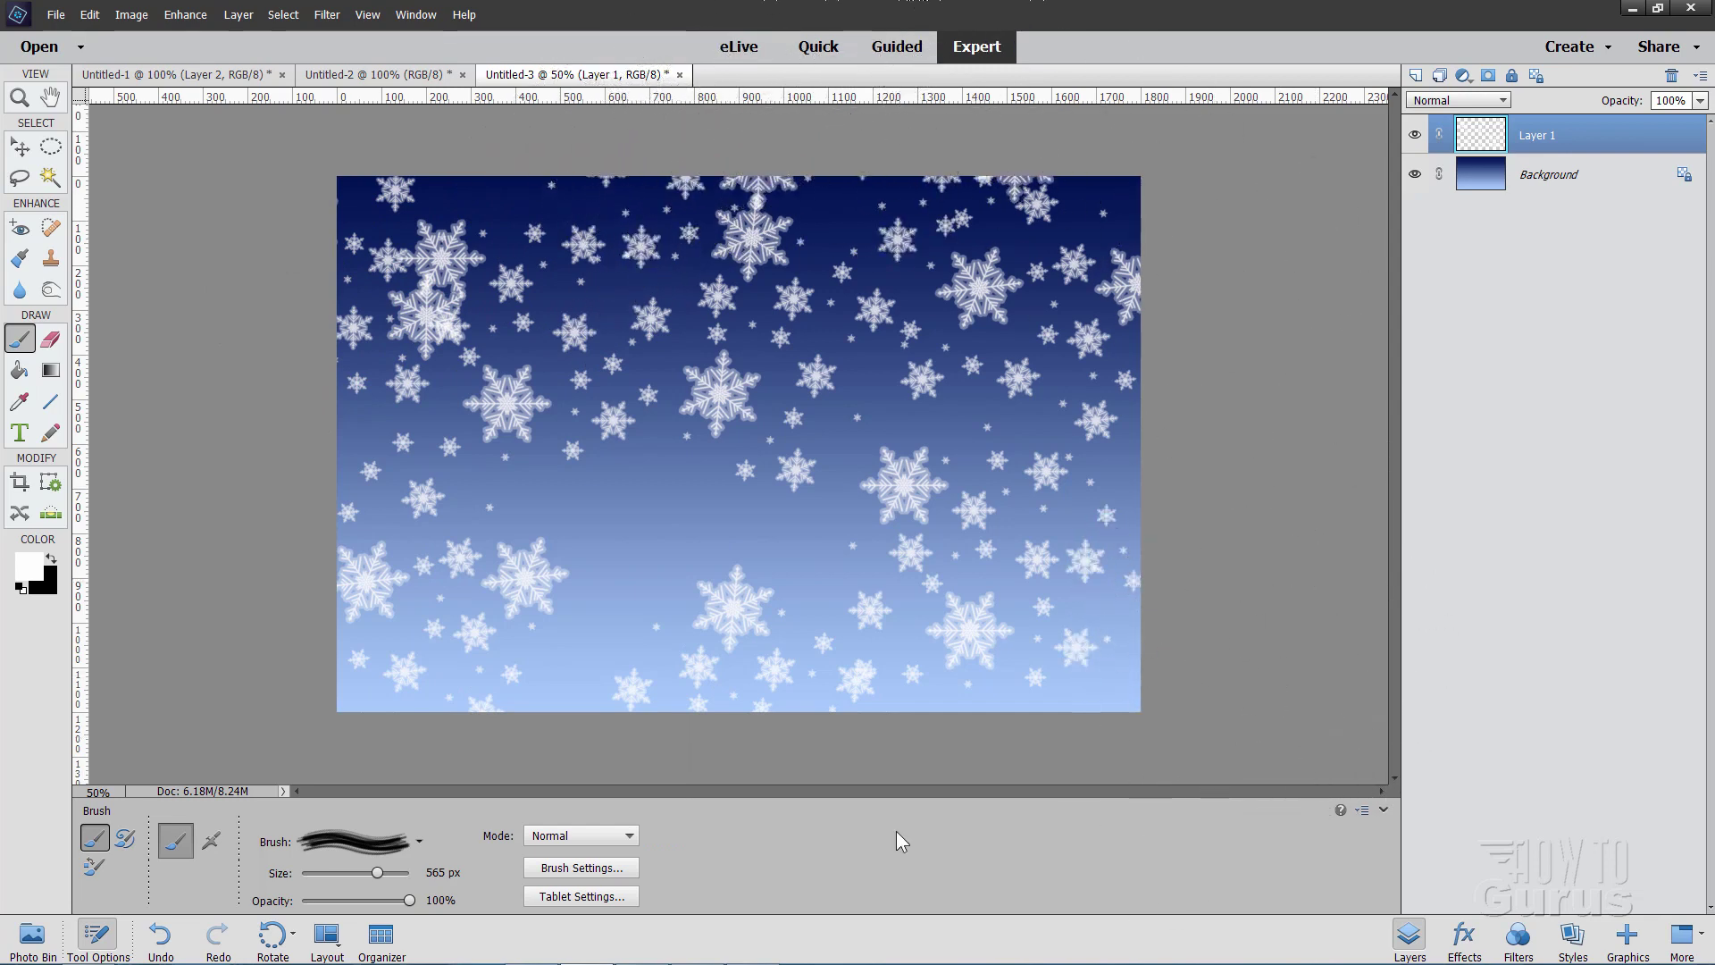
Step: Set the brush angle to 132° and stamp snowflakes over the empty area in the lower center-left of the canvas
{"action": "left_click", "coordinate": [630, 867]}
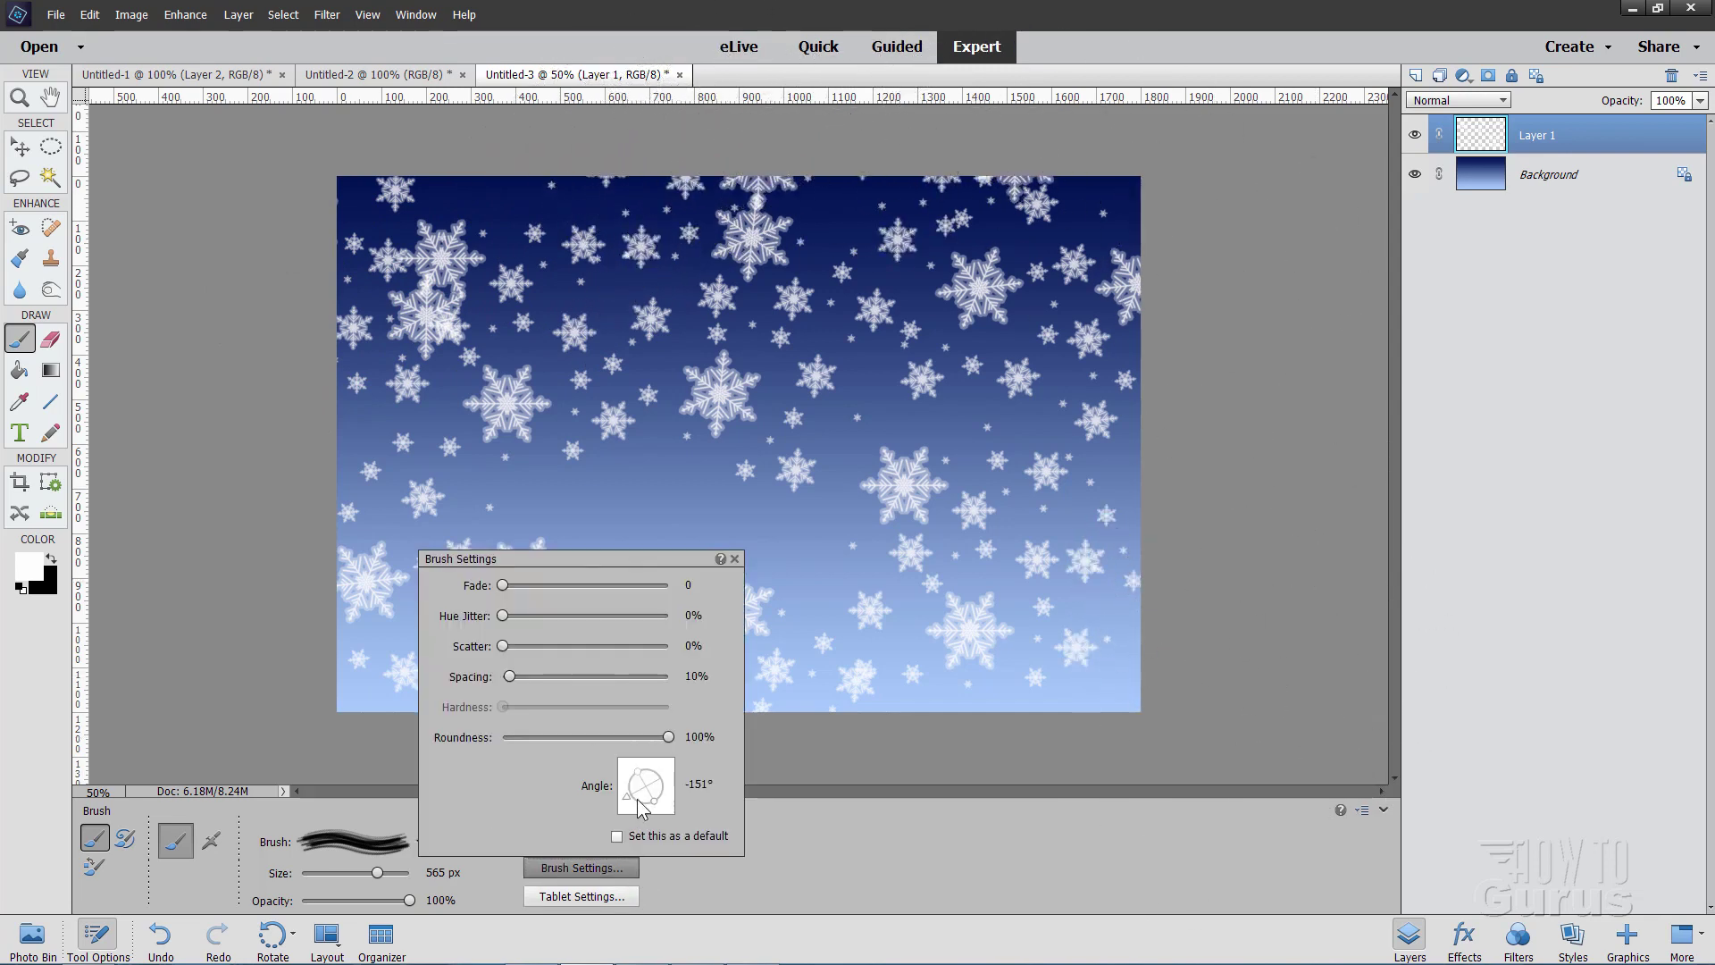
{"action": "left_click_drag", "start_coordinate": [644, 808], "coordinate": [632, 771]}
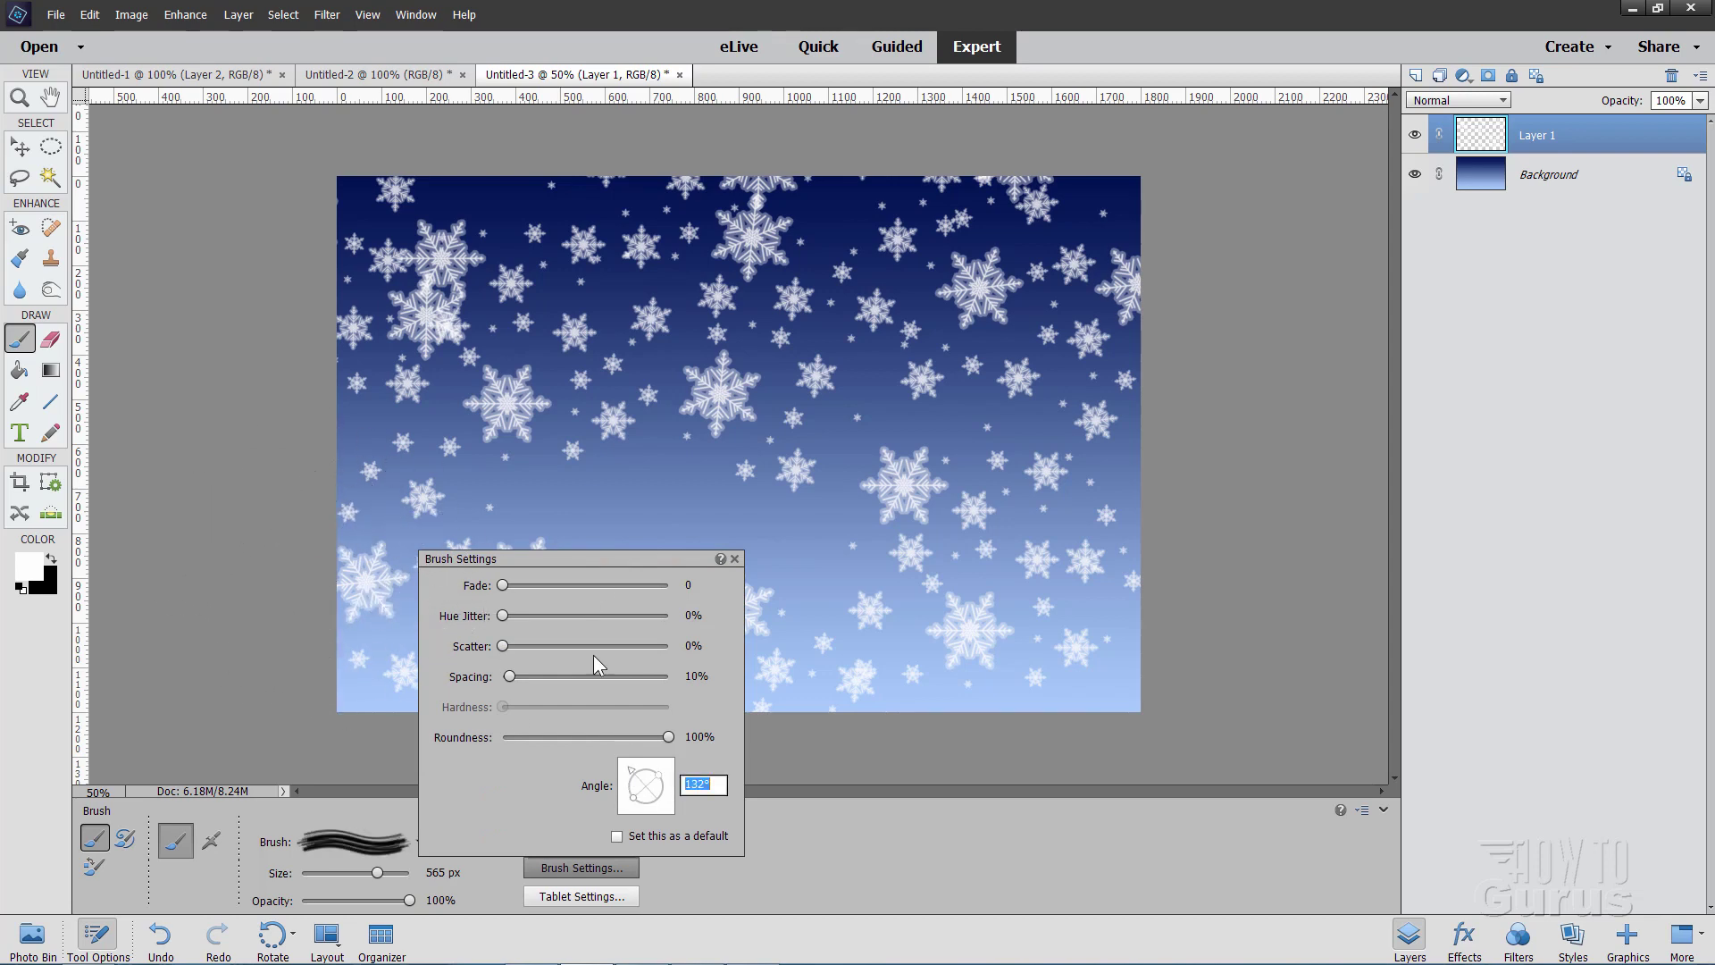
{"action": "left_click", "coordinate": [585, 867]}
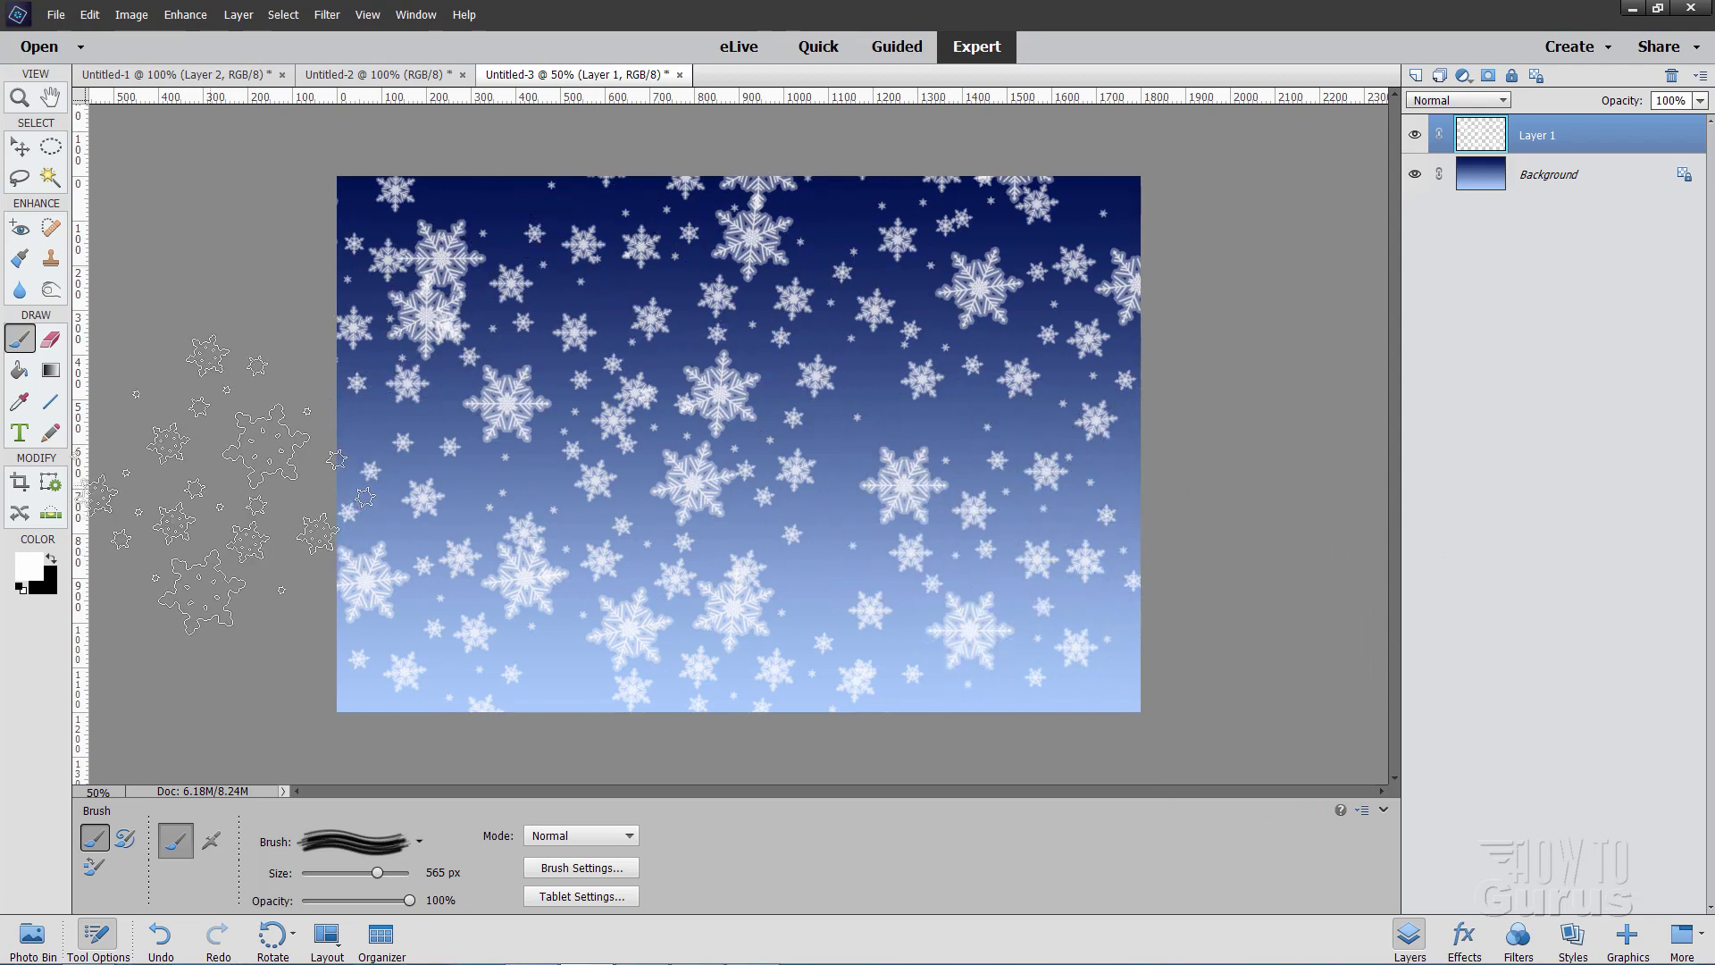
Step: Activate the Move tool and open the recently edited photo woman-1123645_1920.jpg
{"action": "left_click", "coordinate": [19, 147]}
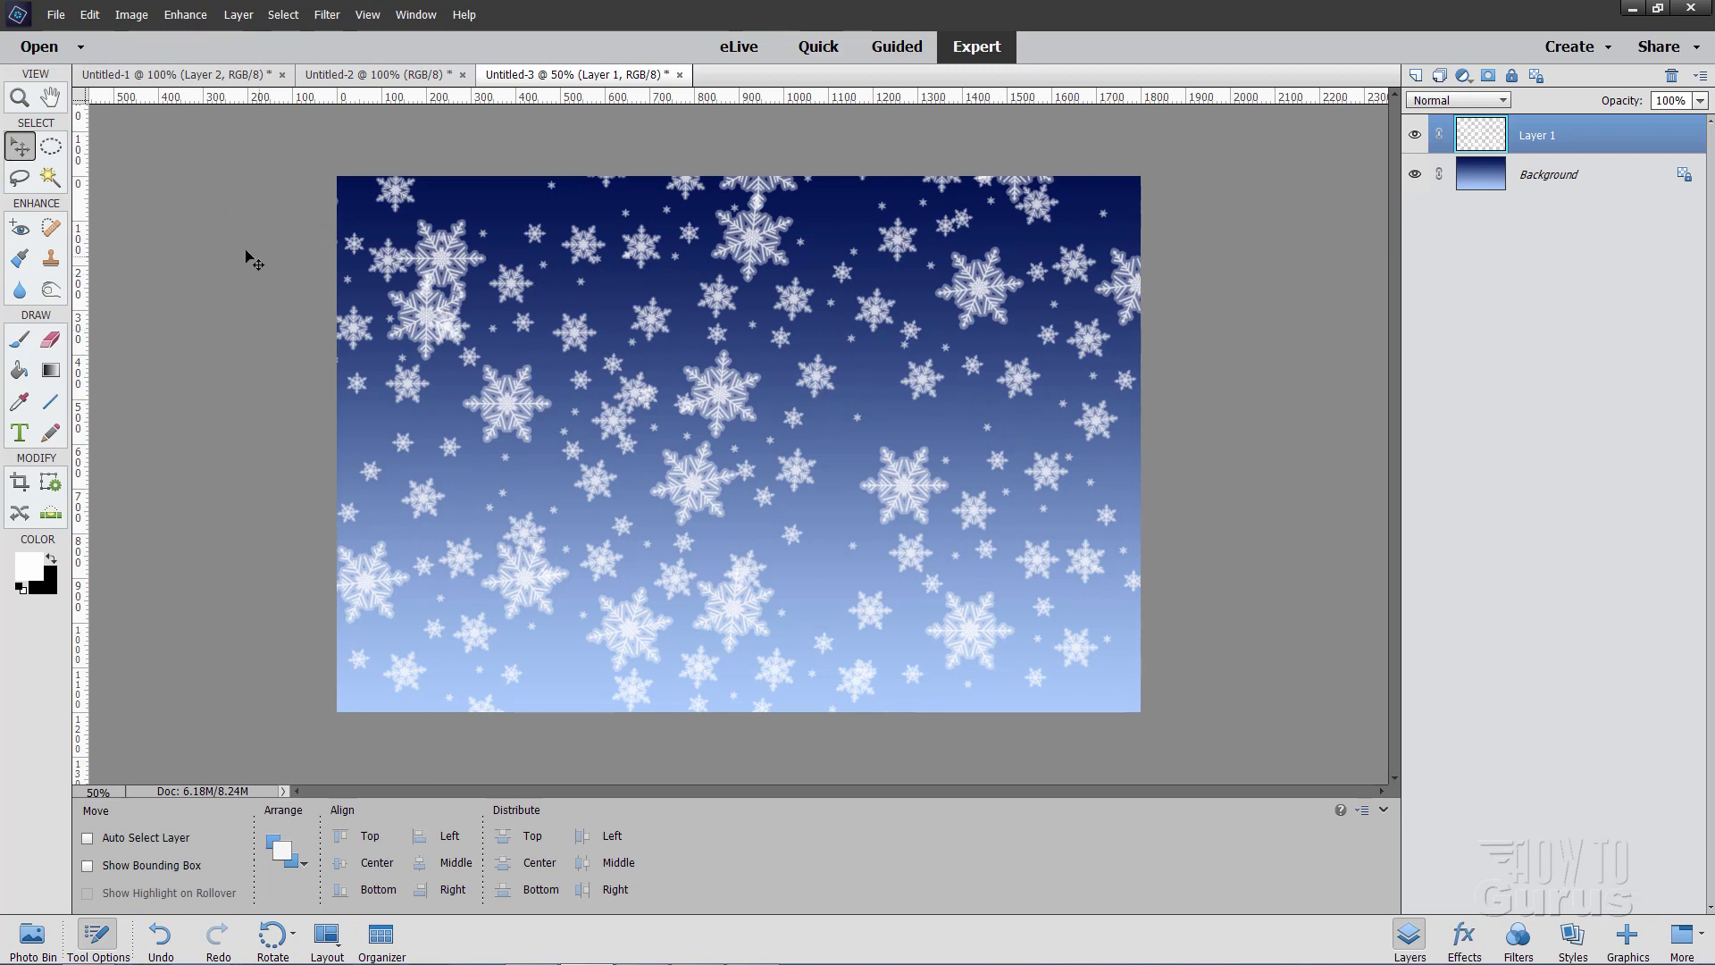
{"action": "left_click", "coordinate": [56, 14]}
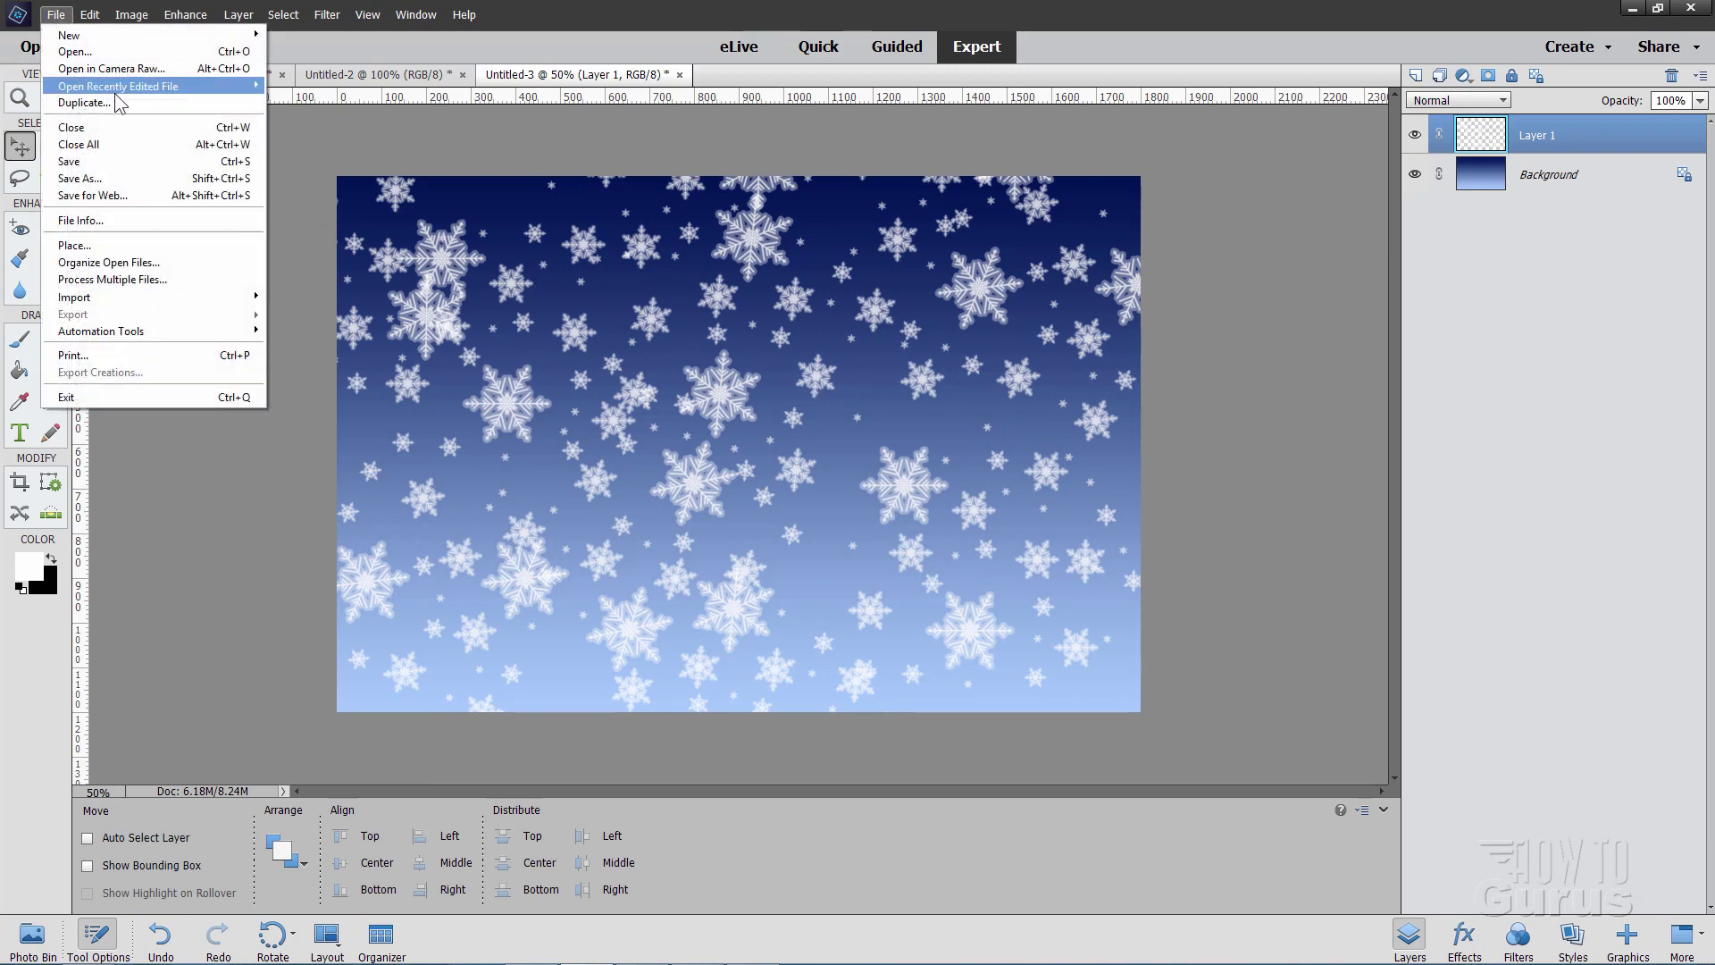
{"action": "mouse_move", "coordinate": [119, 90]}
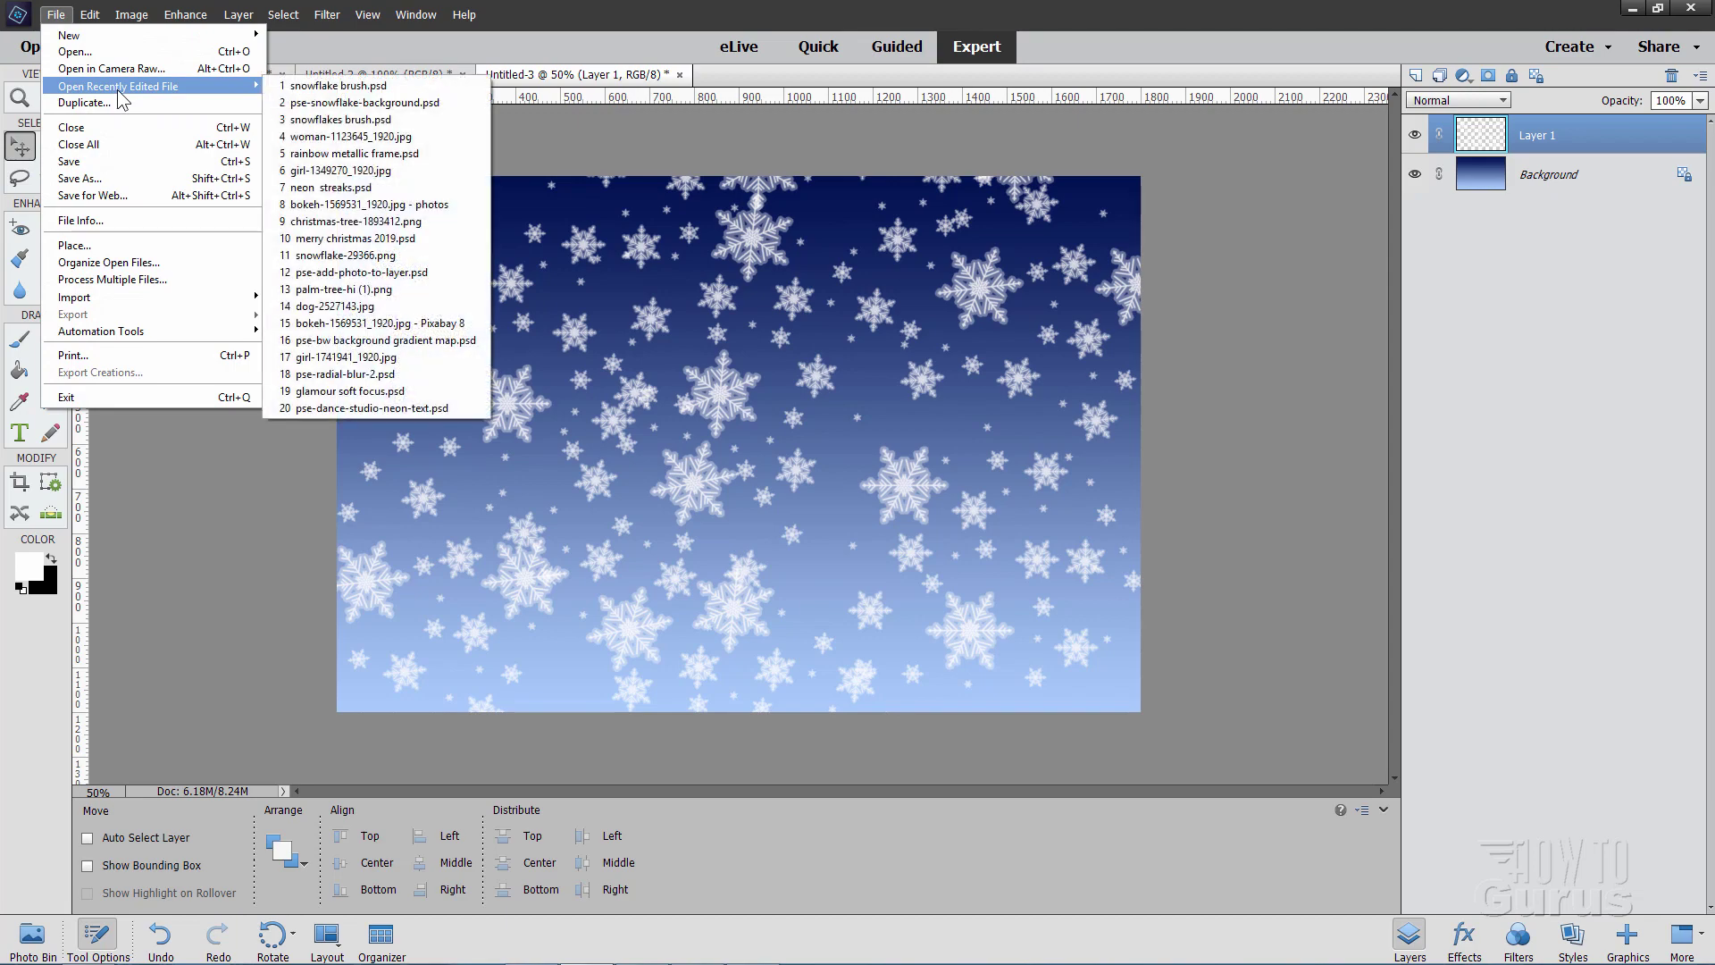
{"action": "left_click", "coordinate": [377, 135]}
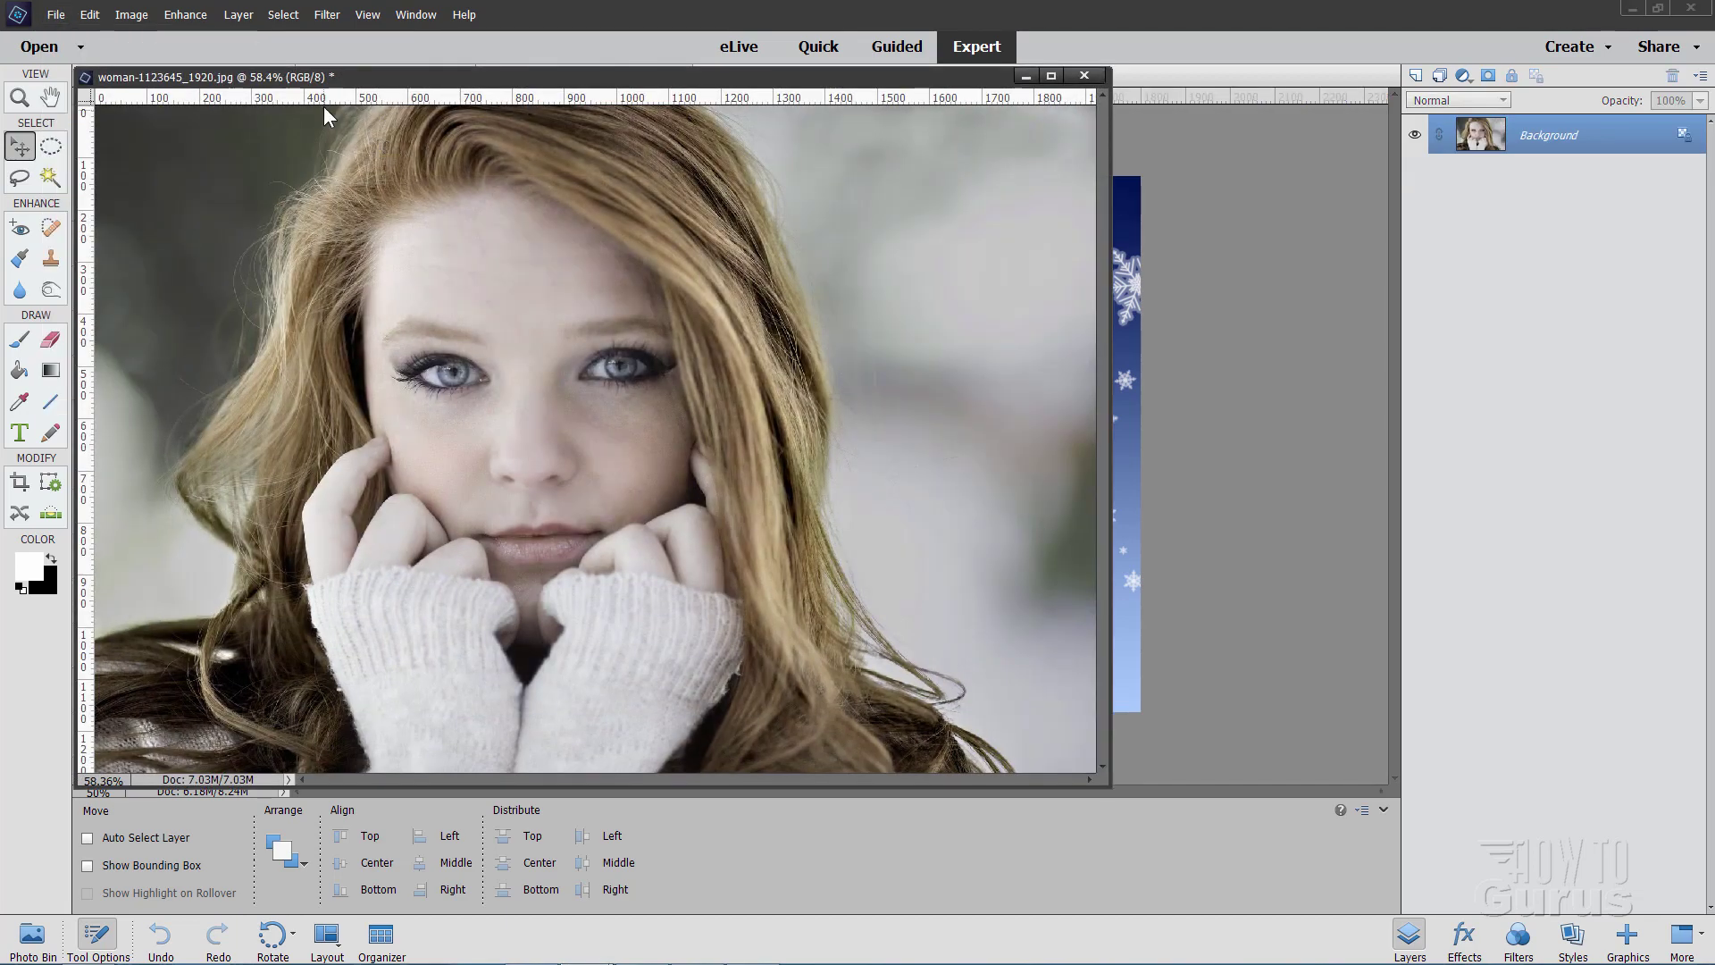
Step: Move the floating photo window clear of the canvas and copy the photo's Background layer into the Untitled-3 snowflake document
{"action": "left_click_drag", "start_coordinate": [521, 90], "coordinate": [1203, 454]}
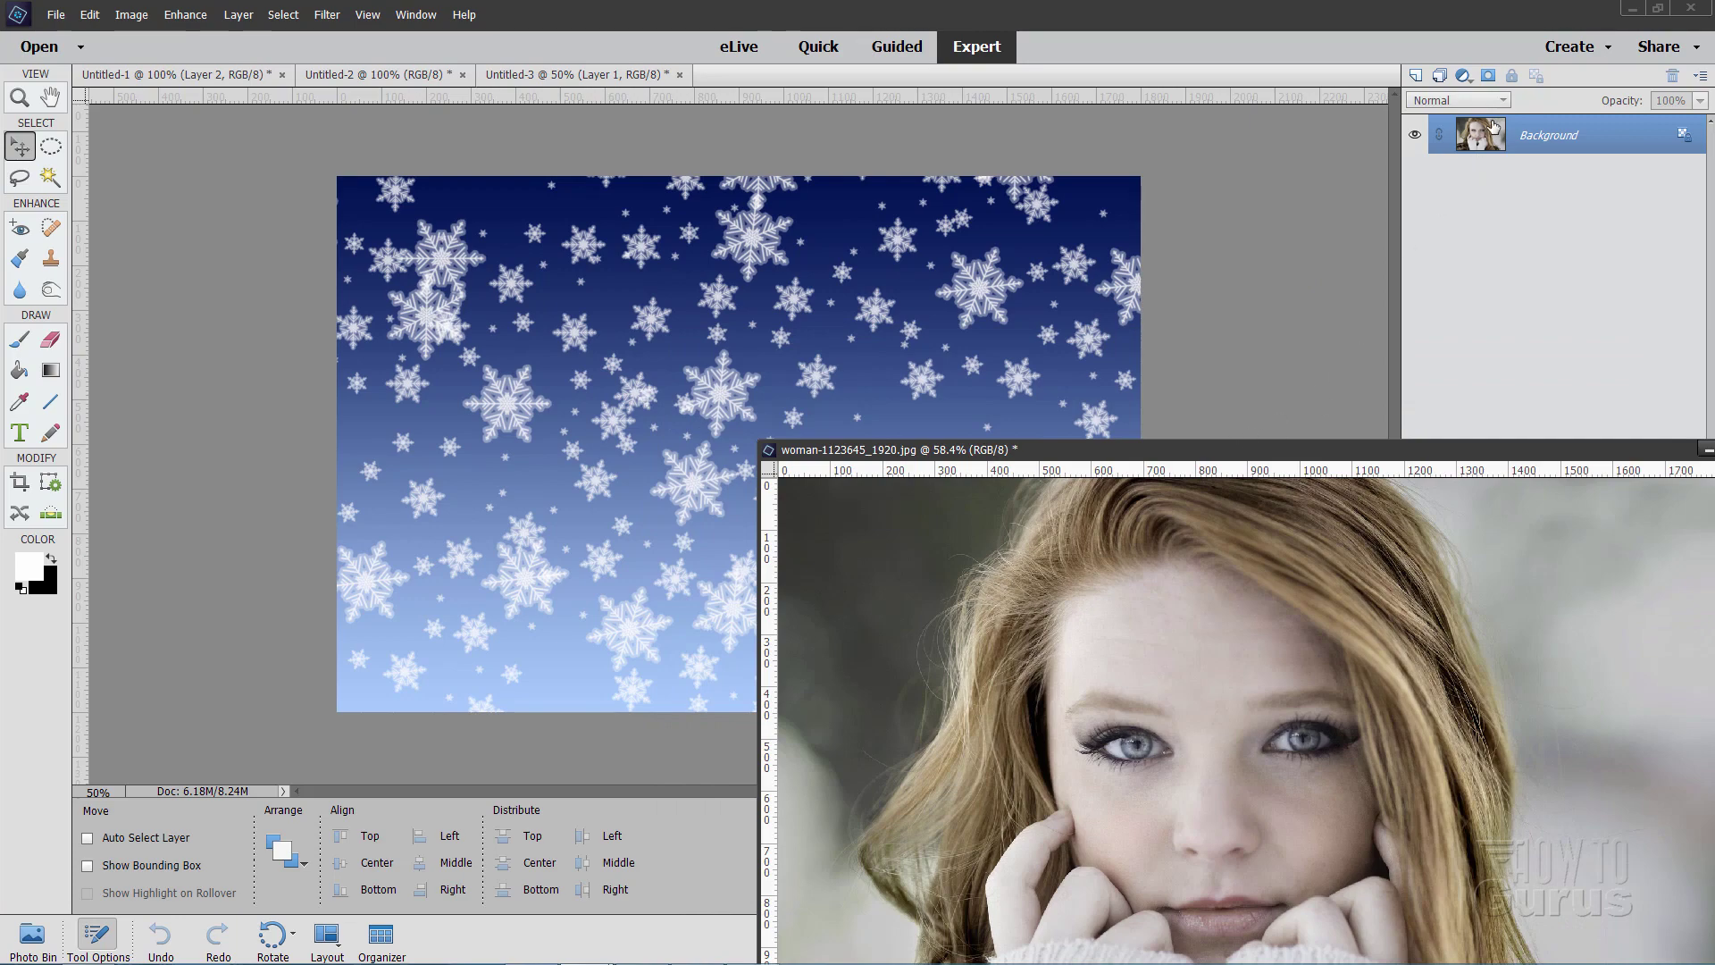
{"action": "left_click_drag", "start_coordinate": [1497, 139], "coordinate": [893, 295]}
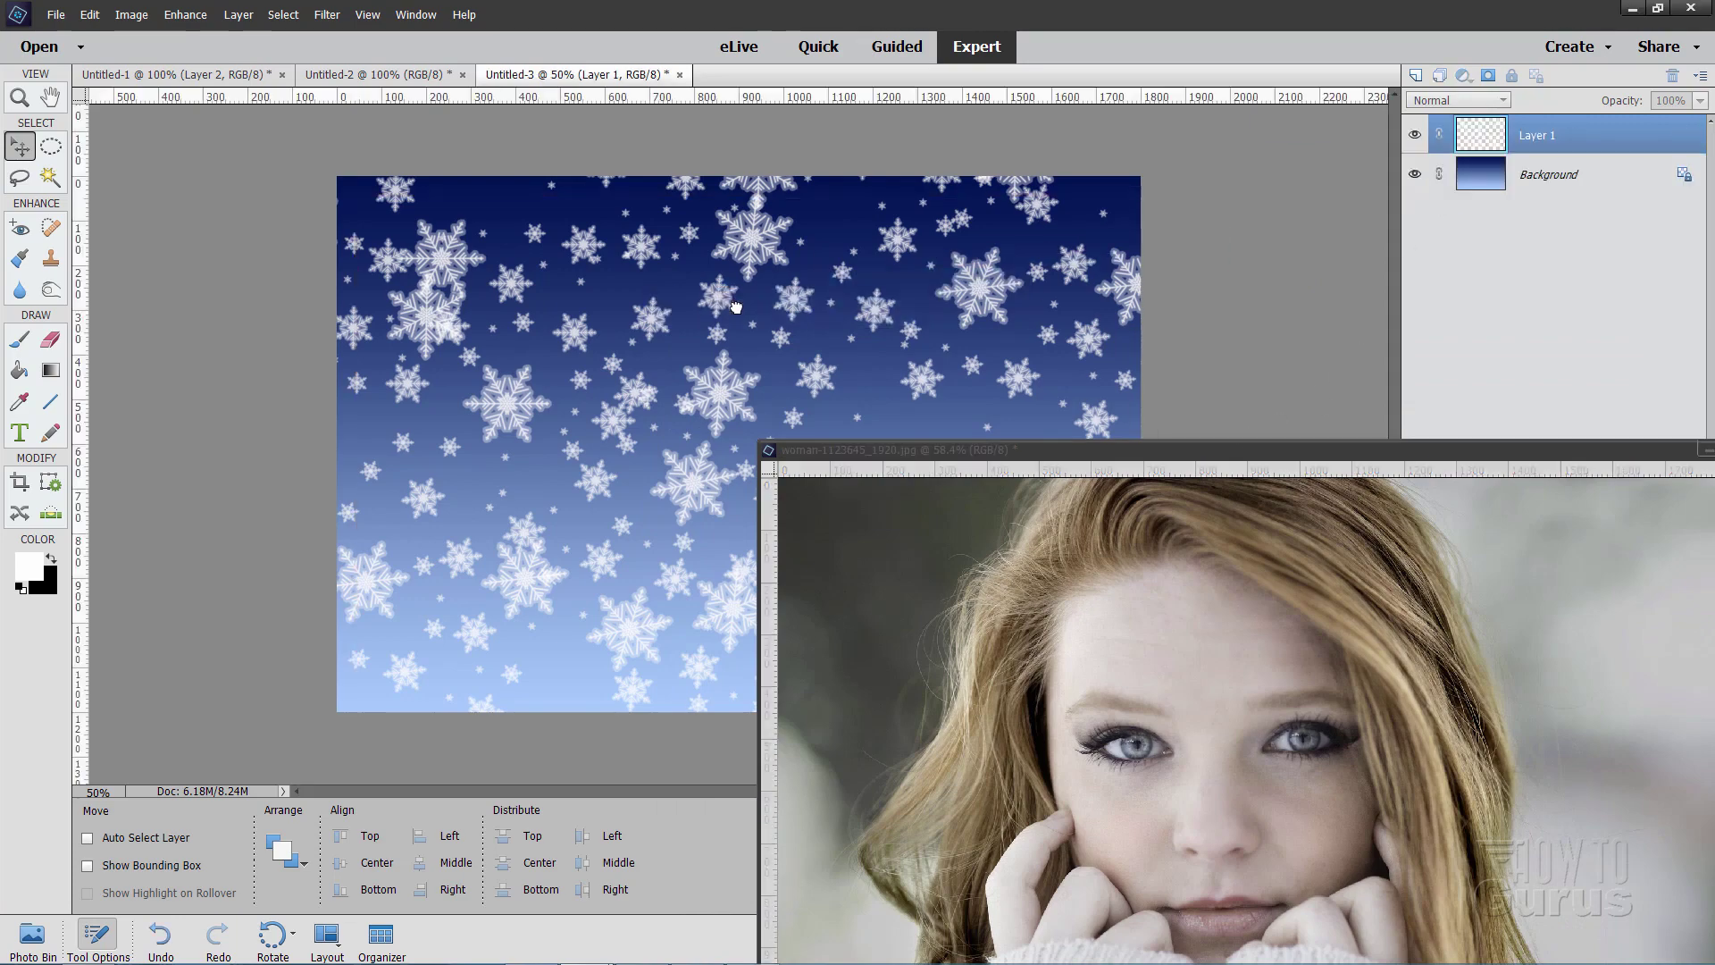
{"action": "left_click_drag", "start_coordinate": [1144, 460], "coordinate": [867, 259]}
Step: Check the floating document options in the General preferences and cancel without changing them
{"action": "left_click", "coordinate": [89, 14]}
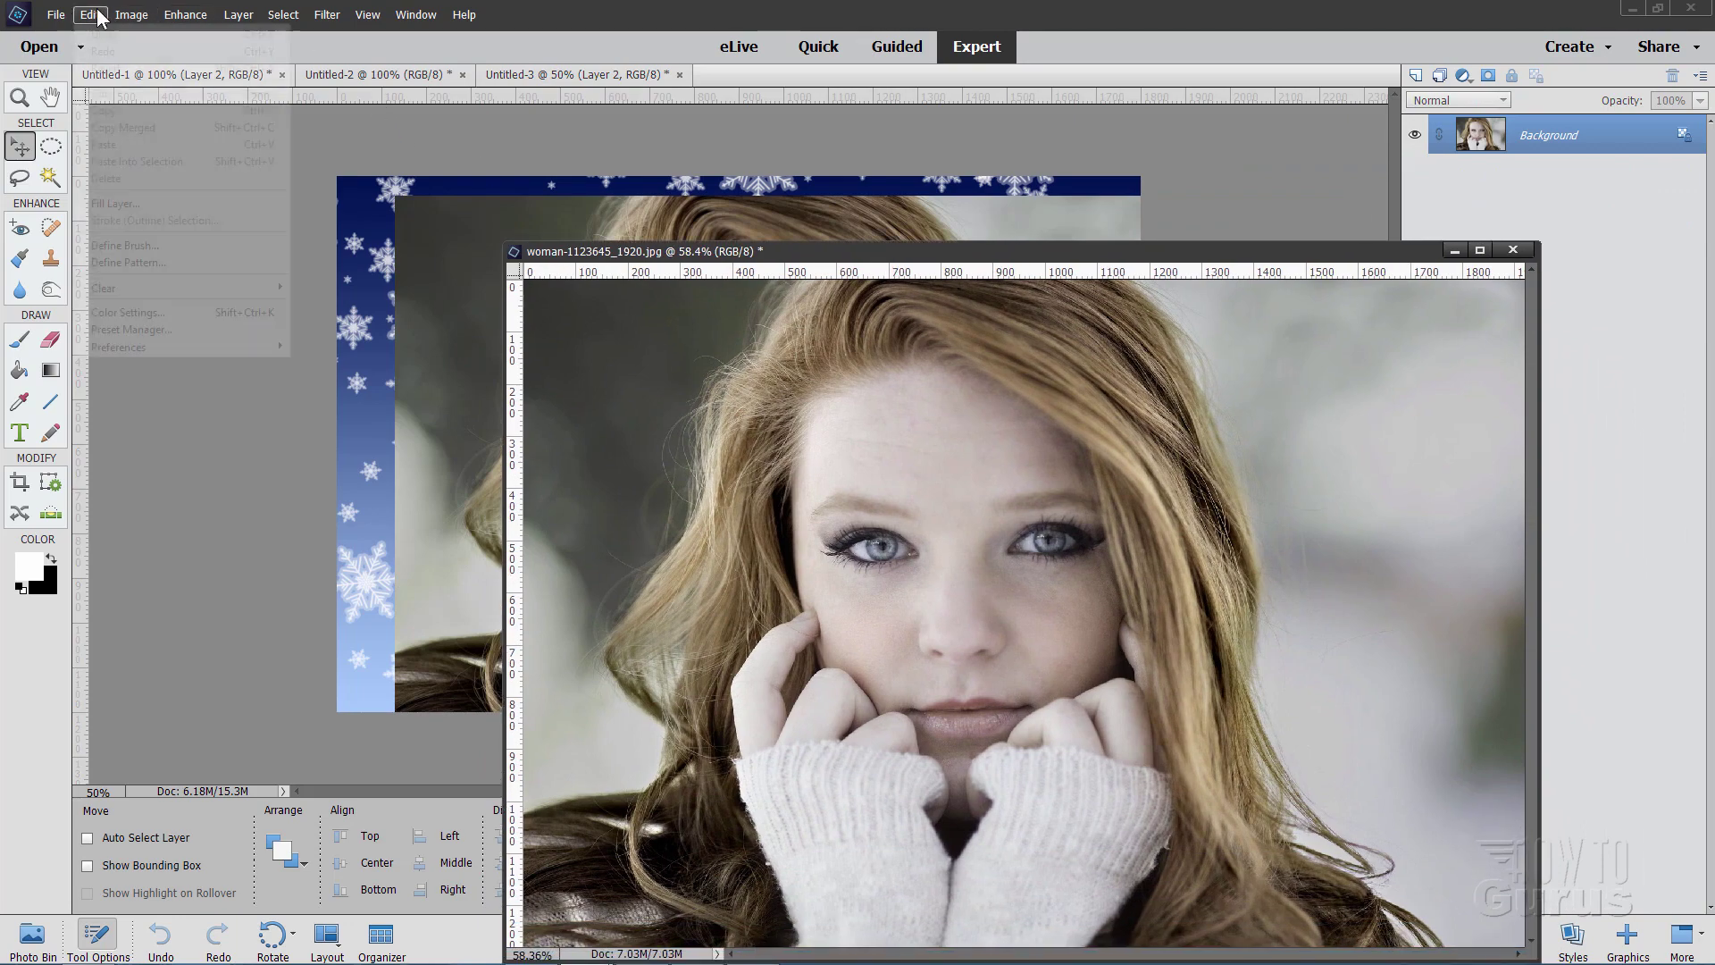
{"action": "mouse_move", "coordinate": [177, 347]}
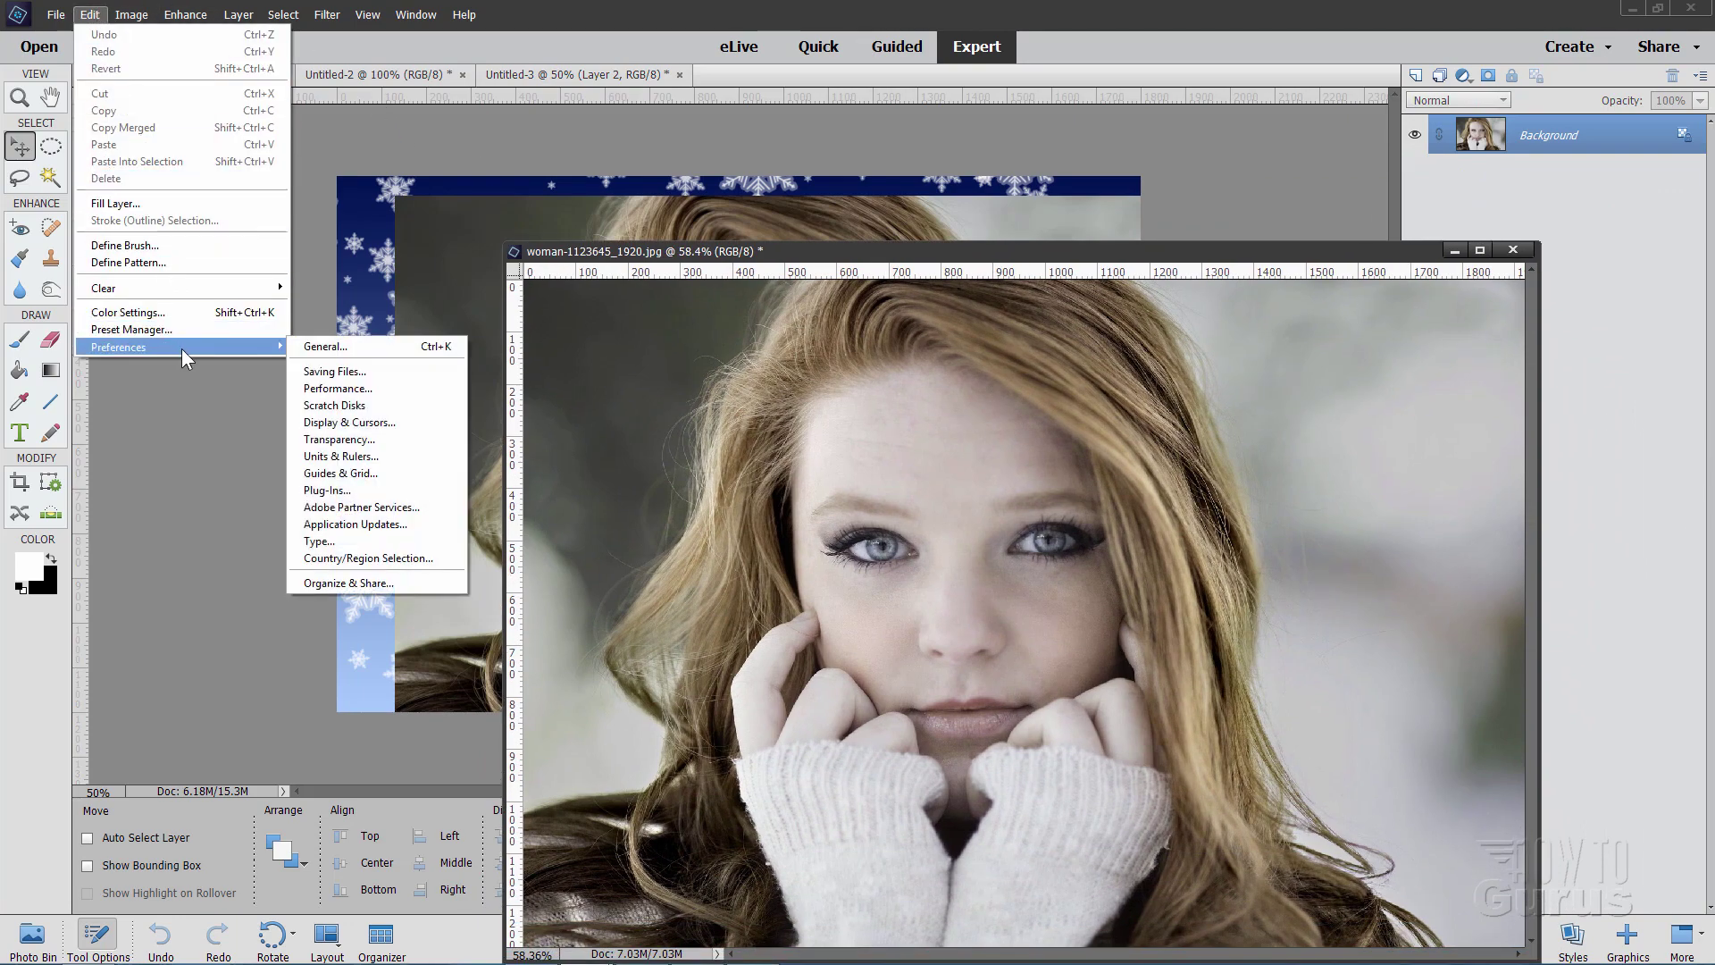
{"action": "left_click", "coordinate": [304, 346]}
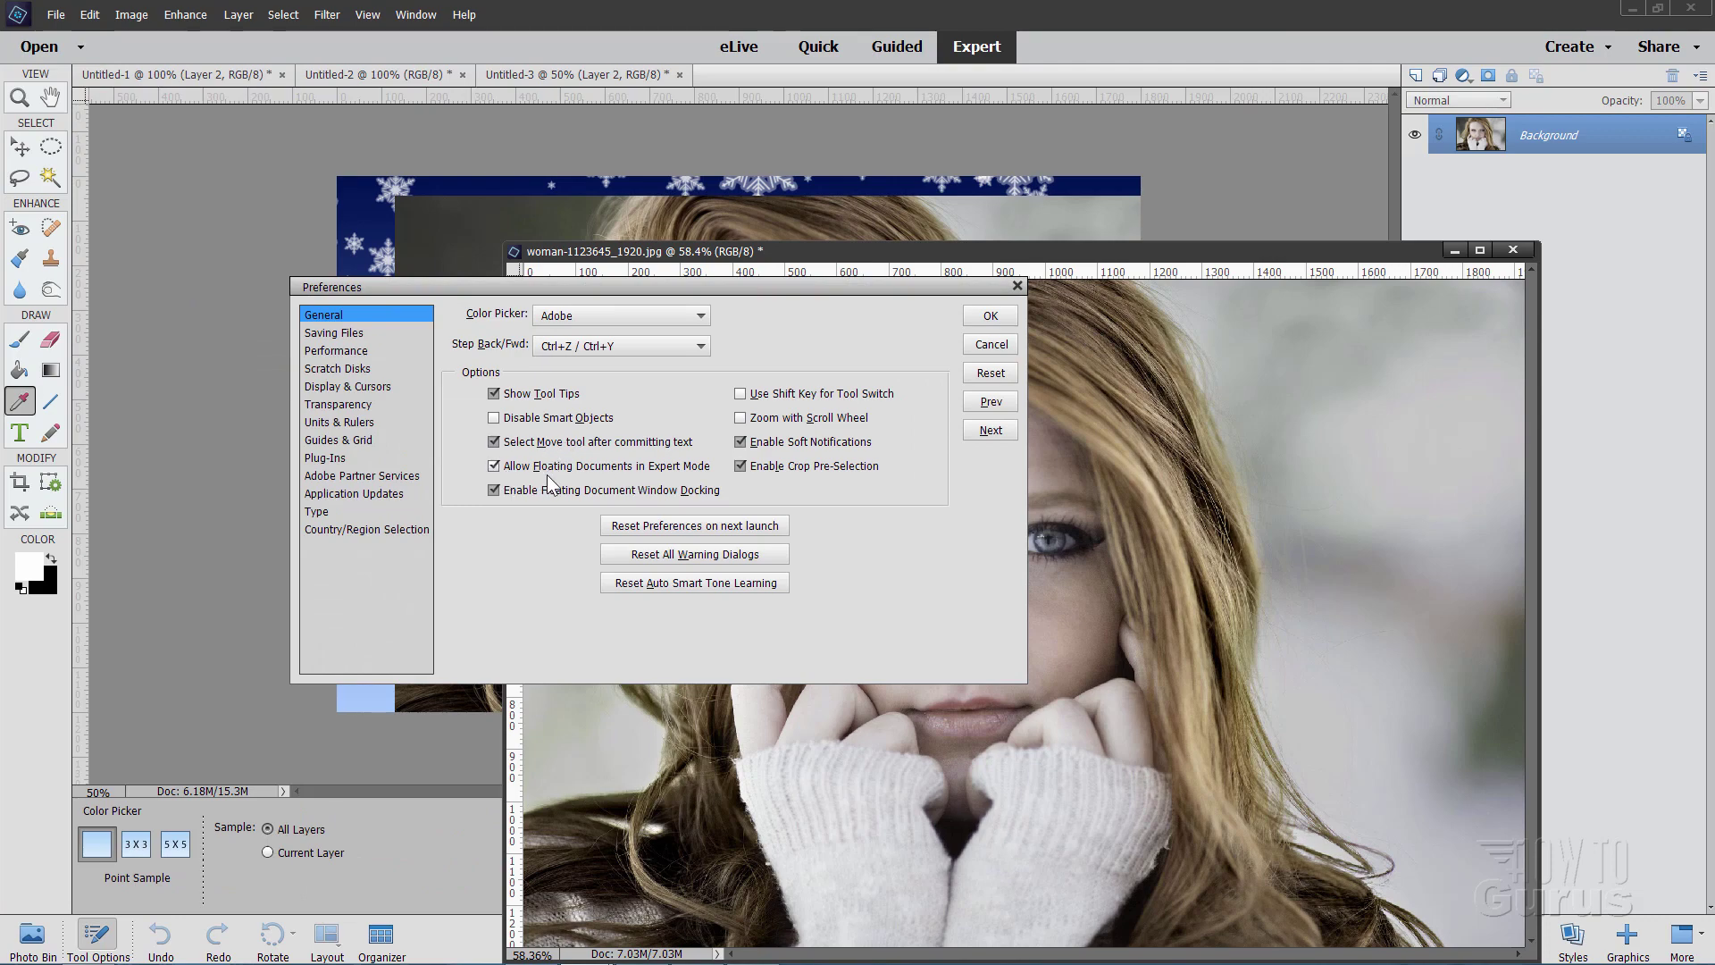
{"action": "left_click", "coordinate": [985, 346]}
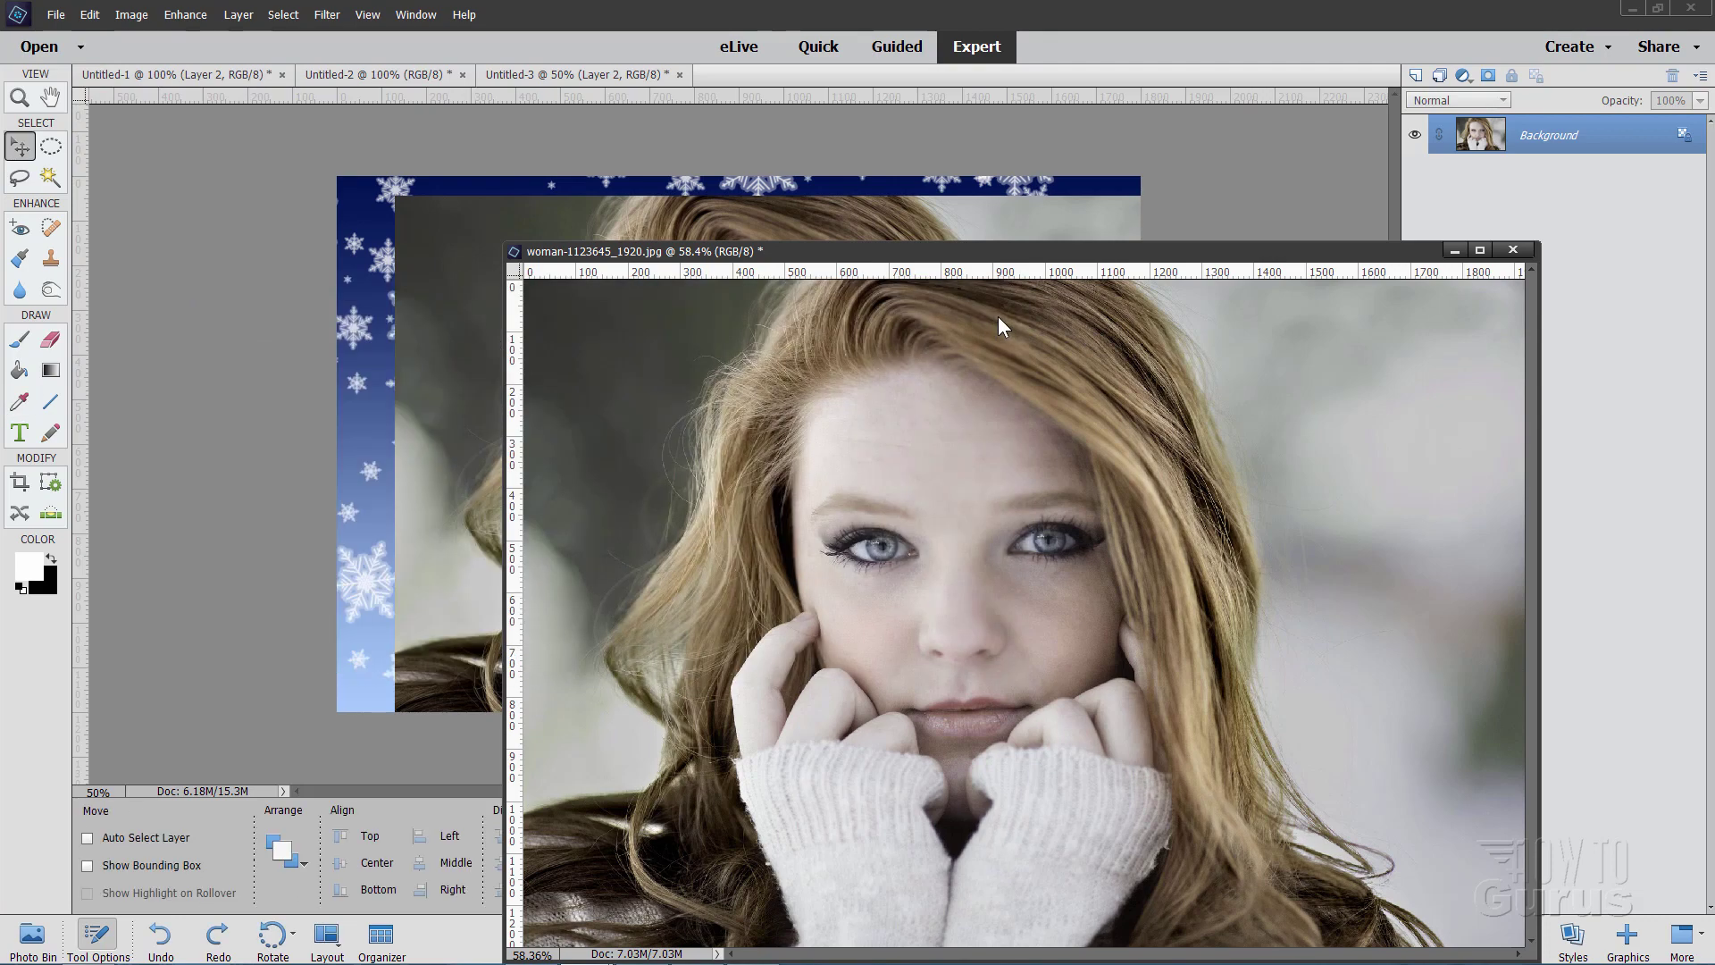
Step: Close the floating photo window and move the copied photo layer up and left until it covers the whole canvas
{"action": "left_click_drag", "start_coordinate": [1075, 256], "coordinate": [973, 349]}
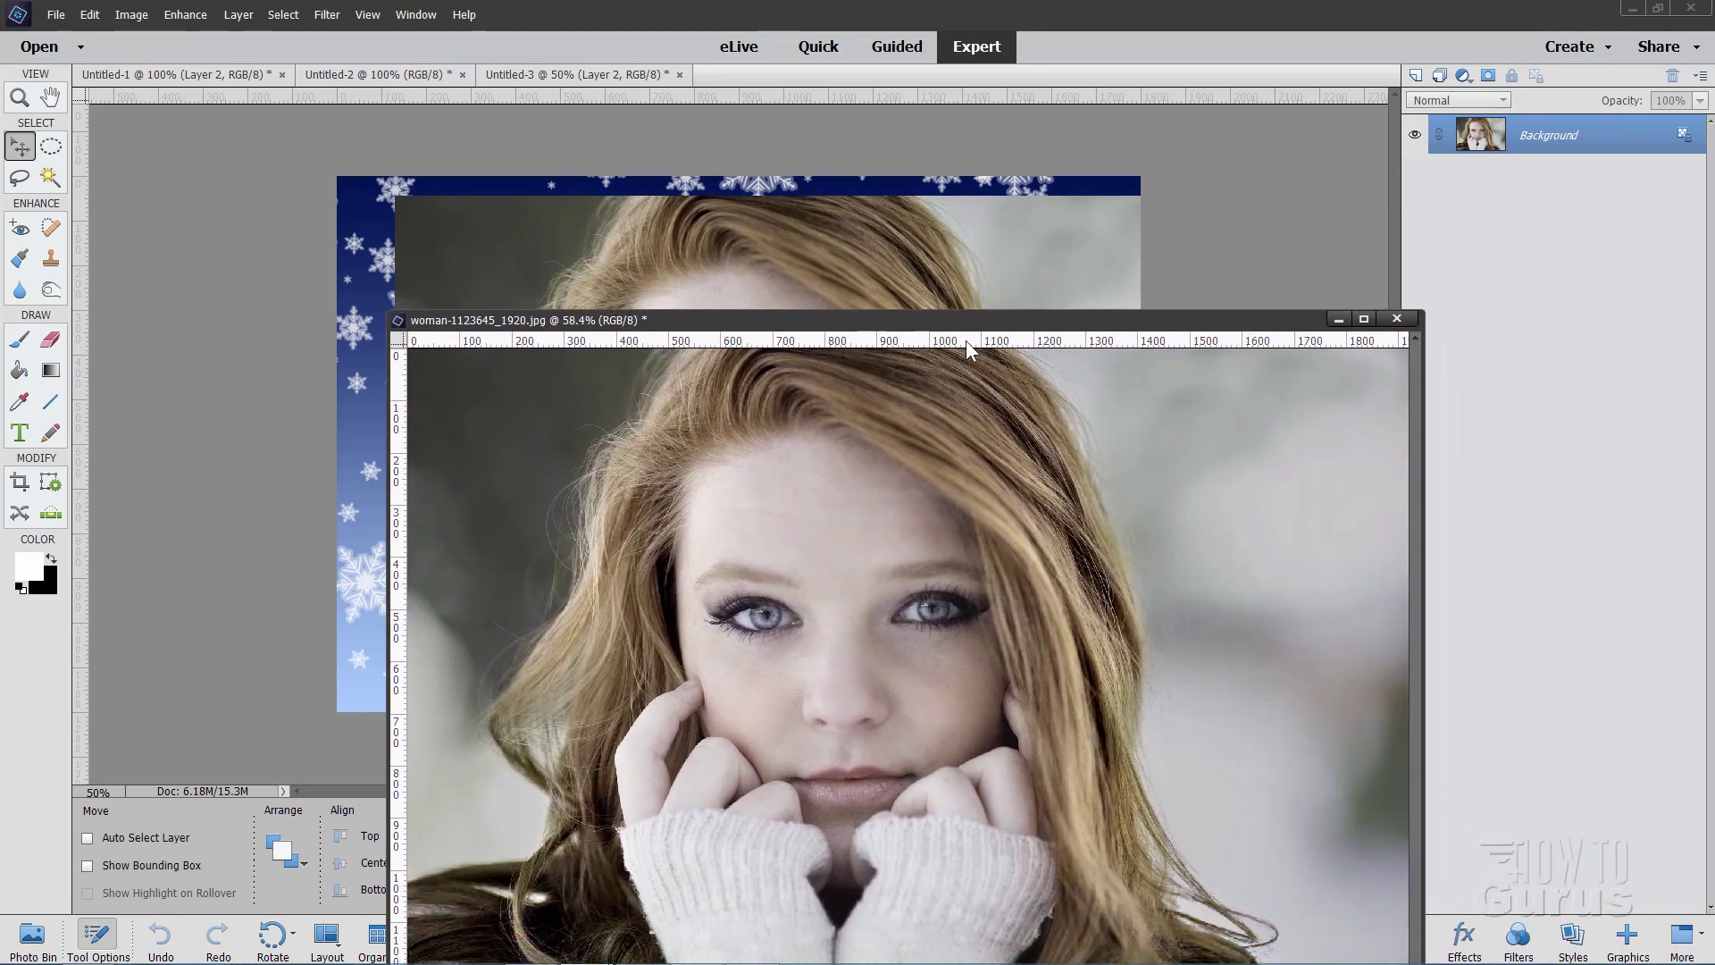
{"action": "left_click", "coordinate": [1396, 315]}
{"action": "left_click", "coordinate": [56, 14]}
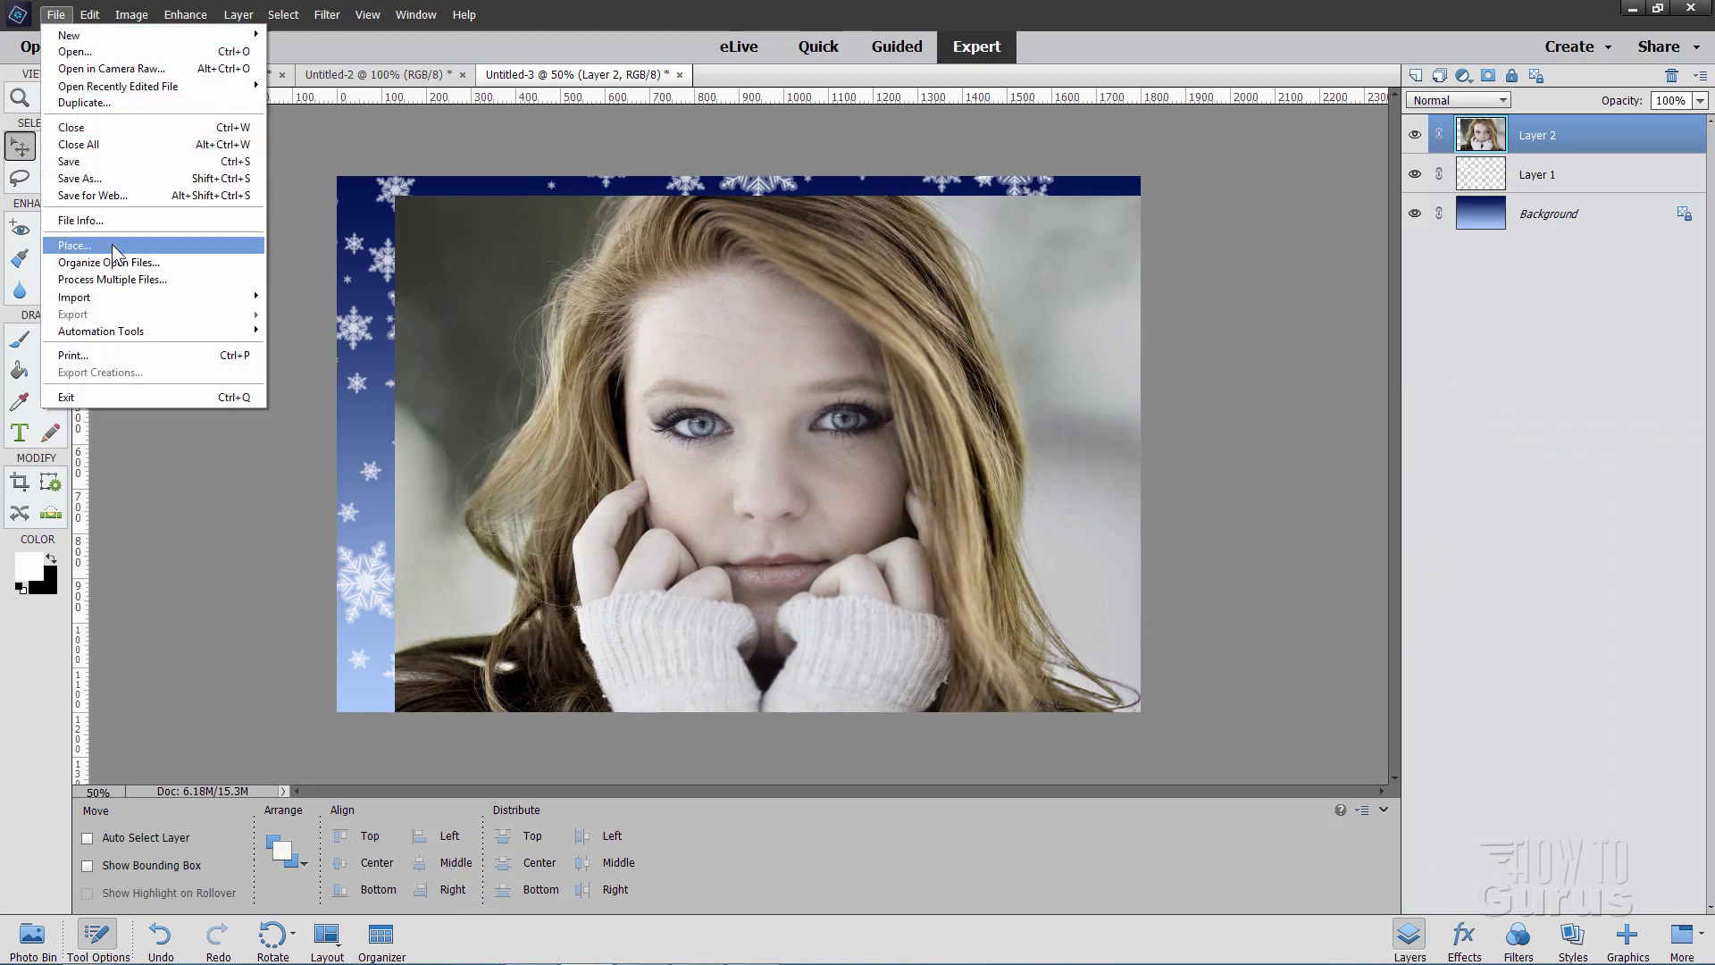
{"action": "left_click", "coordinate": [736, 502]}
{"action": "left_click_drag", "start_coordinate": [737, 502], "coordinate": [674, 484]}
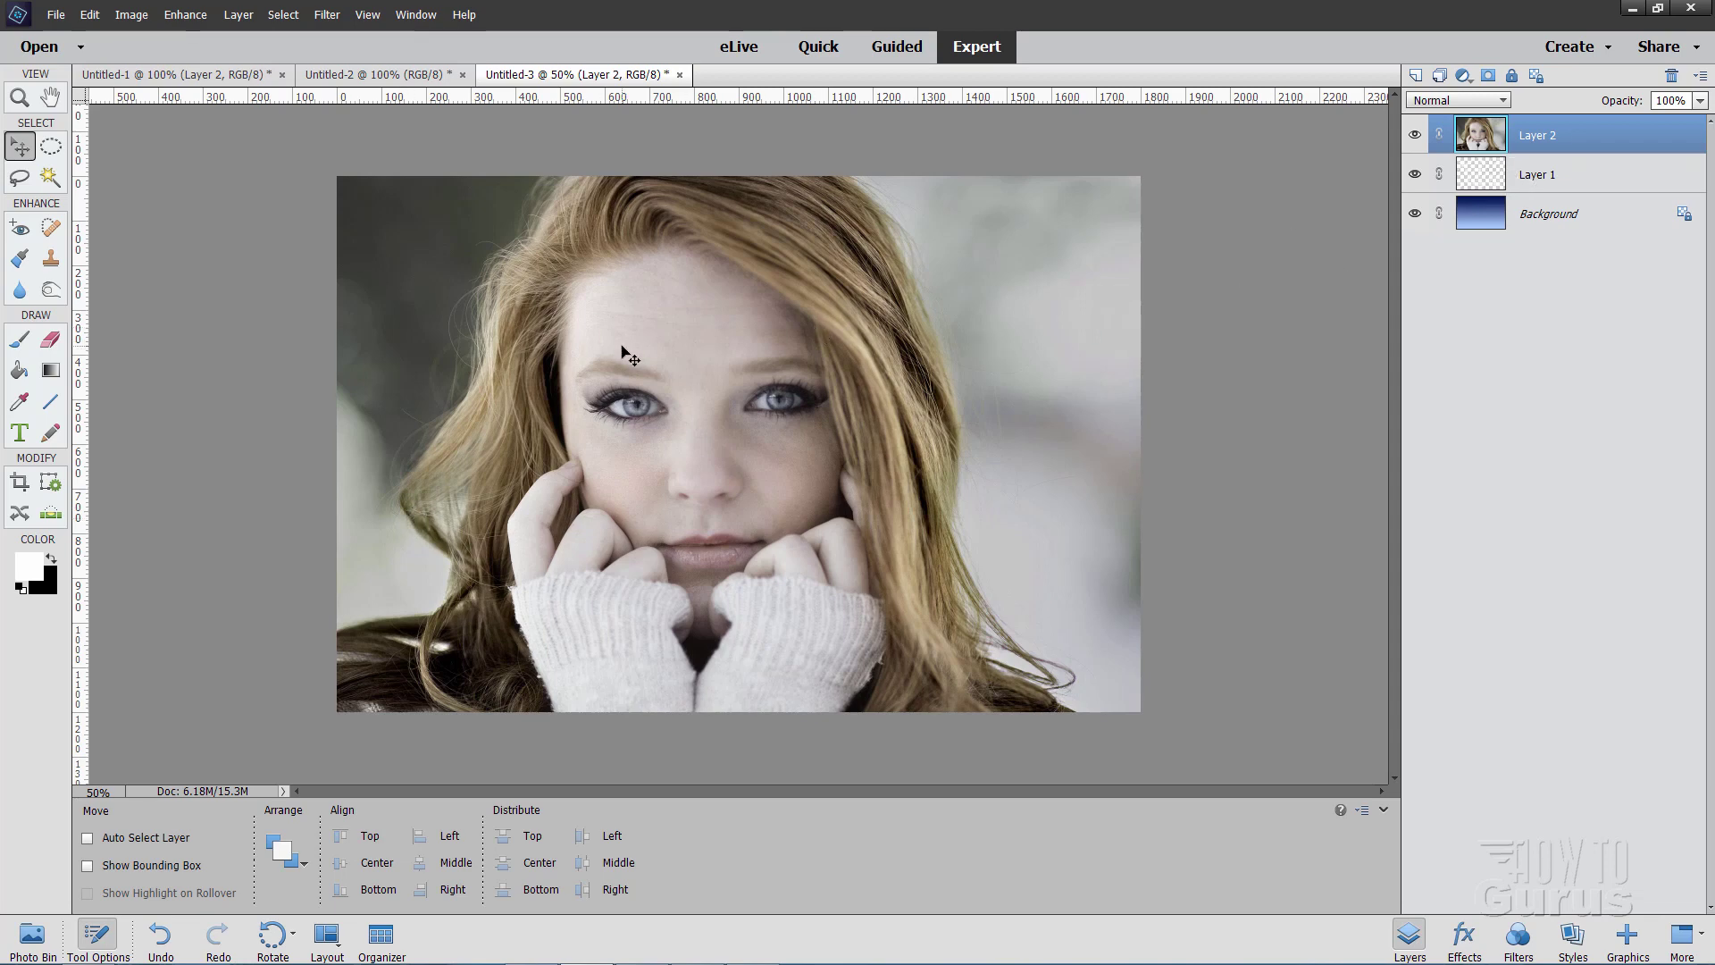
Step: Lasso a loose freehand selection around the woman, following her hair and shoulders and closing along the canvas's top edge
{"action": "left_click", "coordinate": [19, 178]}
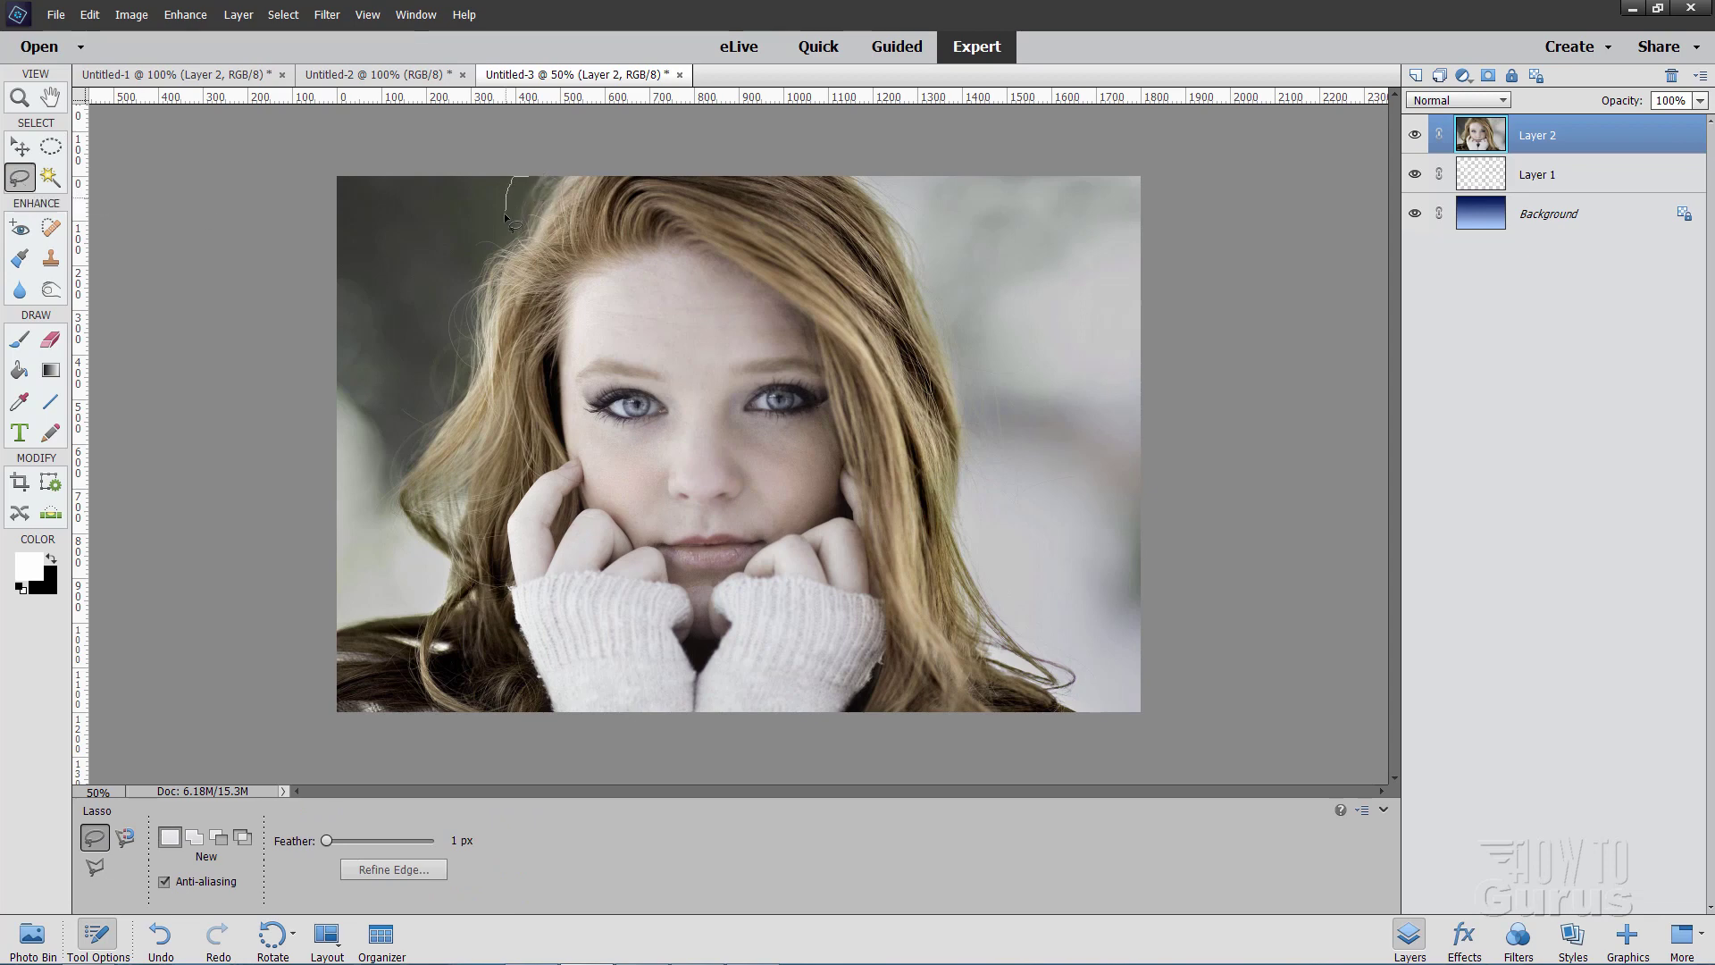
{"action": "left_click_drag", "start_coordinate": [460, 344], "coordinate": [458, 386]}
{"action": "mouse_move", "coordinate": [417, 537]}
{"action": "left_mouse_down"}
{"action": "mouse_move", "coordinate": [445, 575]}
{"action": "mouse_move", "coordinate": [433, 598]}
{"action": "mouse_move", "coordinate": [316, 653]}
{"action": "left_mouse_up"}
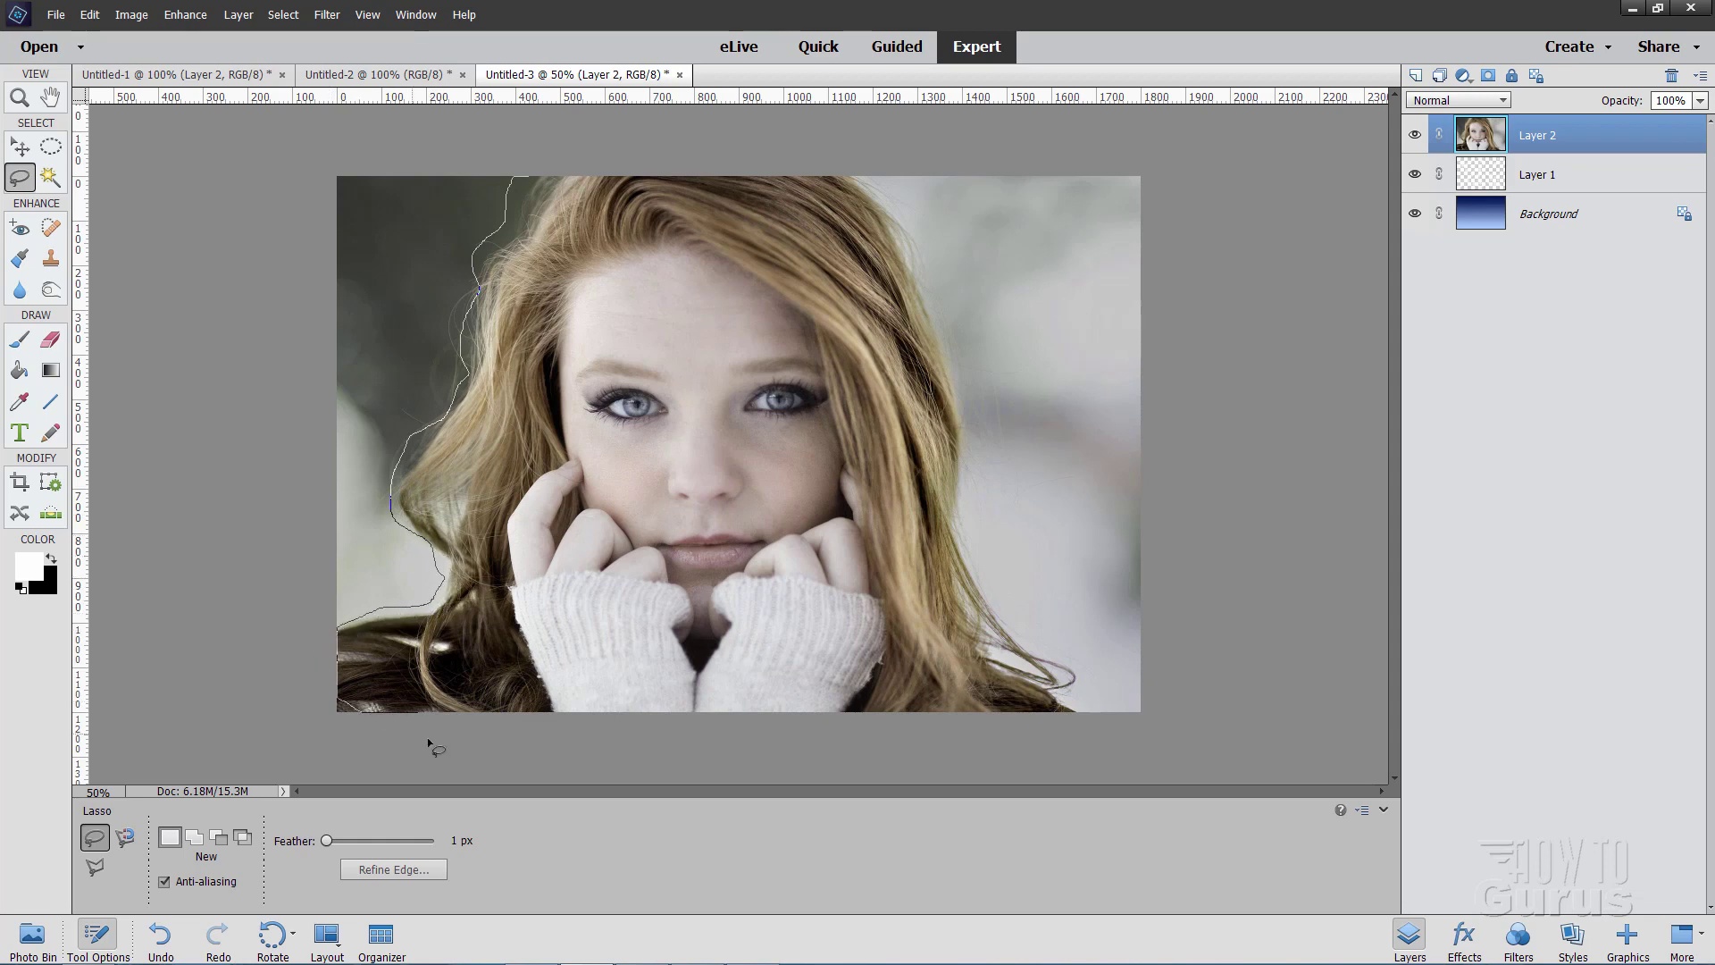
{"action": "mouse_move", "coordinate": [557, 741]}
{"action": "left_mouse_down"}
{"action": "mouse_move", "coordinate": [1082, 738]}
{"action": "mouse_move", "coordinate": [1100, 723]}
{"action": "mouse_move", "coordinate": [1067, 703]}
{"action": "mouse_move", "coordinate": [1080, 668]}
{"action": "mouse_move", "coordinate": [1030, 643]}
{"action": "mouse_move", "coordinate": [969, 561]}
{"action": "mouse_move", "coordinate": [955, 376]}
{"action": "left_mouse_up"}
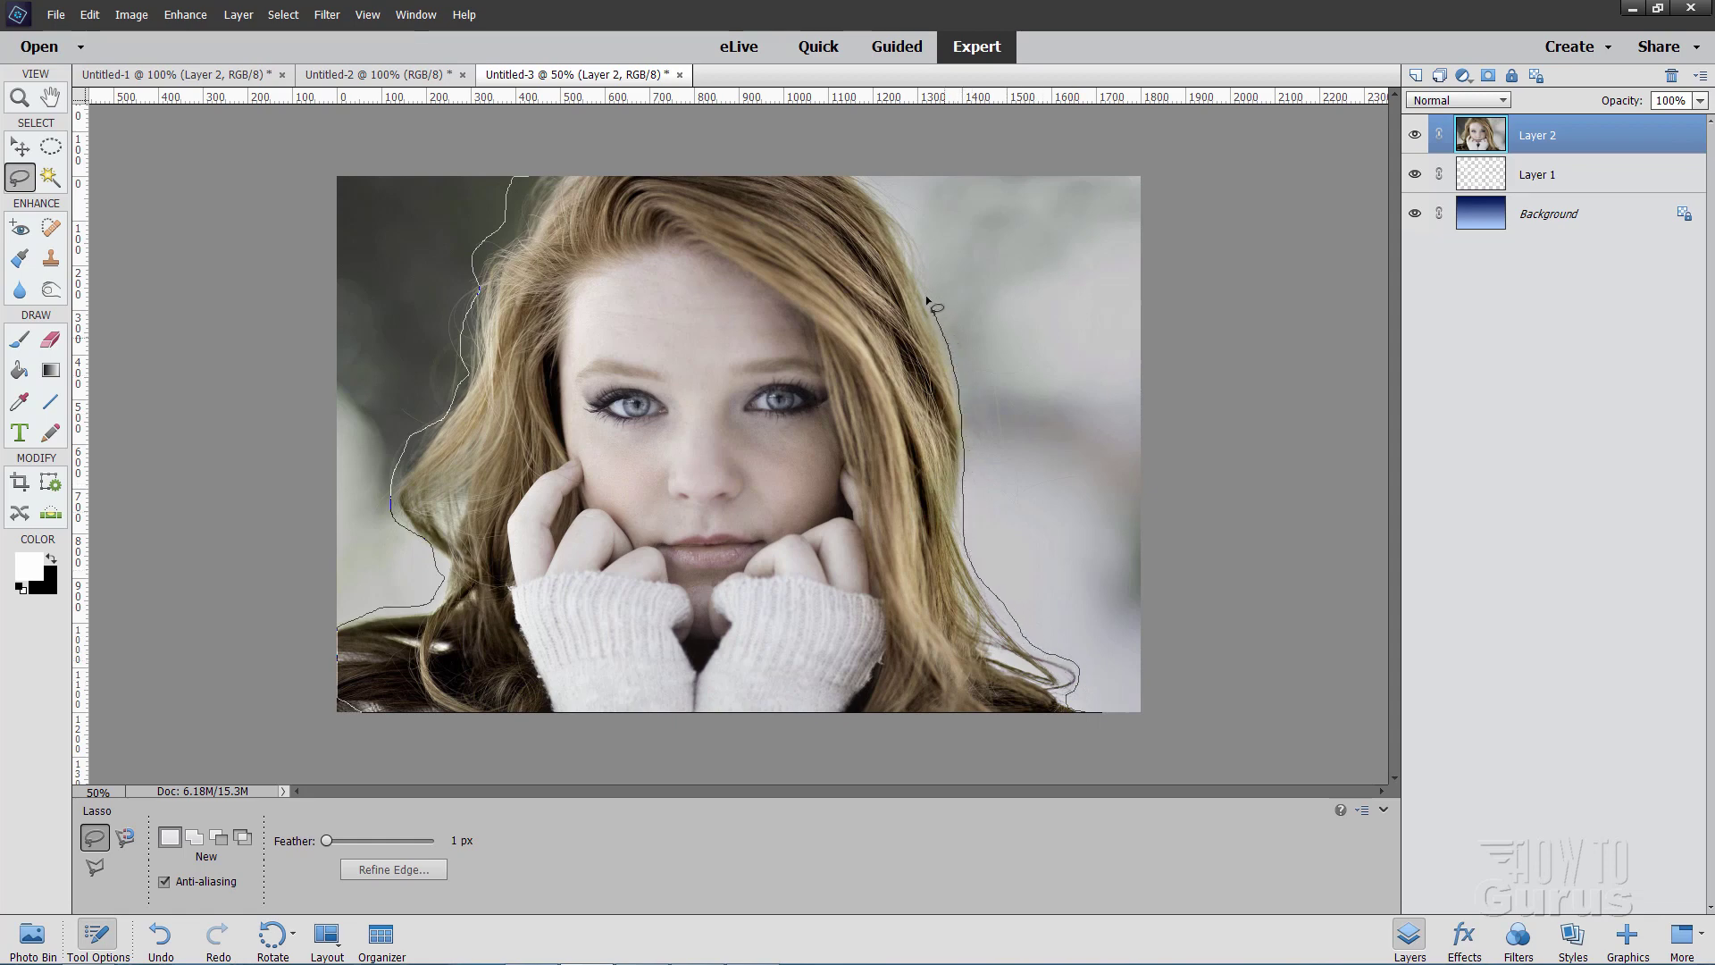
{"action": "mouse_move", "coordinate": [928, 301]}
{"action": "left_mouse_down"}
{"action": "mouse_move", "coordinate": [902, 218]}
{"action": "mouse_move", "coordinate": [836, 168]}
{"action": "mouse_move", "coordinate": [511, 172]}
{"action": "left_mouse_up"}
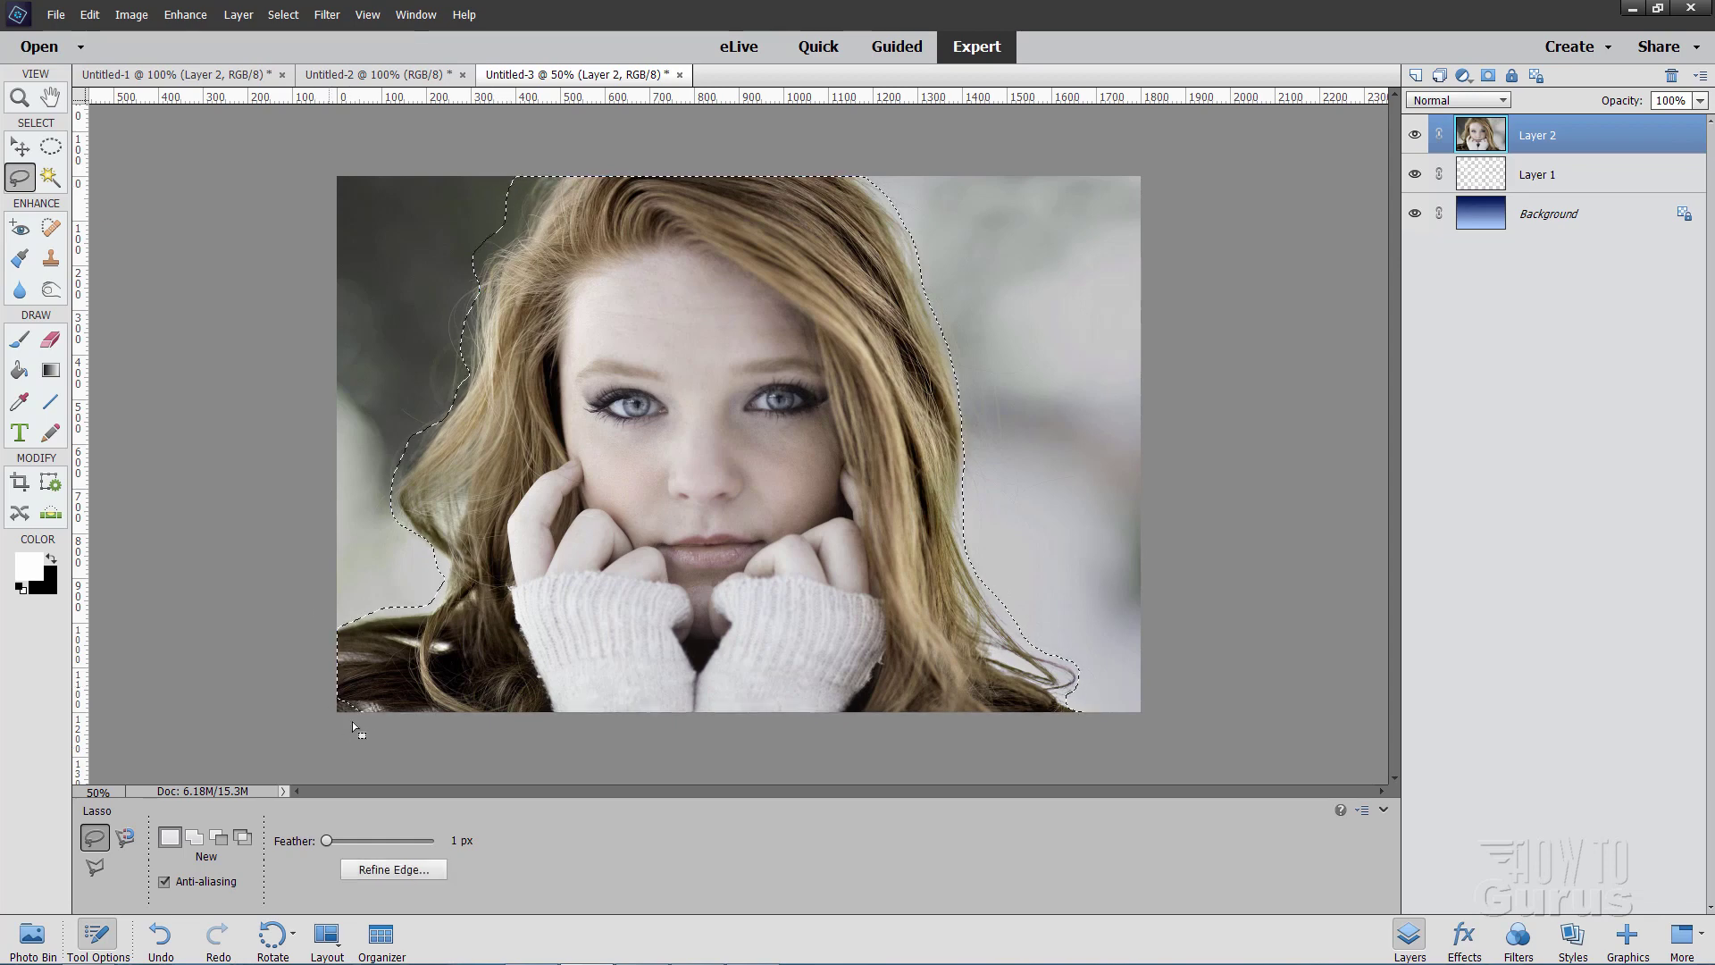
Step: Switch the Lasso to Add mode and include the missed area at the photo's lower left corner in the selection
{"action": "left_click", "coordinate": [198, 841]}
{"action": "mouse_move", "coordinate": [383, 747]}
{"action": "left_mouse_down"}
{"action": "mouse_move", "coordinate": [372, 660]}
{"action": "mouse_move", "coordinate": [300, 678]}
{"action": "left_mouse_up"}
{"action": "left_click_drag", "start_coordinate": [376, 726], "coordinate": [384, 742]}
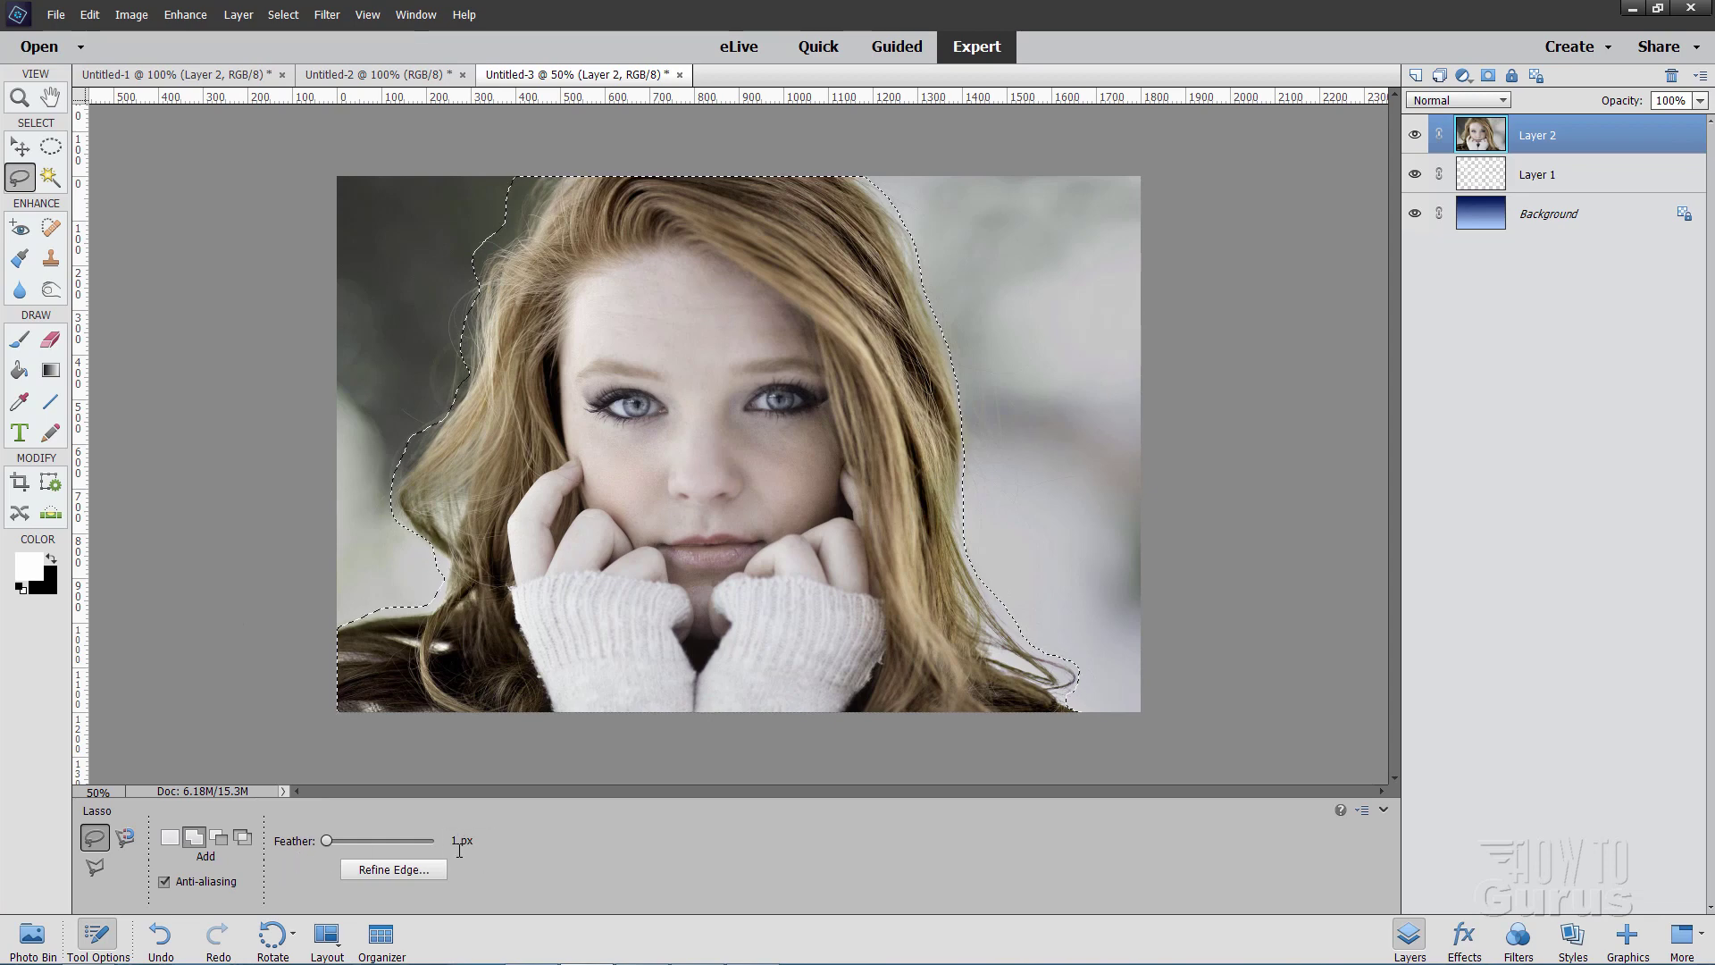
Step: Start Refine Edge on the selection of the woman, turn on Smart Radius and keep the Overlay view
{"action": "left_click", "coordinate": [389, 870]}
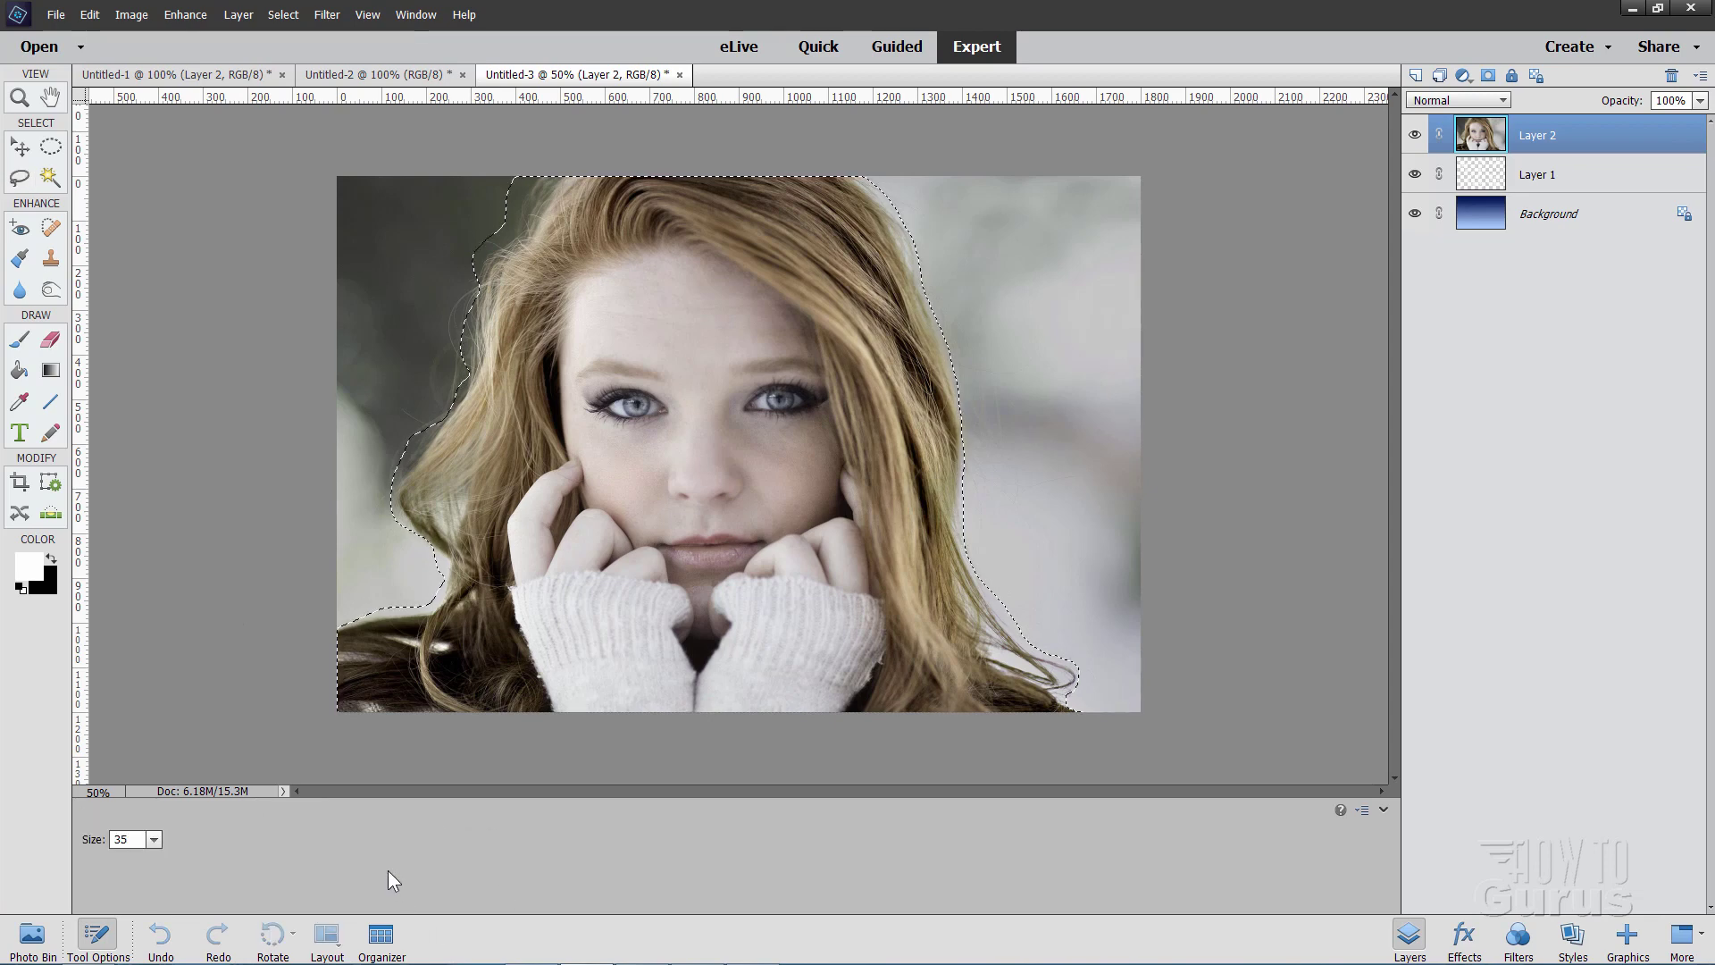
{"action": "left_click_drag", "start_coordinate": [1463, 269], "coordinate": [1242, 223]}
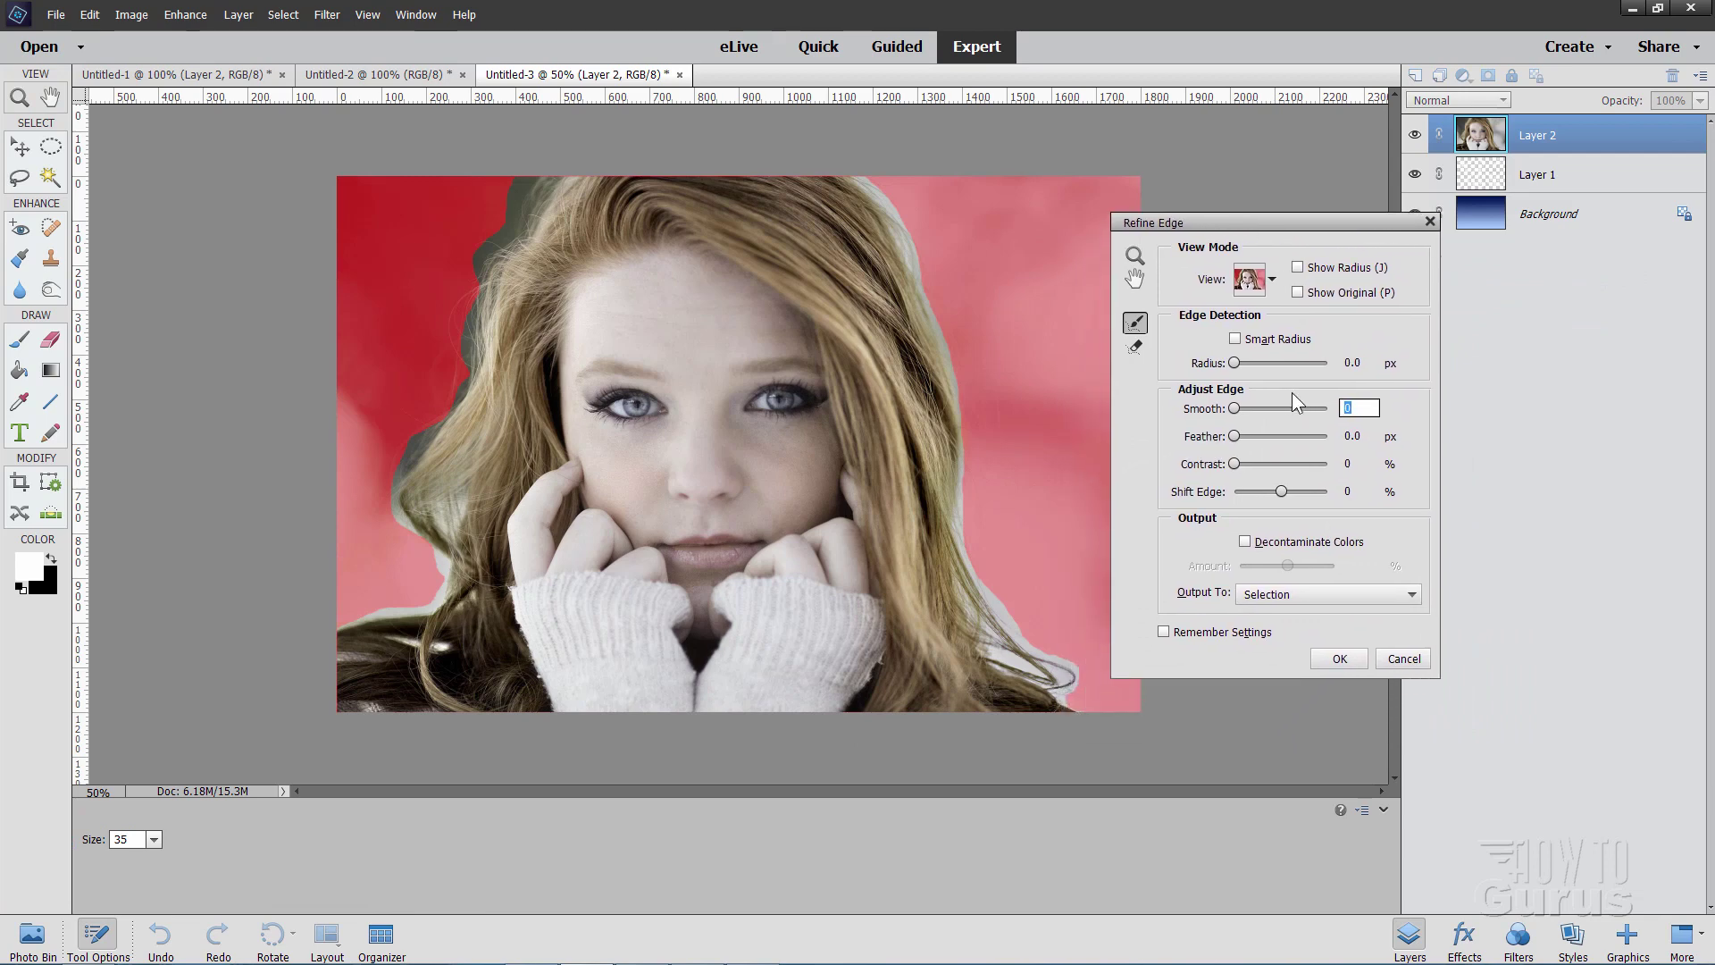
{"action": "left_click", "coordinate": [1273, 339]}
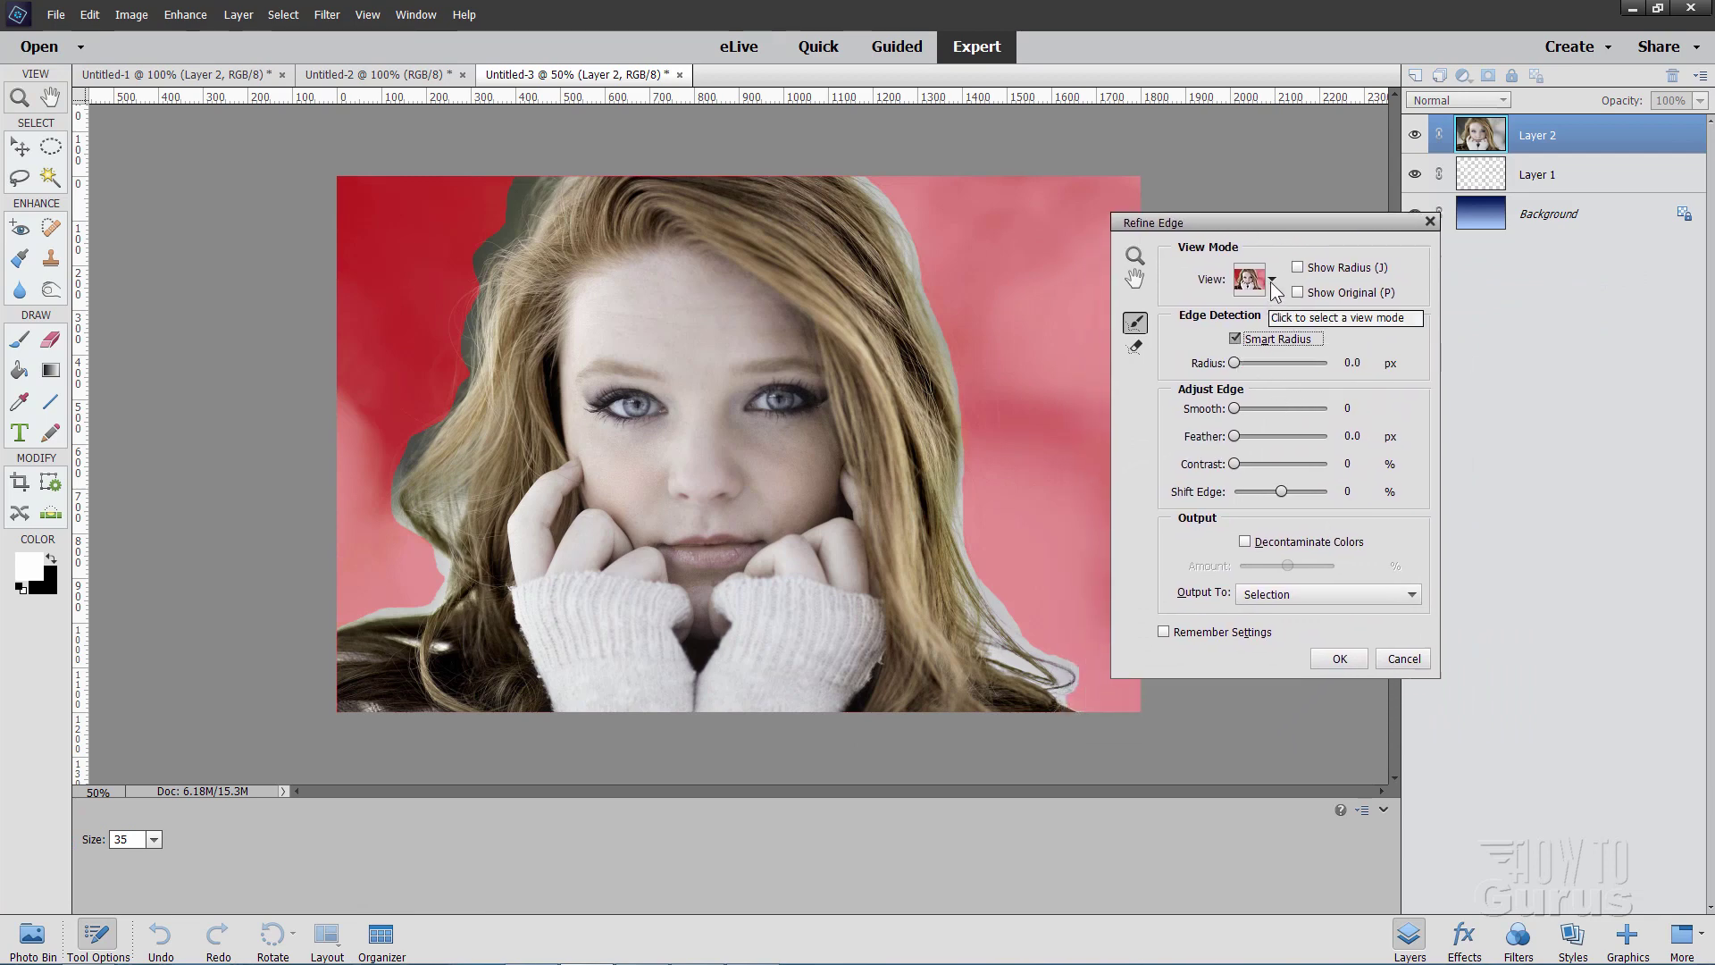
{"action": "left_click", "coordinate": [1270, 279]}
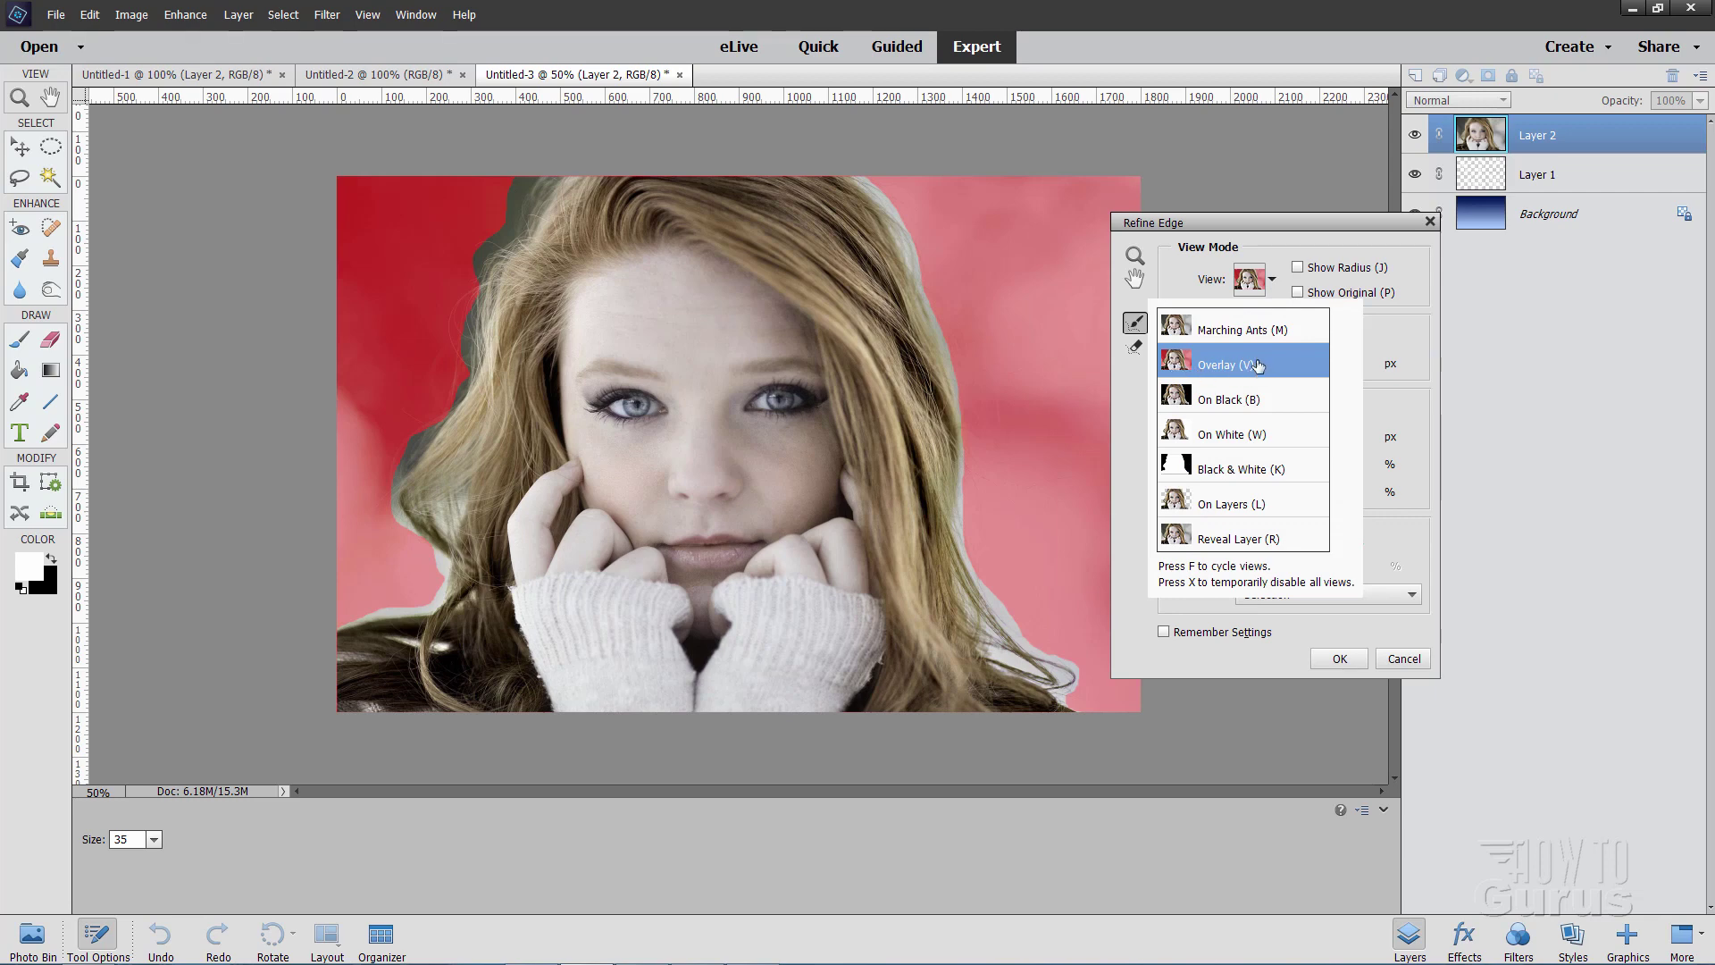
{"action": "left_click", "coordinate": [1272, 282]}
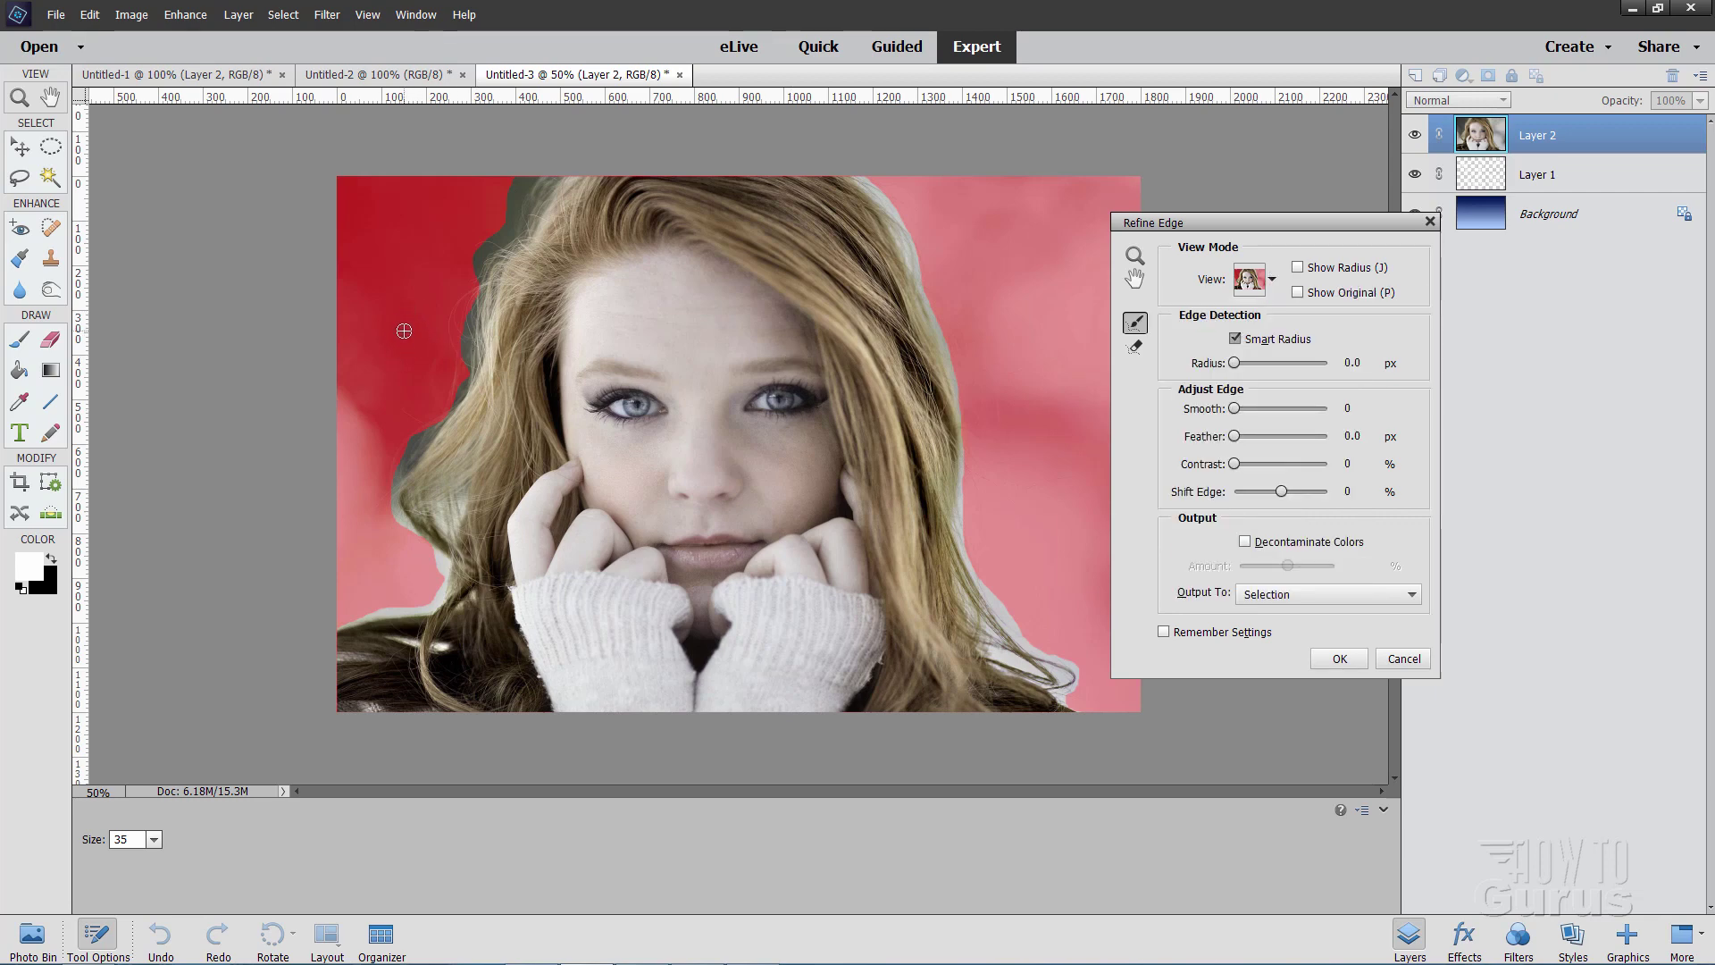
Step: Brush with the Refine Radius tool at size 35 along the hair outline on both sides of the woman to exclude the photo background
{"action": "left_click", "coordinate": [154, 840]}
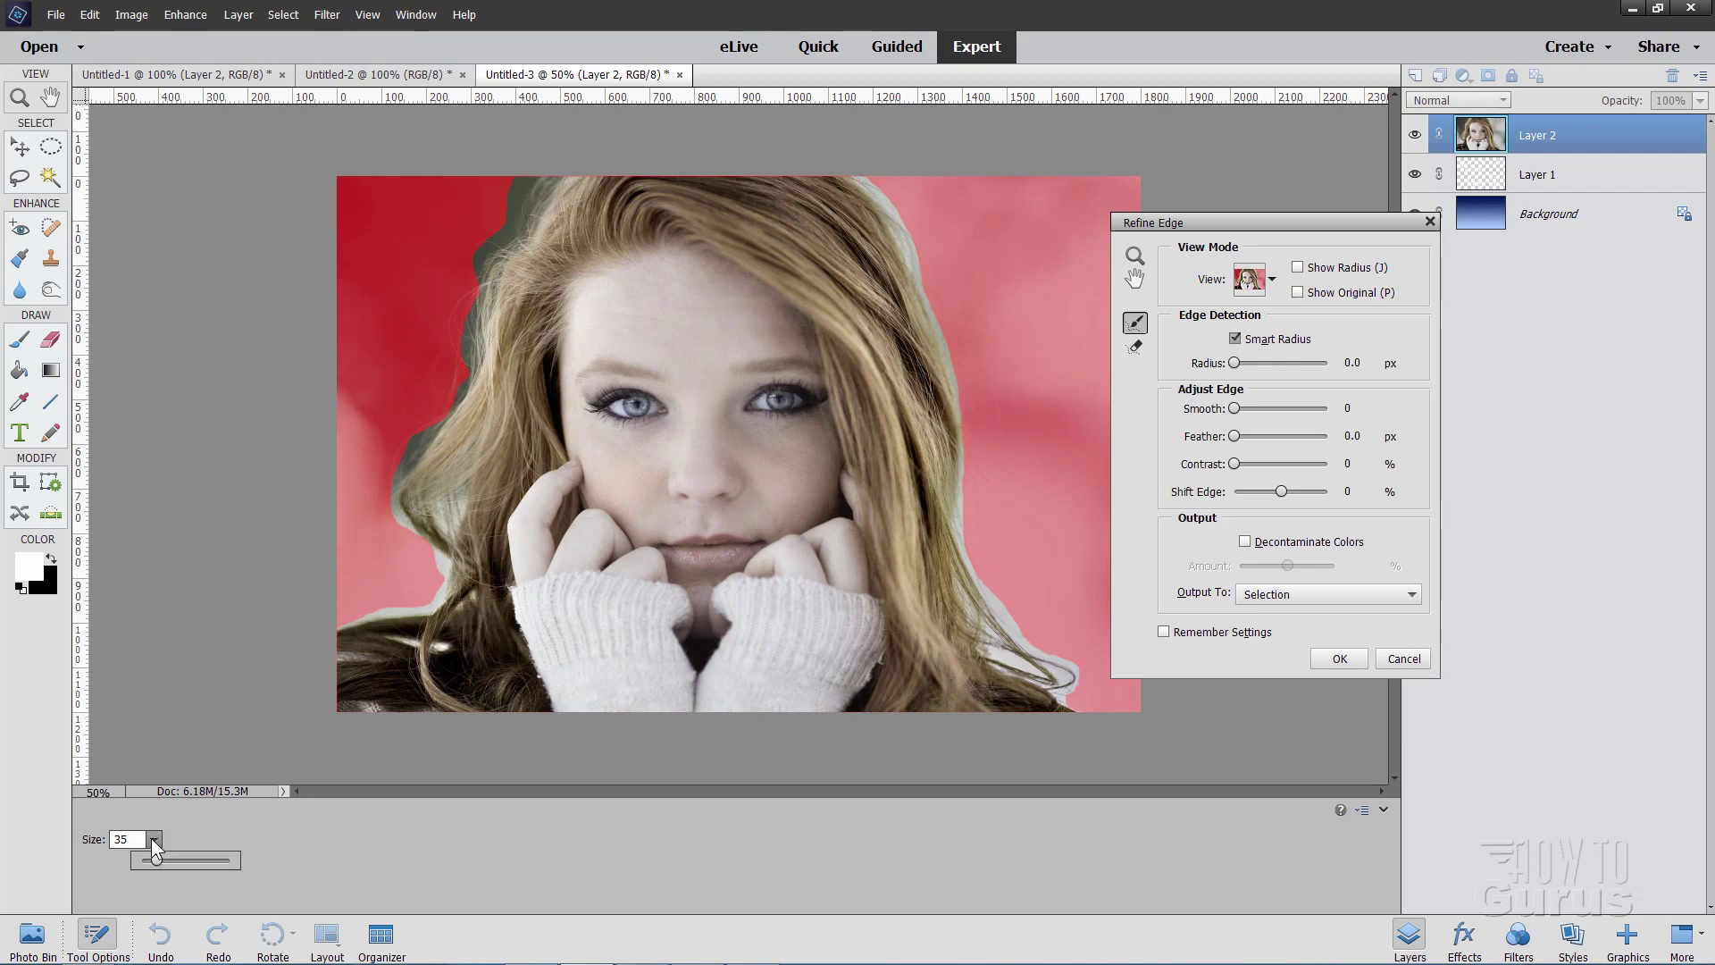
{"action": "left_click", "coordinate": [154, 844]}
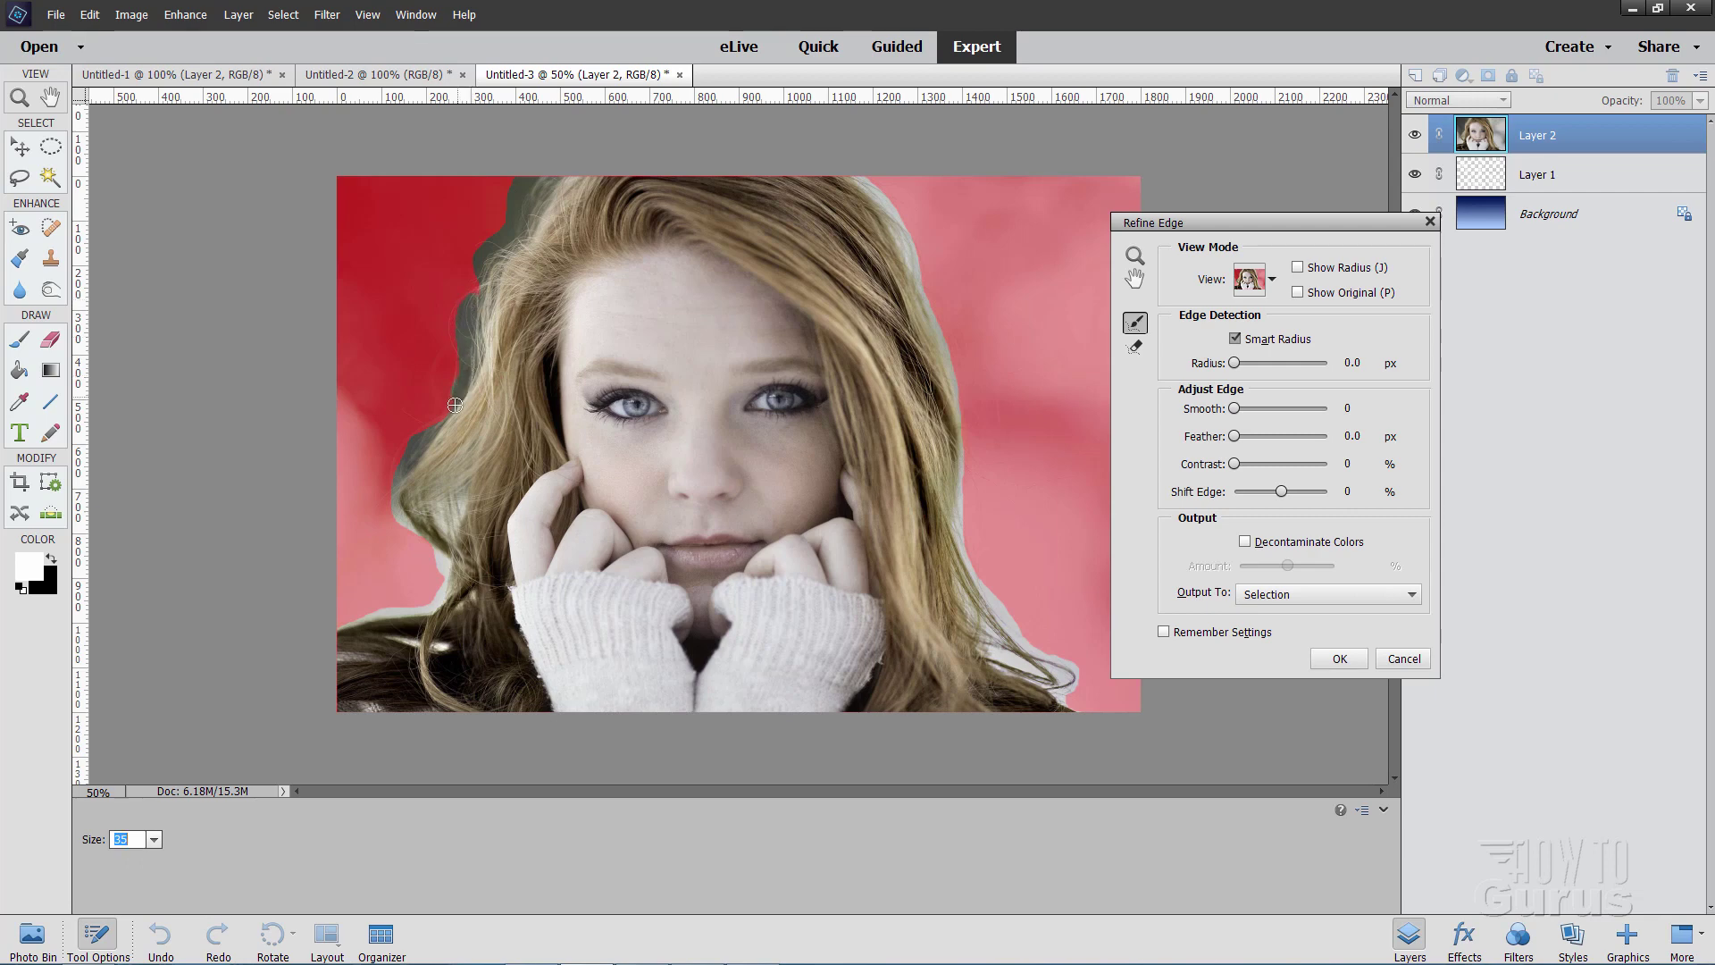
{"action": "left_click", "coordinate": [510, 378]}
{"action": "mouse_move", "coordinate": [429, 435]}
{"action": "left_mouse_down"}
{"action": "mouse_move", "coordinate": [484, 334]}
{"action": "mouse_move", "coordinate": [431, 450]}
{"action": "mouse_move", "coordinate": [489, 389]}
{"action": "mouse_move", "coordinate": [479, 315]}
{"action": "mouse_move", "coordinate": [490, 420]}
{"action": "mouse_move", "coordinate": [462, 464]}
{"action": "mouse_move", "coordinate": [425, 434]}
{"action": "mouse_move", "coordinate": [390, 489]}
{"action": "mouse_move", "coordinate": [387, 518]}
{"action": "mouse_move", "coordinate": [427, 439]}
{"action": "mouse_move", "coordinate": [390, 502]}
{"action": "mouse_move", "coordinate": [436, 461]}
{"action": "mouse_move", "coordinate": [433, 437]}
{"action": "mouse_move", "coordinate": [428, 531]}
{"action": "mouse_move", "coordinate": [409, 482]}
{"action": "mouse_move", "coordinate": [403, 530]}
{"action": "mouse_move", "coordinate": [443, 555]}
{"action": "mouse_move", "coordinate": [403, 503]}
{"action": "mouse_move", "coordinate": [447, 555]}
{"action": "mouse_move", "coordinate": [403, 466]}
{"action": "left_mouse_up"}
{"action": "mouse_move", "coordinate": [449, 525]}
{"action": "left_mouse_down"}
{"action": "mouse_move", "coordinate": [468, 494]}
{"action": "mouse_move", "coordinate": [425, 587]}
{"action": "mouse_move", "coordinate": [454, 505]}
{"action": "mouse_move", "coordinate": [420, 568]}
{"action": "mouse_move", "coordinate": [436, 498]}
{"action": "mouse_move", "coordinate": [418, 571]}
{"action": "mouse_move", "coordinate": [459, 490]}
{"action": "mouse_move", "coordinate": [437, 574]}
{"action": "mouse_move", "coordinate": [472, 494]}
{"action": "mouse_move", "coordinate": [425, 566]}
{"action": "mouse_move", "coordinate": [420, 492]}
{"action": "mouse_move", "coordinate": [429, 554]}
{"action": "mouse_move", "coordinate": [450, 503]}
{"action": "mouse_move", "coordinate": [441, 563]}
{"action": "mouse_move", "coordinate": [470, 485]}
{"action": "mouse_move", "coordinate": [436, 571]}
{"action": "mouse_move", "coordinate": [465, 506]}
{"action": "mouse_move", "coordinate": [444, 427]}
{"action": "mouse_move", "coordinate": [455, 391]}
{"action": "mouse_move", "coordinate": [402, 464]}
{"action": "mouse_move", "coordinate": [398, 570]}
{"action": "mouse_move", "coordinate": [436, 626]}
{"action": "mouse_move", "coordinate": [426, 562]}
{"action": "mouse_move", "coordinate": [454, 571]}
{"action": "mouse_move", "coordinate": [452, 590]}
{"action": "mouse_move", "coordinate": [362, 617]}
{"action": "mouse_move", "coordinate": [457, 585]}
{"action": "mouse_move", "coordinate": [436, 609]}
{"action": "mouse_move", "coordinate": [345, 622]}
{"action": "mouse_move", "coordinate": [434, 568]}
{"action": "mouse_move", "coordinate": [473, 612]}
{"action": "mouse_move", "coordinate": [466, 572]}
{"action": "left_mouse_up"}
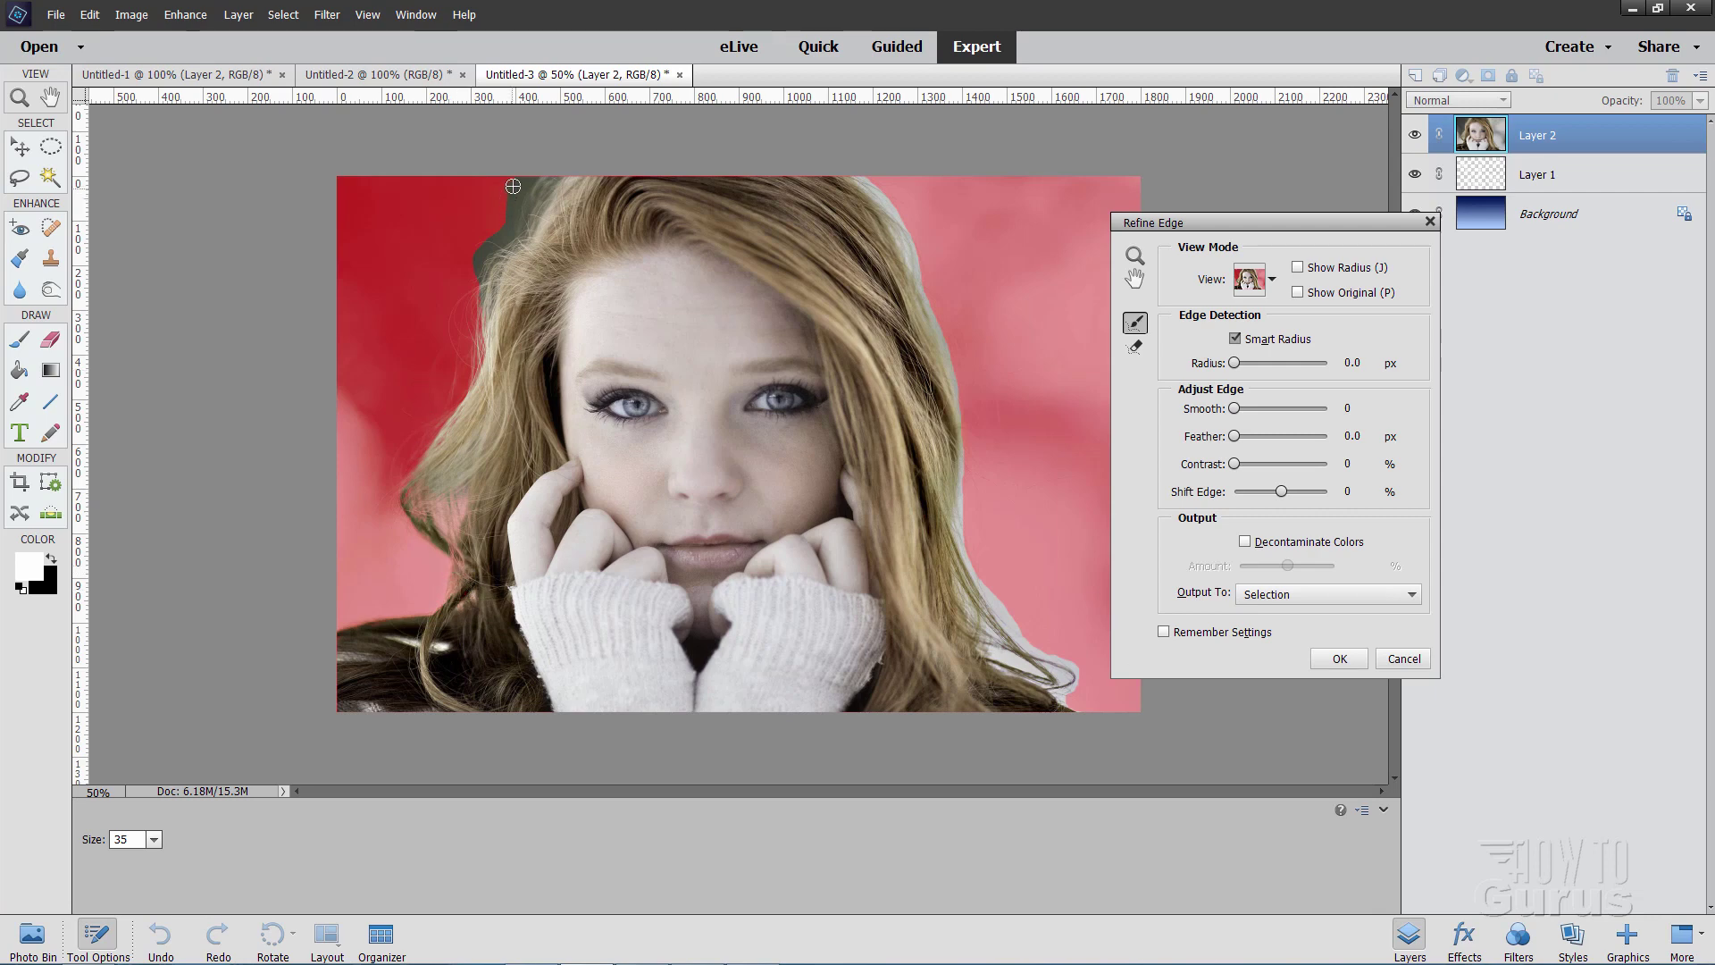
{"action": "mouse_move", "coordinate": [513, 186]}
{"action": "left_mouse_down"}
{"action": "mouse_move", "coordinate": [465, 275]}
{"action": "mouse_move", "coordinate": [517, 192]}
{"action": "mouse_move", "coordinate": [500, 244]}
{"action": "mouse_move", "coordinate": [537, 210]}
{"action": "mouse_move", "coordinate": [523, 205]}
{"action": "mouse_move", "coordinate": [481, 320]}
{"action": "mouse_move", "coordinate": [533, 185]}
{"action": "left_mouse_up"}
{"action": "mouse_move", "coordinate": [866, 182]}
{"action": "left_mouse_down"}
{"action": "mouse_move", "coordinate": [922, 241]}
{"action": "mouse_move", "coordinate": [936, 282]}
{"action": "mouse_move", "coordinate": [871, 176]}
{"action": "mouse_move", "coordinate": [920, 250]}
{"action": "mouse_move", "coordinate": [854, 177]}
{"action": "mouse_move", "coordinate": [938, 307]}
{"action": "mouse_move", "coordinate": [964, 452]}
{"action": "left_mouse_up"}
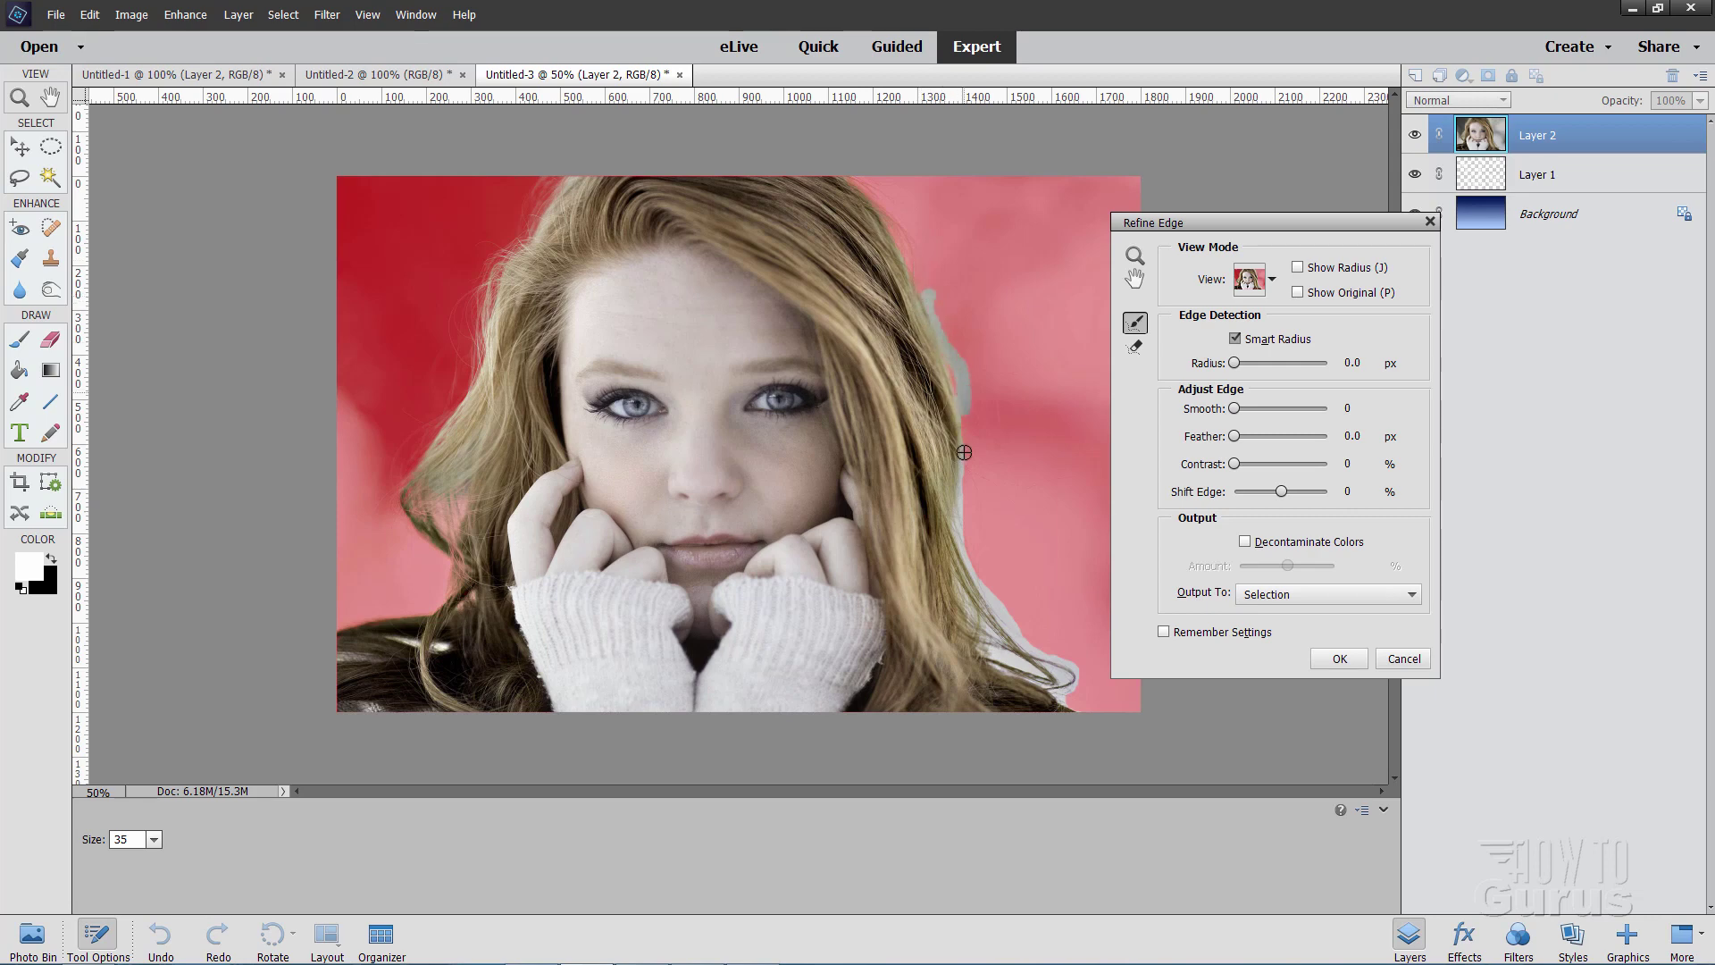
{"action": "mouse_move", "coordinate": [944, 365]}
{"action": "left_mouse_down"}
{"action": "mouse_move", "coordinate": [958, 533]}
{"action": "mouse_move", "coordinate": [1002, 619]}
{"action": "mouse_move", "coordinate": [1079, 677]}
{"action": "mouse_move", "coordinate": [1053, 698]}
{"action": "mouse_move", "coordinate": [1062, 676]}
{"action": "mouse_move", "coordinate": [1028, 657]}
{"action": "mouse_move", "coordinate": [1053, 669]}
{"action": "mouse_move", "coordinate": [1058, 702]}
{"action": "mouse_move", "coordinate": [1022, 648]}
{"action": "mouse_move", "coordinate": [1079, 697]}
{"action": "mouse_move", "coordinate": [1042, 652]}
{"action": "mouse_move", "coordinate": [1077, 720]}
{"action": "mouse_move", "coordinate": [1039, 656]}
{"action": "mouse_move", "coordinate": [1053, 669]}
{"action": "mouse_move", "coordinate": [977, 605]}
{"action": "mouse_move", "coordinate": [1007, 638]}
{"action": "mouse_move", "coordinate": [964, 539]}
{"action": "mouse_move", "coordinate": [987, 619]}
{"action": "mouse_move", "coordinate": [996, 603]}
{"action": "mouse_move", "coordinate": [969, 546]}
{"action": "mouse_move", "coordinate": [979, 638]}
{"action": "mouse_move", "coordinate": [962, 561]}
{"action": "mouse_move", "coordinate": [960, 601]}
{"action": "mouse_move", "coordinate": [999, 622]}
{"action": "mouse_move", "coordinate": [959, 557]}
{"action": "mouse_move", "coordinate": [1016, 655]}
{"action": "mouse_move", "coordinate": [1005, 666]}
{"action": "mouse_move", "coordinate": [1028, 655]}
{"action": "mouse_move", "coordinate": [983, 662]}
{"action": "mouse_move", "coordinate": [1036, 659]}
{"action": "mouse_move", "coordinate": [1026, 678]}
{"action": "mouse_move", "coordinate": [1047, 663]}
{"action": "mouse_move", "coordinate": [1028, 681]}
{"action": "mouse_move", "coordinate": [1052, 646]}
{"action": "mouse_move", "coordinate": [1052, 694]}
{"action": "mouse_move", "coordinate": [1020, 690]}
{"action": "mouse_move", "coordinate": [1014, 623]}
{"action": "mouse_move", "coordinate": [980, 648]}
{"action": "mouse_move", "coordinate": [1002, 638]}
{"action": "mouse_move", "coordinate": [983, 598]}
{"action": "left_mouse_up"}
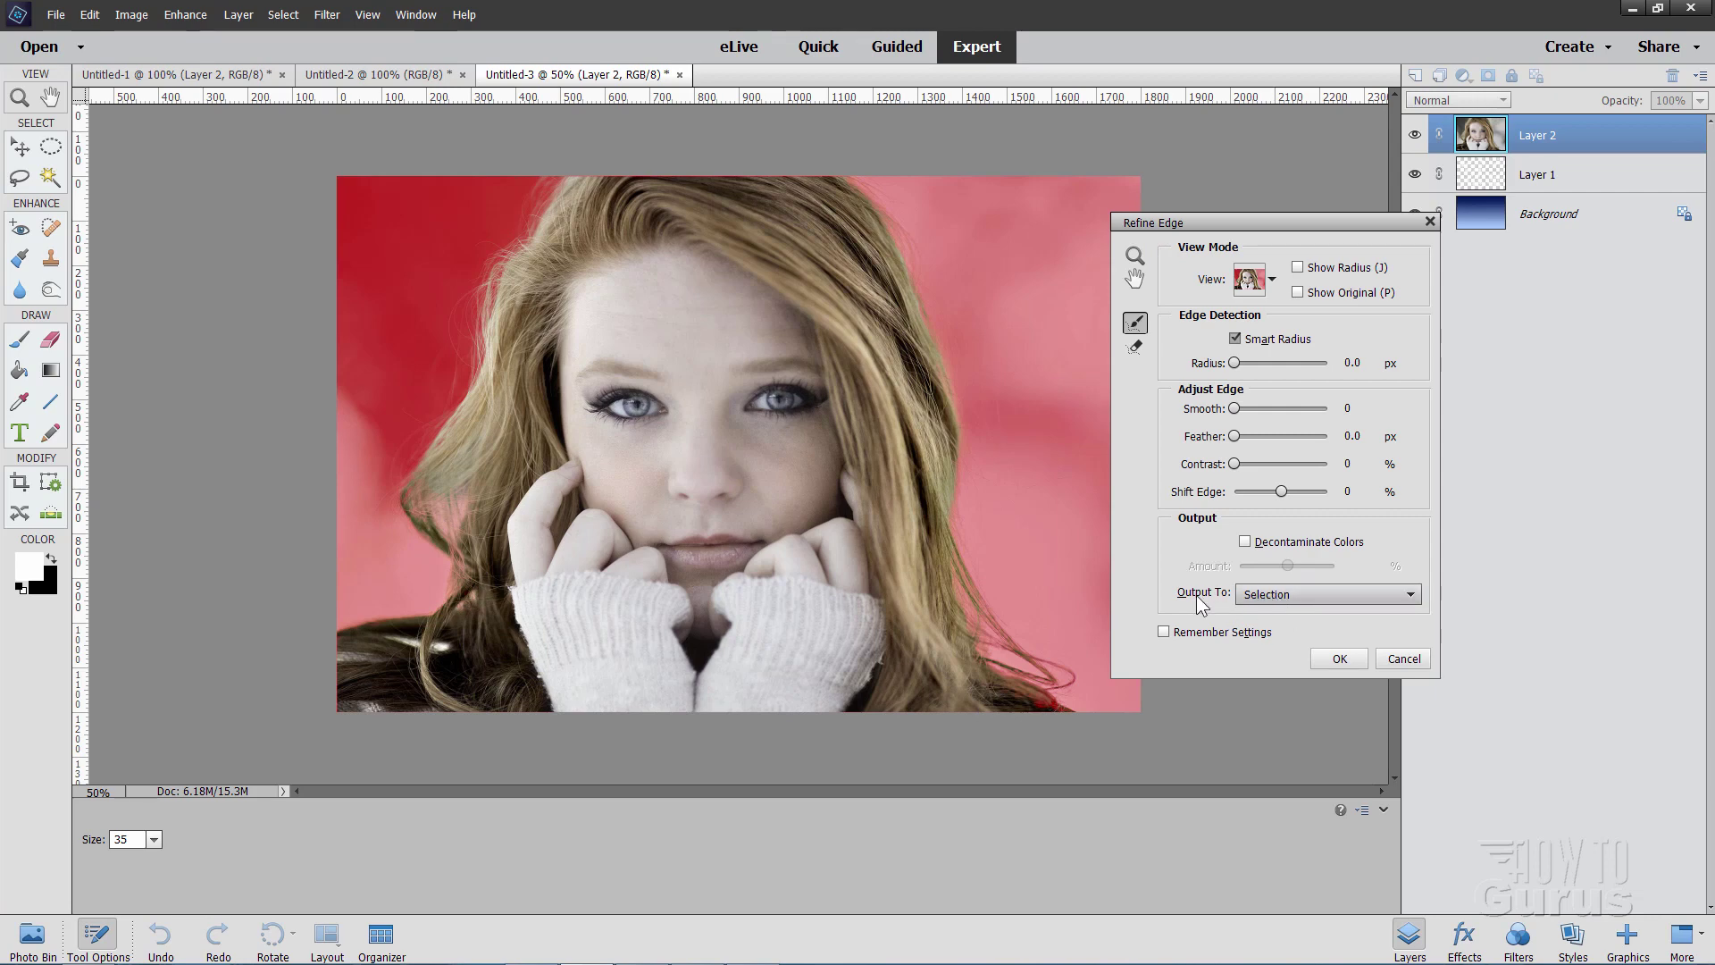
Step: Output the refined selection as a new layer with a layer mask
{"action": "left_click", "coordinate": [1260, 595]}
{"action": "left_click", "coordinate": [1293, 659]}
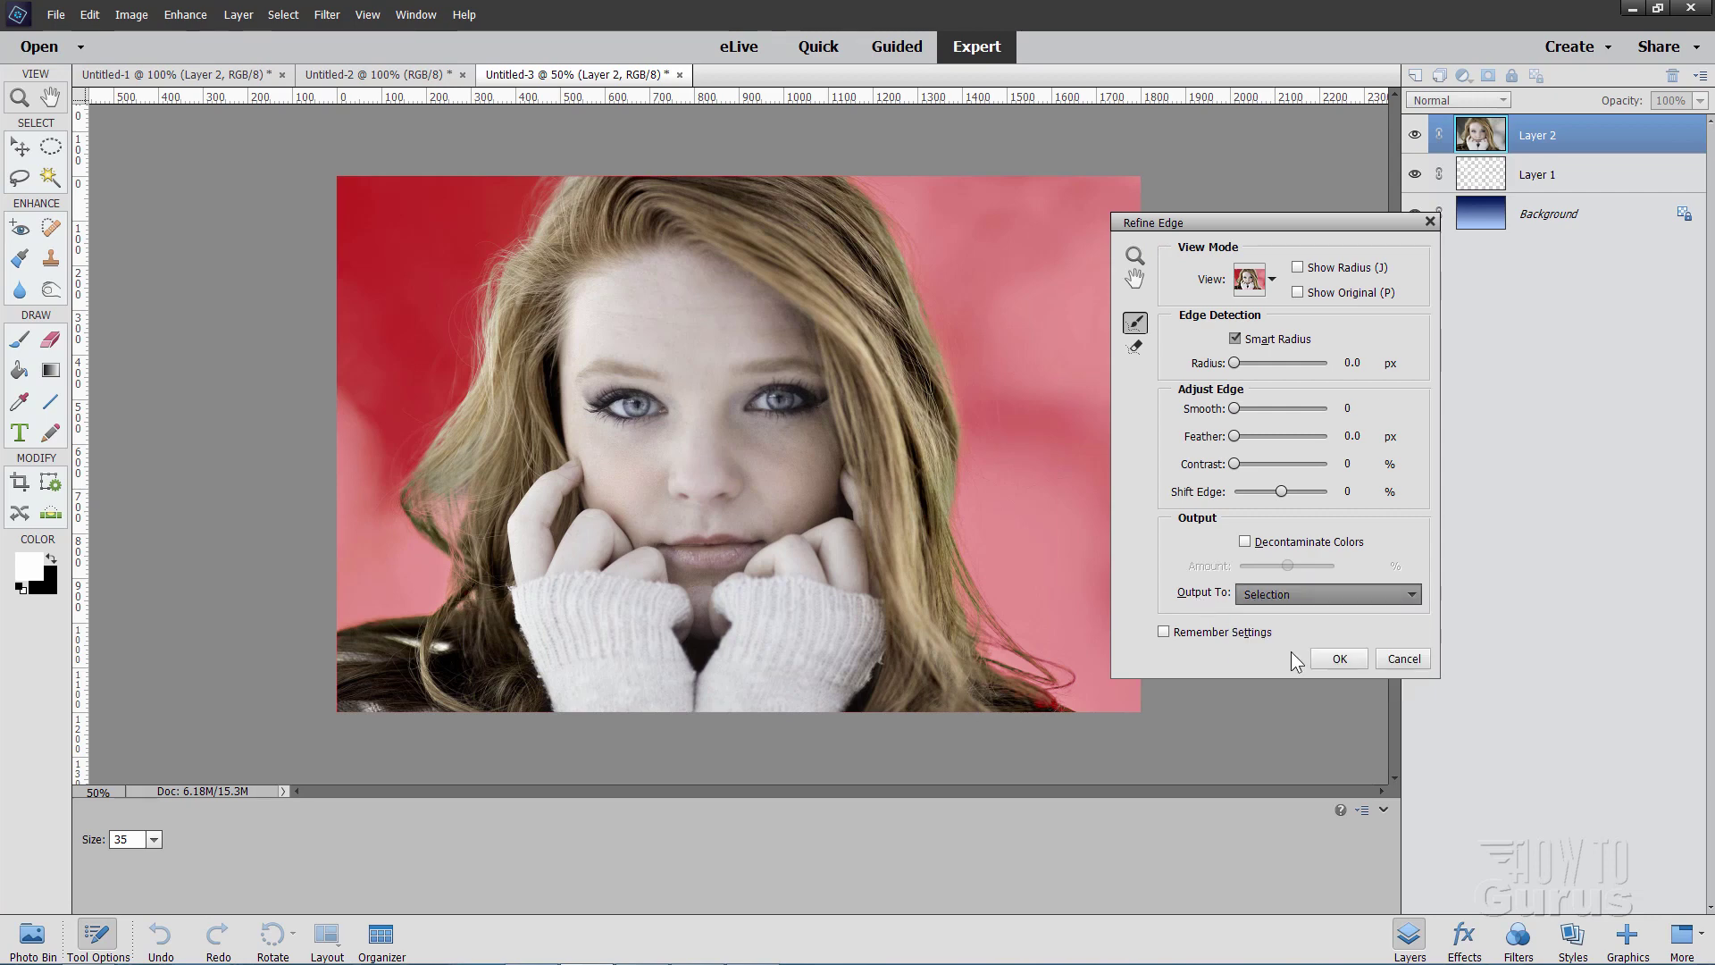
{"action": "left_click", "coordinate": [1355, 661]}
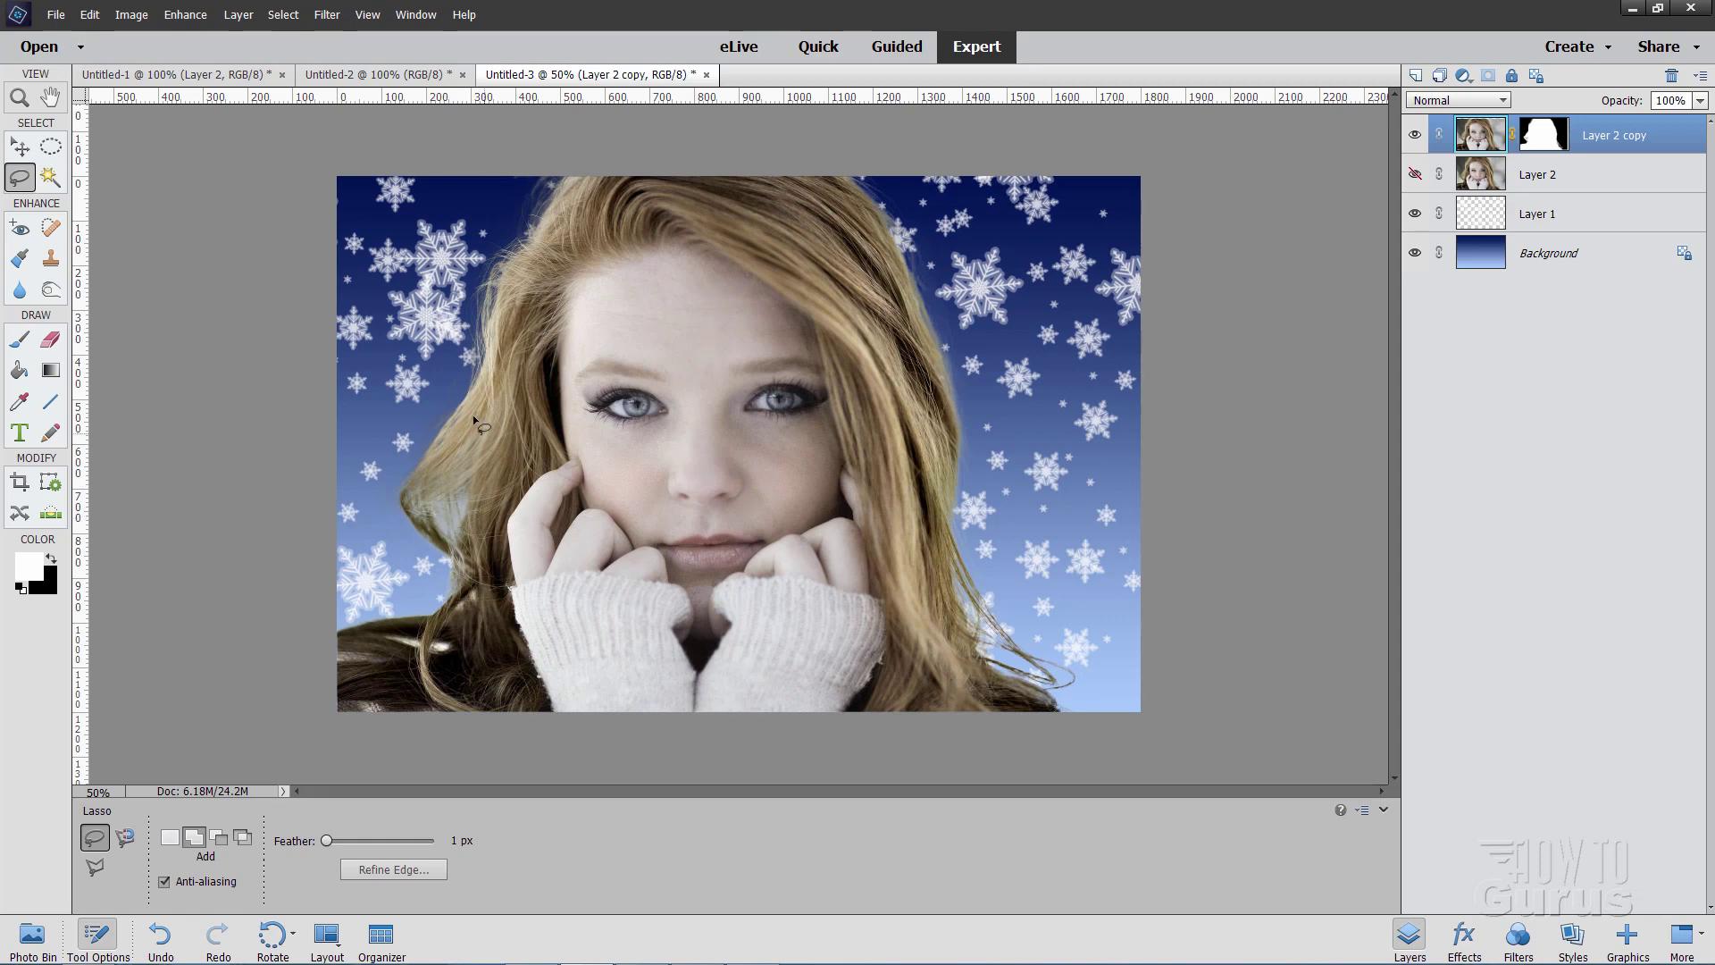
Step: Burn the cut-out's layer mask with Midtones range, 48 px size and 100% exposure to remove leftover background within the woman's left-side hair
{"action": "left_click", "coordinate": [1559, 143]}
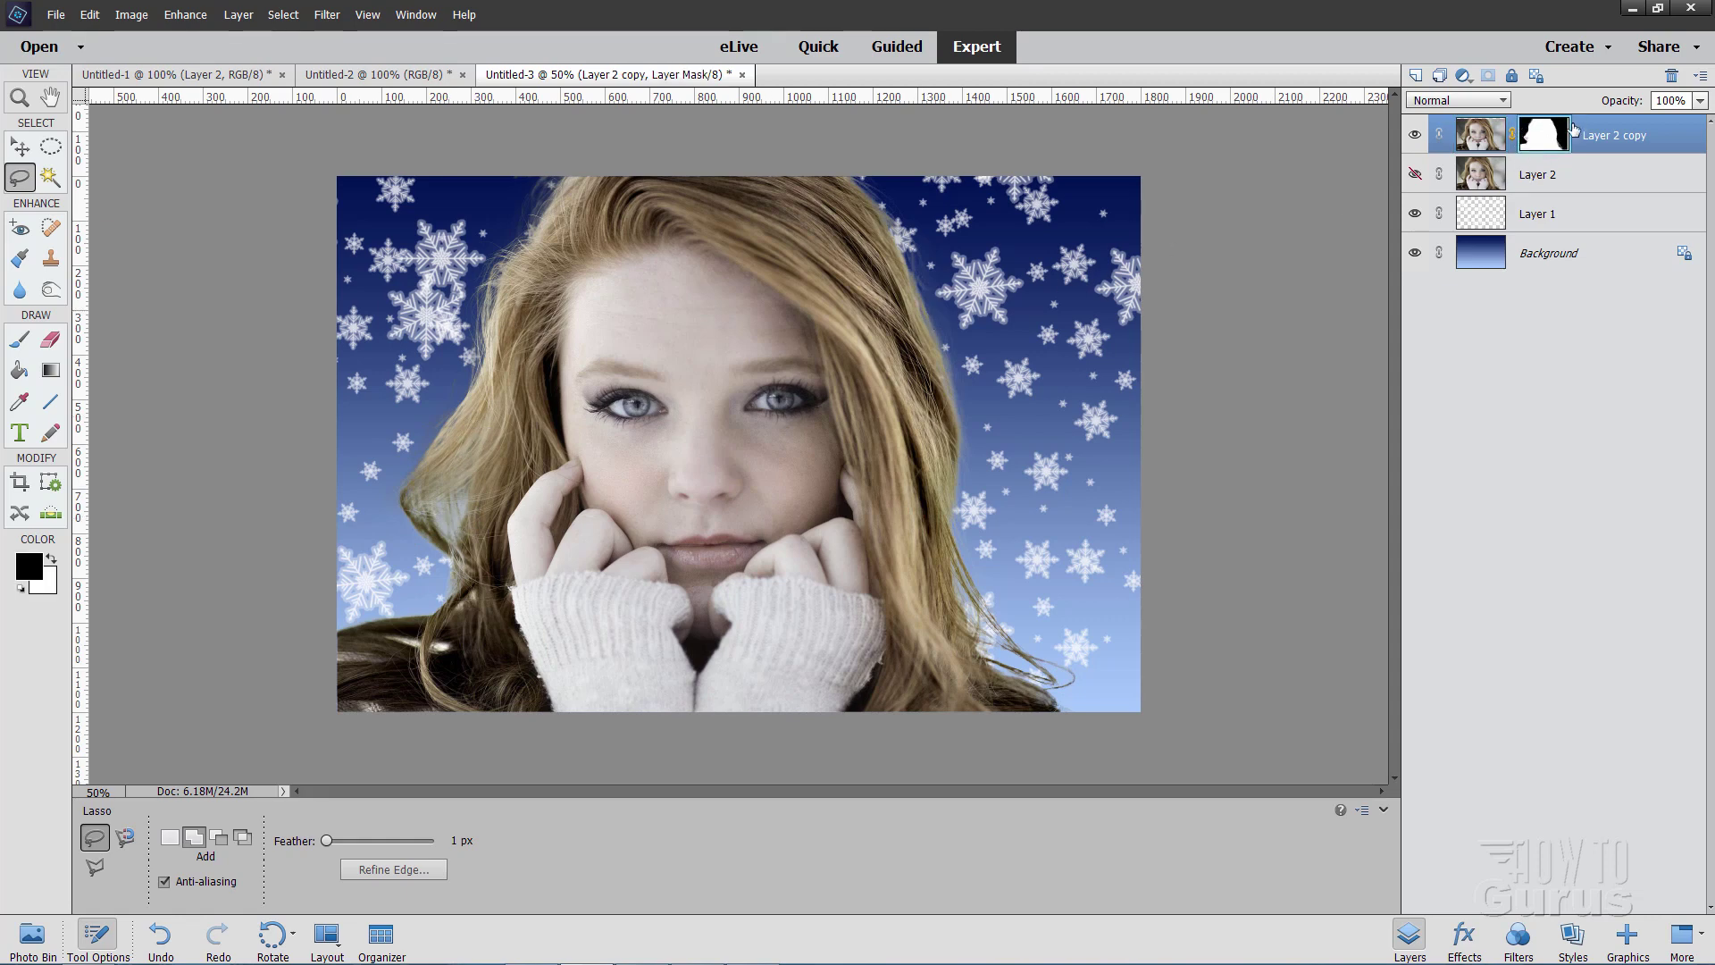
{"action": "left_click", "coordinate": [52, 290]}
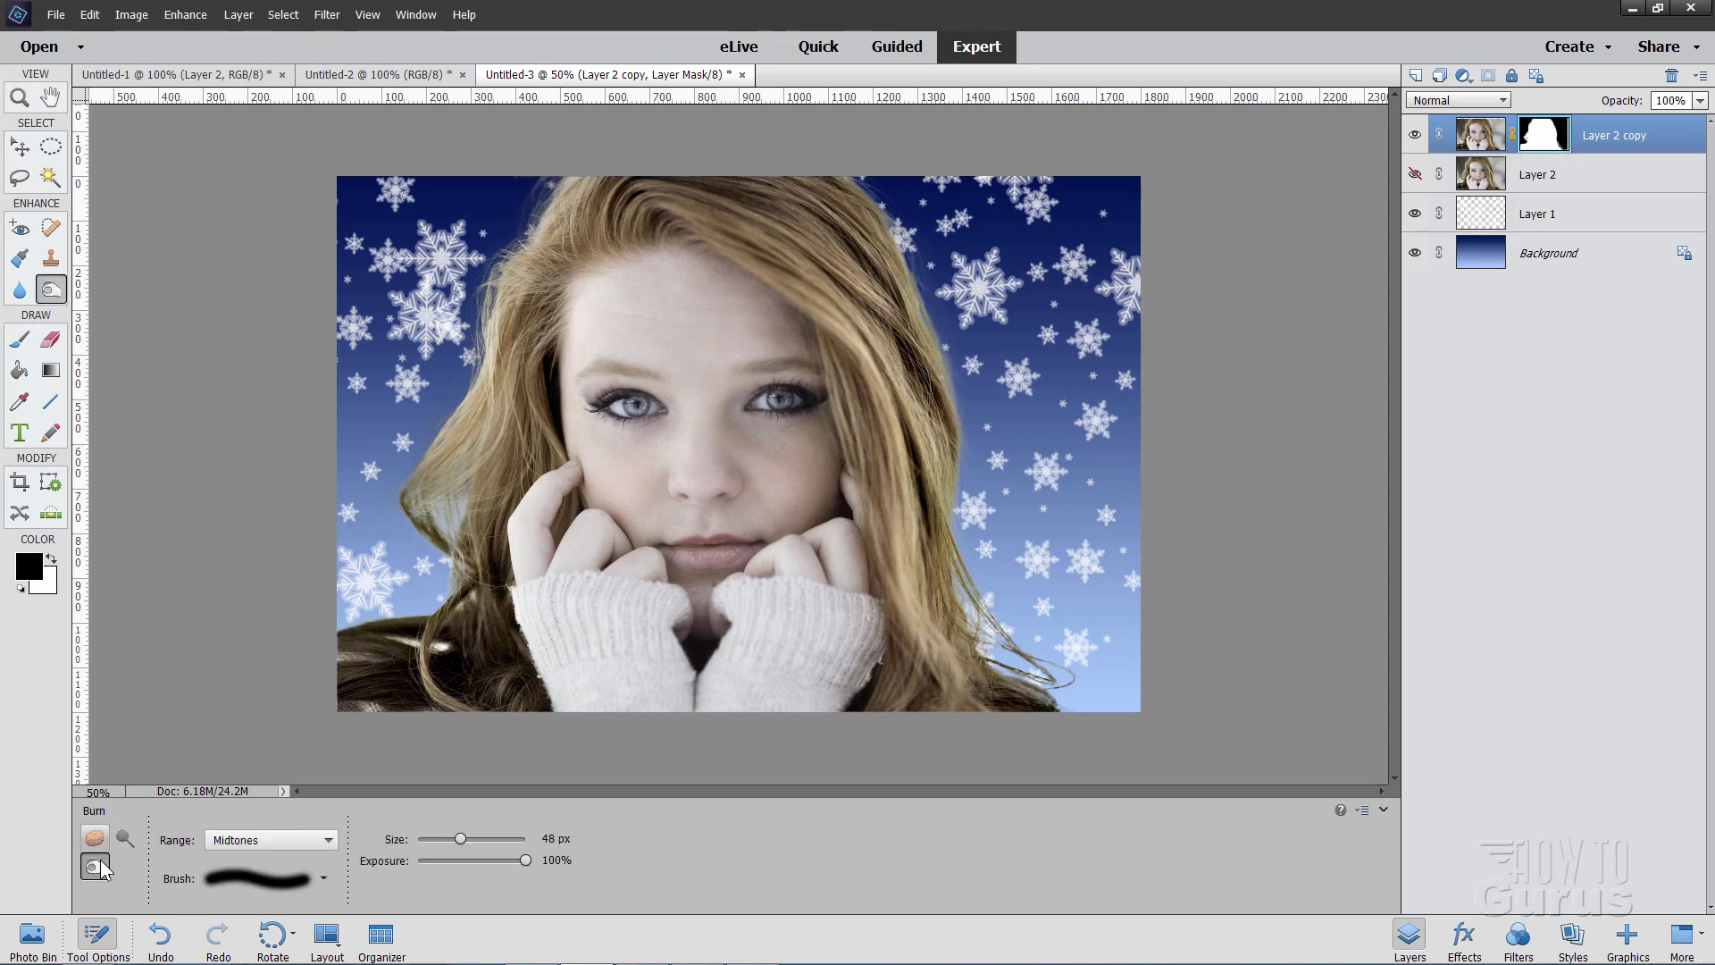
{"action": "left_click", "coordinate": [125, 838]}
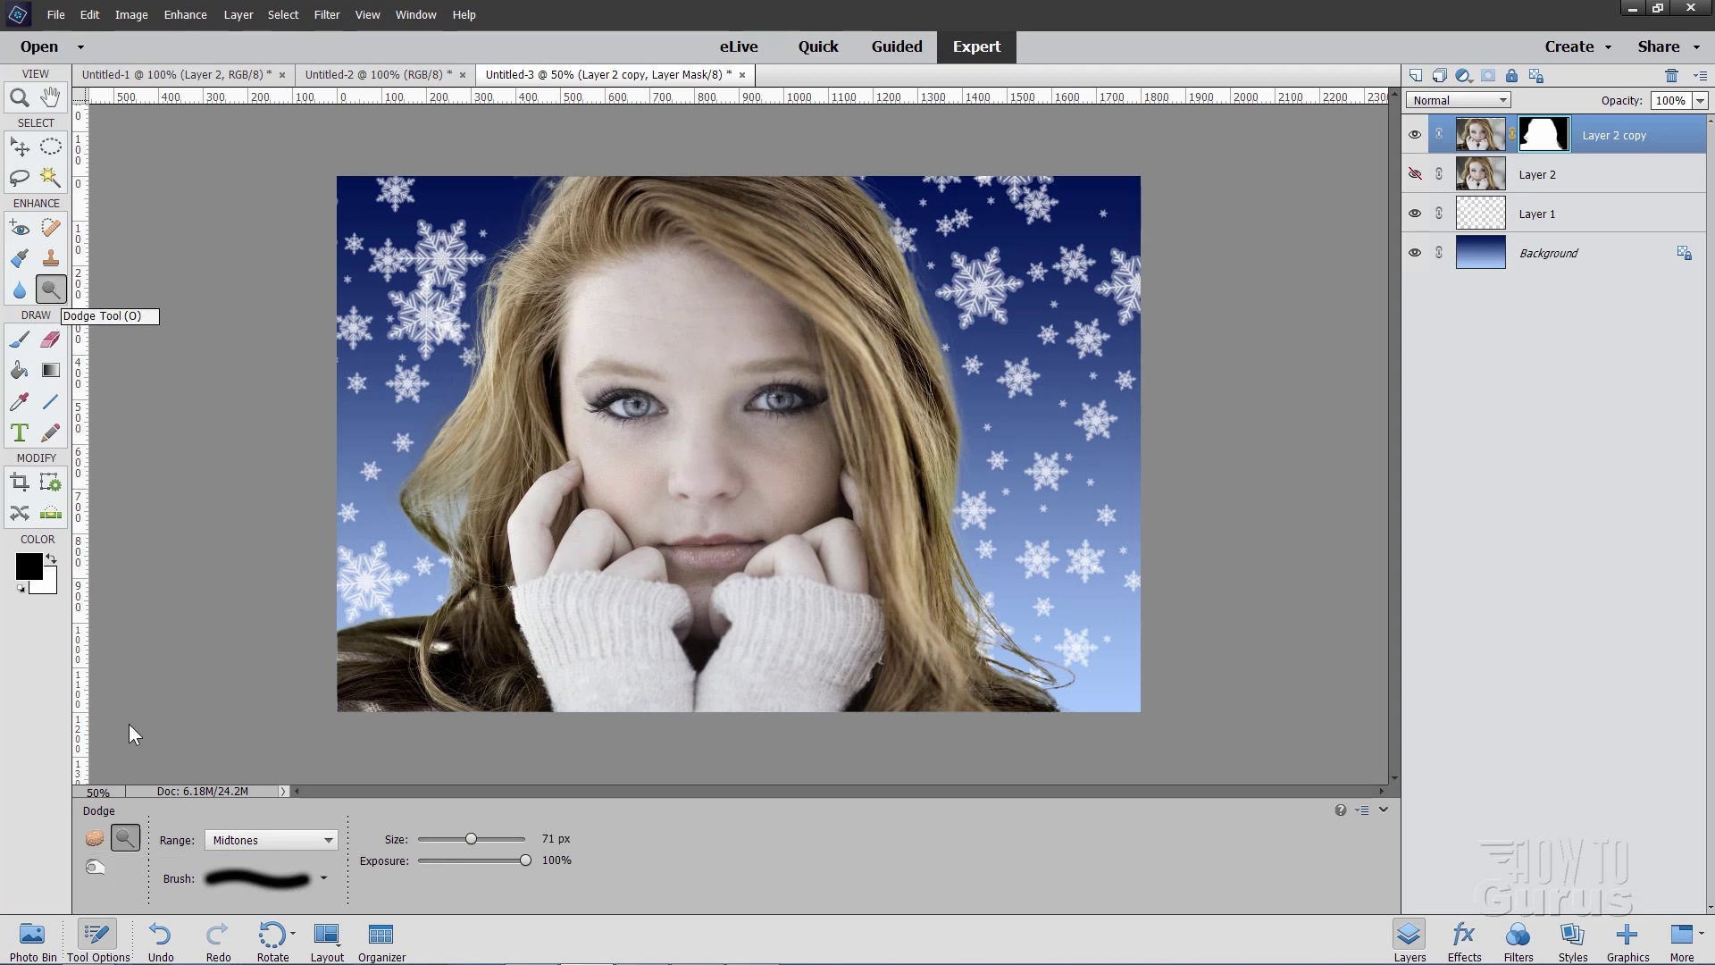
{"action": "left_click", "coordinate": [96, 868]}
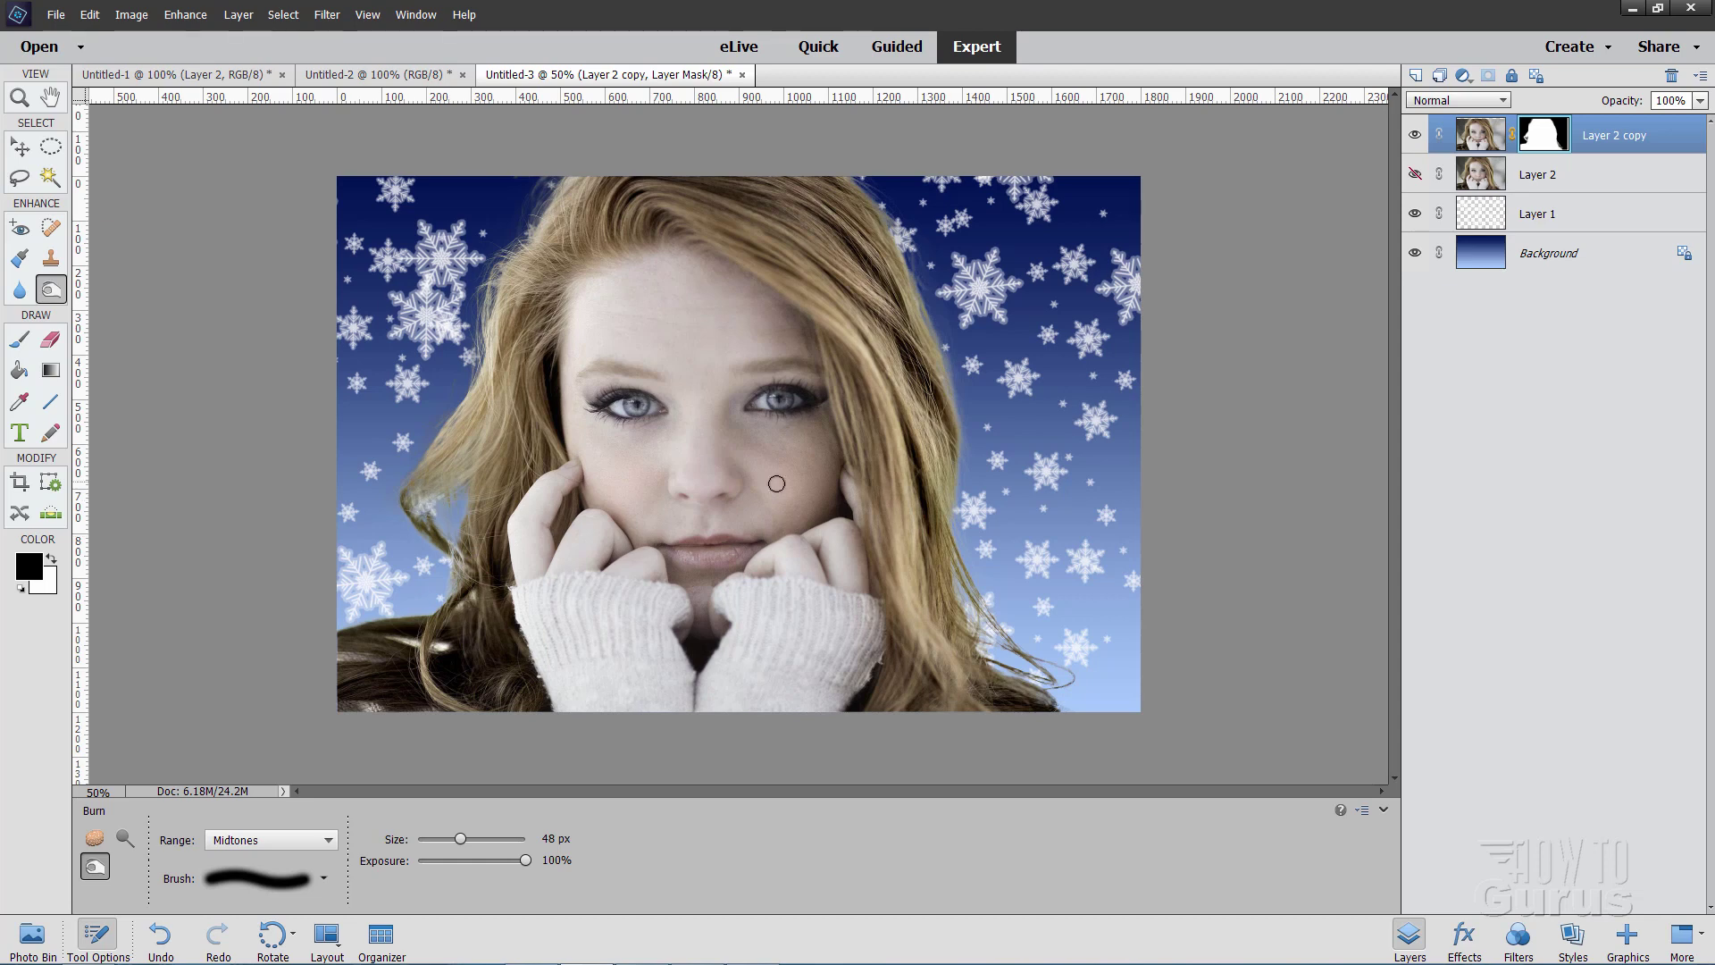
{"action": "key", "text": "v"}
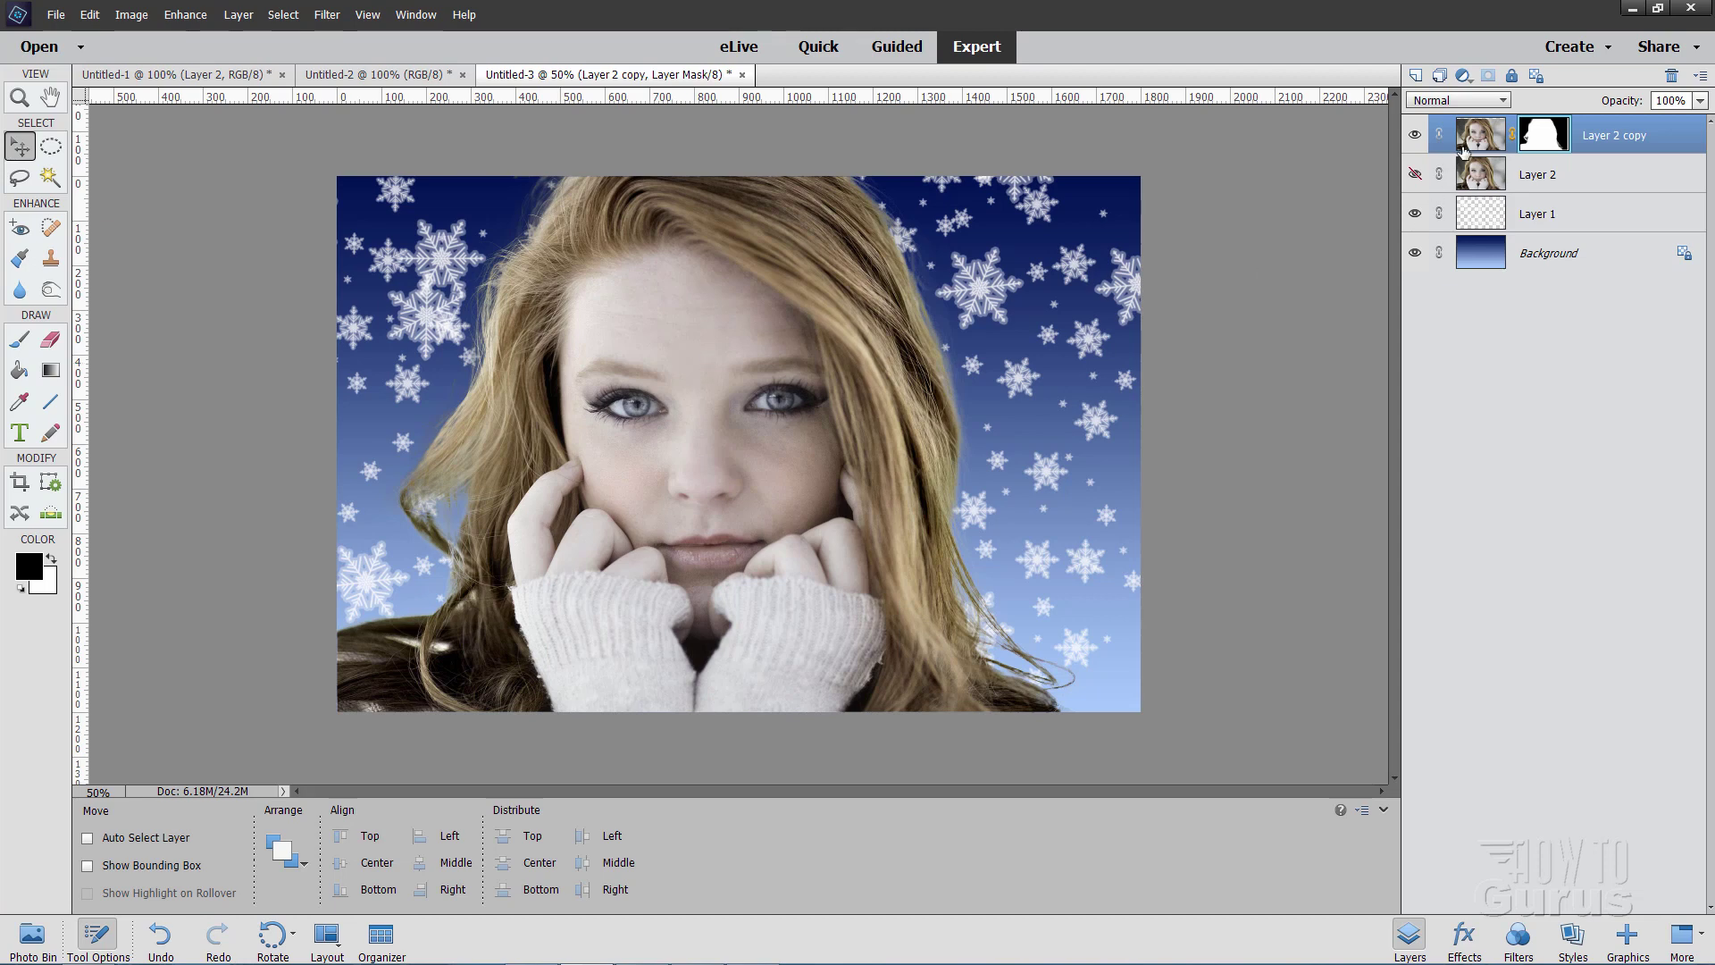
Step: Add a Levels adjustment layer above the cut-out, using the previous layer to create a clipping mask
{"action": "left_click", "coordinate": [239, 14]}
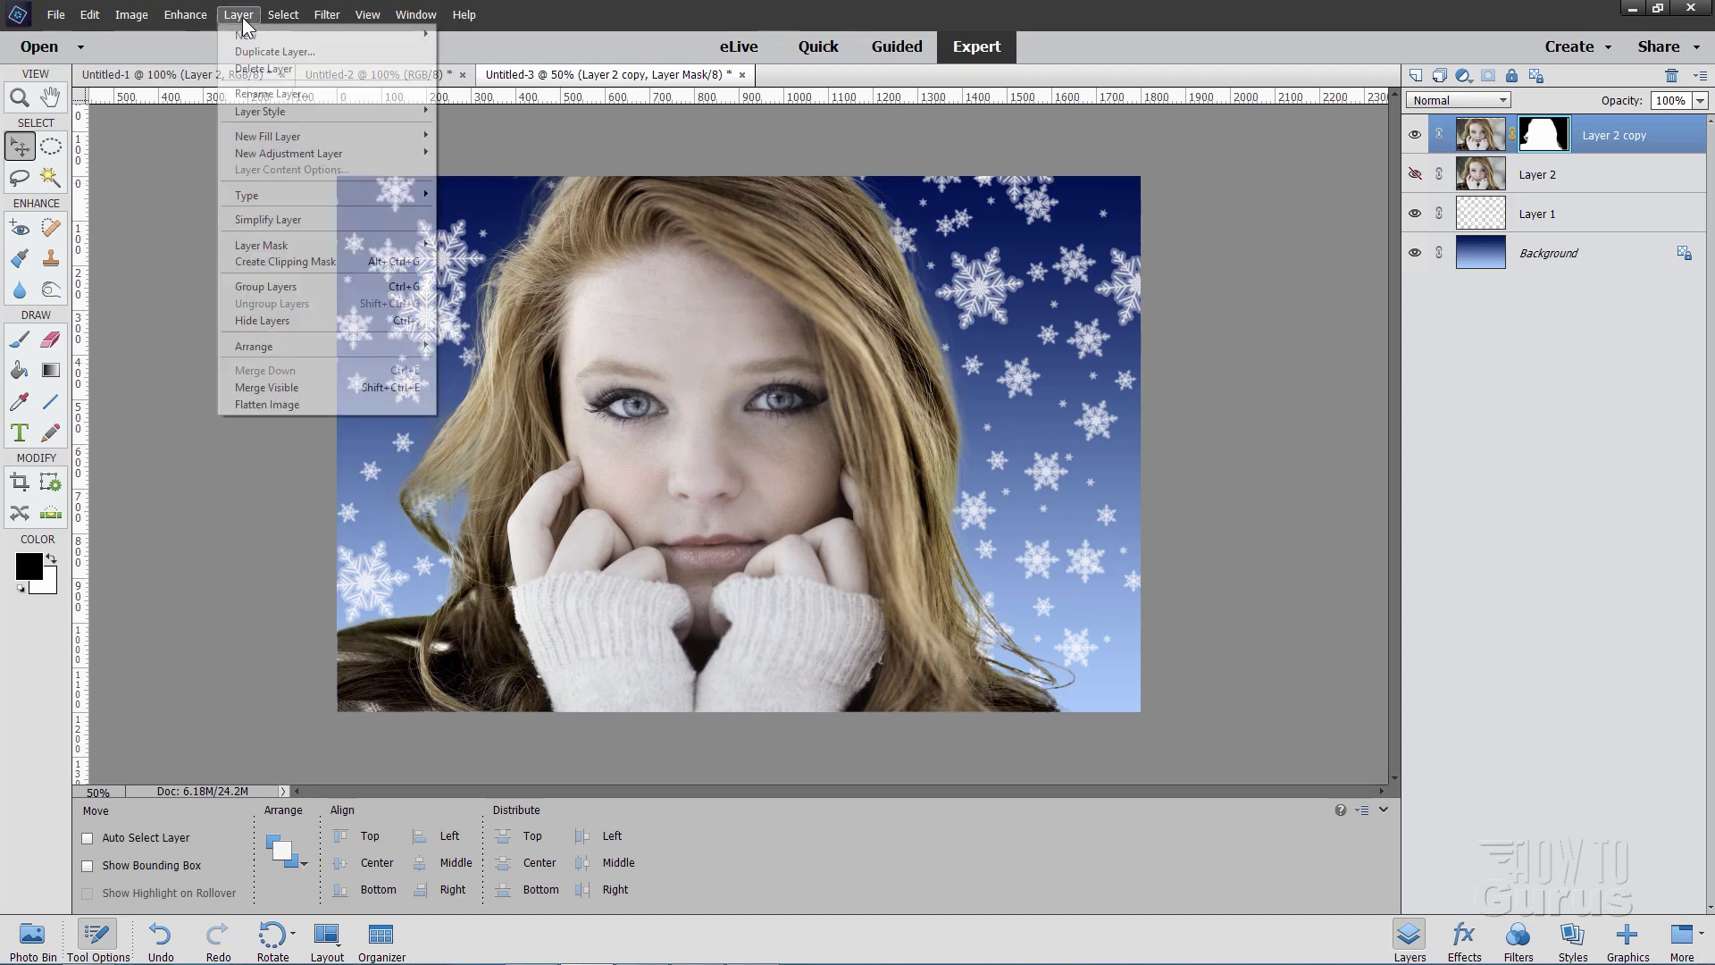
{"action": "mouse_move", "coordinate": [290, 159]}
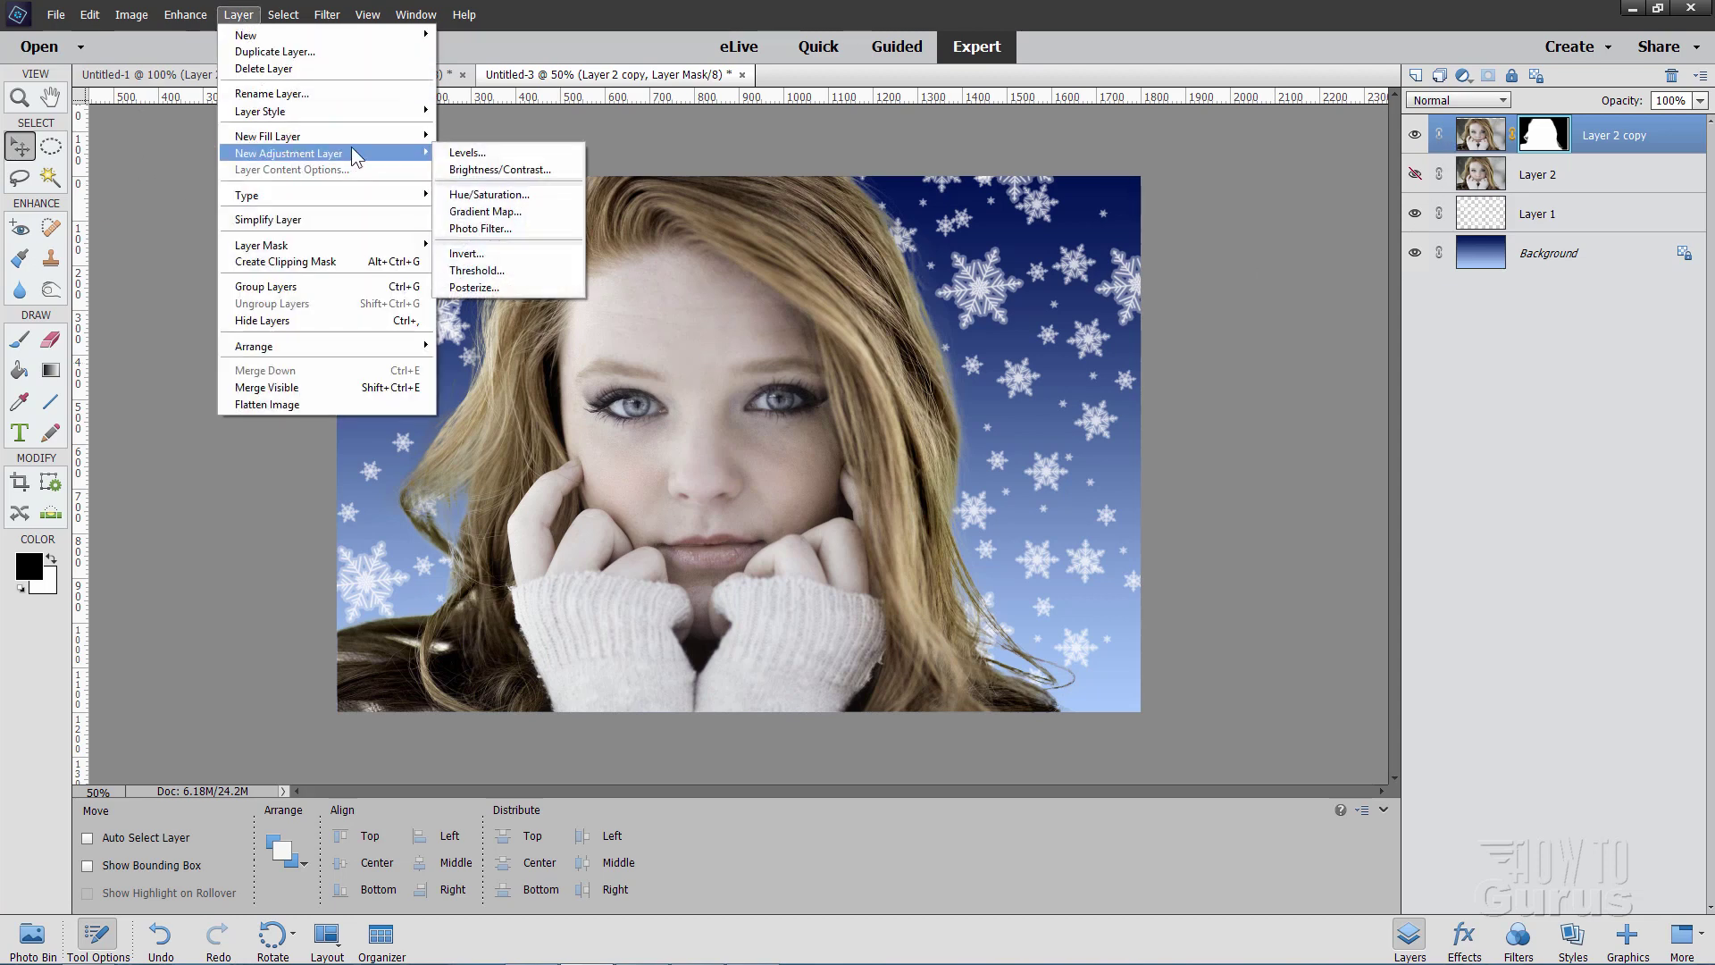
{"action": "left_click", "coordinate": [500, 153]}
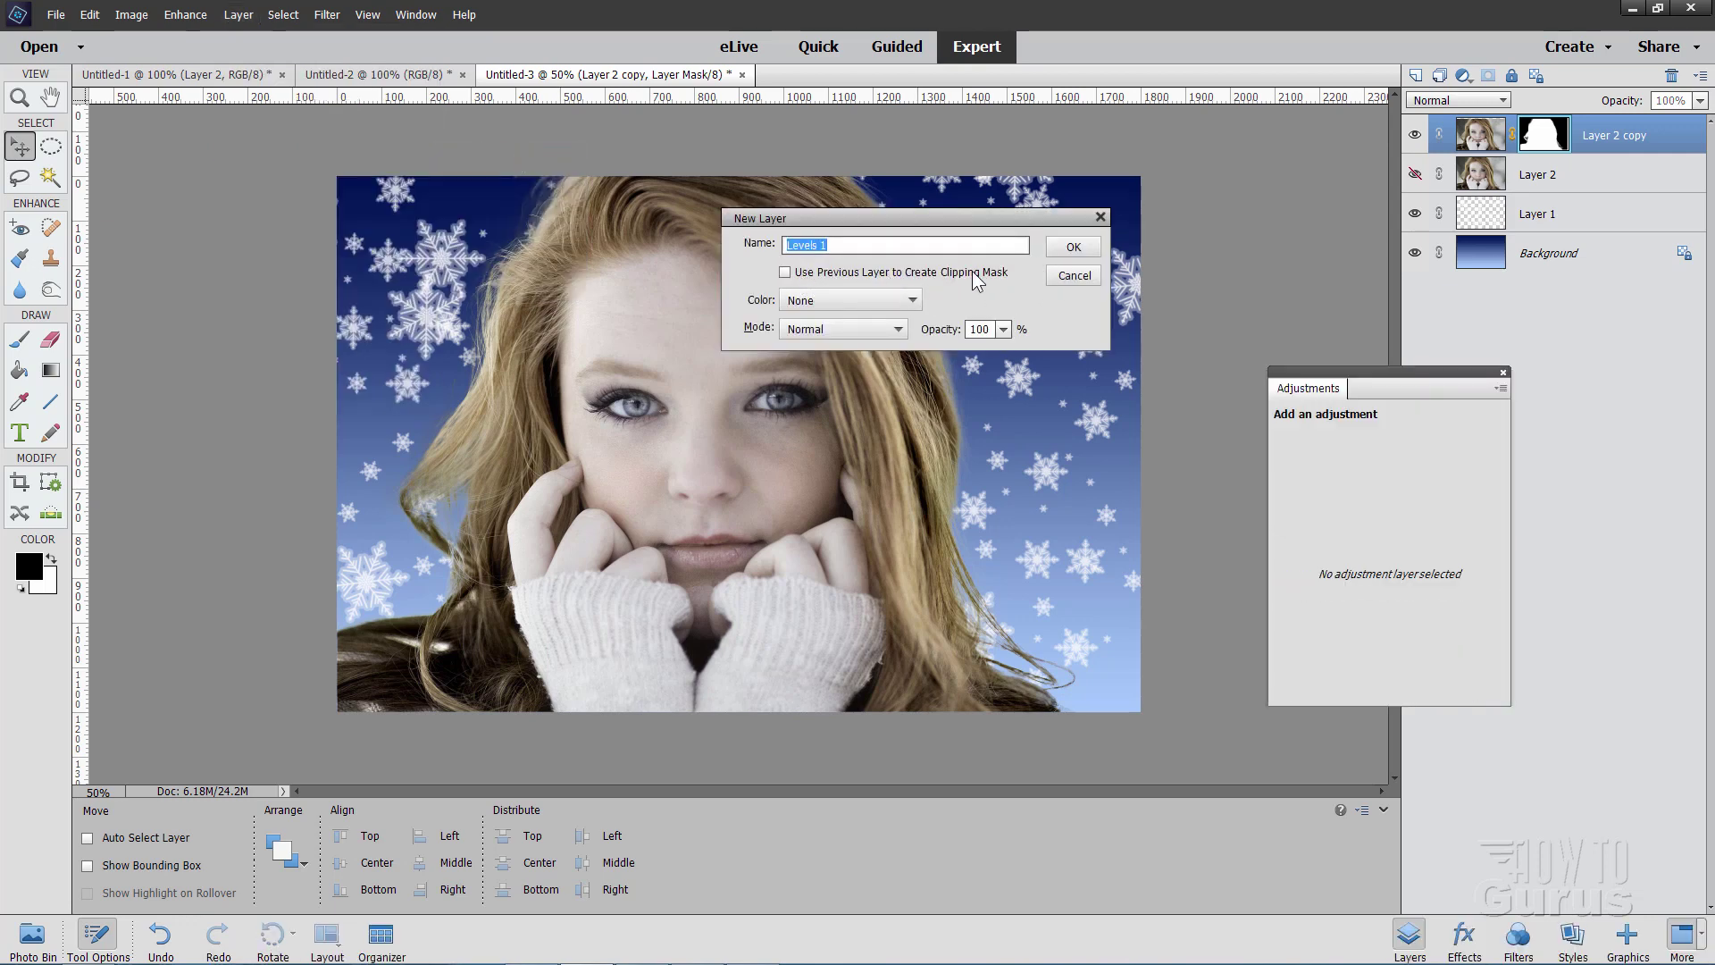
{"action": "left_click", "coordinate": [793, 273]}
{"action": "left_click", "coordinate": [1073, 246]}
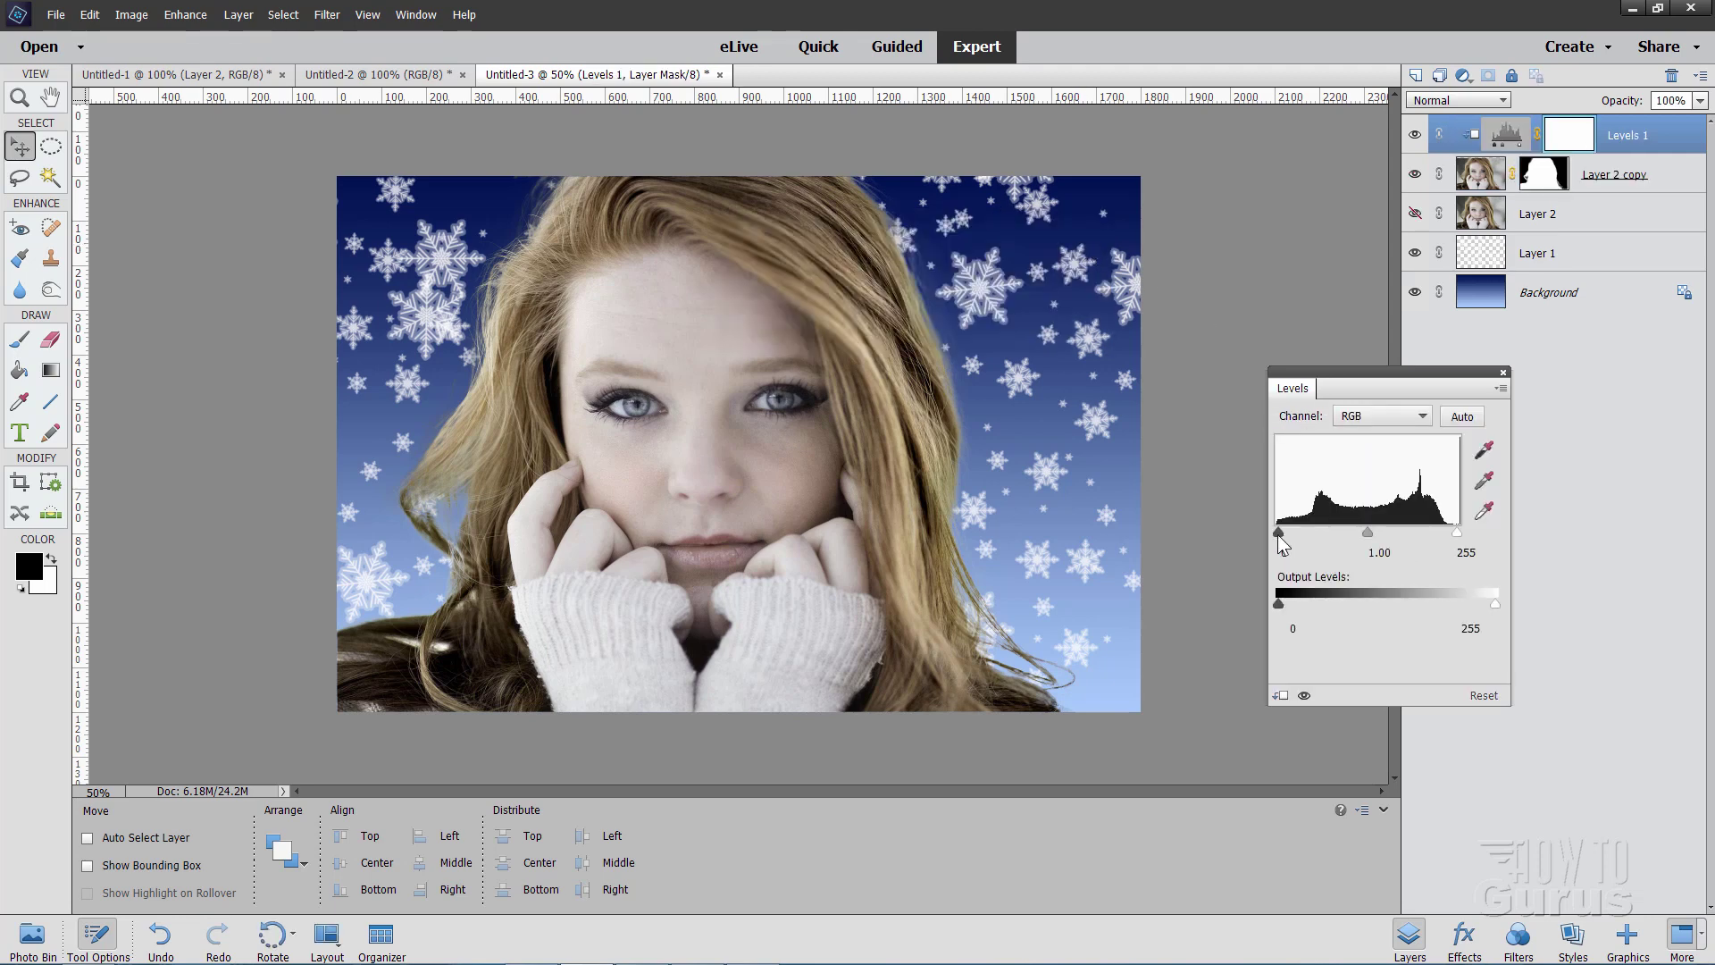
Step: Set the Levels input values to 14 for shadows, 0.90 for midtones and 228 for highlights
{"action": "left_click_drag", "start_coordinate": [1282, 536], "coordinate": [1287, 536]}
{"action": "left_click_drag", "start_coordinate": [1456, 535], "coordinate": [1434, 534]}
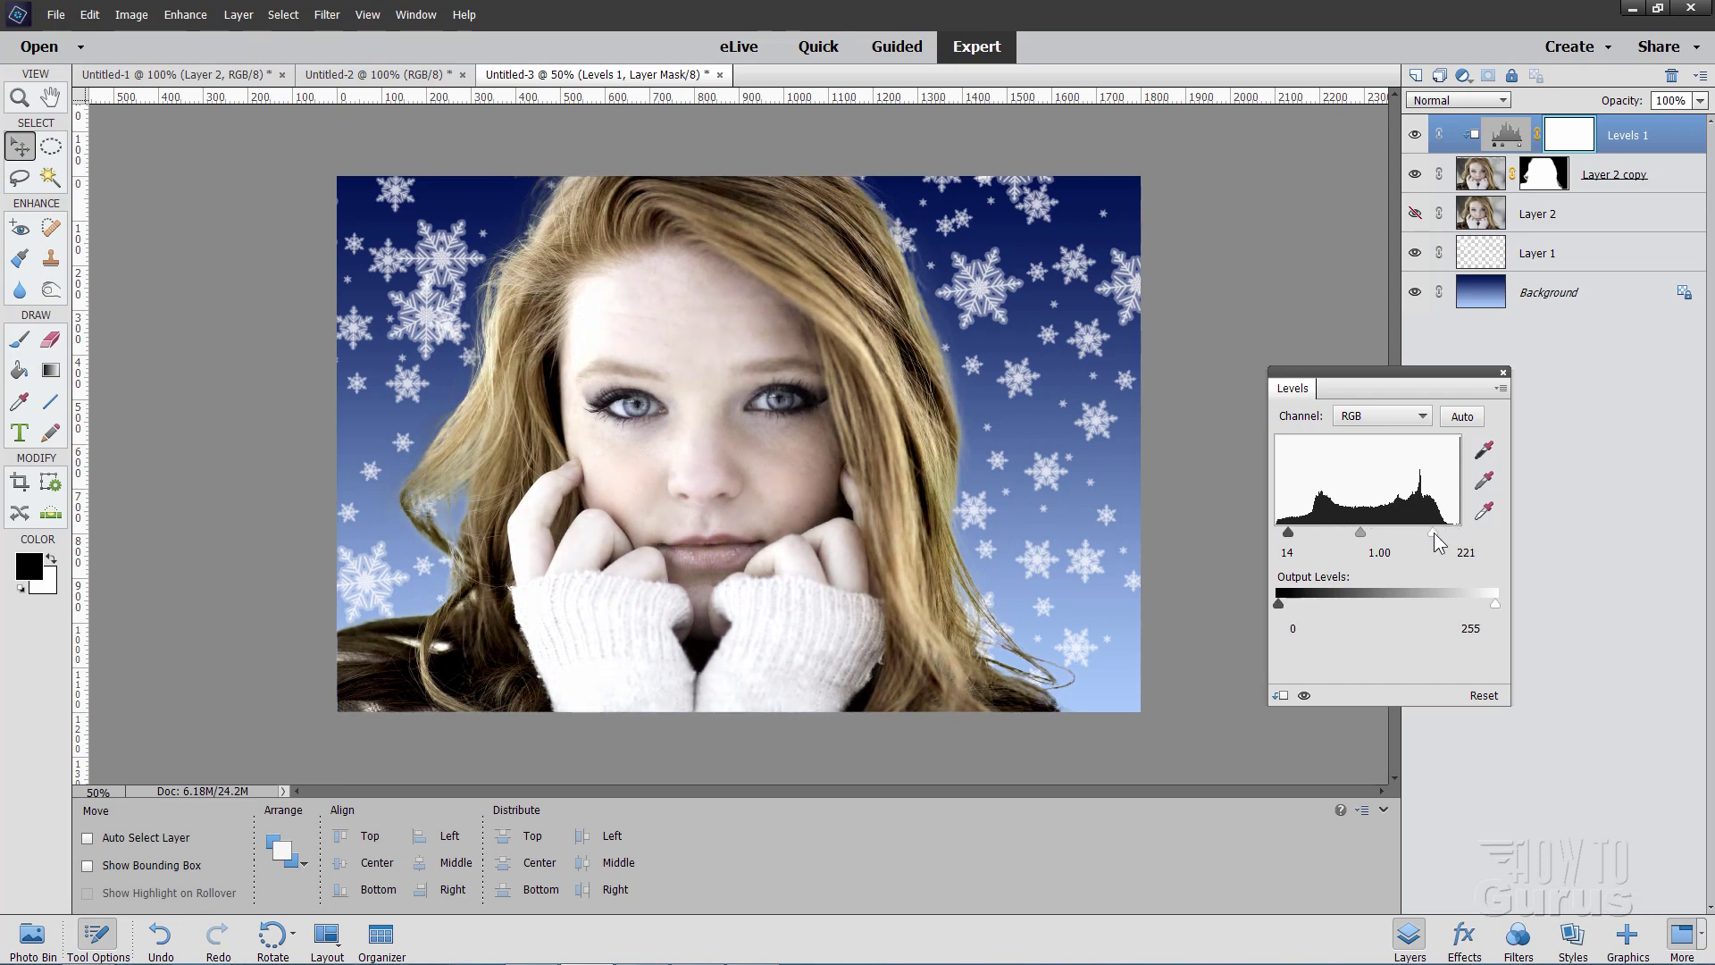
{"action": "left_click_drag", "start_coordinate": [1438, 539], "coordinate": [1374, 533]}
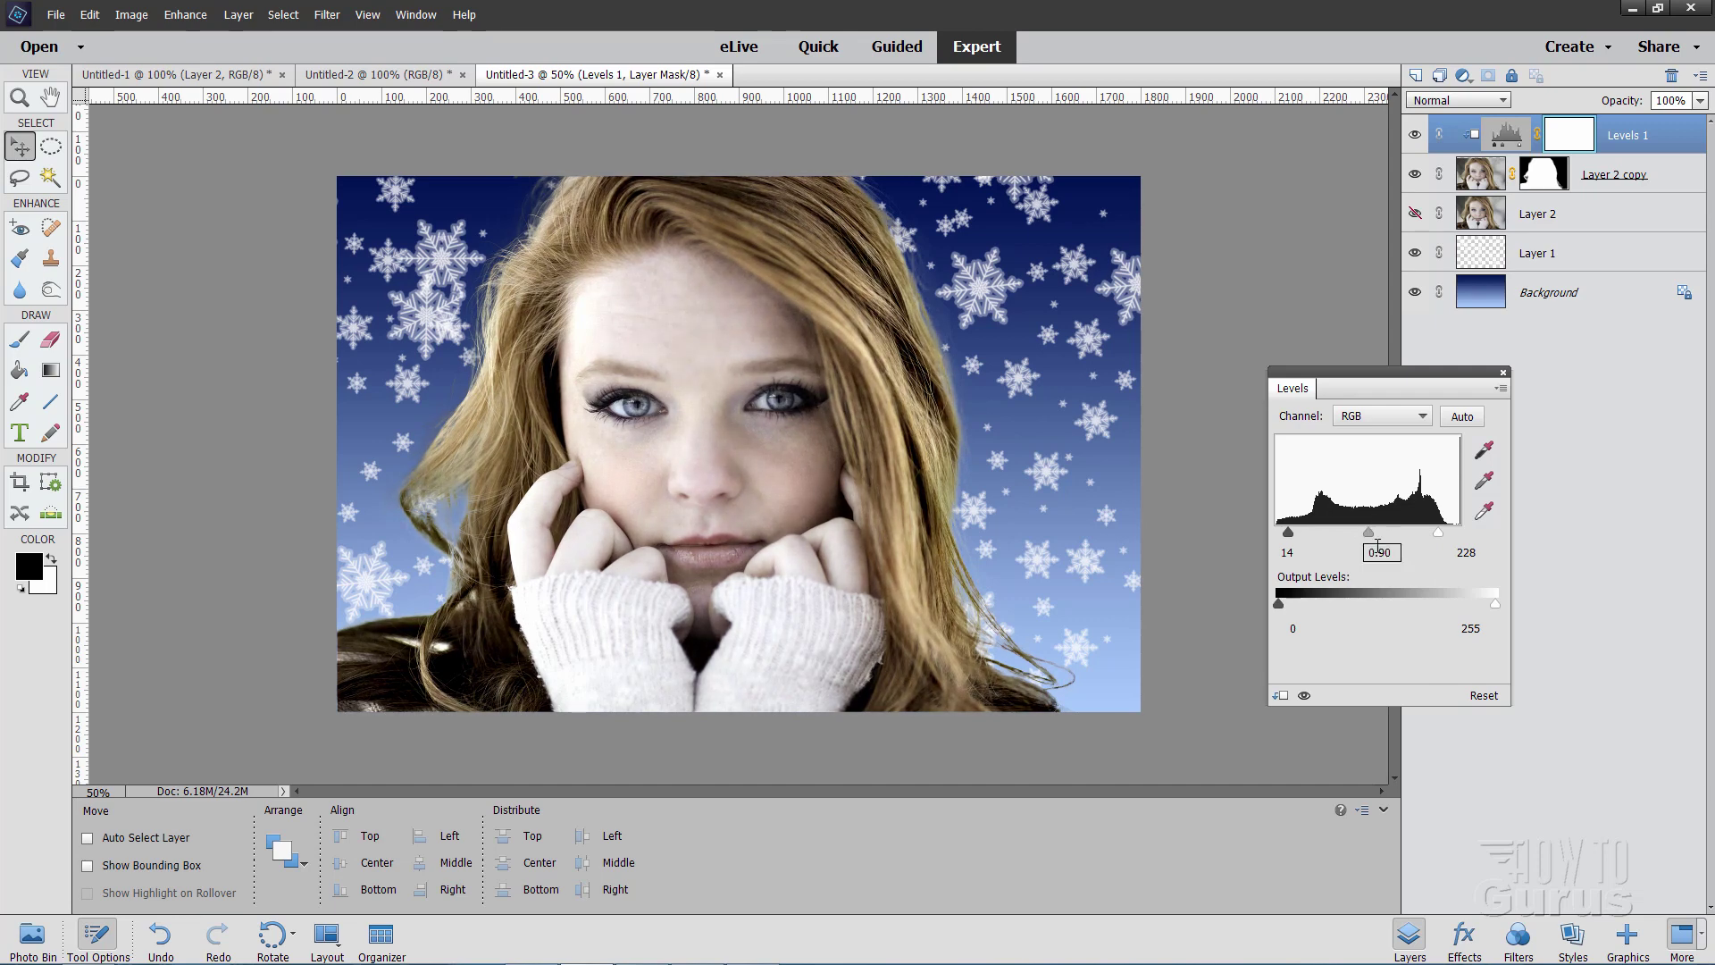
{"action": "left_click", "coordinate": [1504, 374]}
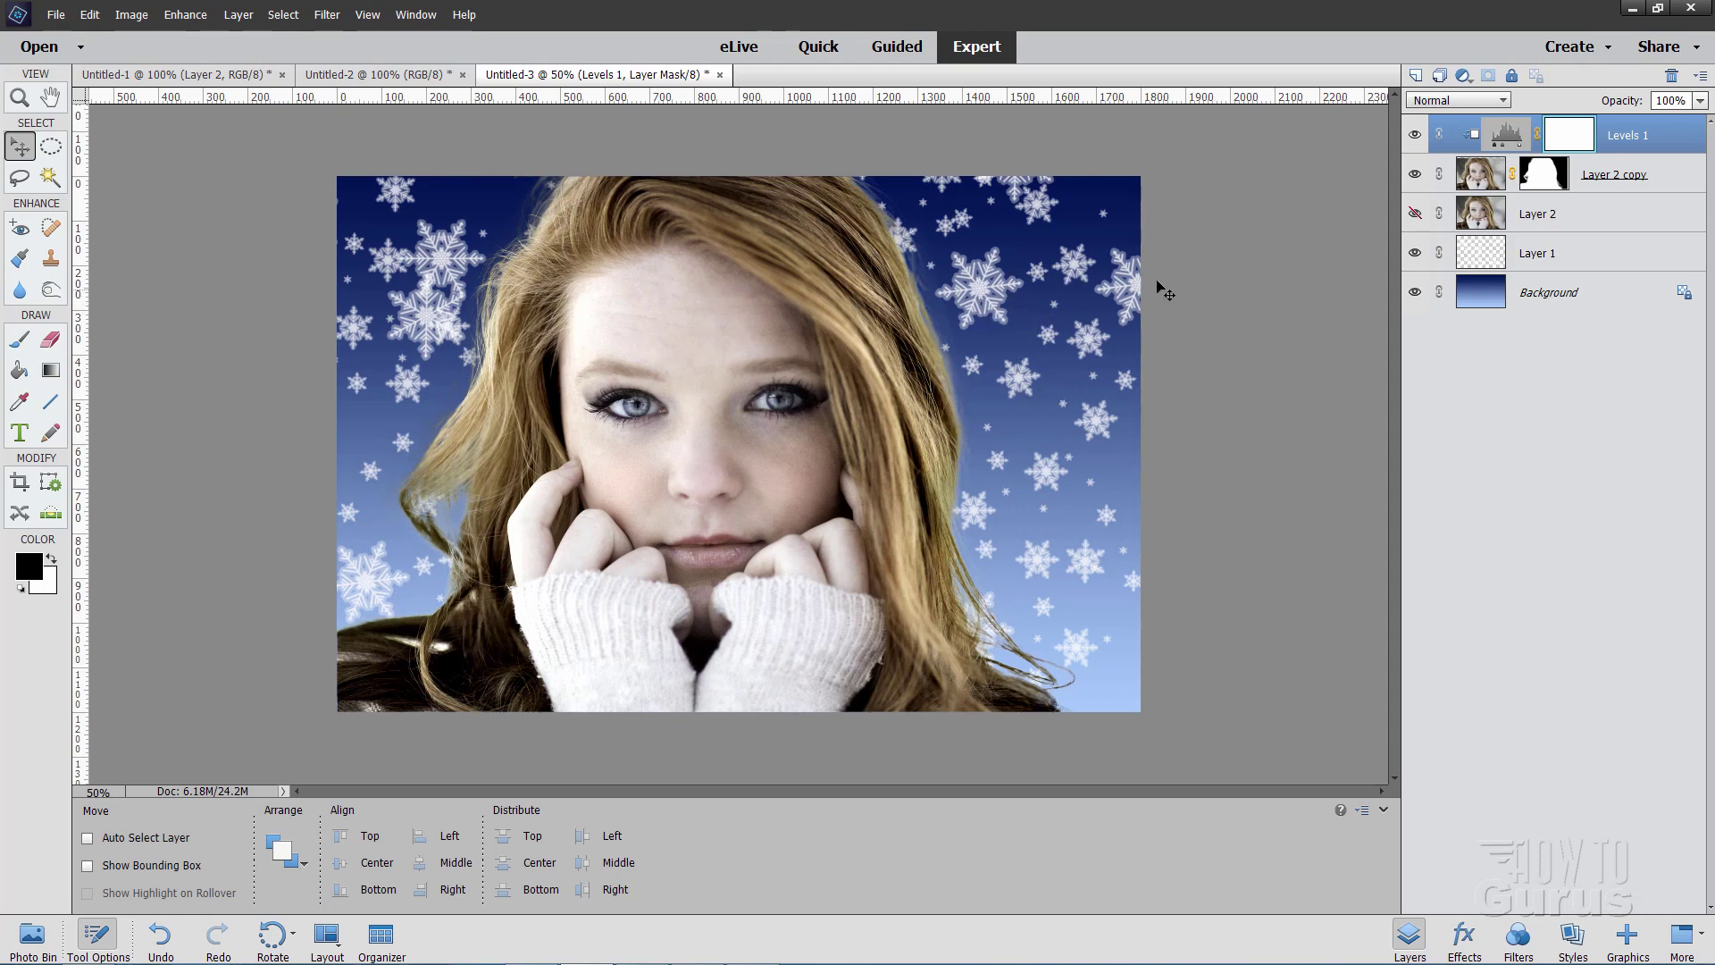
Step: Duplicate the snowflake layer, Layer 1, under the default name and set the copy's opacity to 48%
{"action": "left_click", "coordinate": [1534, 257]}
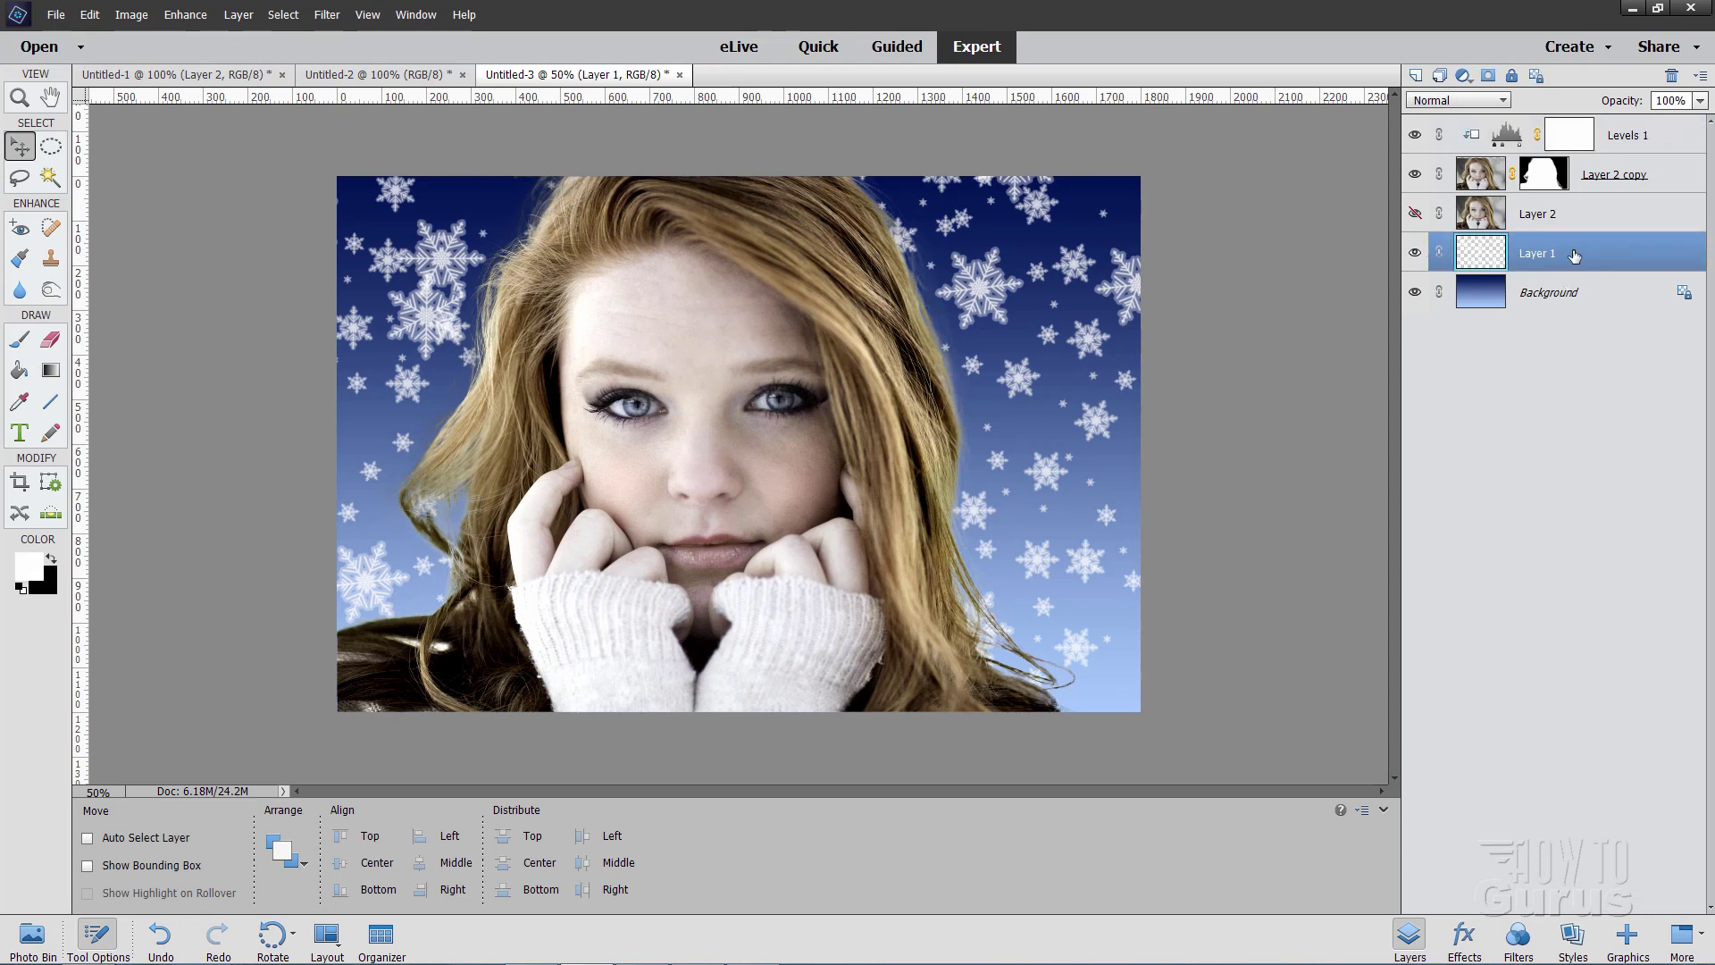
{"action": "right_click", "coordinate": [1539, 257]}
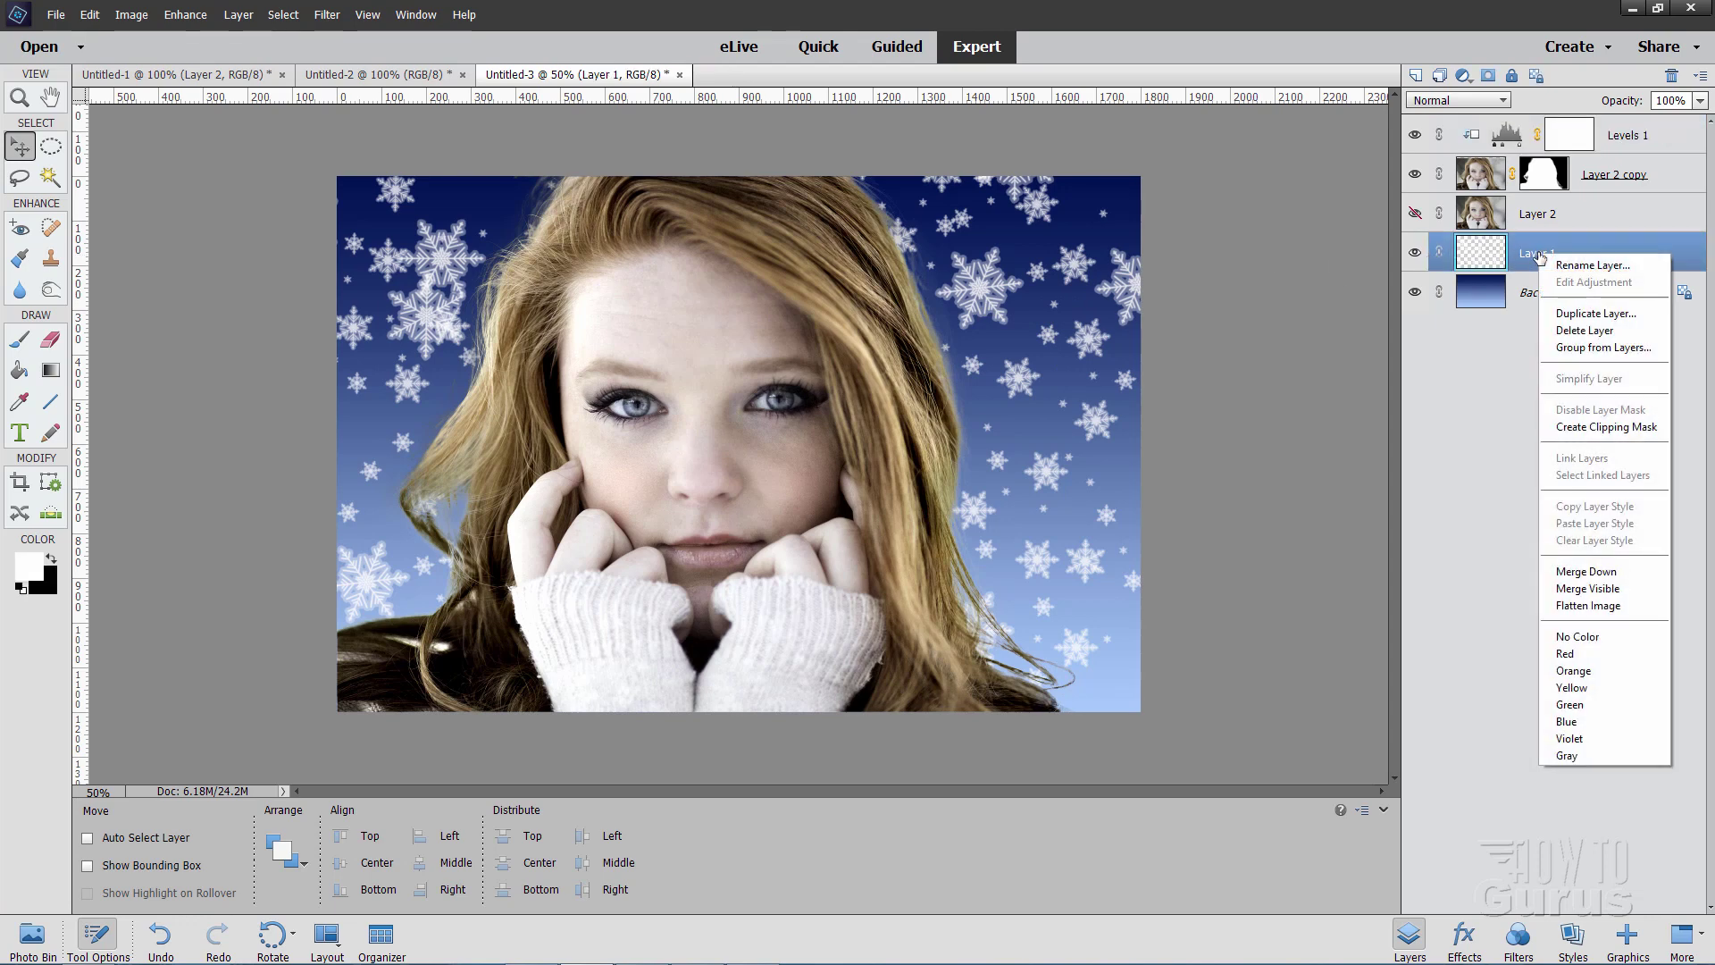
{"action": "left_click", "coordinate": [1553, 314]}
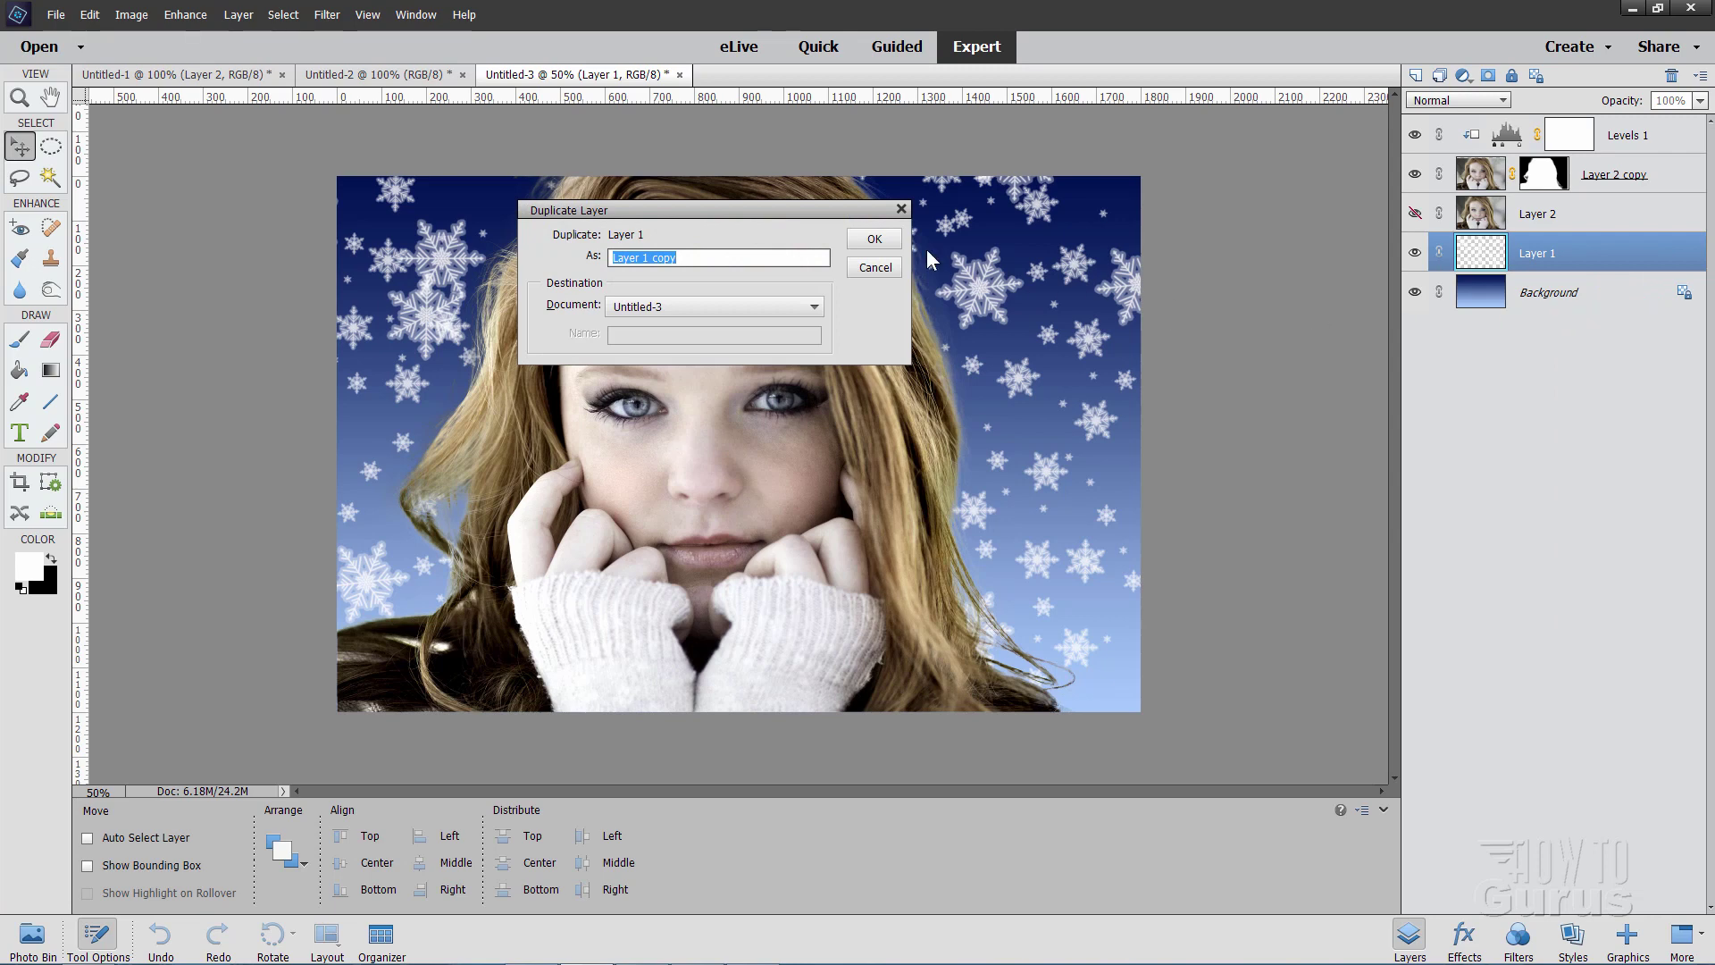
{"action": "left_click", "coordinate": [862, 237]}
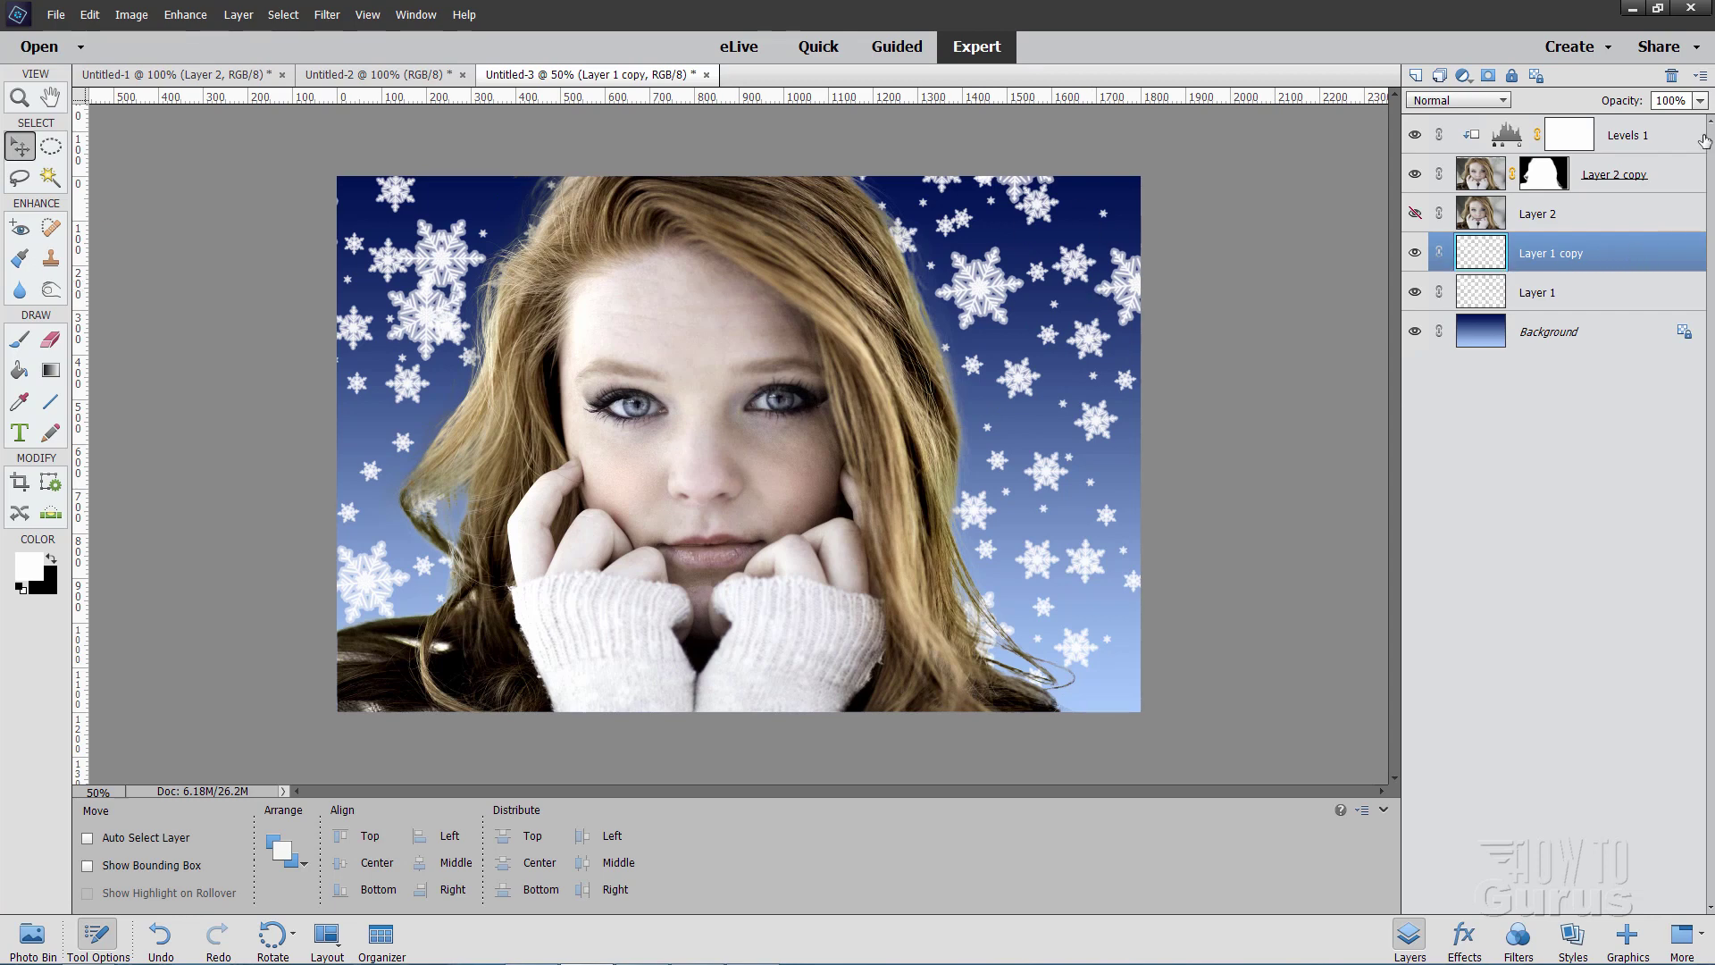
{"action": "left_click", "coordinate": [1701, 102]}
{"action": "left_click_drag", "start_coordinate": [1703, 117], "coordinate": [1657, 130]}
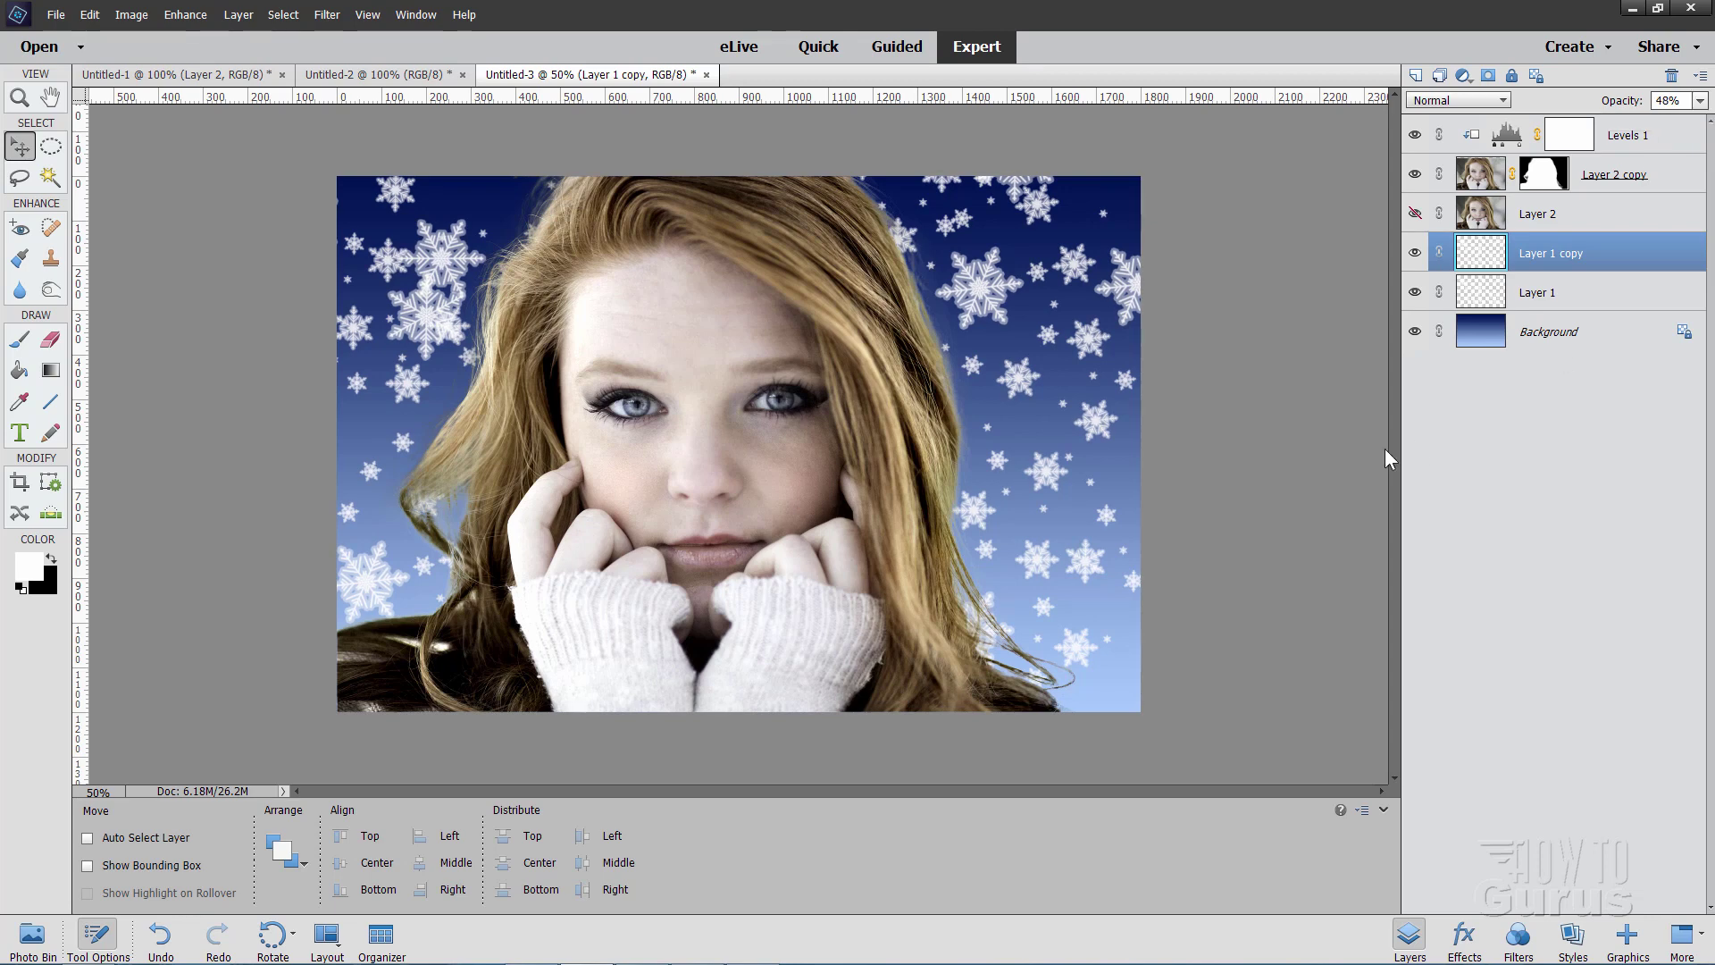